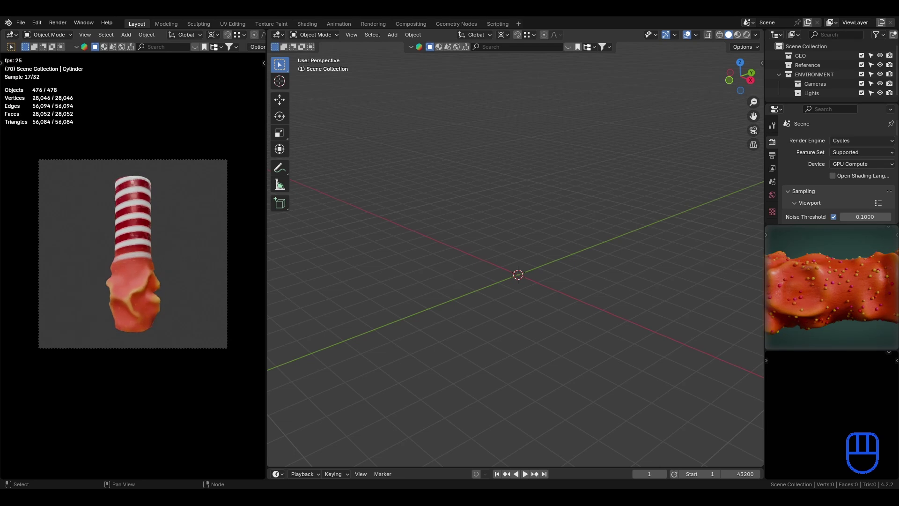
- Save the file and add a mesh cylinder to the empty scene
key("ctrl+s")
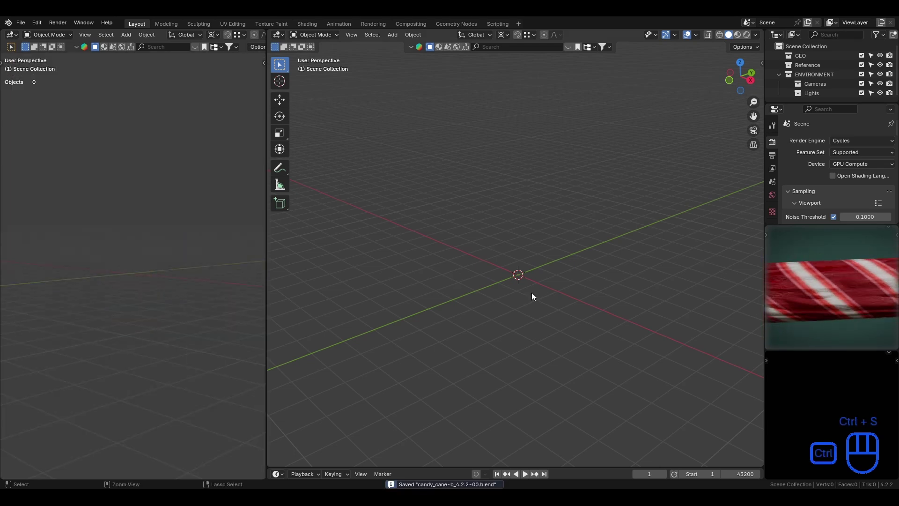
key("shift+a")
mouse_move(557, 274)
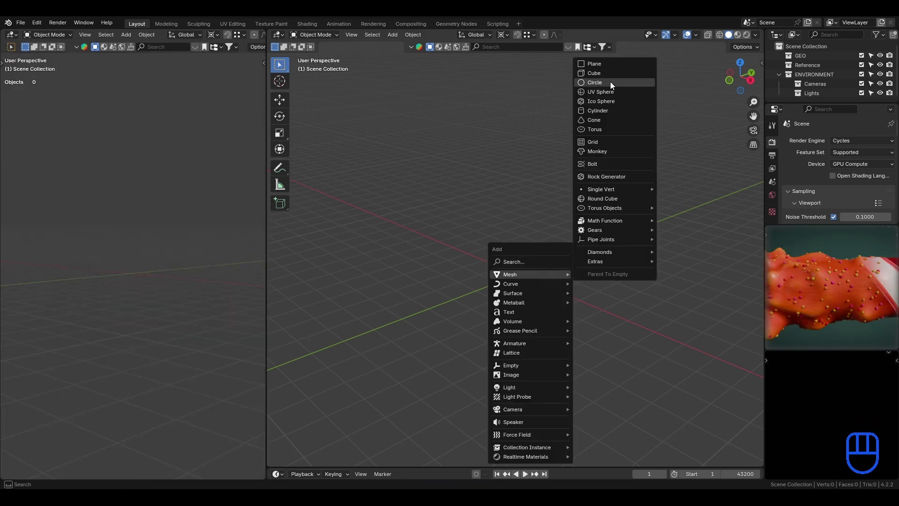
left_click(620, 110)
scroll(553, 286, "up", 3)
- Scale the cylinder's mesh to 0.5 on X and Y only in Edit Mode, and save the file
key("Tab")
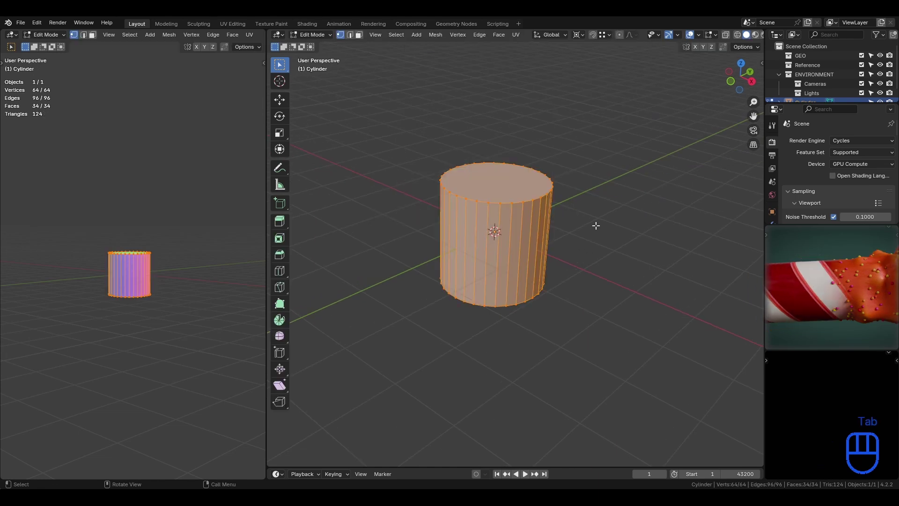
key("s")
key("shift+z")
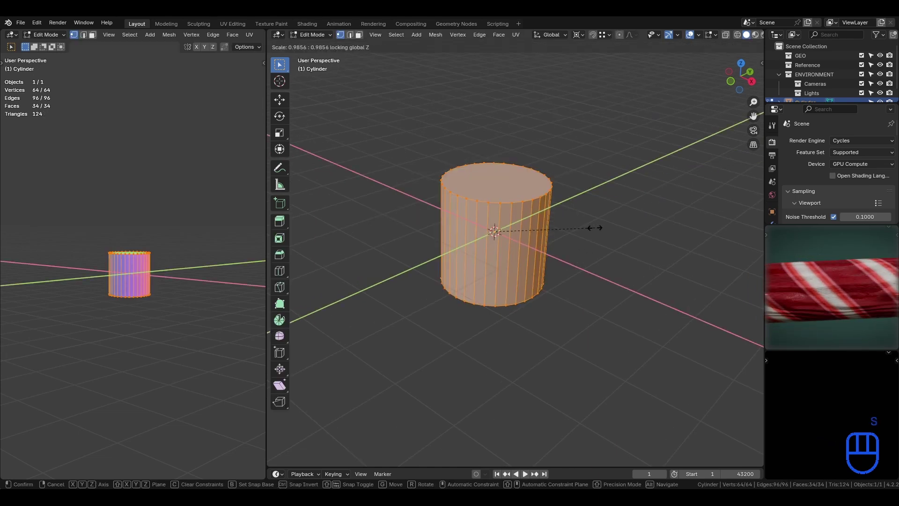
type(".5")
left_click(595, 228)
key("ctrl+s")
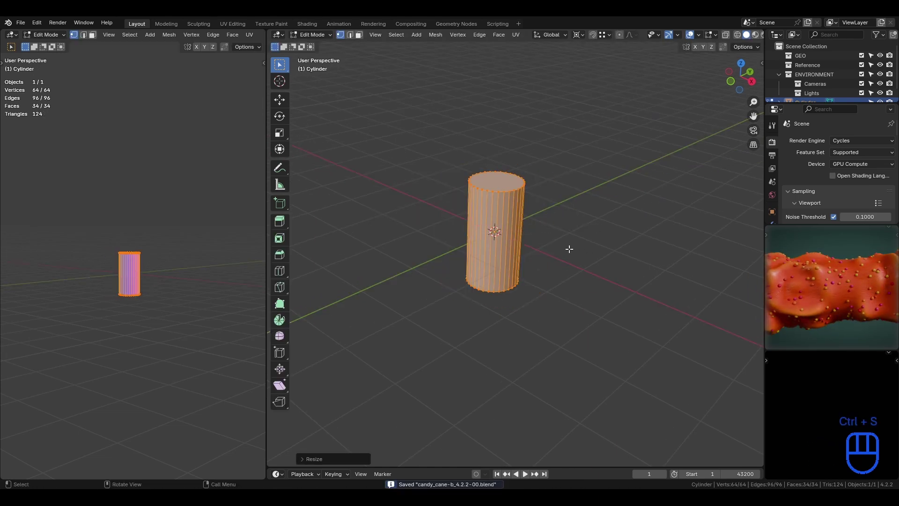
key("a")
key("a")
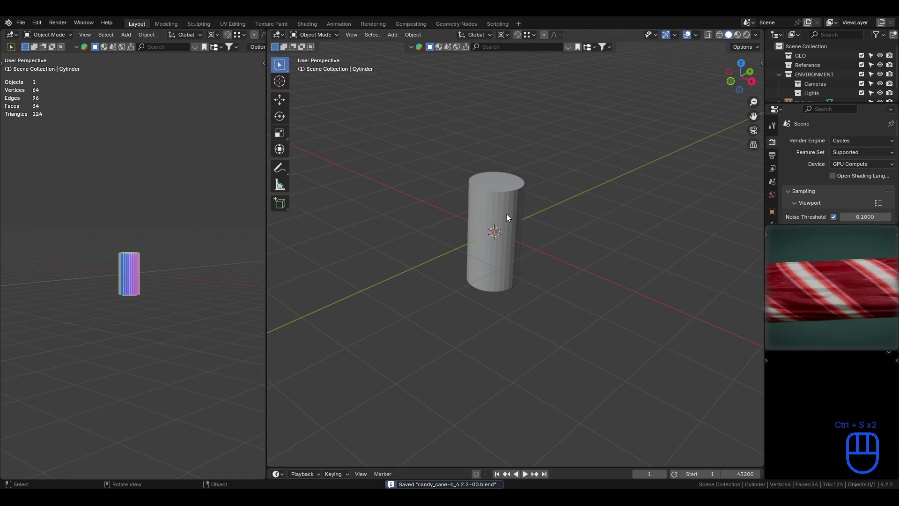
- Delete the cylinder's top cap face in Edit Mode
left_click(506, 215)
key("Tab")
left_click_drag(424, 143, 585, 220)
key("ctrl+alt+z")
scroll(548, 197, "up", 2)
middle_click_drag(538, 183, 560, 234, "shift")
key("x")
left_click(563, 256)
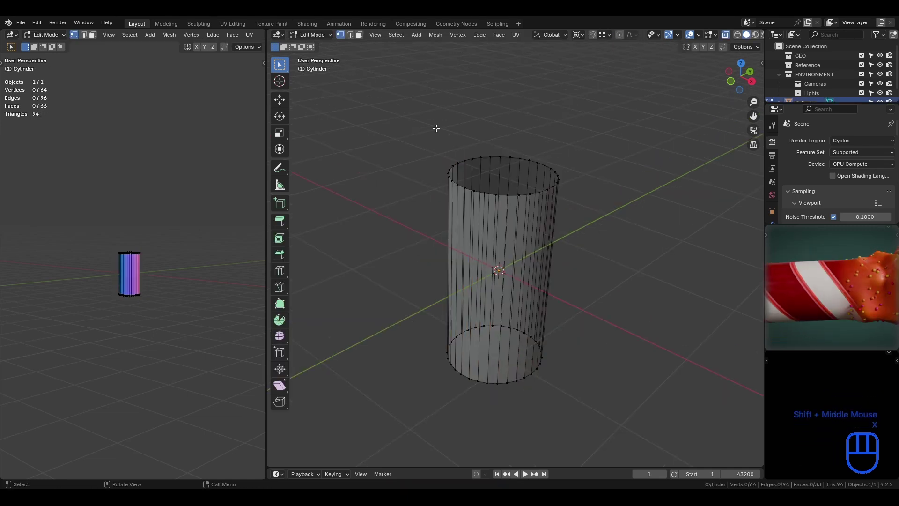
- Close the cylinder's open top rim with Grid Fill, using a span of 8 and an offset of 4
left_click_drag(423, 120, 629, 257)
key("F3")
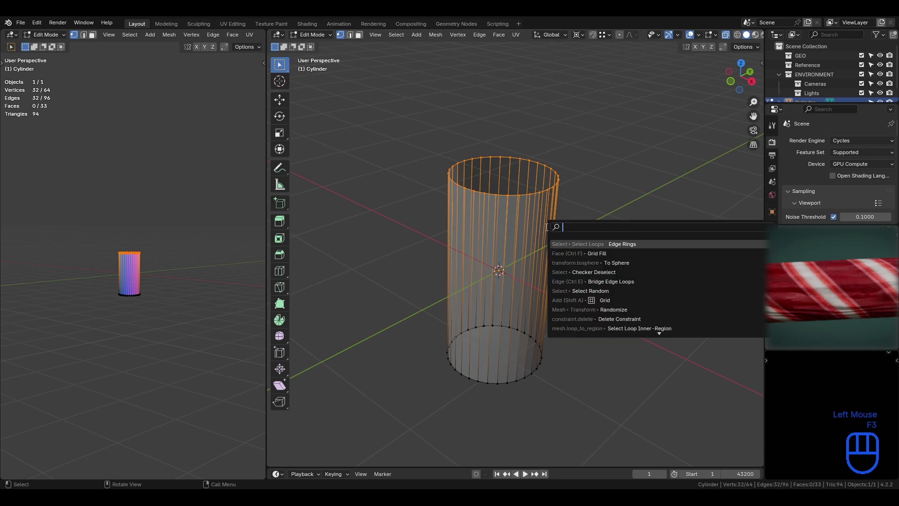
left_click(587, 253)
key("KP_7")
middle_click_drag(579, 247, 629, 277, "shift")
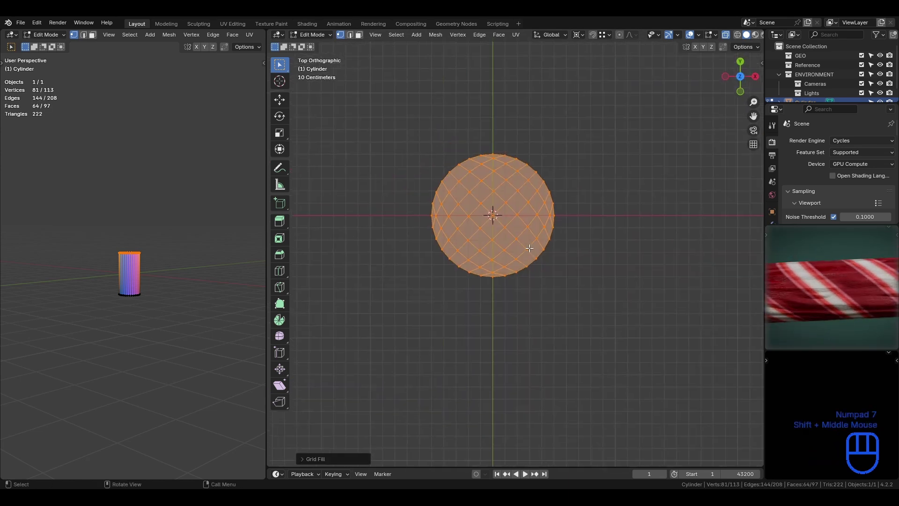
left_click(315, 458)
left_click(420, 445)
left_click(420, 445)
left_click(420, 445)
left_click(420, 445)
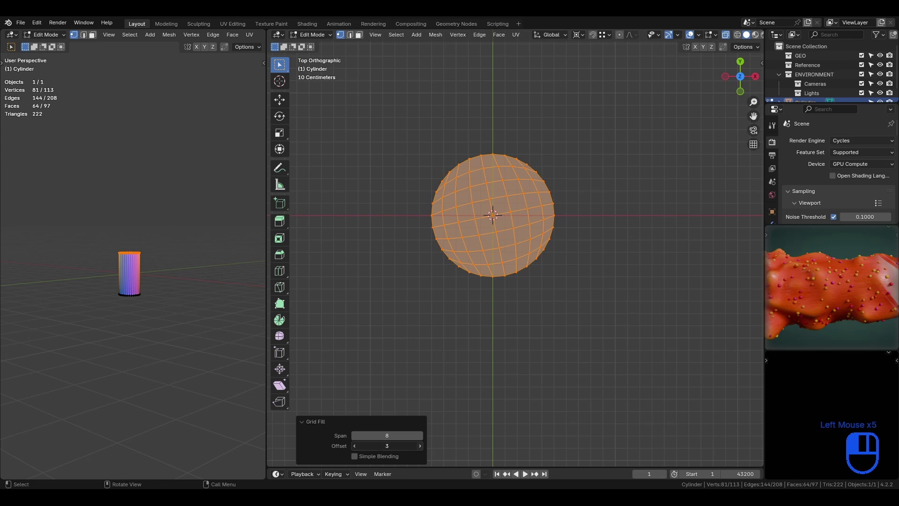
middle_click_drag(565, 264, 556, 242, "shift")
key("KP_7")
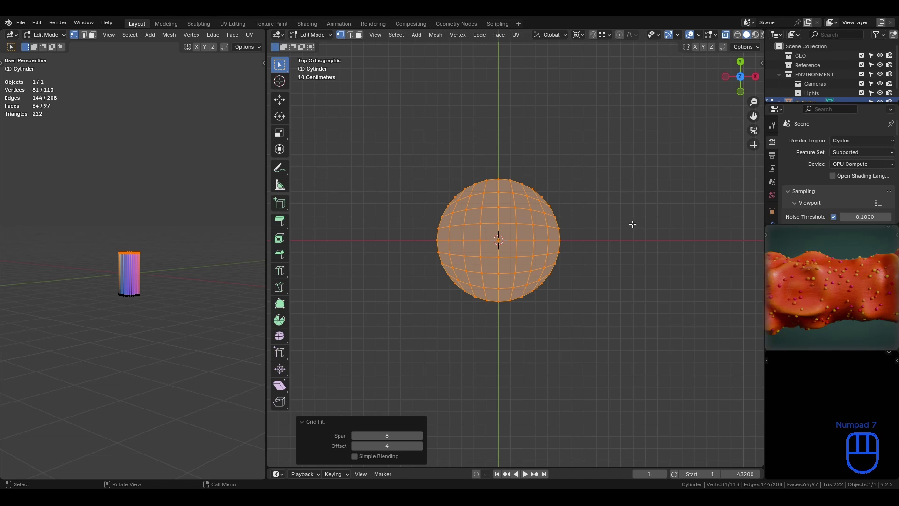
- Extrude the grid-filled cap in place, scale it to about 0.281 on X and Y only, and save the file
key("e")
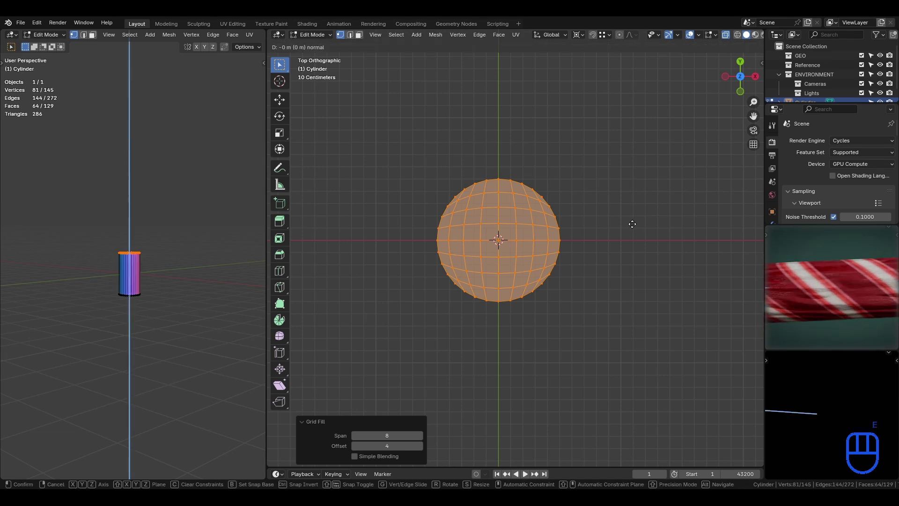
right_click(632, 223)
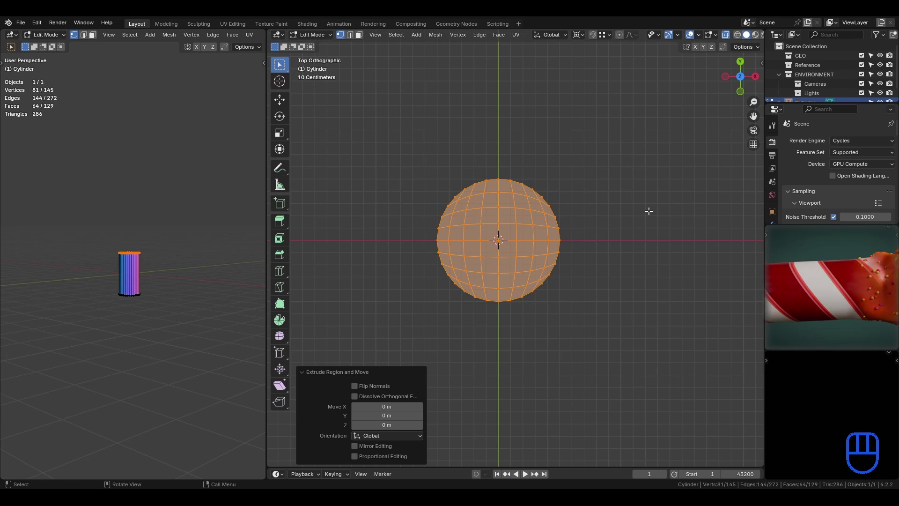
key("s")
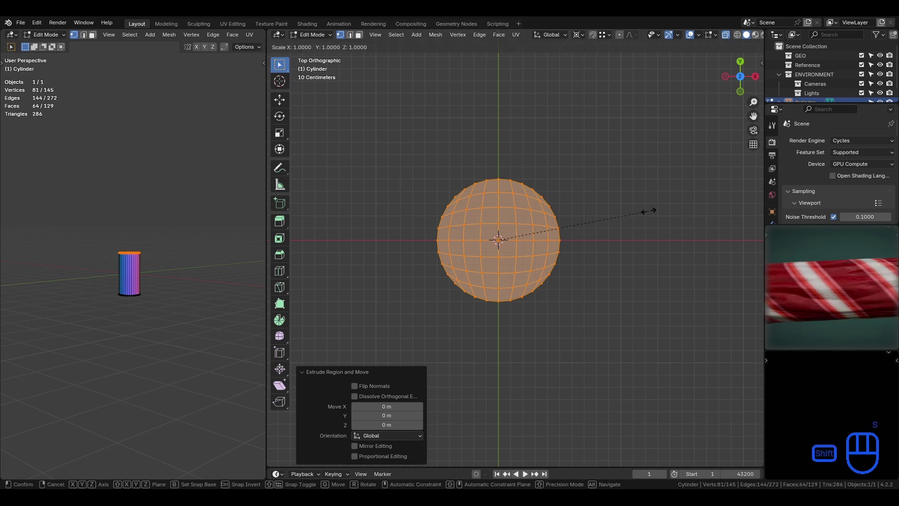
key("shift+z")
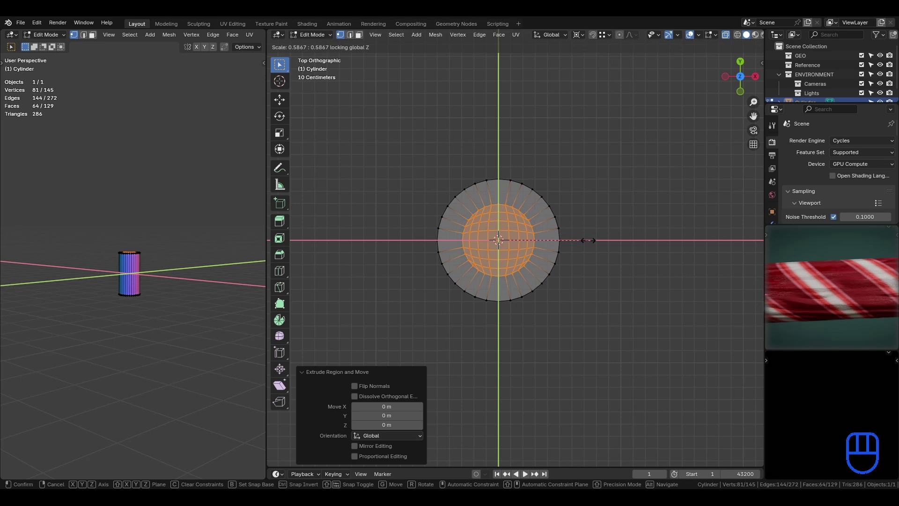
left_click(541, 242)
mouse_move(541, 242)
middle_mouse_down()
mouse_move(534, 297)
mouse_move(553, 246)
middle_mouse_up()
key("ctrl+s")
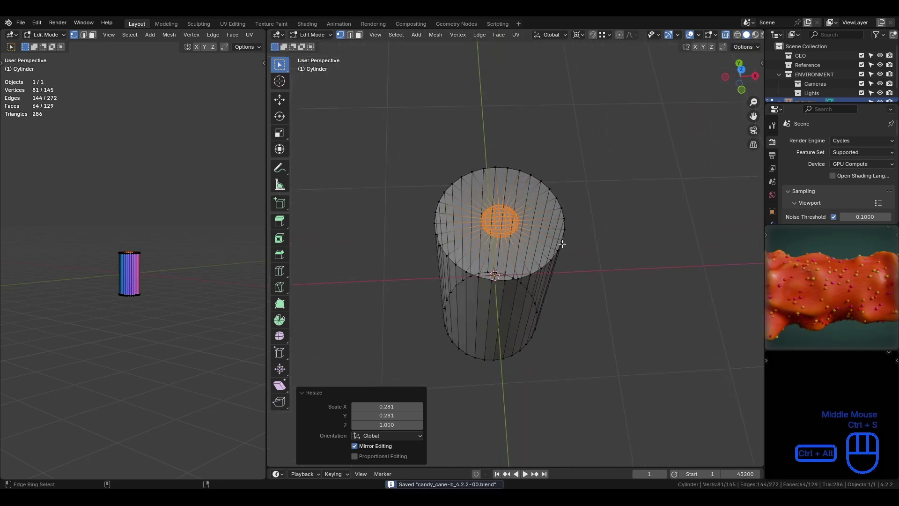
- Add two evenly spaced loop cuts to the ring around the cap's centre grid, and save the file
key("ctrl+alt+z")
key("ctrl+r")
scroll(539, 226, "up", 1)
left_click(540, 226)
right_click(539, 226)
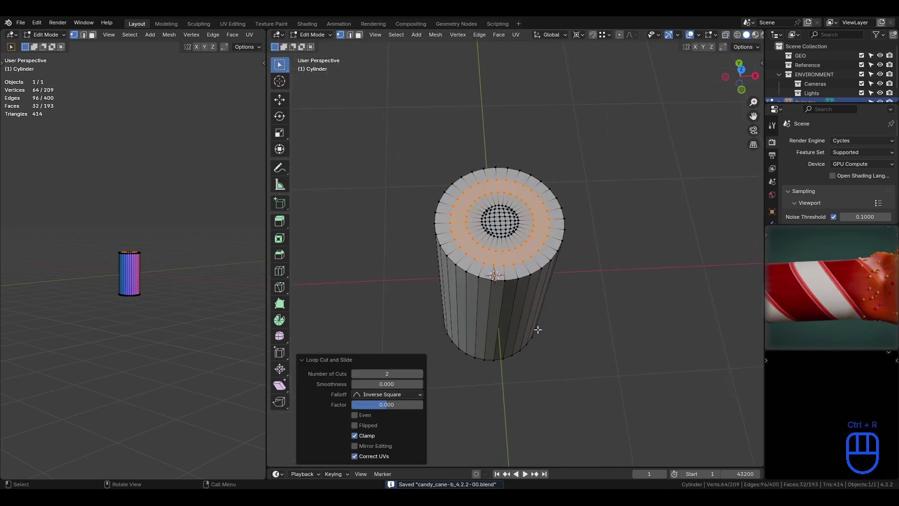
left_click(578, 292)
key("ctrl+s")
- Delete the cylinder's bottom cap face with see-through selection enabled
key("ctrl+alt+z")
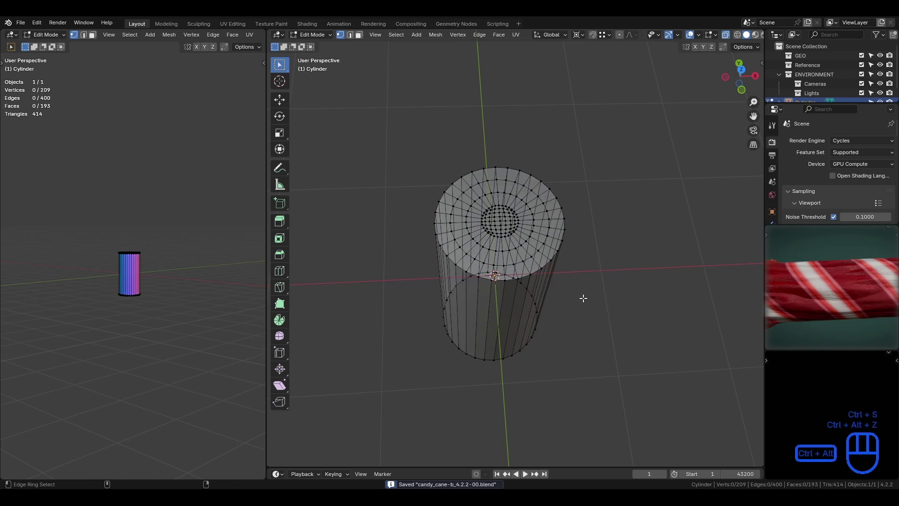
middle_click_drag(582, 297, 582, 267)
left_click_drag(340, 142, 668, 289)
left_click_drag(415, 317, 600, 418)
key("x")
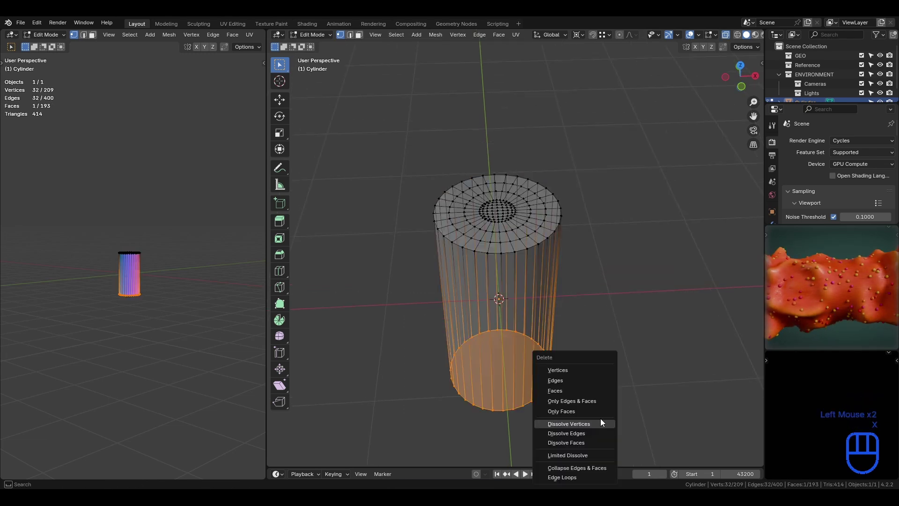
left_click(581, 392)
- Duplicate the top cap's geometry and move the copy -2 m along Z to fill the open bottom
left_click_drag(361, 157, 634, 267)
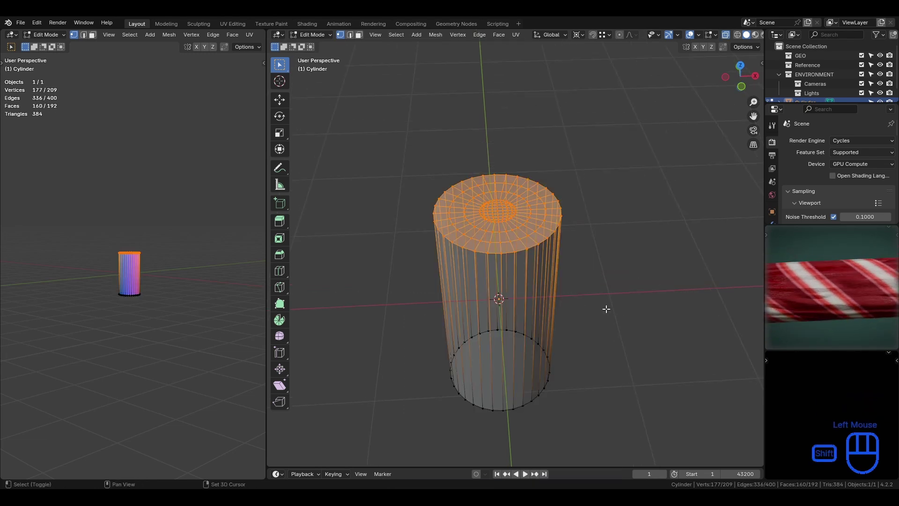
key("shift+d")
right_click(652, 262)
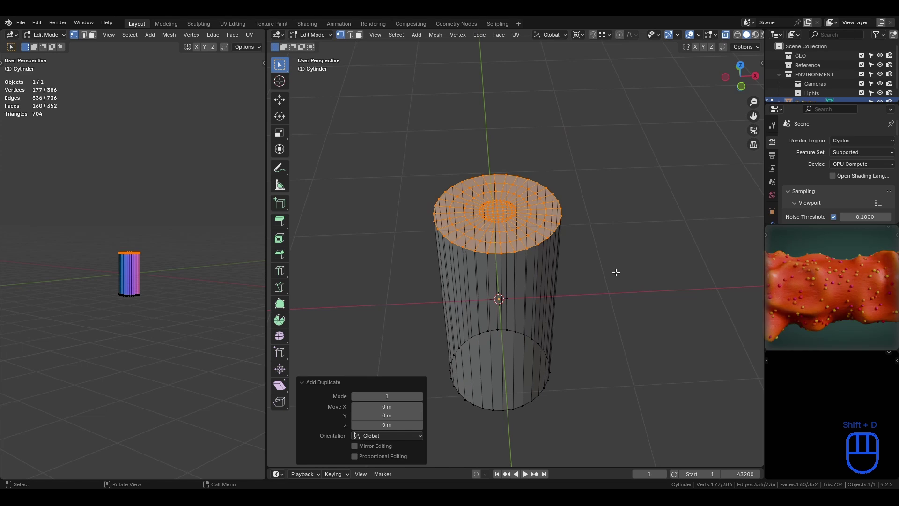
middle_click_drag(616, 272, 549, 190, "shift")
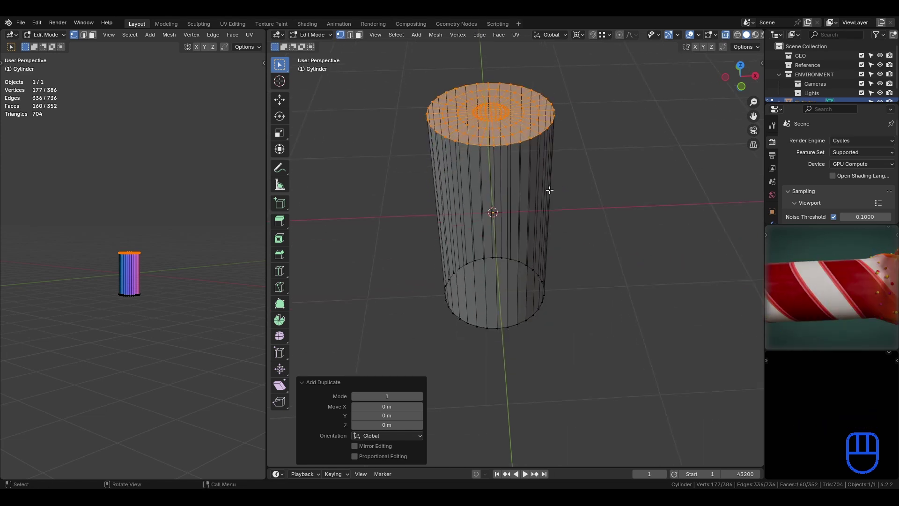
key("g")
key("z")
left_click(536, 264)
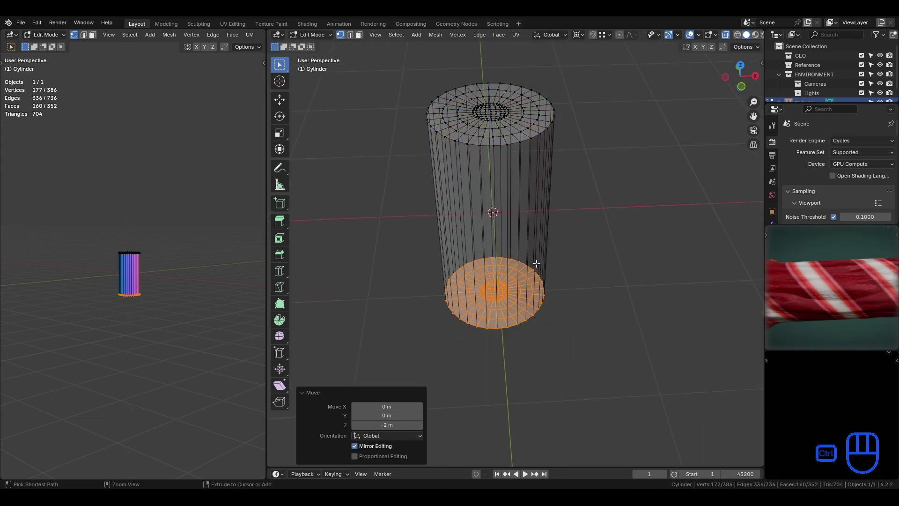
- Merge all vertices by distance, recalculate the normals to the outside, and save before returning to Object Mode
key("a")
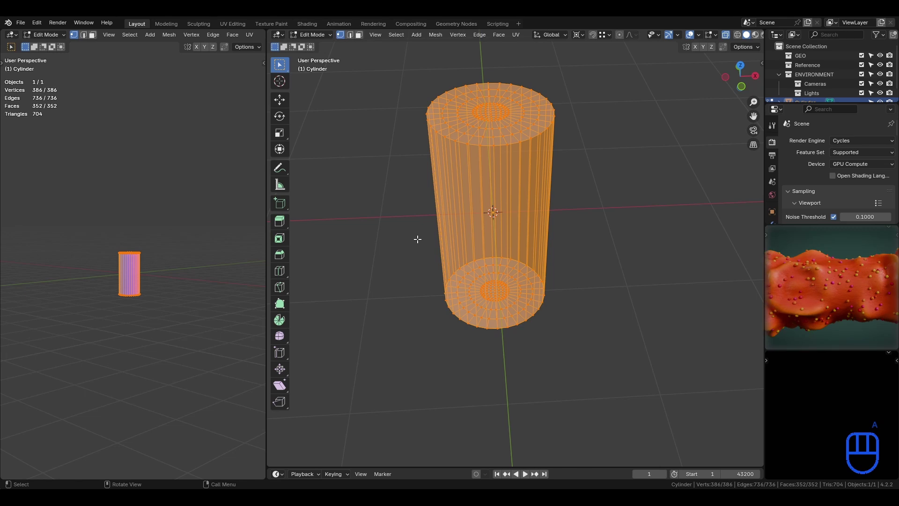
key("m")
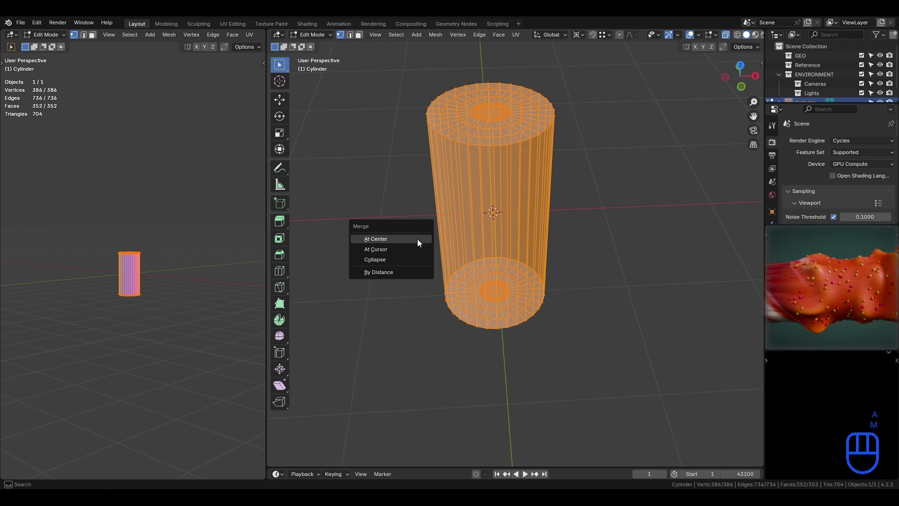
left_click(423, 273)
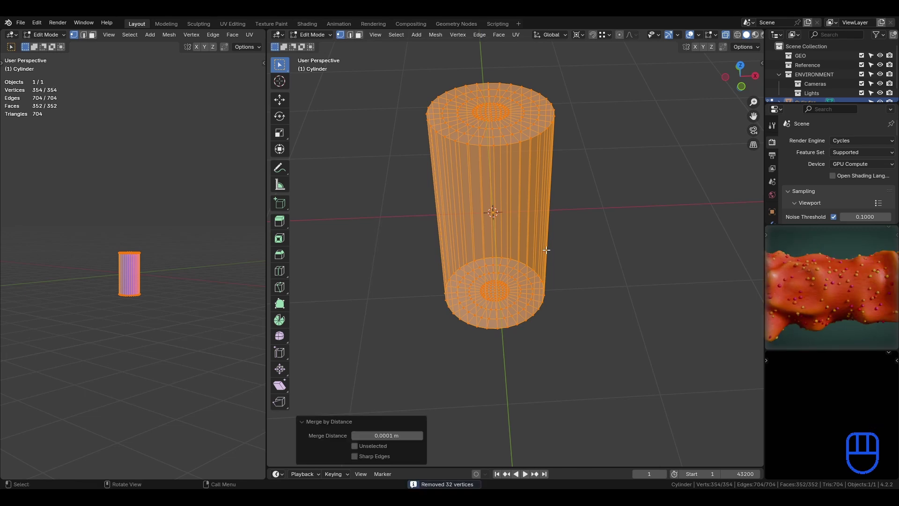
key("shift")
key("shift+n")
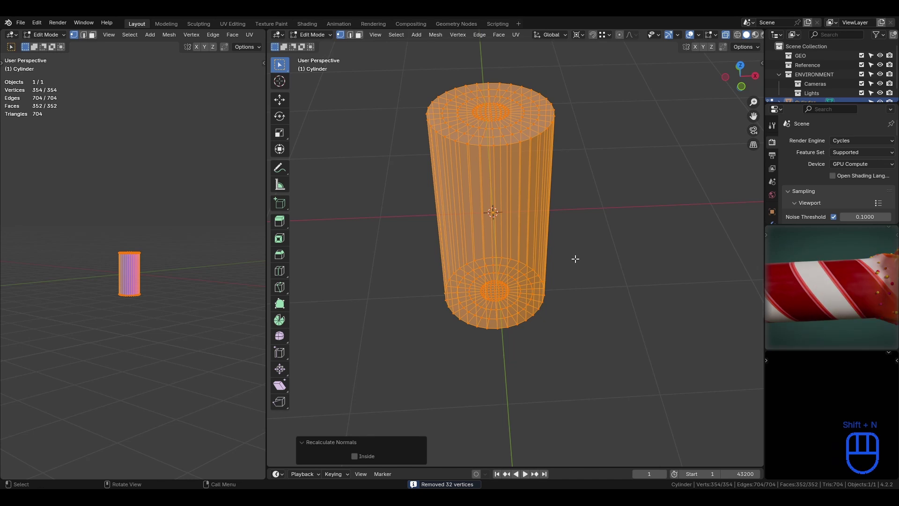
key("ctrl+s")
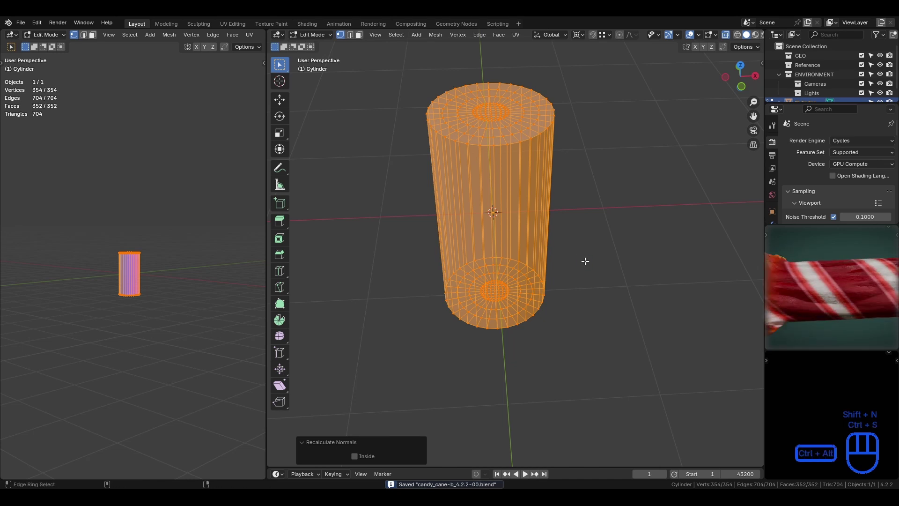
key("ctrl+alt+z")
key("Tab")
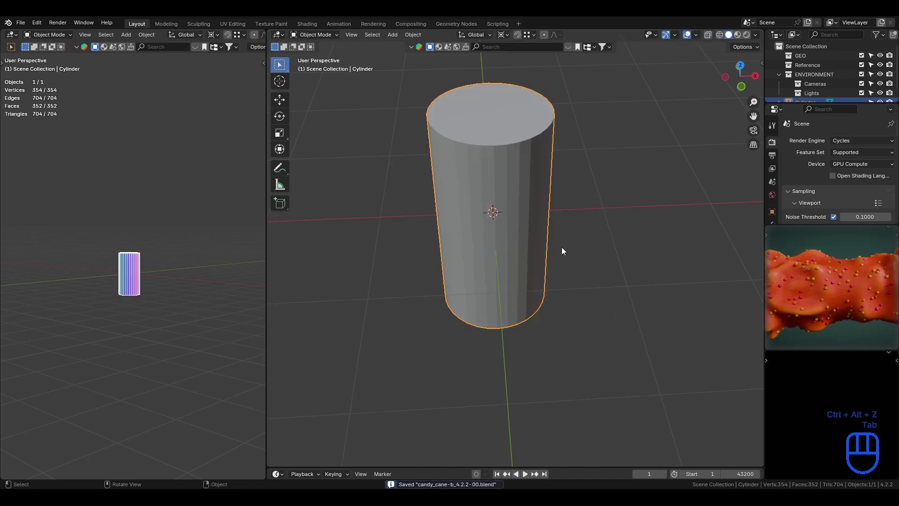
- Scale the cylinder's whole mesh by 2 along Z in Edit Mode
left_click(552, 232)
left_click(513, 218)
key("Tab")
scroll(573, 223, "down", 2)
key("KP_1")
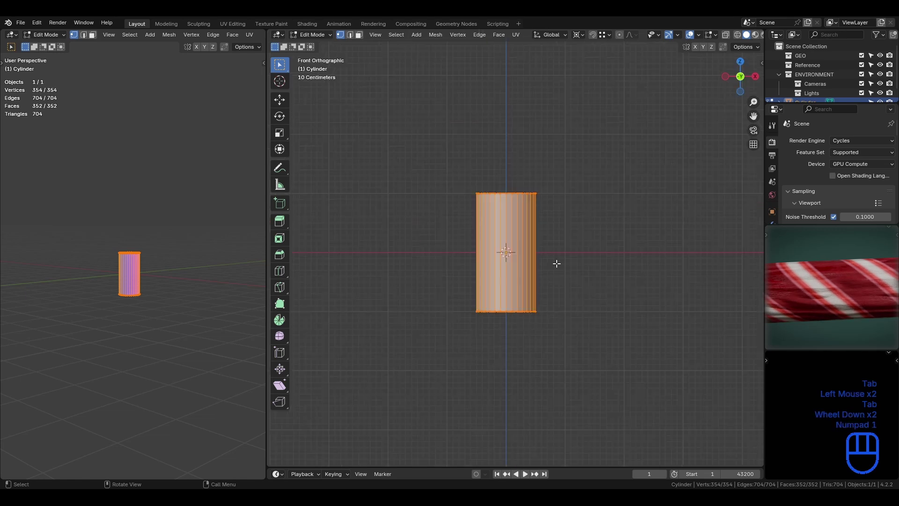
key("s")
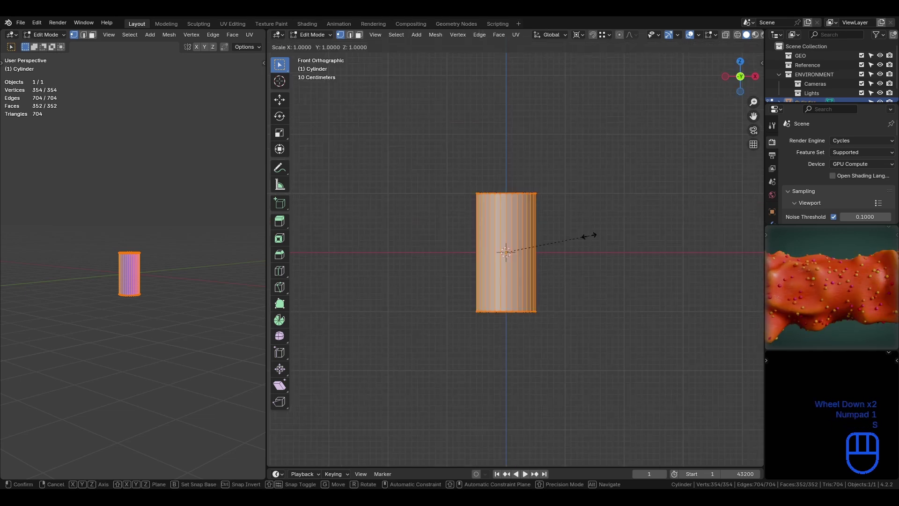
key("2")
key("z")
left_click(588, 236)
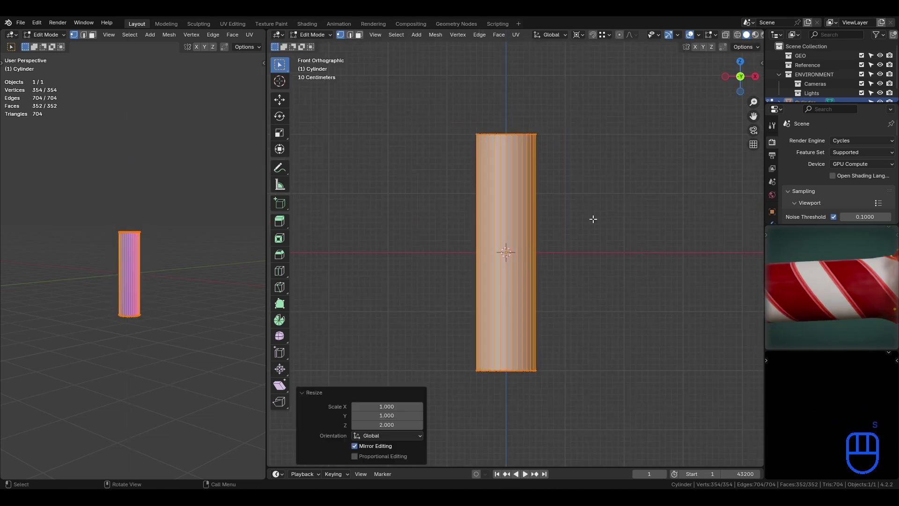
left_click(587, 209)
- Add 16 evenly spaced horizontal loop cuts along the cylinder's side, return to Object Mode and save the file
middle_click_drag(569, 175, 530, 242)
key("ctrl+r")
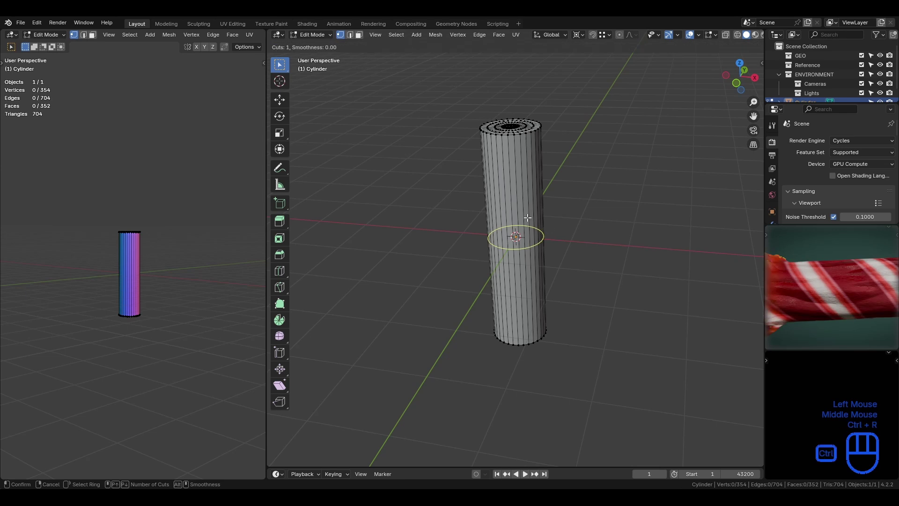
type("16")
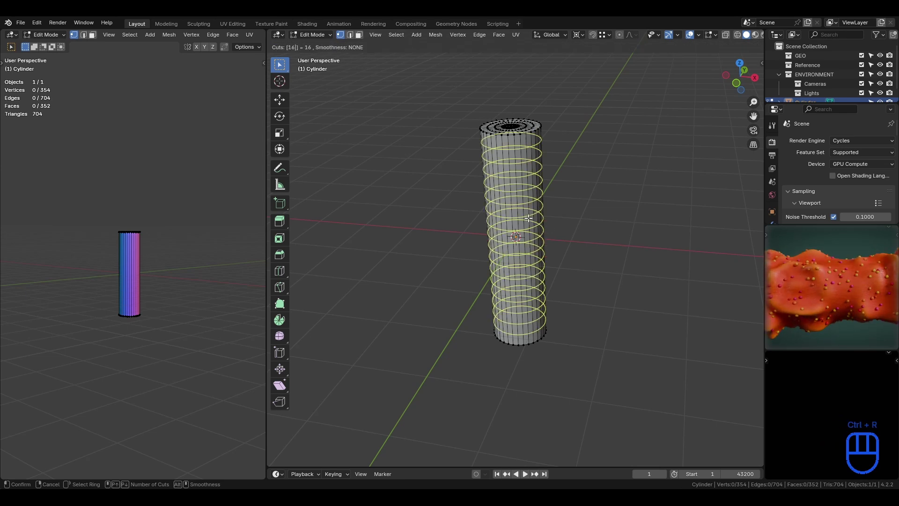
key("Return")
left_click(562, 229)
middle_click_drag(587, 262, 531, 240)
left_click(571, 208)
key("ctrl+s")
key("Tab")
left_click(521, 198)
key("ctrl+s")
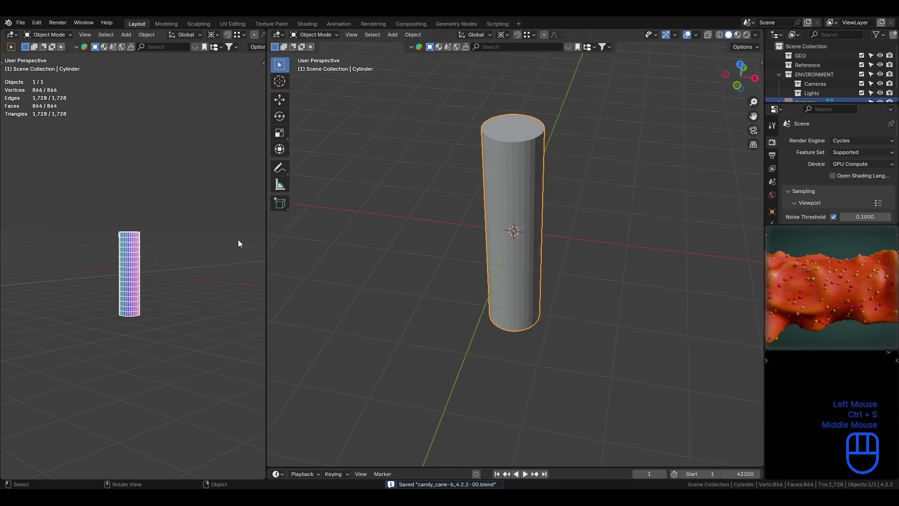
- Save the file, change the main viewport to the Geometry Node Editor and create a new node tree on the cylinder
scroll(183, 277, "up", 6)
middle_click_drag(172, 284, 171, 206, "shift")
middle_click_drag(171, 206, 220, 248)
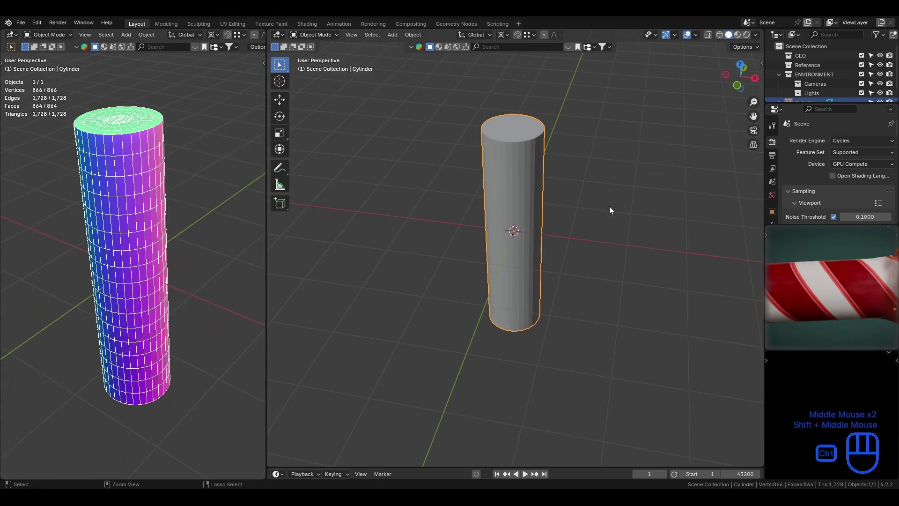
key("ctrl+s")
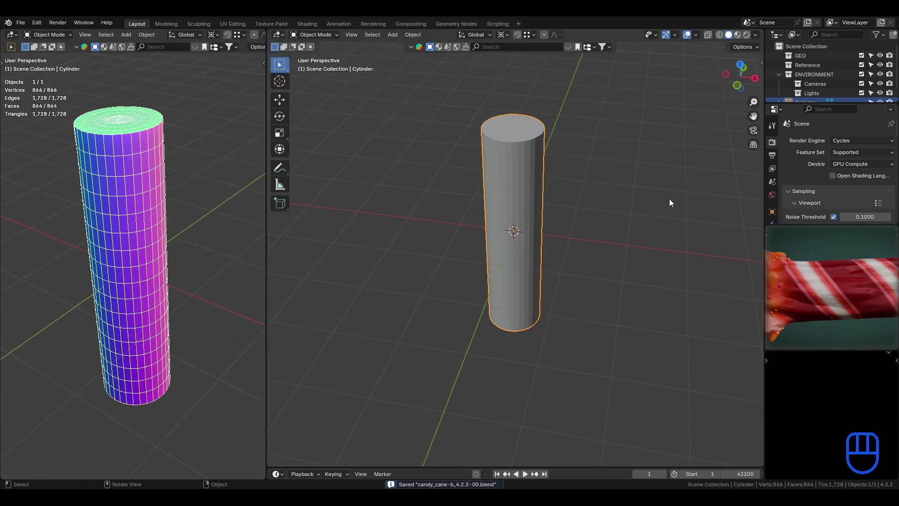
left_click(276, 33)
left_click(328, 119)
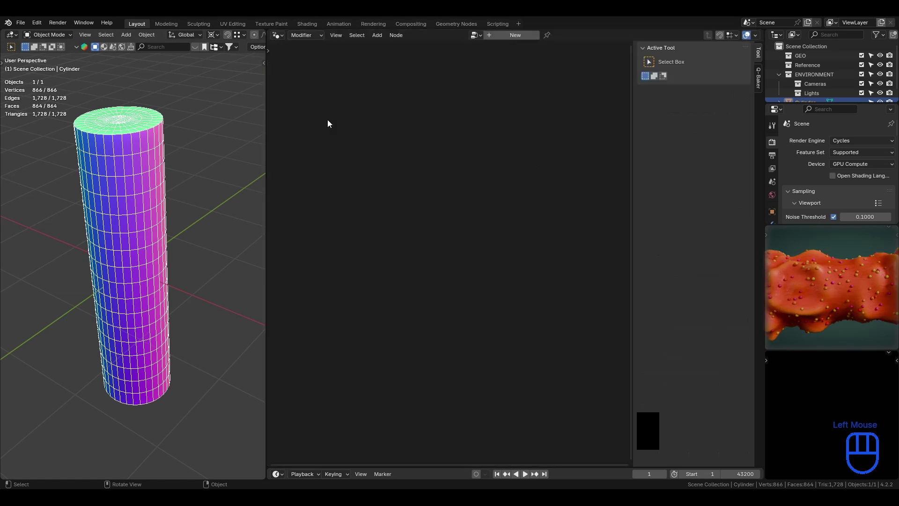
left_click(535, 163)
key("n")
left_click(506, 35)
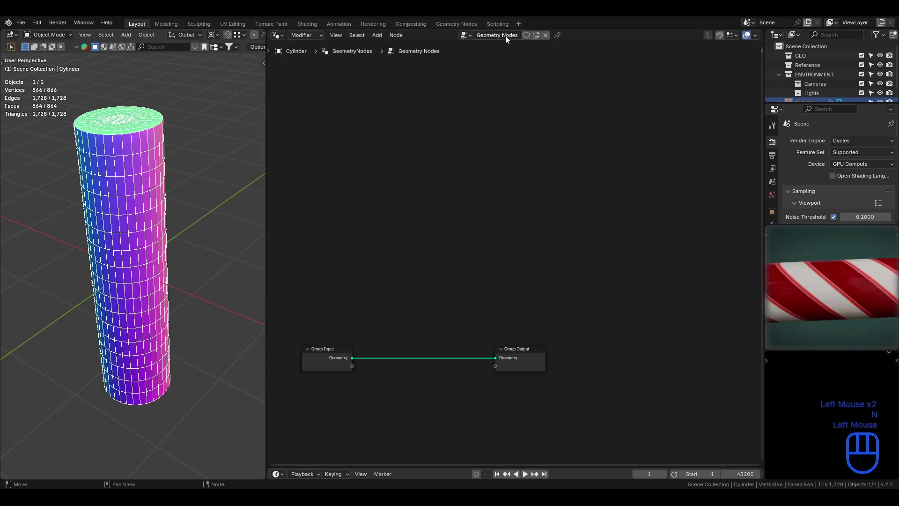
- Save the file, space the Group Input and Group Output nodes farther apart and enable node snapping
key("ctrl+s")
scroll(446, 375, "down", 3)
middle_click_drag(446, 375, 552, 227)
scroll(551, 227, "up", 2)
scroll(552, 227, "up", 1)
left_click(435, 204)
middle_click_drag(497, 228, 558, 229, "shift")
key("g")
left_click(481, 229)
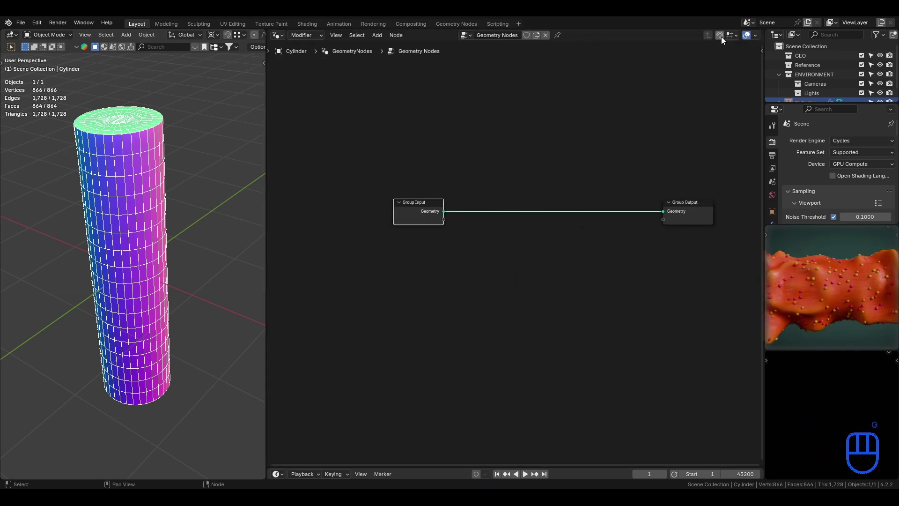
left_click(720, 36)
key("g")
middle_click_drag(442, 166, 553, 164, "shift")
- Add a Mesh to Volume node on the link between the Group Input and Group Output, next to the Group Input
key("shift+a")
left_click(541, 88)
type("mesh to v")
key("Return")
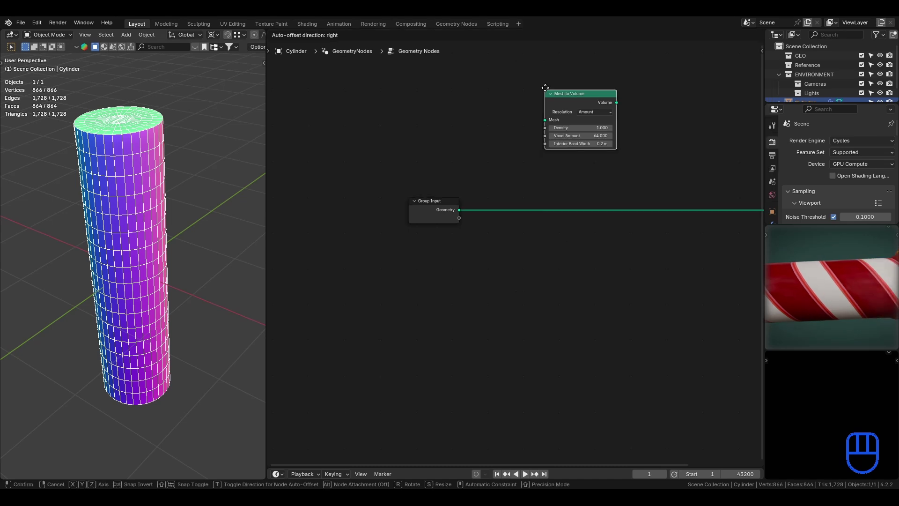
left_click(496, 185)
key("g")
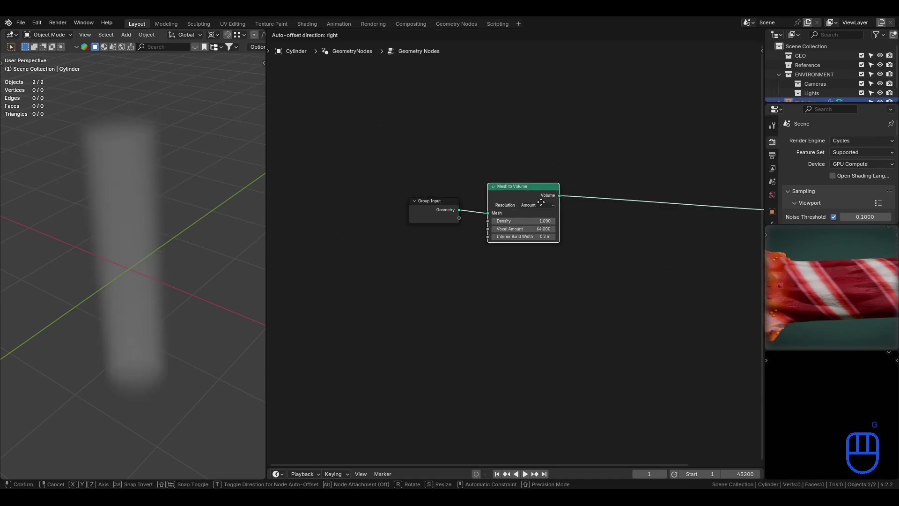
left_click(528, 209)
- Add a Volume to Mesh node on the link between Mesh to Volume and the Group Output
key("shift+a")
type("vol to m")
key("Return")
left_click(561, 190)
left_click(602, 197)
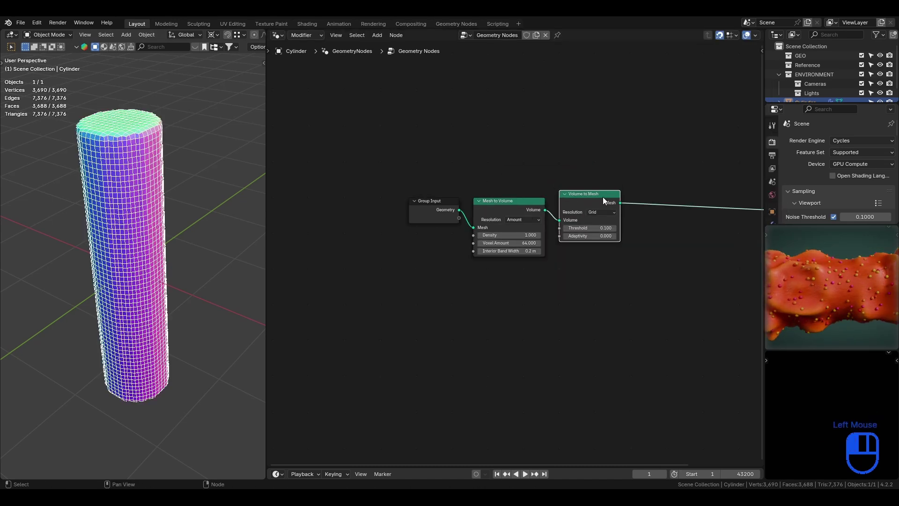
key("g")
left_click(603, 205)
- Set the Mesh to Volume resolution to Size with a 0.1 m voxel size, save the file and deselect the cylinder
scroll(617, 249, "up", 6)
left_click(538, 194)
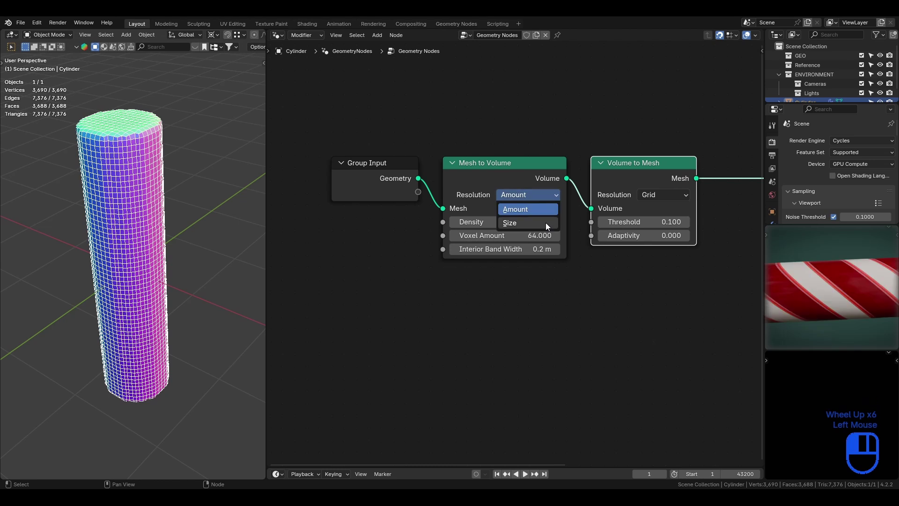
left_click(546, 223)
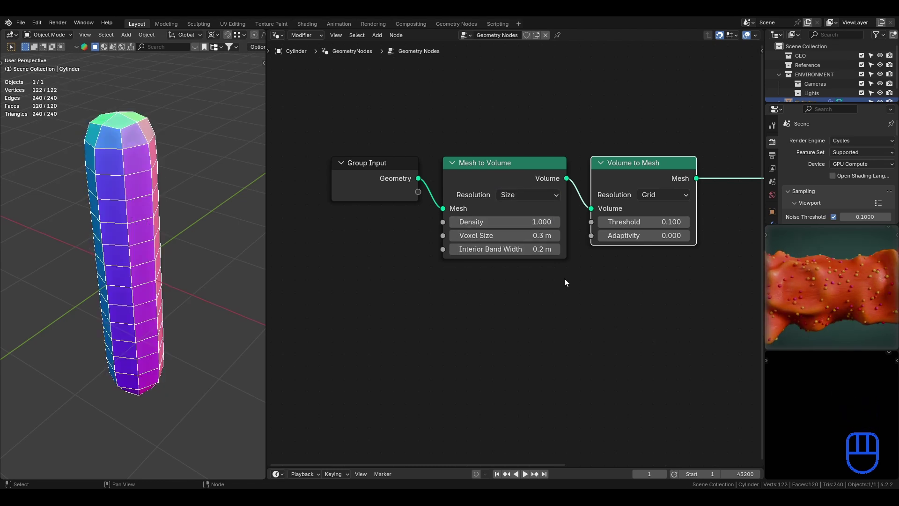
left_click(537, 234)
type(".1")
key("Return")
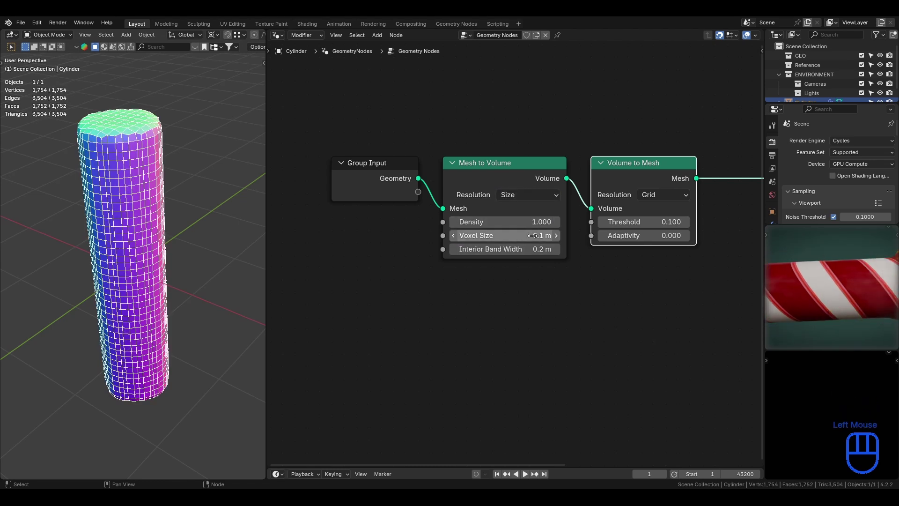
left_click(510, 298)
key("ctrl+s")
middle_click_drag(219, 235, 188, 200)
left_click(189, 199)
middle_click_drag(203, 255, 118, 257)
mouse_move(515, 222)
left_mouse_down()
mouse_move(552, 222)
mouse_move(520, 222)
left_mouse_up()
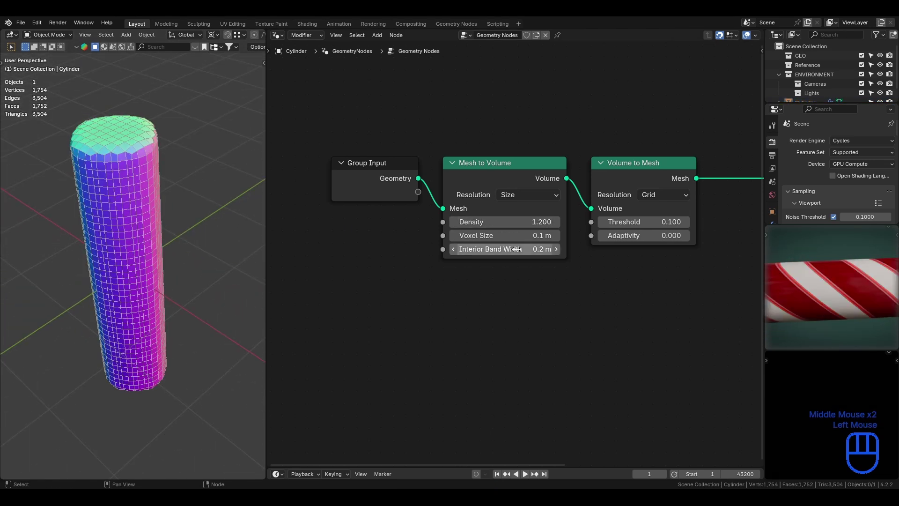
left_click(520, 222)
type("1")
key("Return")
- Move the Mesh to Volume and Volume to Mesh nodes closer to the Group Input along X and save the file
key("ctrl+s")
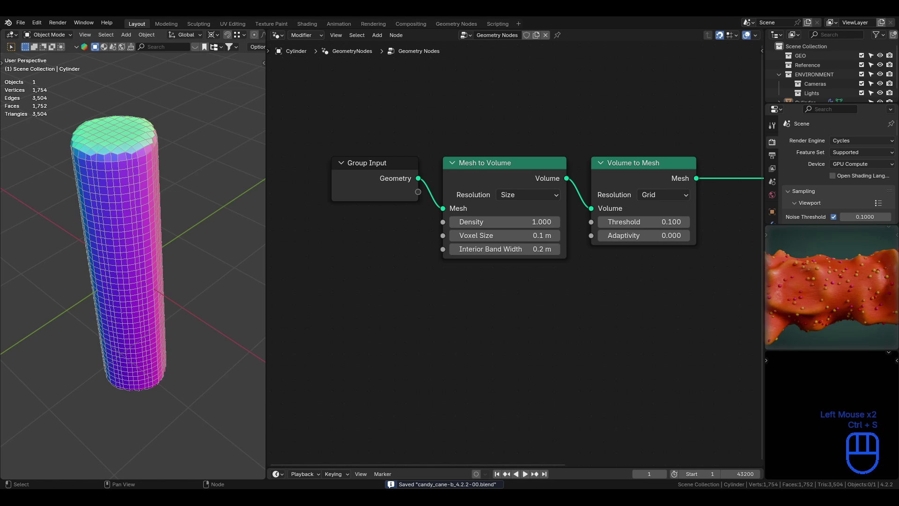
key("ctrl+s")
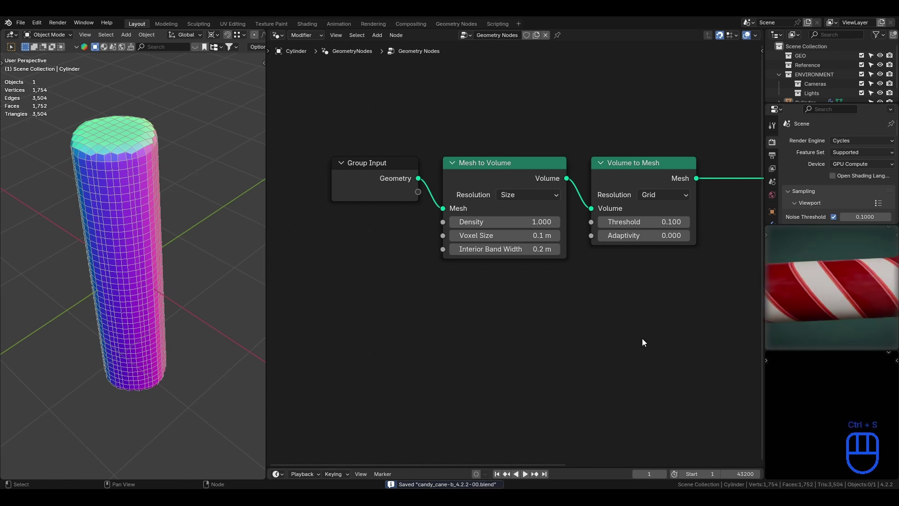
scroll(507, 310, "down", 2)
left_click(513, 184)
key("g")
key("x")
left_click(505, 186)
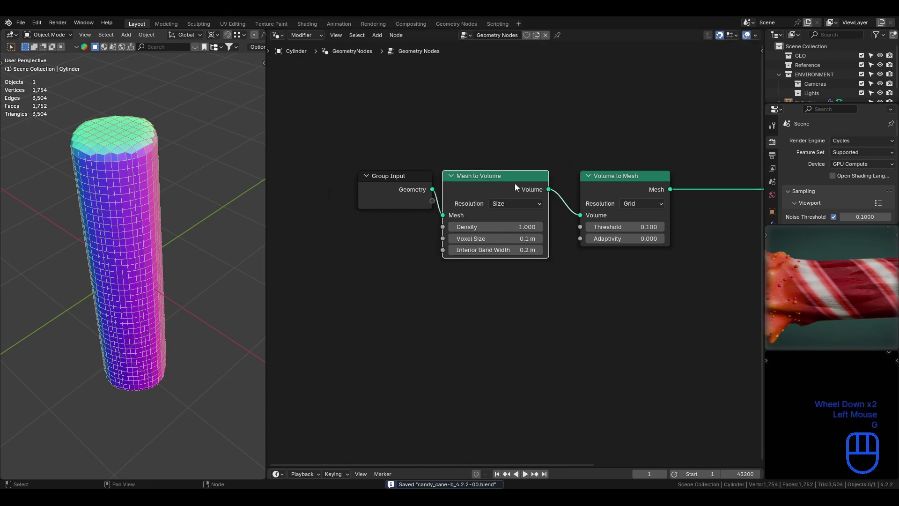
left_click(608, 178)
key("g")
key("x")
left_click(587, 177)
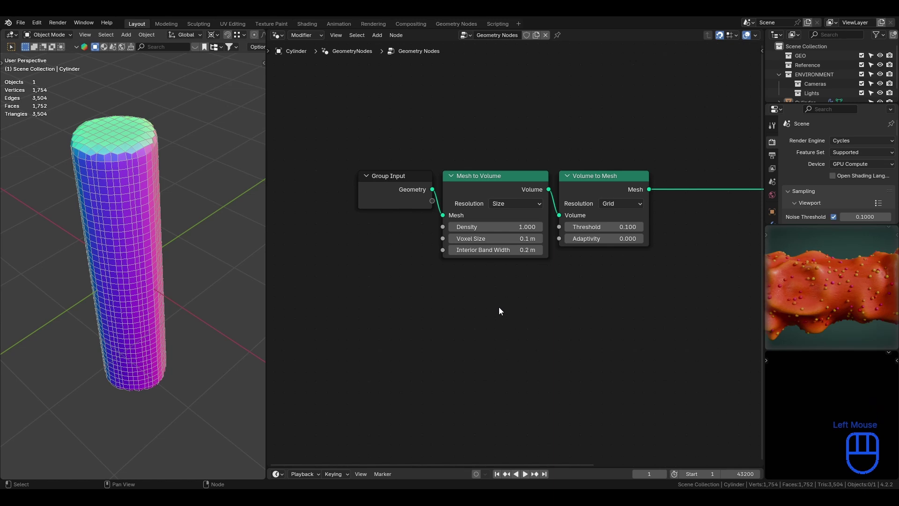
key("ctrl+s")
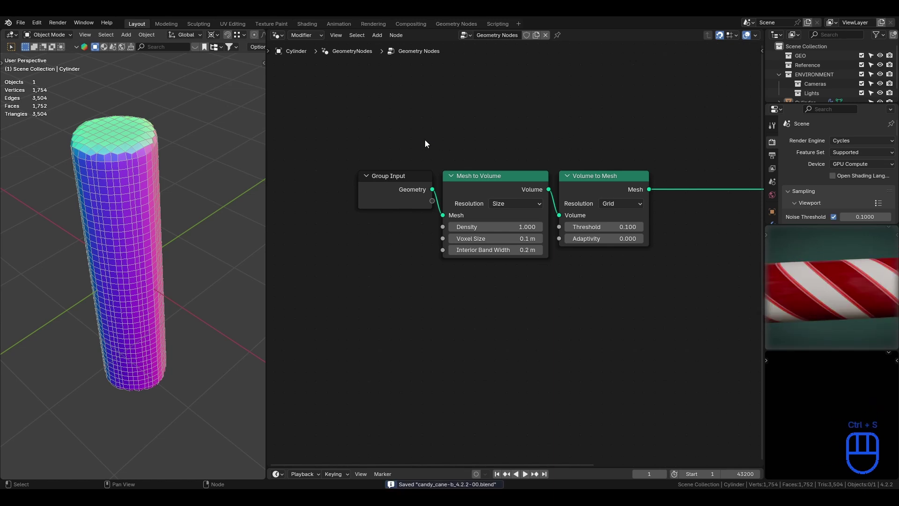
- Add a plane mesh in top view, move it along X away from the cylinder and save the file
key("KP_7")
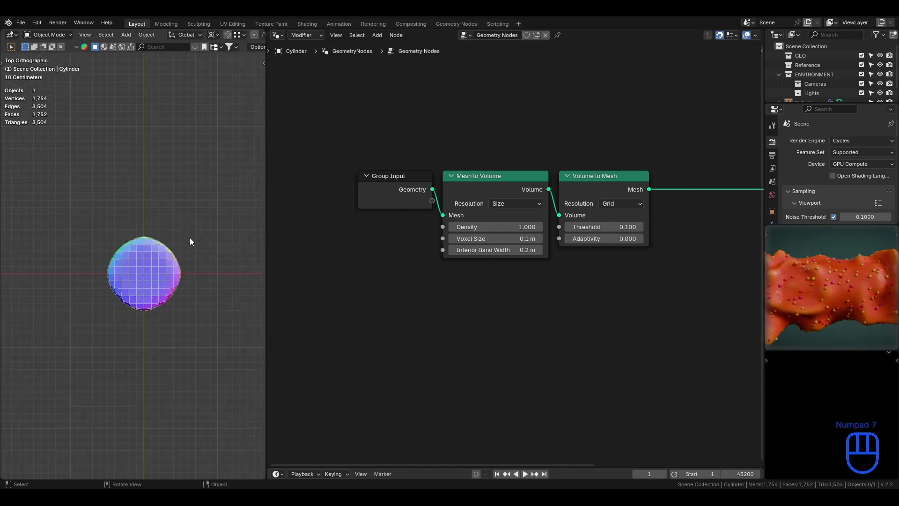
scroll(199, 250, "down", 2)
middle_click_drag(244, 268, 97, 252, "shift")
key("shift+a")
mouse_move(114, 255)
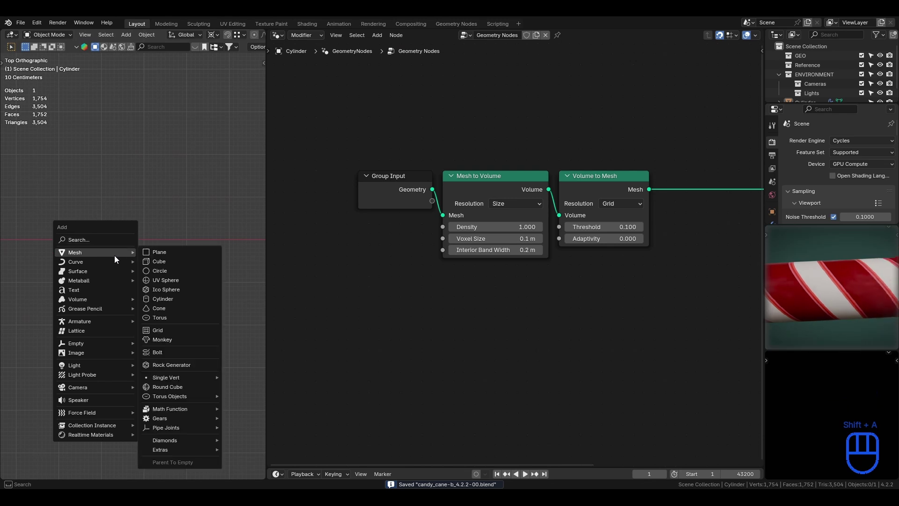
left_click(160, 252)
key("g")
key("x")
left_click(260, 225)
key("g")
middle_click_drag(253, 226, 175, 252, "shift")
scroll(150, 234, "up", 6)
scroll(175, 252, "down", 1)
key("ctrl+s")
- Change the geometry node editor to the Shader Editor and save the file
left_click(279, 36)
left_click(309, 122)
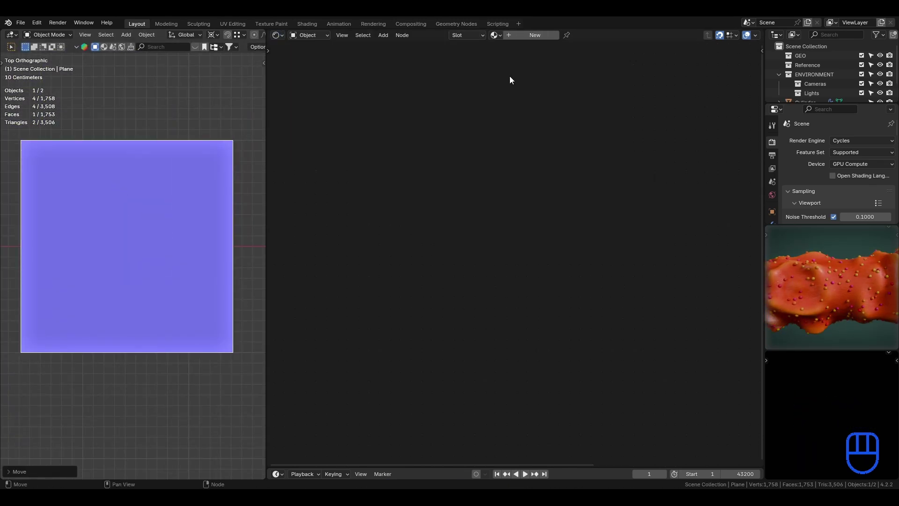
left_click(495, 35)
key("ctrl+s")
scroll(216, 36, "down", 6)
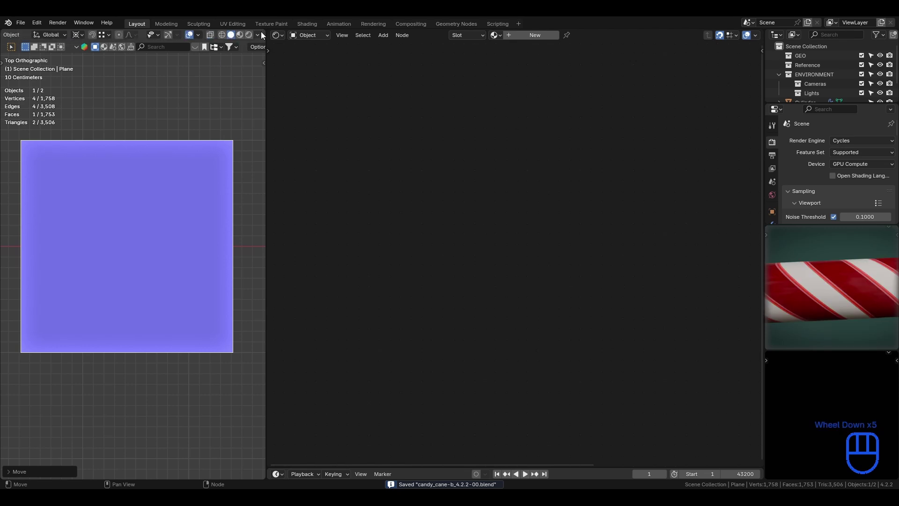
- Switch the 3D viewport to Rendered shading with Scene Lights and Scene World disabled
left_click(257, 35)
left_click(249, 38)
left_click(257, 35)
left_click_drag(222, 113, 220, 123)
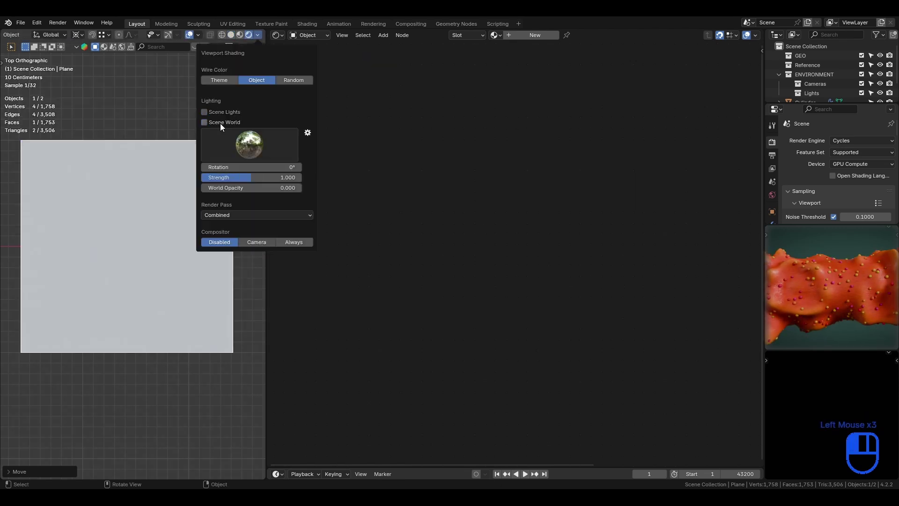
- Create a new material on the plane and save the file
left_click(535, 35)
key("ctrl+s")
left_click(662, 220)
middle_click_drag(469, 155, 586, 156)
middle_click_drag(384, 154, 502, 152)
- Add a Voronoi Texture node and connect its Distance output to the Principled BSDF's Base Color
key("shift+a")
type("vor")
key("Return")
left_click(468, 163)
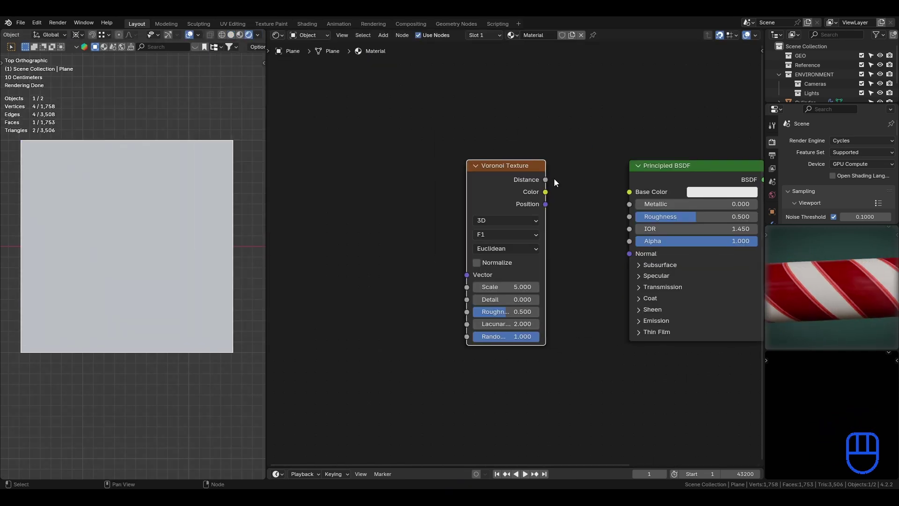
left_click_drag(551, 179, 627, 192)
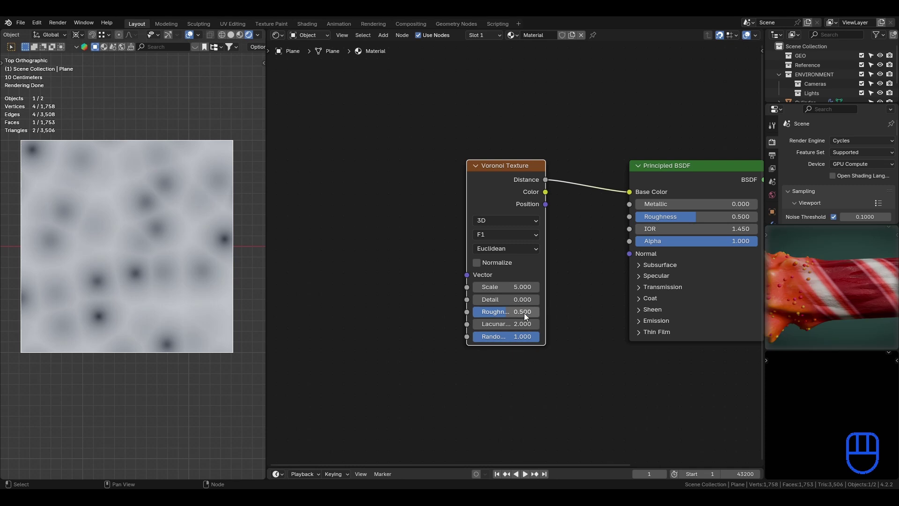
- Set the Voronoi Texture to Distance to Edge with Roughness 0 and Lacunarity 0.2, and save the file
left_click(529, 234)
left_click(537, 298)
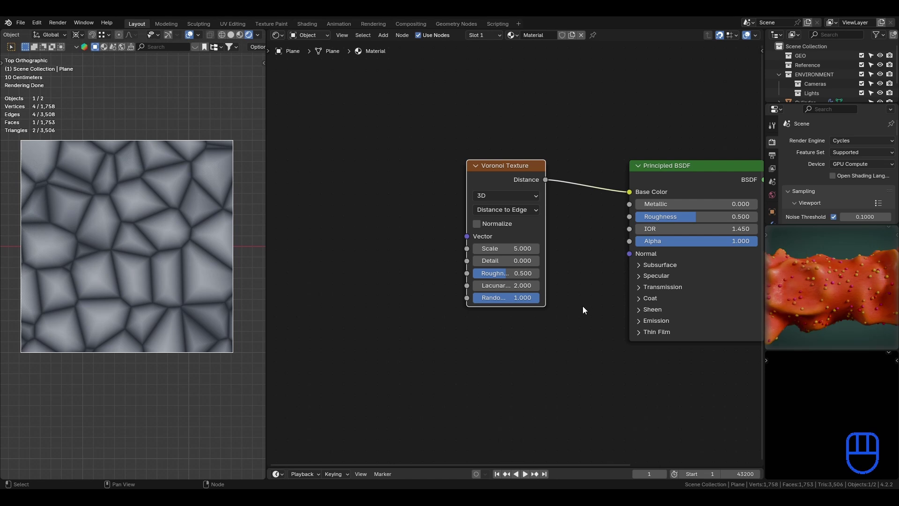
left_click_drag(520, 273, 503, 285)
left_click(569, 244)
key("ctrl+s")
- Add a Noise Texture node ahead of the Voronoi Texture in the material's node tree
middle_click_drag(401, 230, 547, 280)
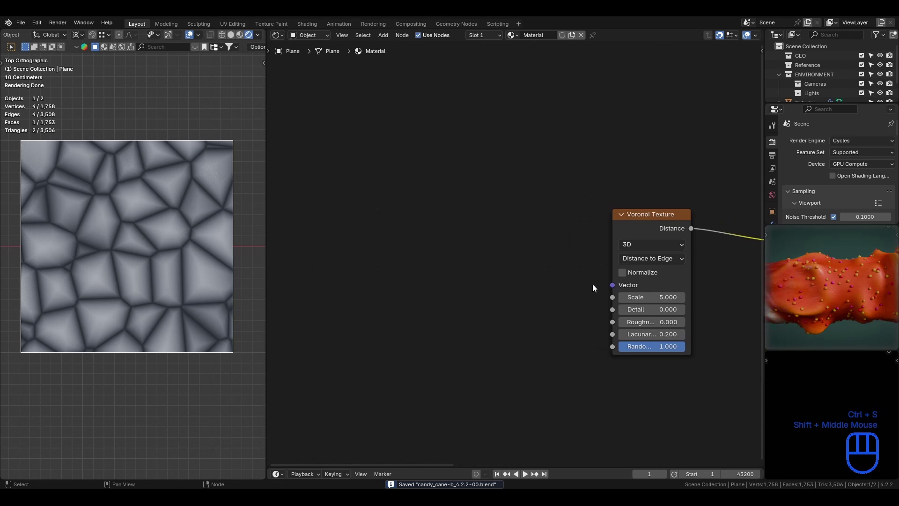
key("shift+a")
left_click(468, 184)
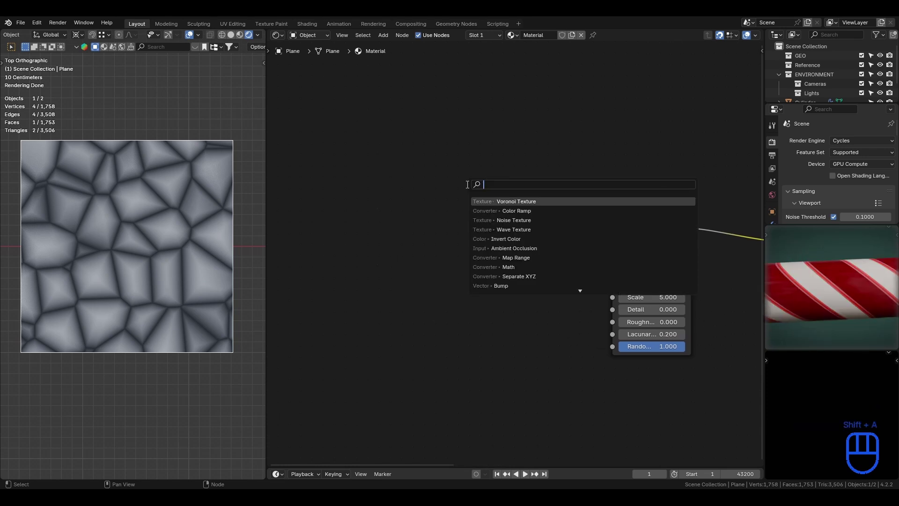
type("noise")
key("Return")
left_click(491, 143)
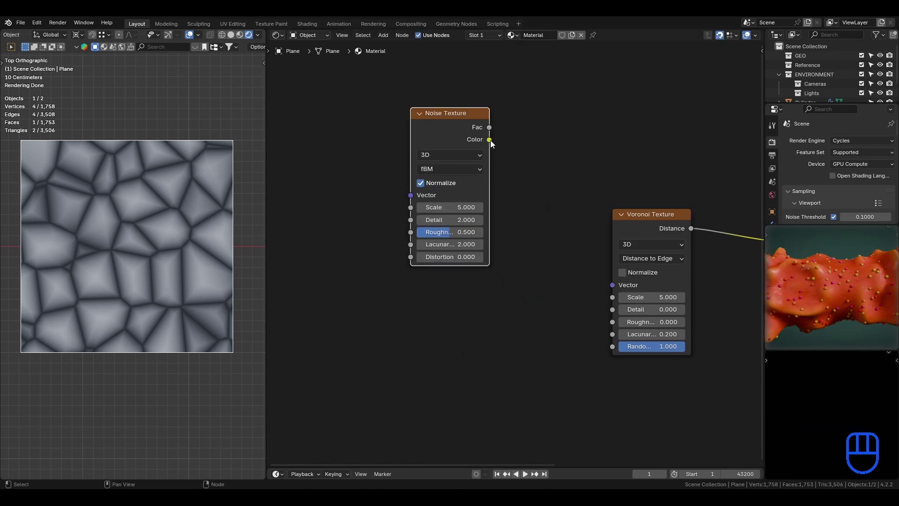
- Add a Wave Texture node directly below the Noise Texture
key("shift+a")
left_click(491, 142)
type("wave")
left_click(505, 166)
left_click(409, 275)
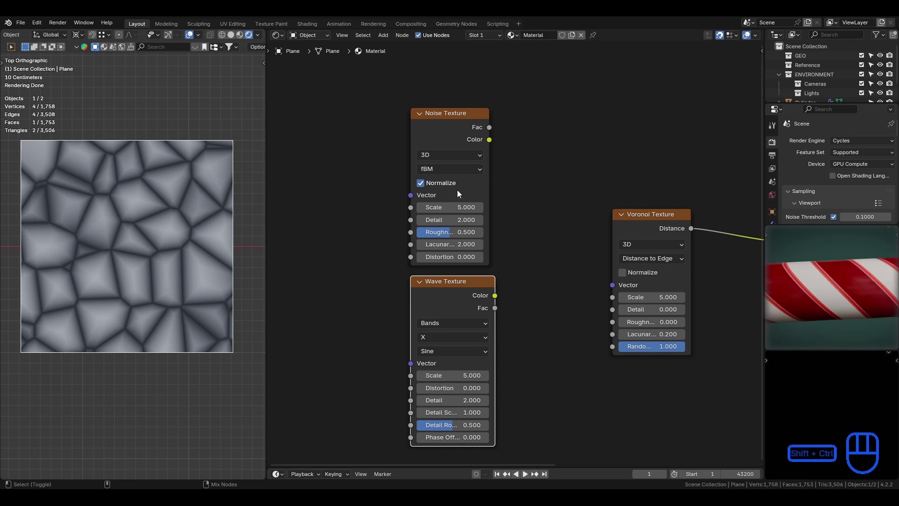
- Combine the Noise Texture's Fac and the Wave Texture's Color in a Color Mix node and place it expanded beside them
right_click_drag(458, 190, 471, 285, "ctrl+shift")
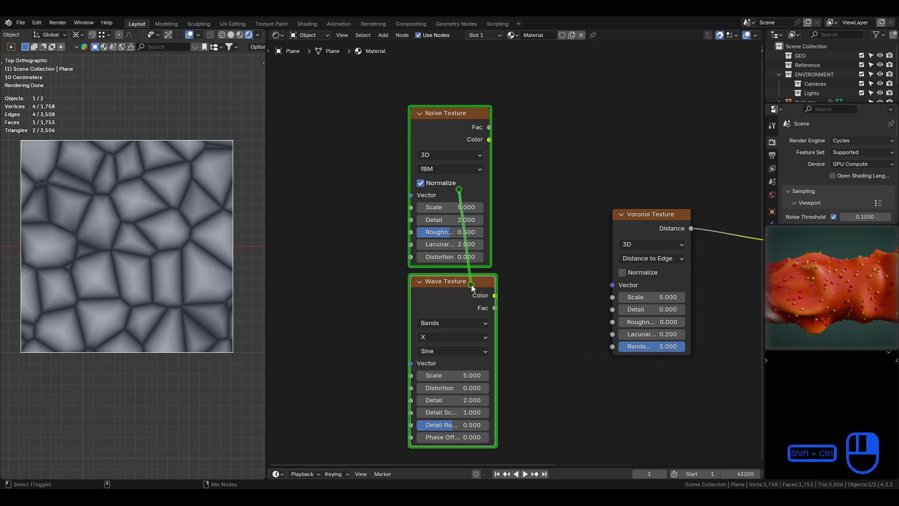
right_click_drag(471, 284, 543, 170, "ctrl+shift")
right_click_drag(474, 180, 479, 299, "ctrl+shift")
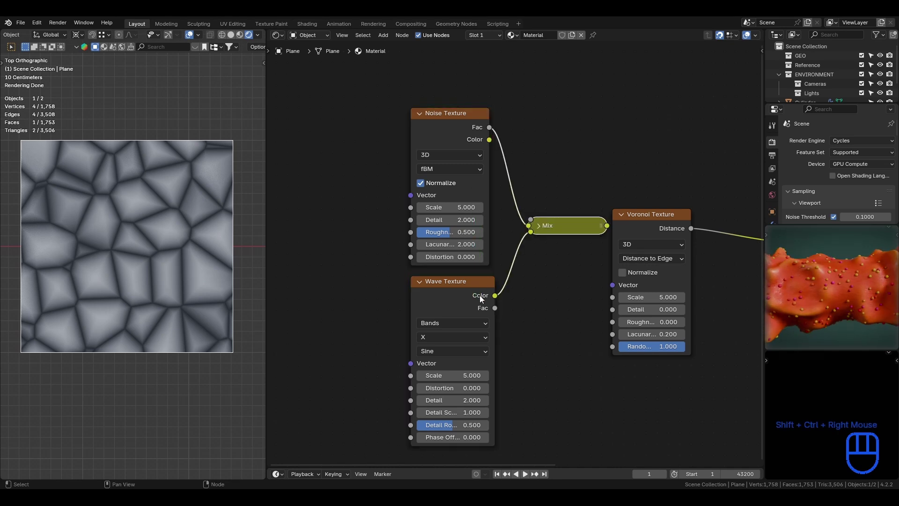
left_click(565, 228)
key("g")
left_click(549, 183)
left_click(522, 181)
key("g")
left_click(528, 149)
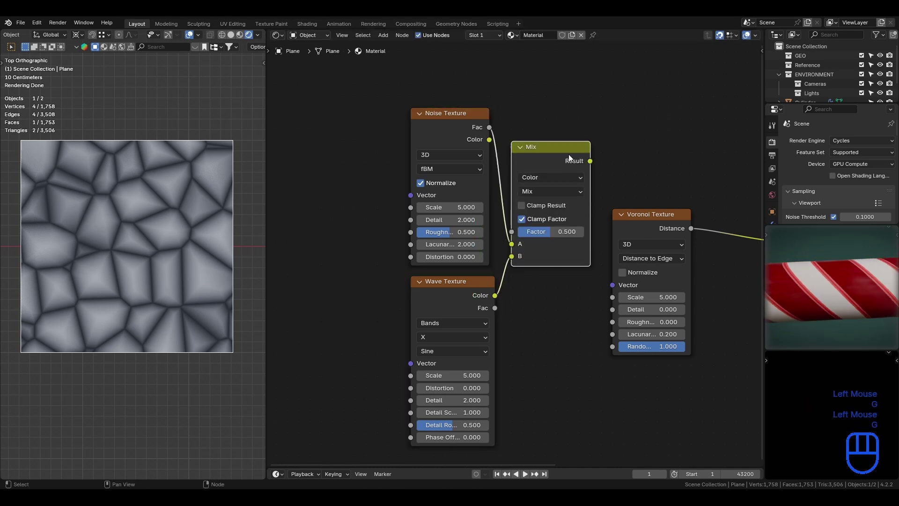
- Set the Mix node's blending mode to Linear Light, preview its result on the plane and save the file
left_click(578, 190)
left_click(617, 231)
left_click(561, 243, "ctrl+shift")
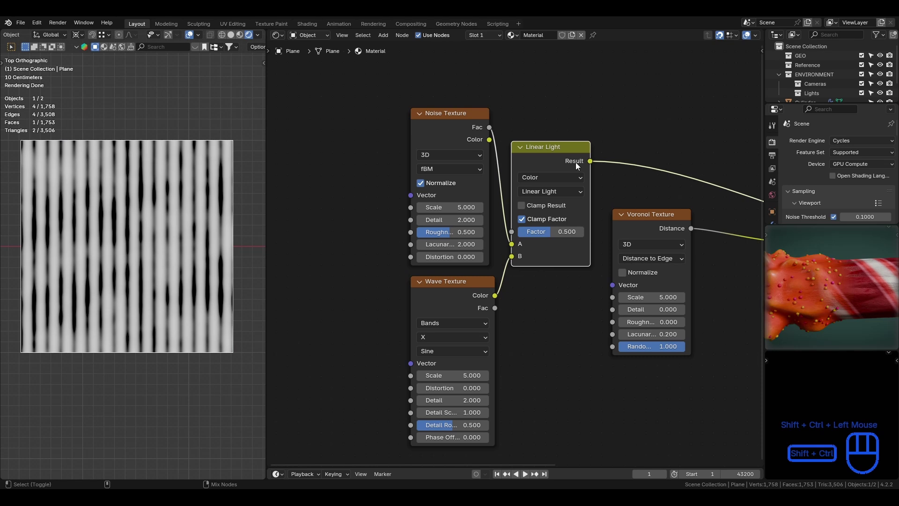
key("ctrl+s")
- Move the Noise Texture and Wave Texture nodes together a little farther from the Linear Light node
left_click_drag(350, 207, 455, 301)
key("g")
left_click(535, 325)
middle_click_drag(534, 326, 530, 309)
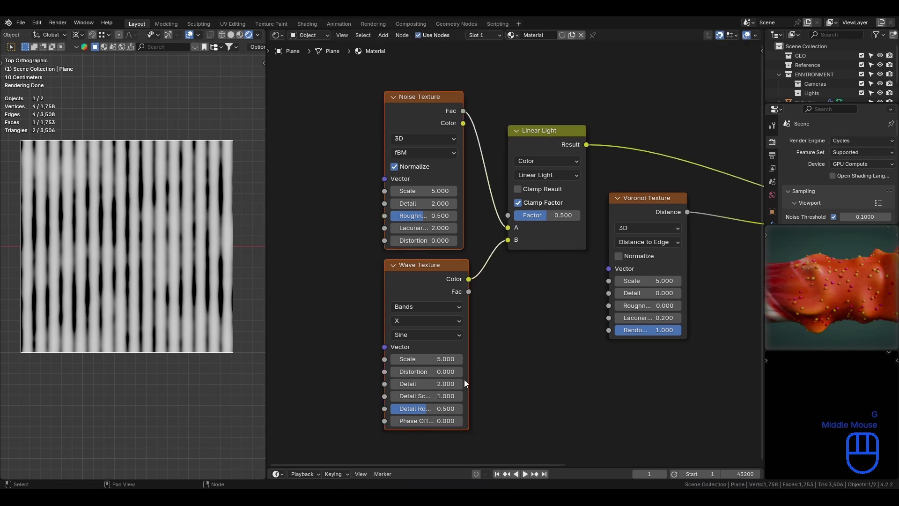
- Set the Wave Texture's Detail, Detail Scale and Detail Roughness to 0 and save the file
left_click_drag(444, 408, 407, 384)
key("ctrl+z")
left_click(442, 396)
type("0")
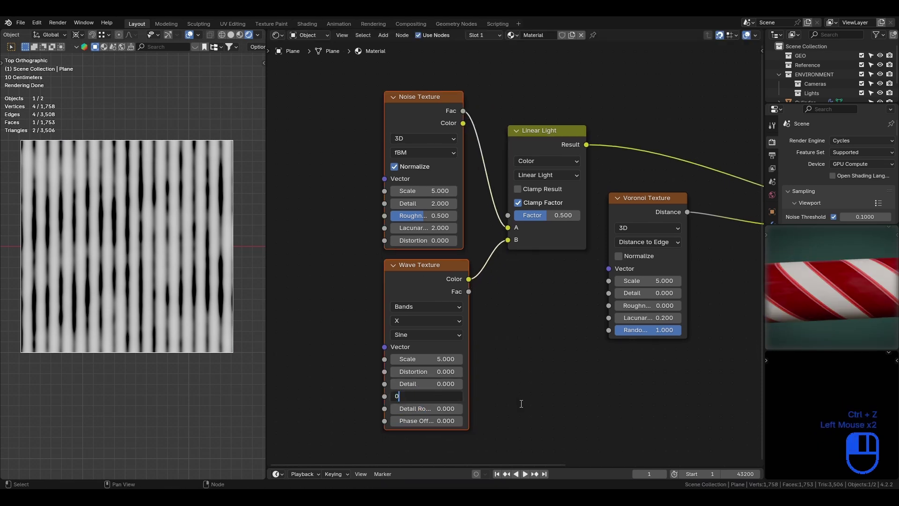
key("Return")
key("ctrl+s")
left_click_drag(435, 421, 460, 421)
key("ctrl+z")
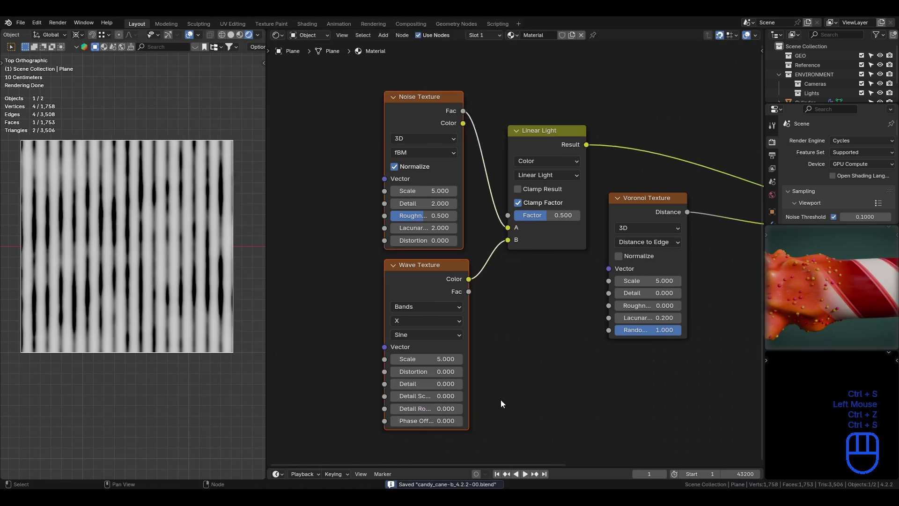
- Set the Wave Texture's Scale to 0.3 and save the file
left_click_drag(438, 359, 411, 359)
left_click(445, 360)
type(".")
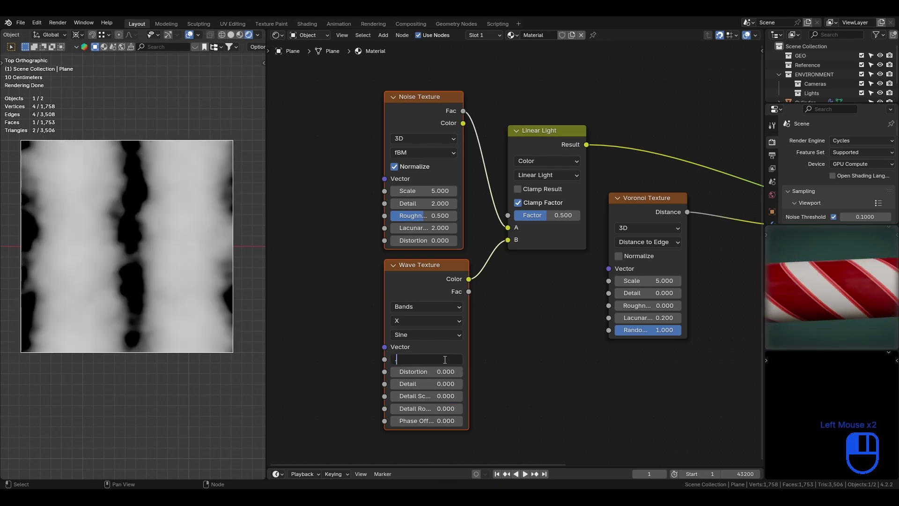
type("3")
key("Return")
key("ctrl+s")
key("ctrl+s")
- Lower the Linear Light node's Factor to 0.377 and feed its Result into the Voronoi Texture's Vector, previewing the Voronoi output
left_click_drag(540, 216, 474, 216, "shift")
left_click_drag(588, 146, 611, 269)
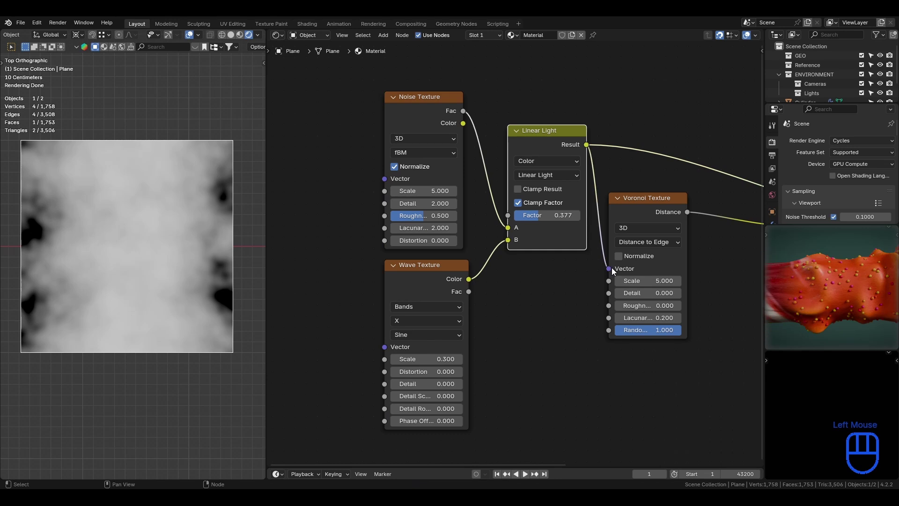
key("ctrl+s")
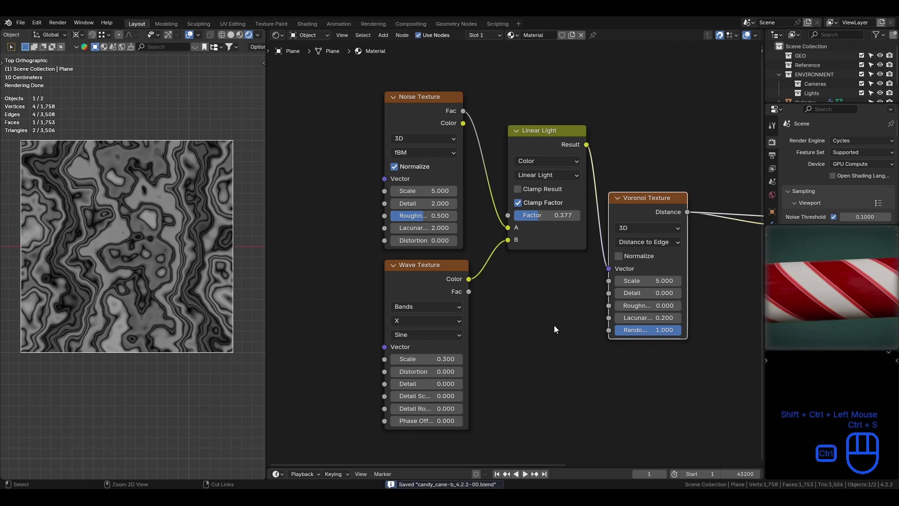
- Set the Noise Texture's Detail, Roughness and Lacunarity to 0
left_click_drag(433, 217, 395, 204)
left_click_drag(432, 228, 394, 228)
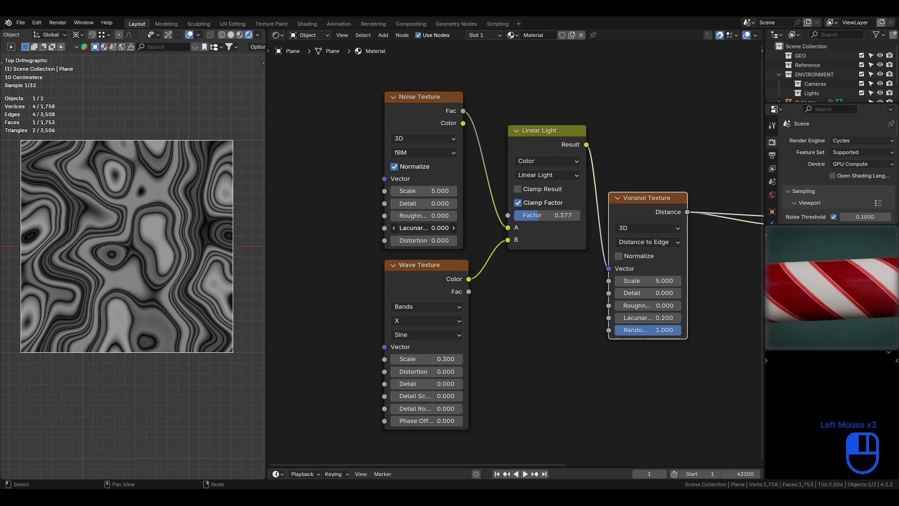
- Set the Linear Light Factor to 0.35 and the Voronoi Texture's Randomness to 0, saving the file
left_click_drag(547, 214, 560, 214, "shift")
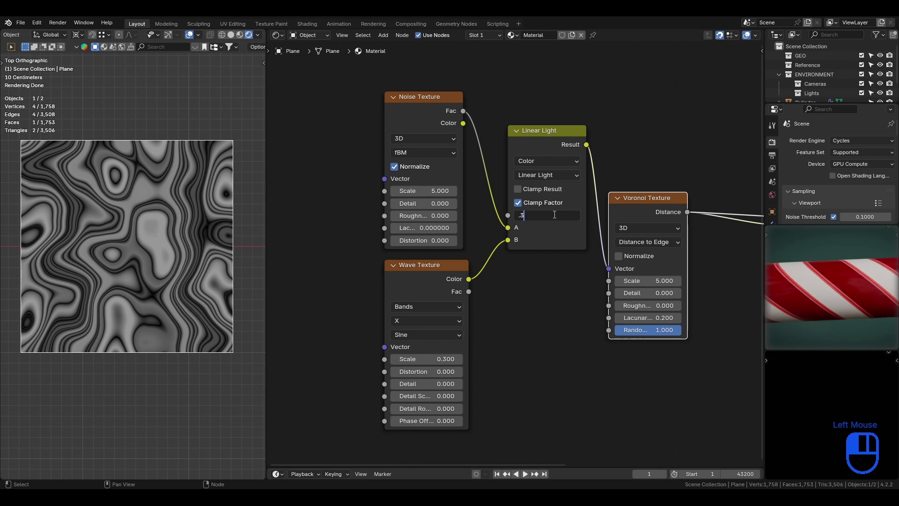
type("5")
key("Return")
key("ctrl+s")
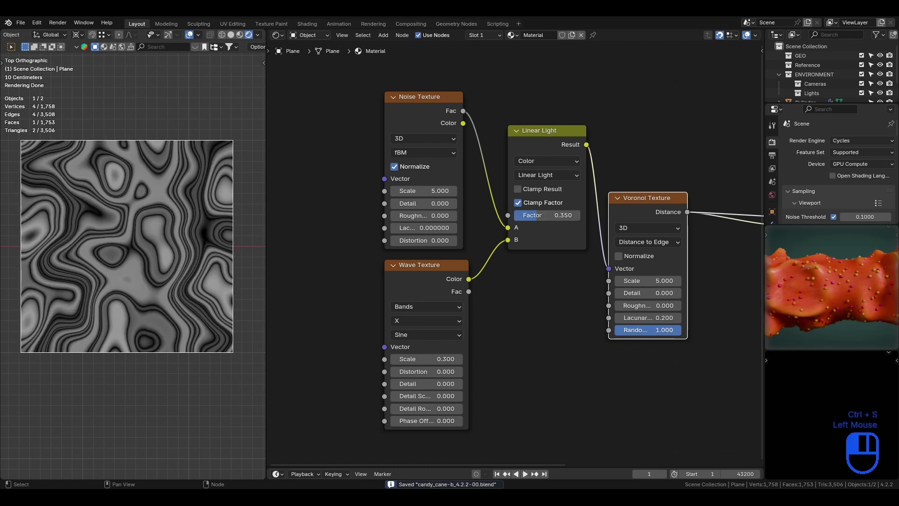
left_click_drag(665, 329, 618, 329)
key("ctrl+s")
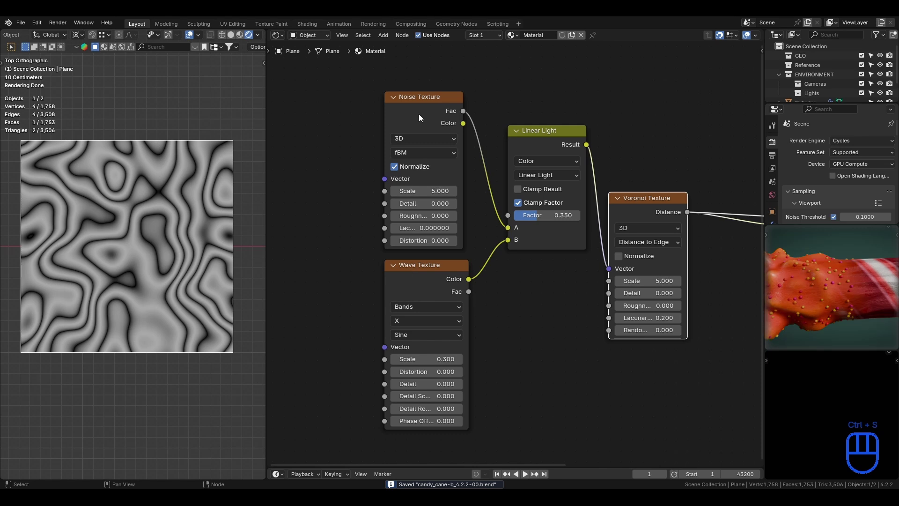
- Add Texture Coordinate and Mapping nodes to the Noise Texture and connect the Mapping output to the Wave Texture's Vector too
middle_click_drag(415, 118, 574, 146)
left_click(525, 97)
key("ctrl+t")
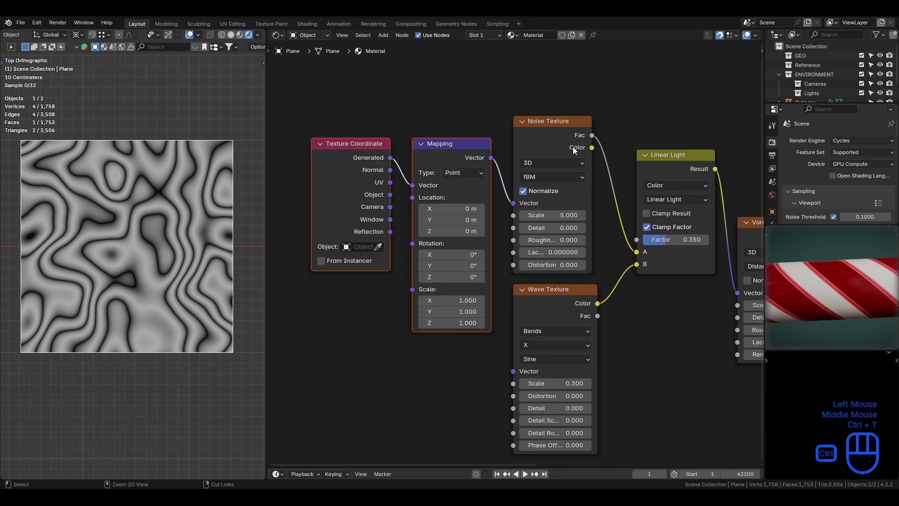
left_click_drag(490, 158, 497, 175)
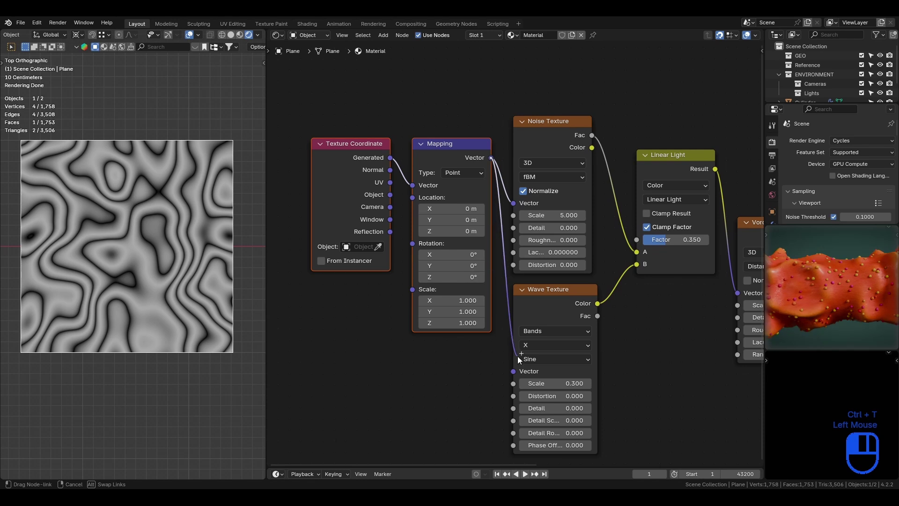
left_click_drag(517, 359, 518, 366)
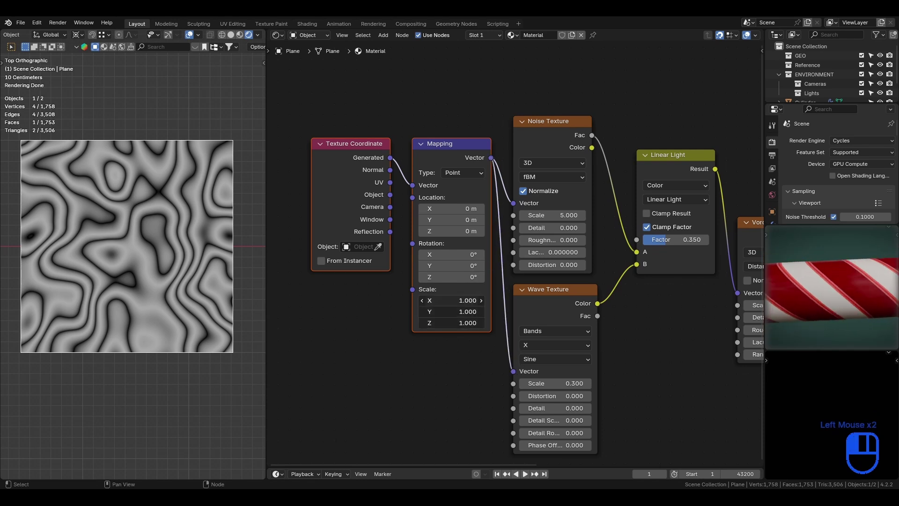
- Set the Mapping Scale to 0.35 on all three axes and line up the Texture Coordinate and Mapping nodes with the Noise Texture
left_click_drag(452, 322, 422, 323)
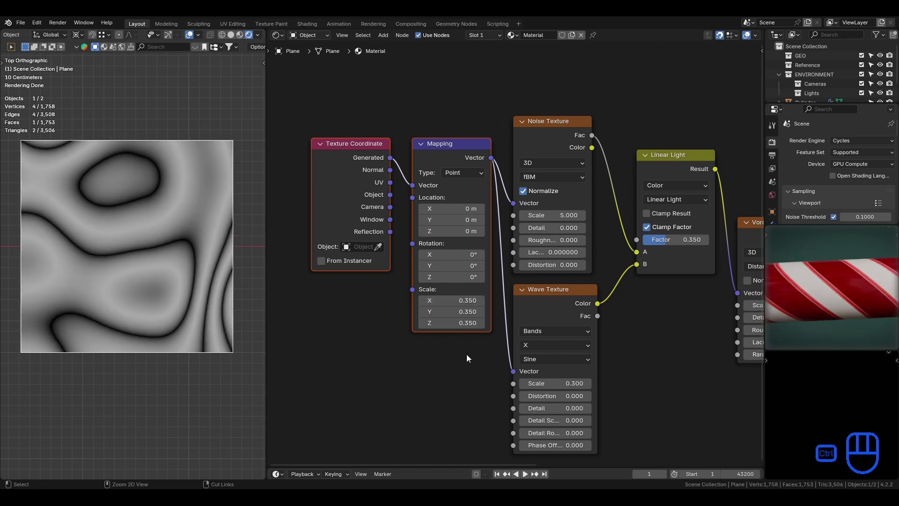
key("ctrl+s")
left_click_drag(342, 107, 475, 383)
key("g")
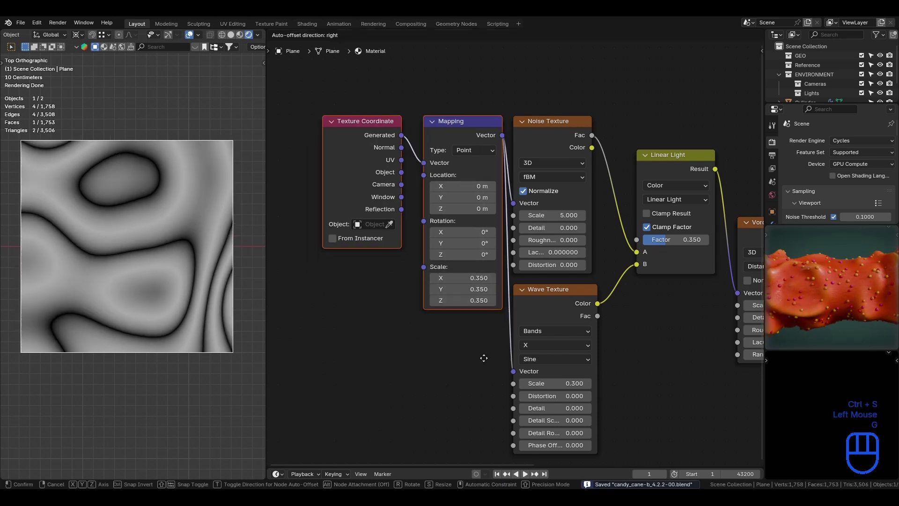
left_click(483, 360)
scroll(532, 328, "down", 2)
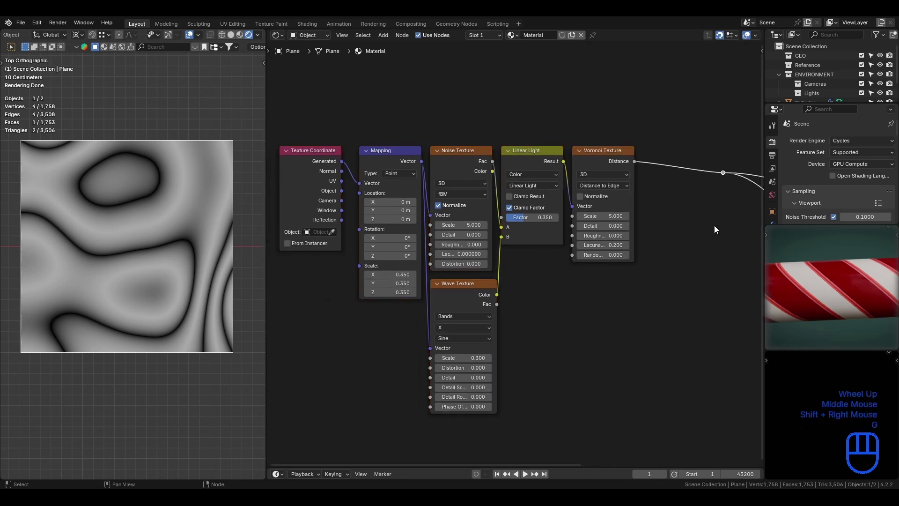
- Insert a Color Ramp node after the Voronoi Texture's Distance output and set its interpolation to B-Spline
key("shift+a")
type("color")
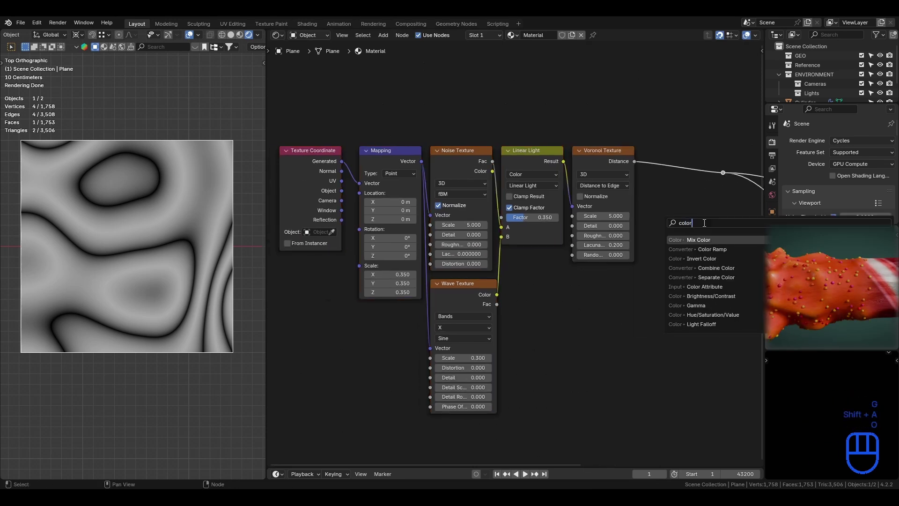
type(" r")
key("Return")
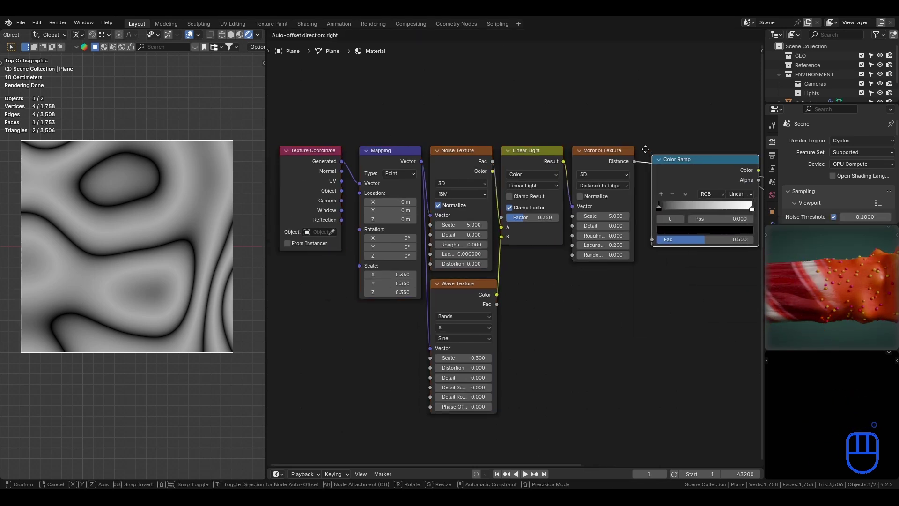
left_click(648, 145)
middle_click_drag(724, 195, 673, 194)
scroll(673, 194, "up", 4)
left_click(694, 181)
left_click(712, 254)
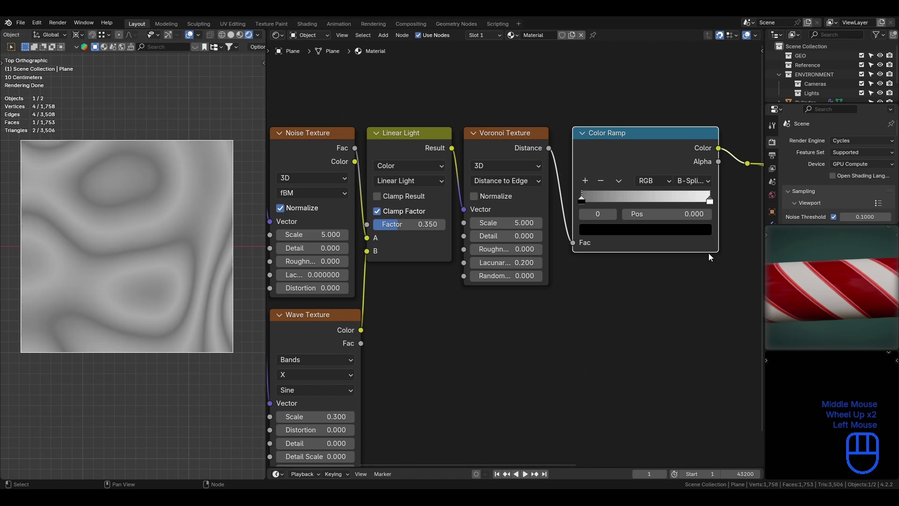
- Move the Color Ramp's black stop to position 0.532, keep the white stop at 1.0 and save the file
left_click_drag(711, 202, 705, 202)
left_click_drag(581, 202, 652, 201)
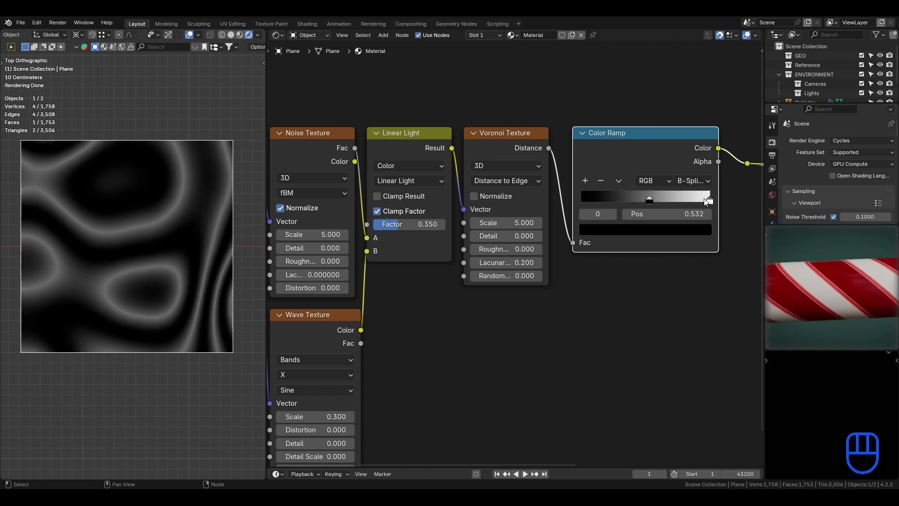
mouse_move(709, 201)
left_mouse_down()
mouse_move(665, 203)
mouse_move(713, 207)
left_mouse_up()
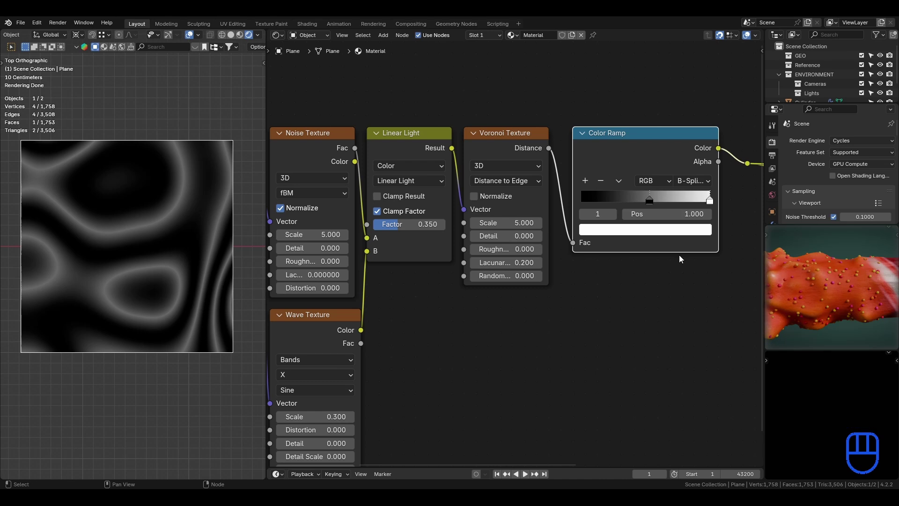
left_click(637, 302)
scroll(598, 336, "down", 2)
key("ctrl+s")
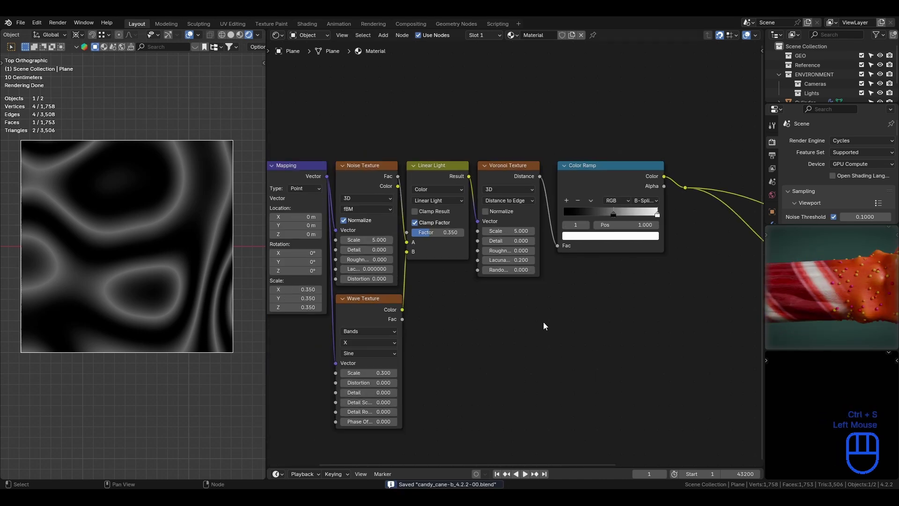
scroll(543, 322, "up", 2)
key("ctrl+s")
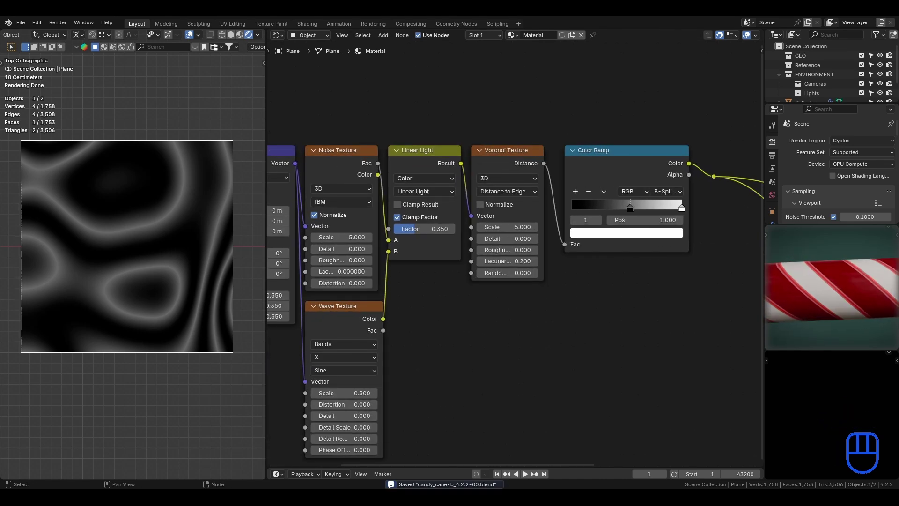
left_click(476, 324)
key("ctrl+s")
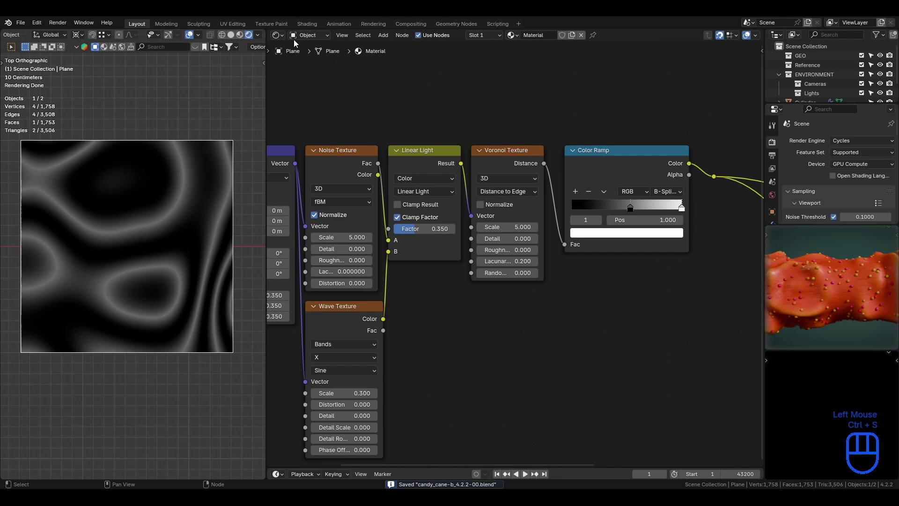
- Change the shader editor to the Geometry Node Editor and save the file
left_click(278, 34)
left_click(319, 119)
key("ctrl+s")
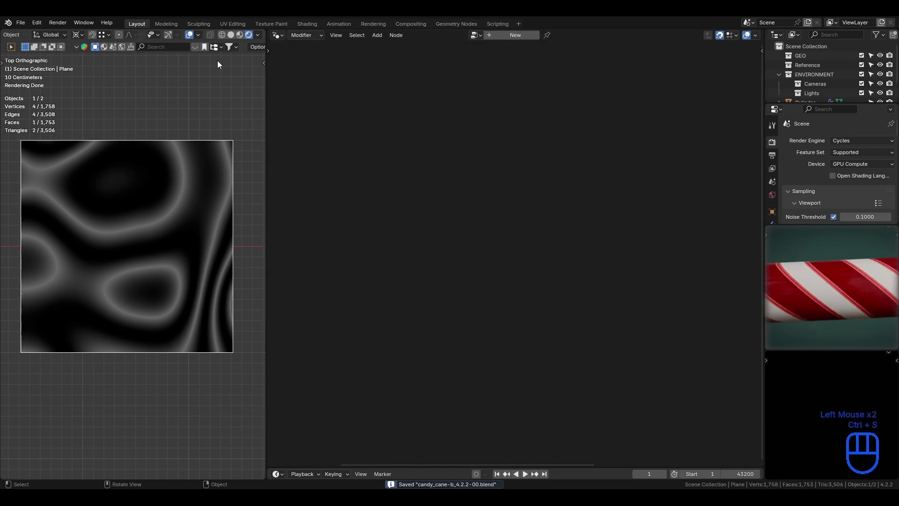
- Hide the plane in Solid shading and select the cylinder to load its geometry node tree
key("z")
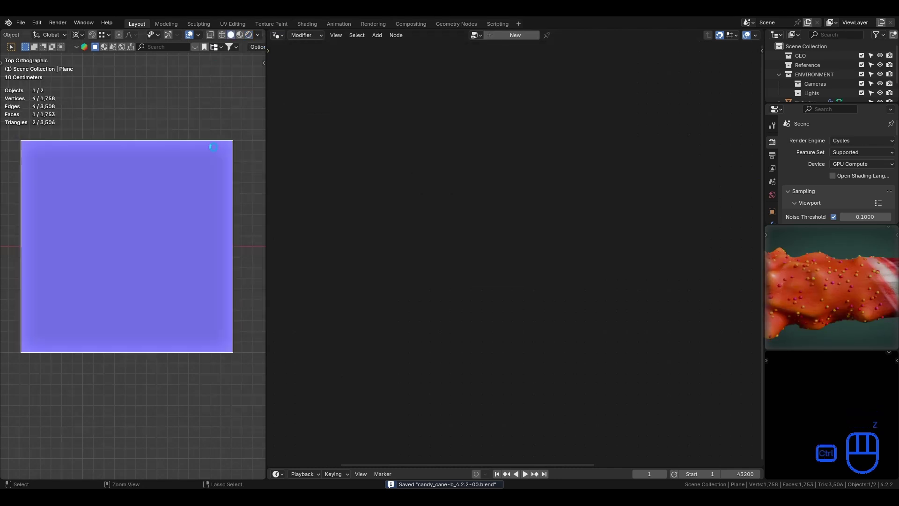
key("h")
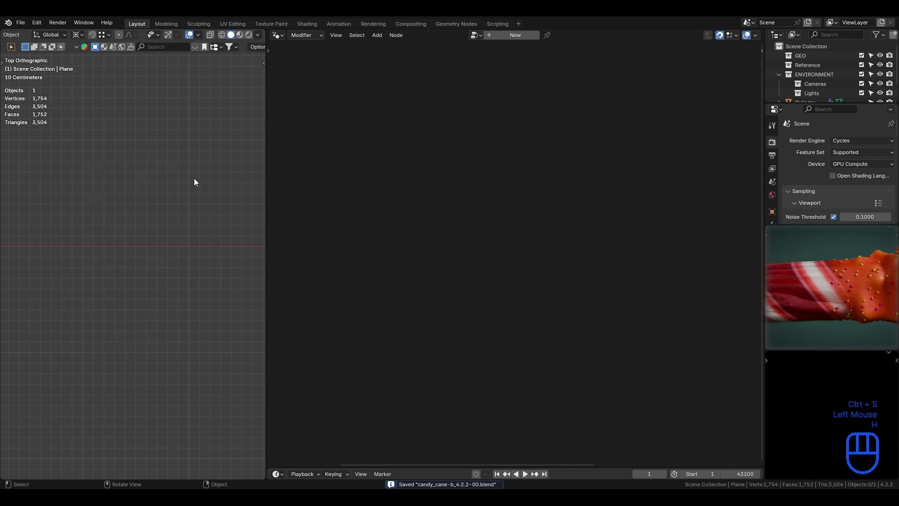
scroll(113, 247, "down", 4)
scroll(99, 254, "up", 2)
mouse_move(112, 252)
middle_mouse_down("shift")
mouse_move(142, 248)
mouse_move(116, 325)
mouse_move(98, 244)
middle_mouse_up("shift")
left_click(98, 244)
key("ctrl+s")
middle_click_drag(499, 336, 530, 127)
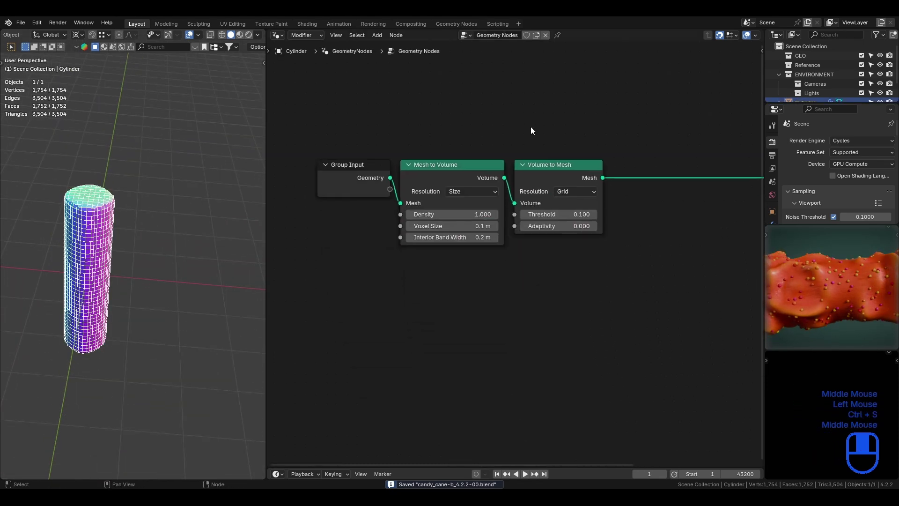
- Examine the remeshed cylinder's grid topology from several angles
middle_click_drag(97, 371, 100, 323)
middle_click_drag(100, 323, 162, 290, "shift")
middle_click_drag(162, 290, 206, 198)
scroll(209, 196, "up", 2)
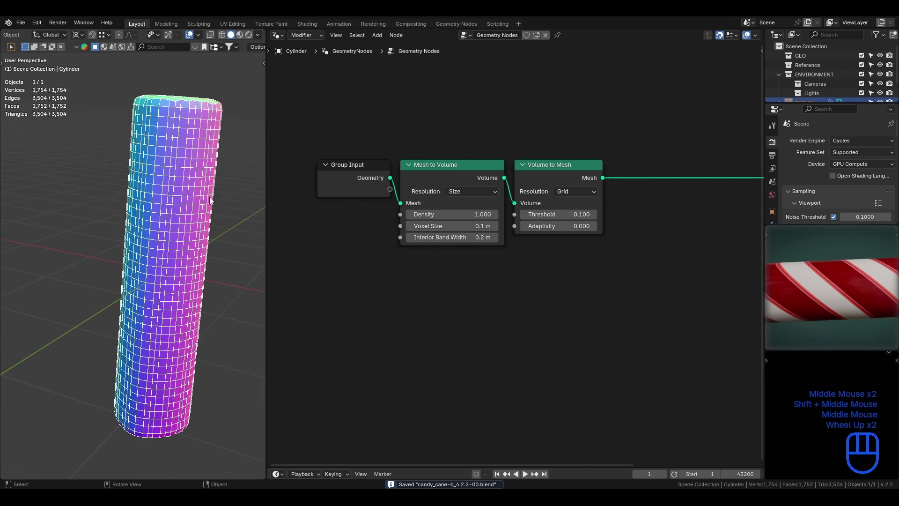
middle_click_drag(150, 193, 149, 220)
key("ctrl+s")
scroll(202, 257, "down", 1)
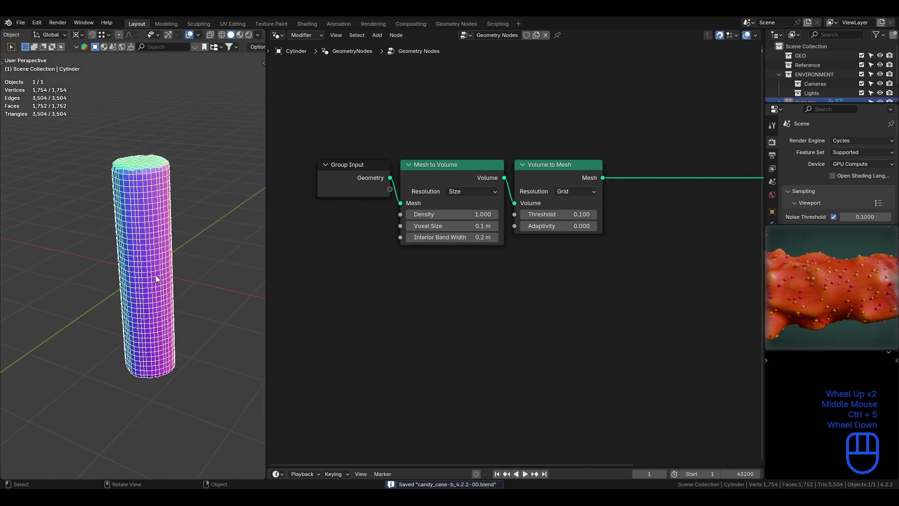
middle_click_drag(156, 275, 223, 201)
left_click(223, 201)
middle_click_drag(161, 257, 139, 242)
middle_click_drag(206, 267, 167, 237, "shift")
left_click(568, 325)
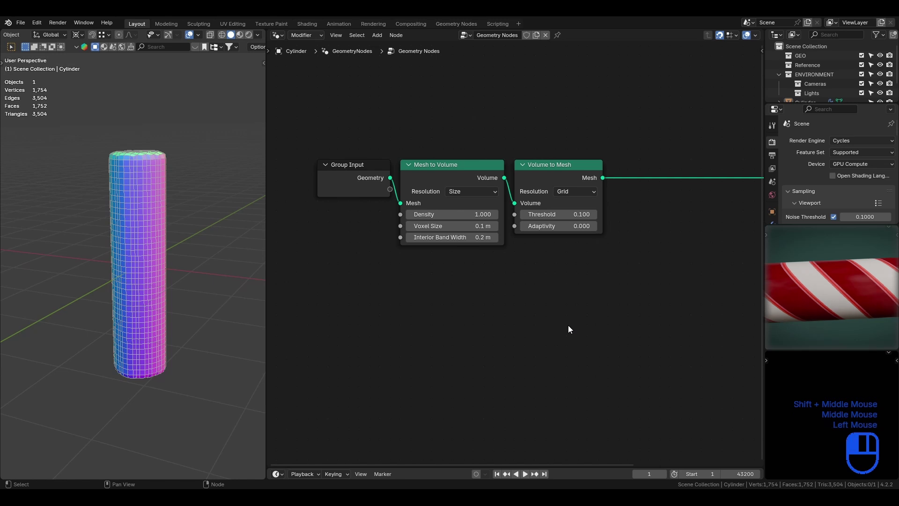
- Insert a Set Position node between Volume to Mesh and the Group Output
middle_click_drag(638, 259, 518, 255)
key("shift+a")
left_click(581, 243)
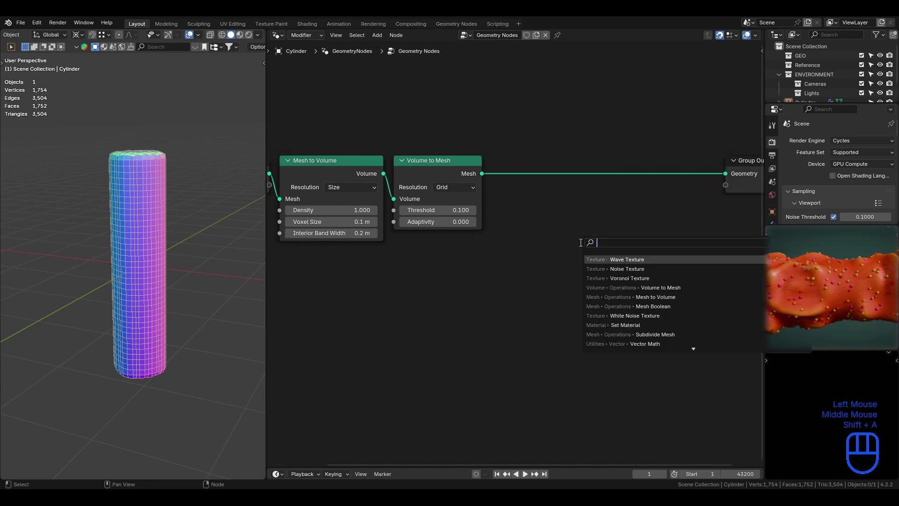
type("set")
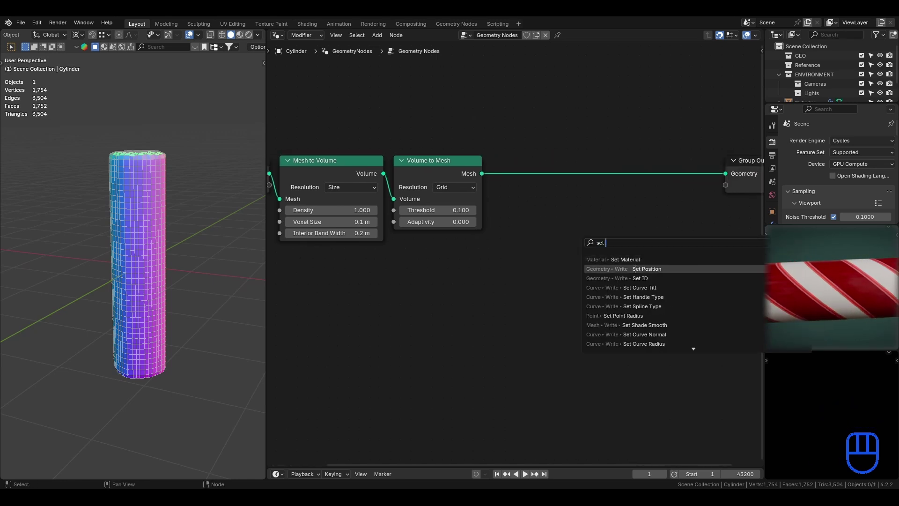
left_click(627, 268)
left_click(559, 152)
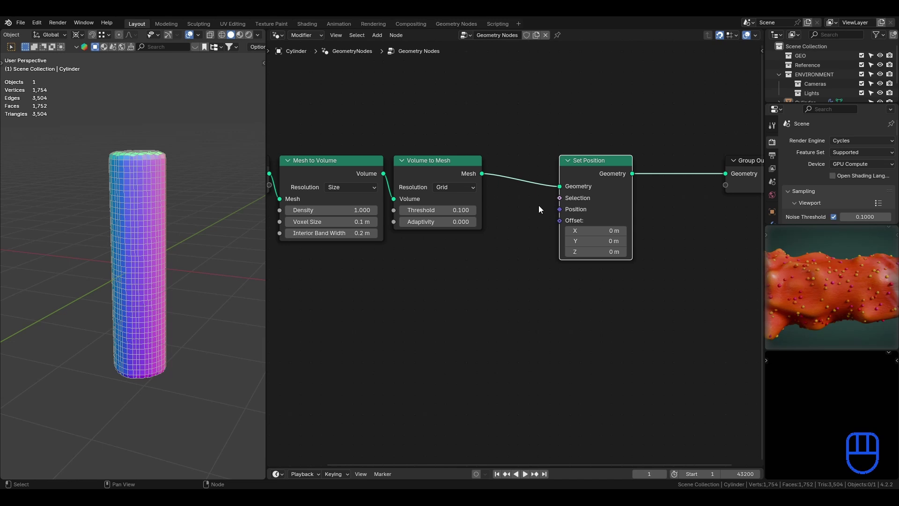
- Attach a Vector Math node in Scale mode to the Set Position node's Offset
left_click_drag(560, 220, 507, 320)
type("sca")
left_click(507, 323)
left_click(508, 293)
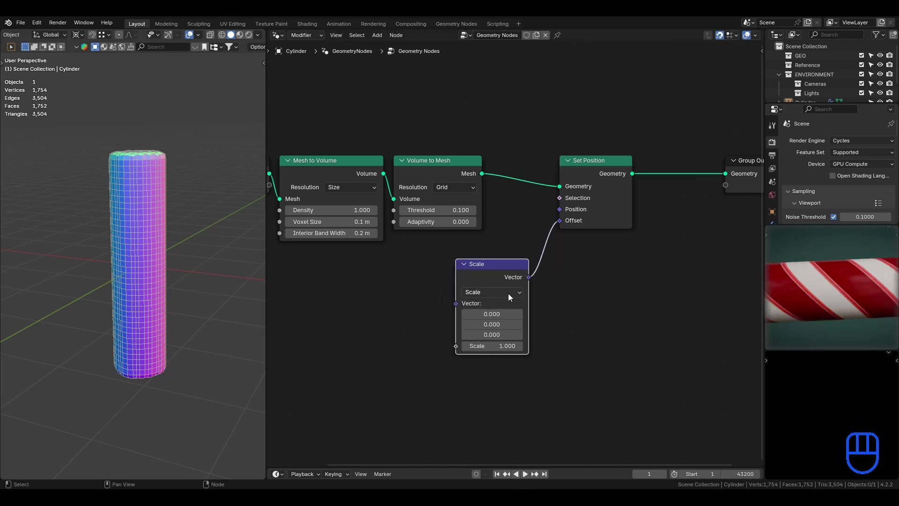
- Connect a Normal node to the Scale node's Vector input
left_click_drag(456, 304, 382, 293)
type("norm")
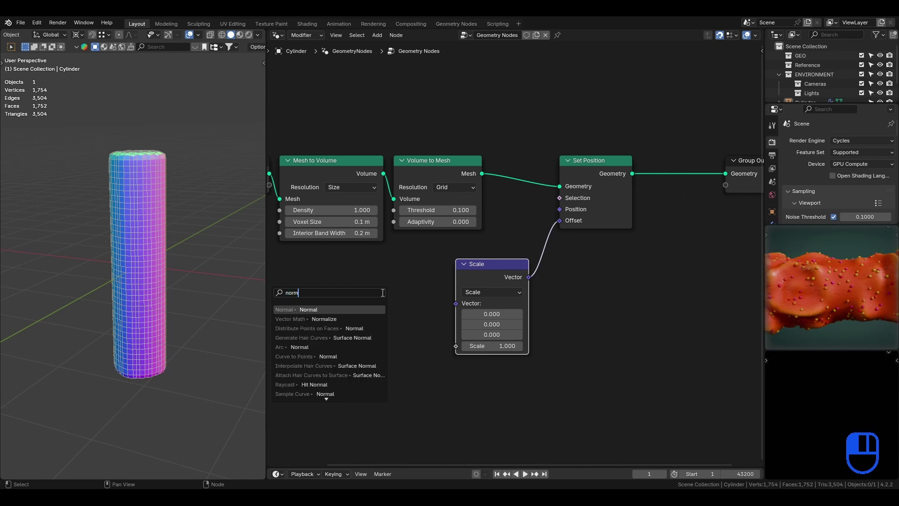
key("Return")
left_click(444, 269)
- Drive the Scale node's Scale input with a Noise Texture whose own scale is set to 0.5
left_click_drag(455, 314, 404, 353)
type("noi")
key("Return")
left_click(439, 310)
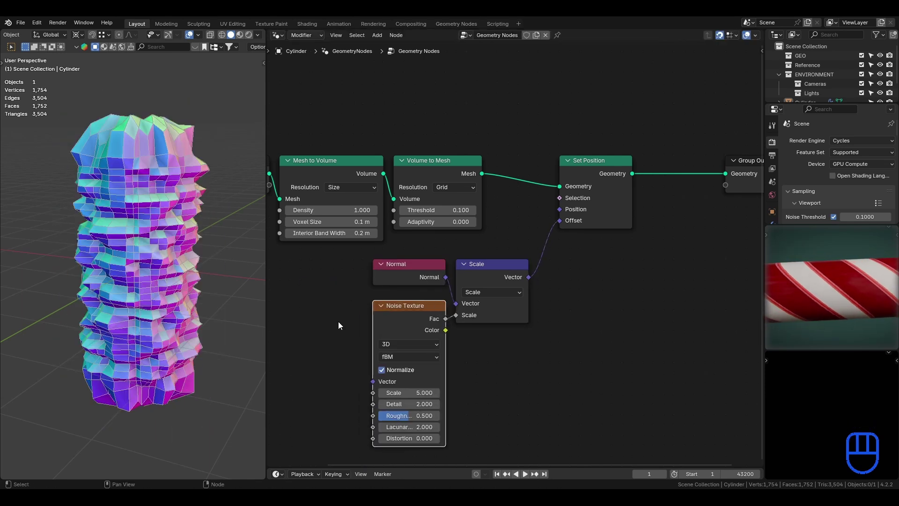
middle_click_drag(196, 281, 234, 300)
left_click_drag(410, 392, 387, 393)
middle_click_drag(187, 271, 182, 244)
middle_click_drag(182, 245, 141, 248)
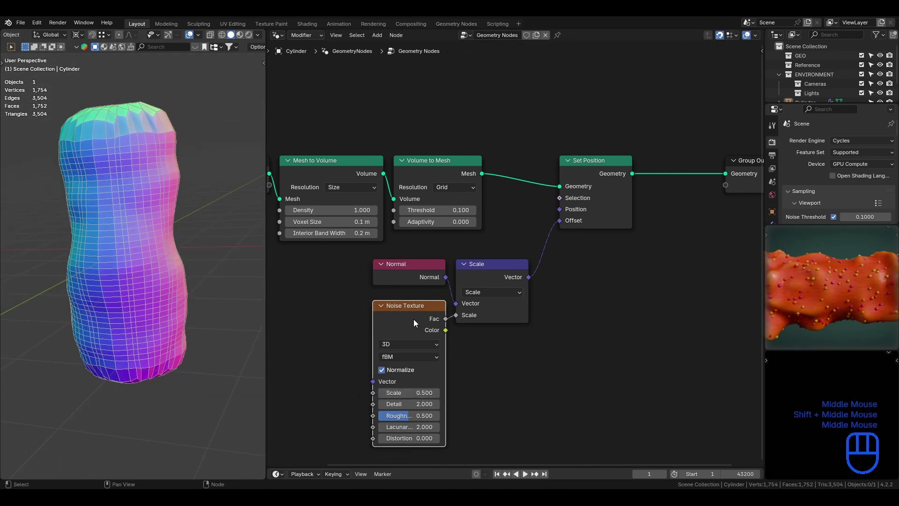
- Delete the Noise Texture node connected to the Scale node
left_click(414, 319)
key("x")
key("ctrl+z")
key("ctrl+s")
middle_click_drag(420, 321, 480, 252, "shift")
left_click(479, 252)
key("x")
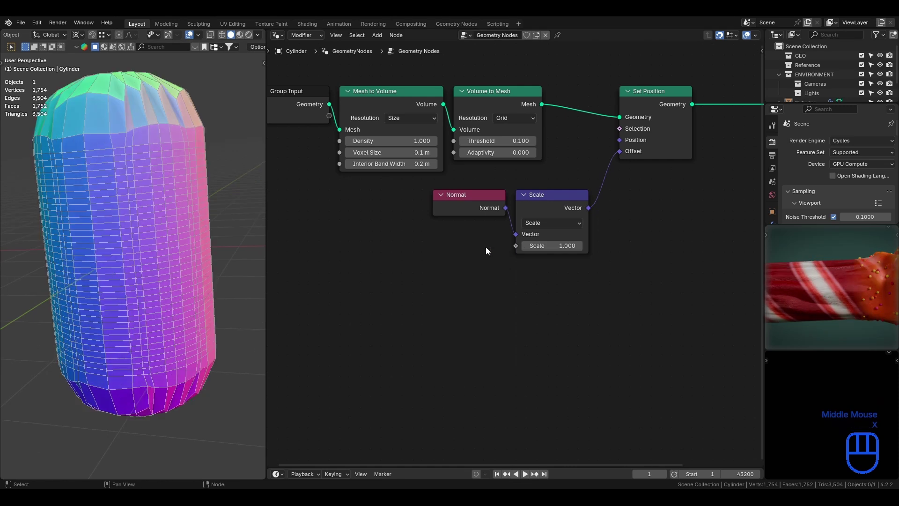
- Shift the Group Input, Mesh to Volume and Volume to Mesh nodes horizontally, closer to Set Position
left_click_drag(314, 71, 492, 116)
key("g")
key("x")
left_click(552, 127)
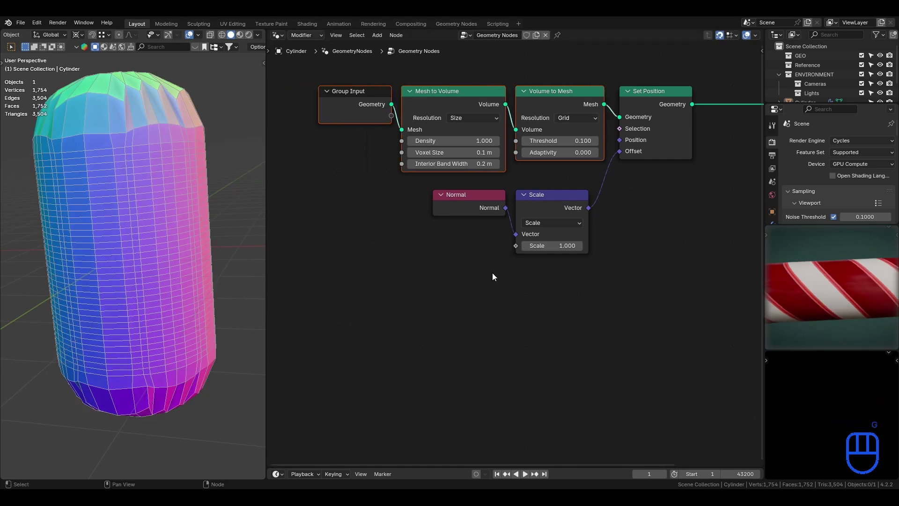
- Connect a Viewer node to the Set Position geometry and place it below that node
middle_click_drag(176, 333, 187, 167)
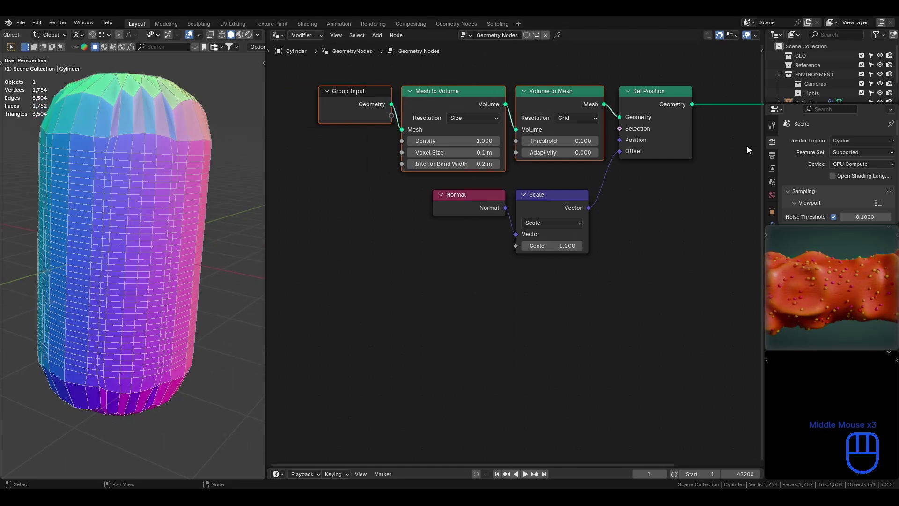
mouse_move(672, 107)
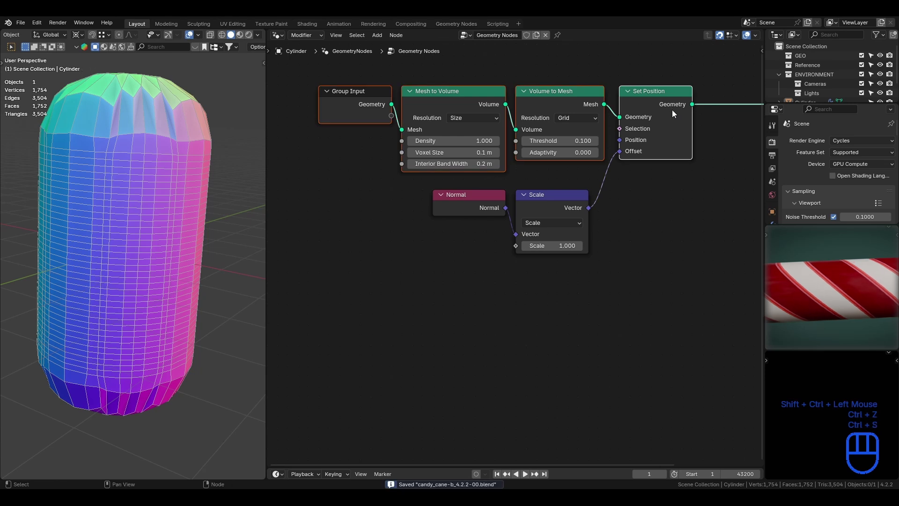
middle_click_drag(673, 109, 628, 119)
left_click(627, 118, "ctrl+shift")
left_click_drag(673, 120, 591, 247)
key("g")
- Add a Voronoi Texture node below the Normal node
middle_click_drag(472, 297, 507, 230)
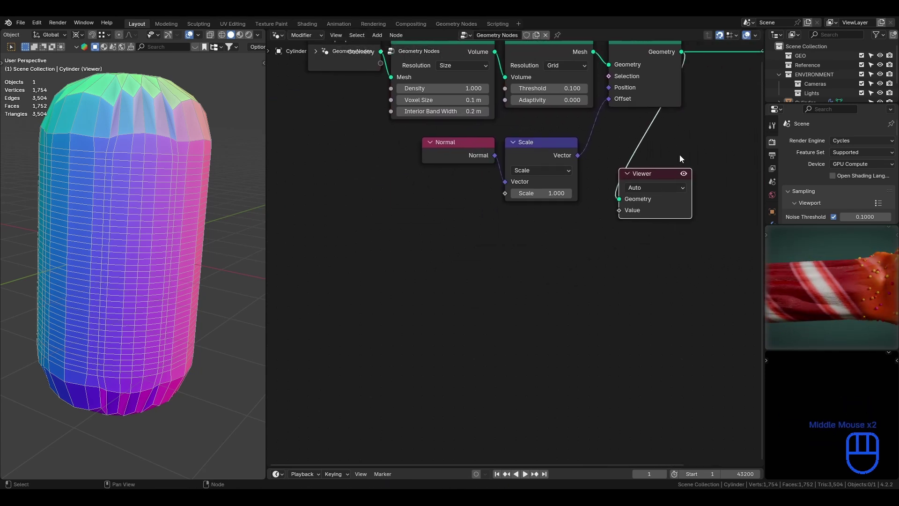
key("shift+a")
left_click(431, 229)
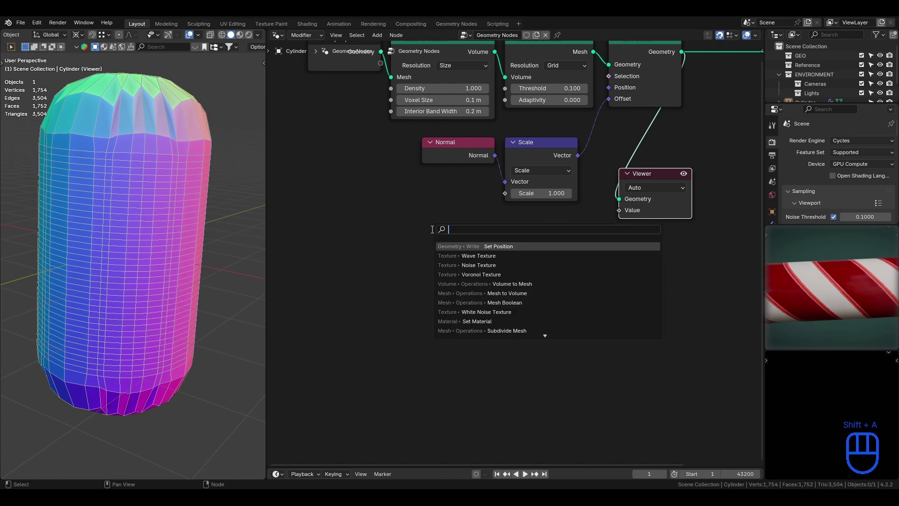
type("voronoi")
key("Return")
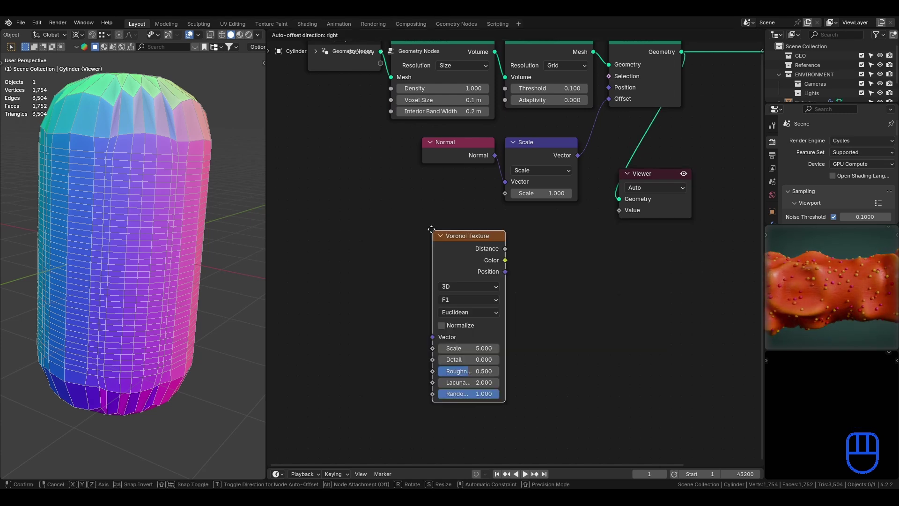
left_click(420, 218)
- Preview the Voronoi Distance output through the Viewer node and move the Viewer clear of the other nodes
left_click(481, 240, "ctrl+shift")
left_click(648, 176)
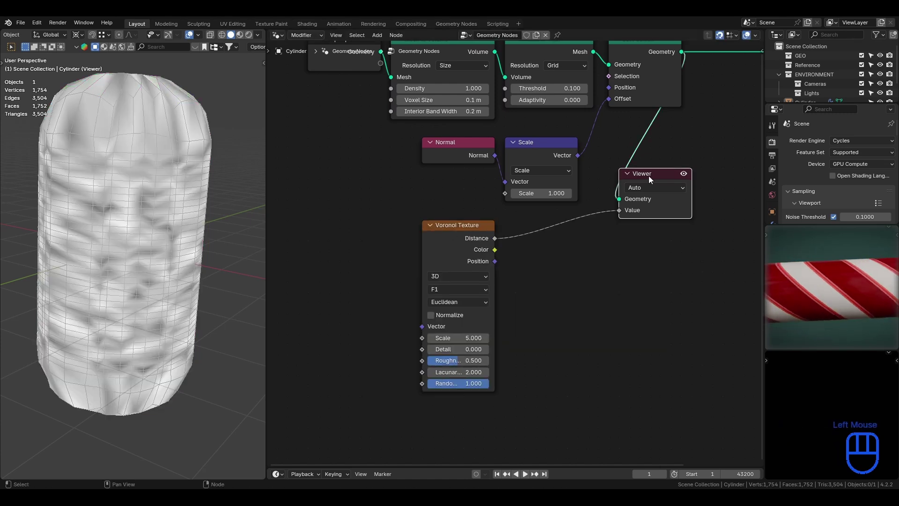
key("g")
left_click(707, 163)
- Compare the cylinder with the Viewer Node color overlay switched off and on, and save the file
left_click(199, 35)
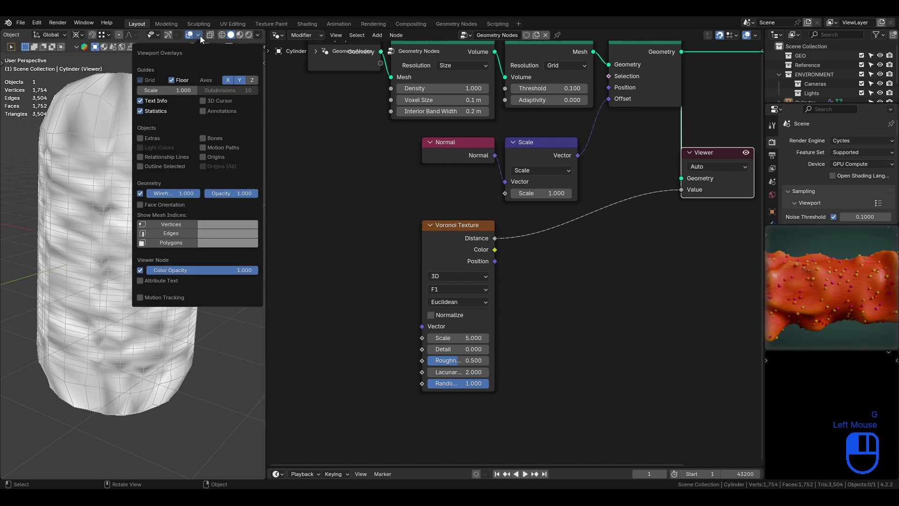
left_click(142, 270)
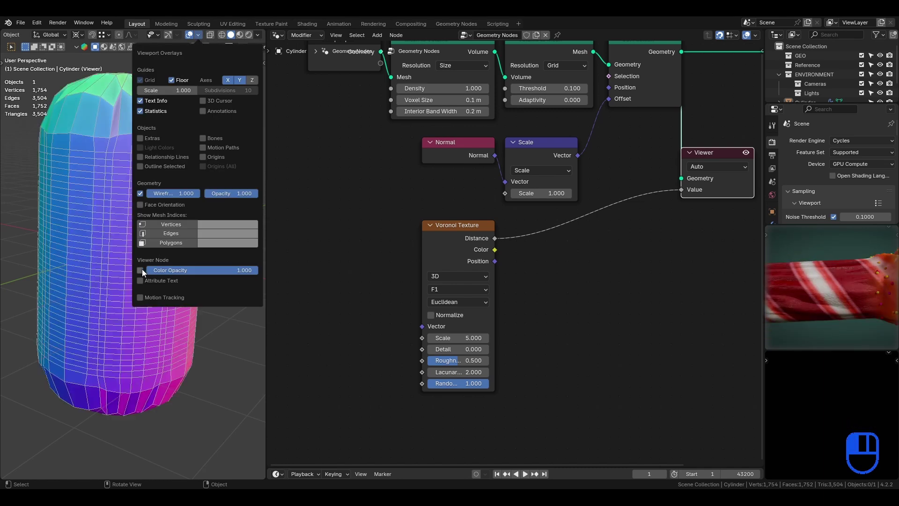
left_click(141, 271)
left_click(142, 271)
left_click(142, 270)
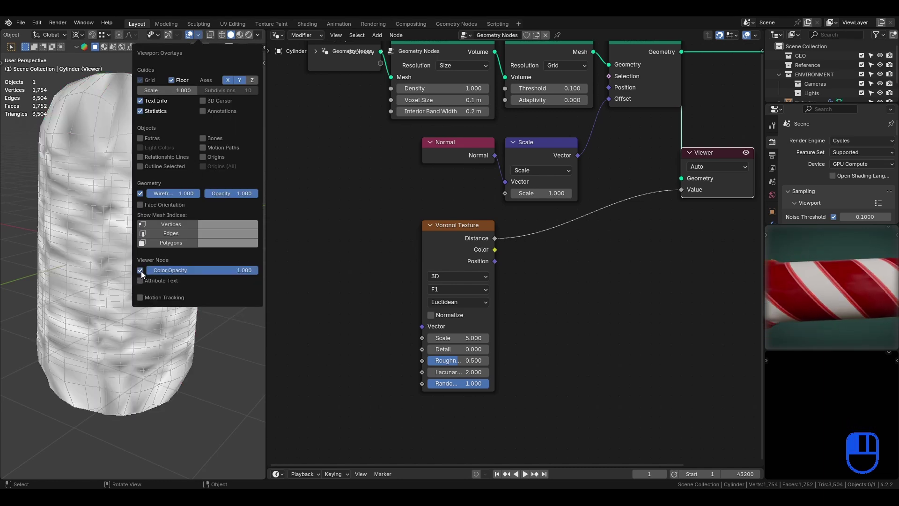
middle_click_drag(209, 181, 398, 237)
left_click(345, 264)
key("ctrl+s")
- Add a Noise Texture node upstream of the Voronoi Texture
middle_click_drag(518, 260, 563, 230, "shift")
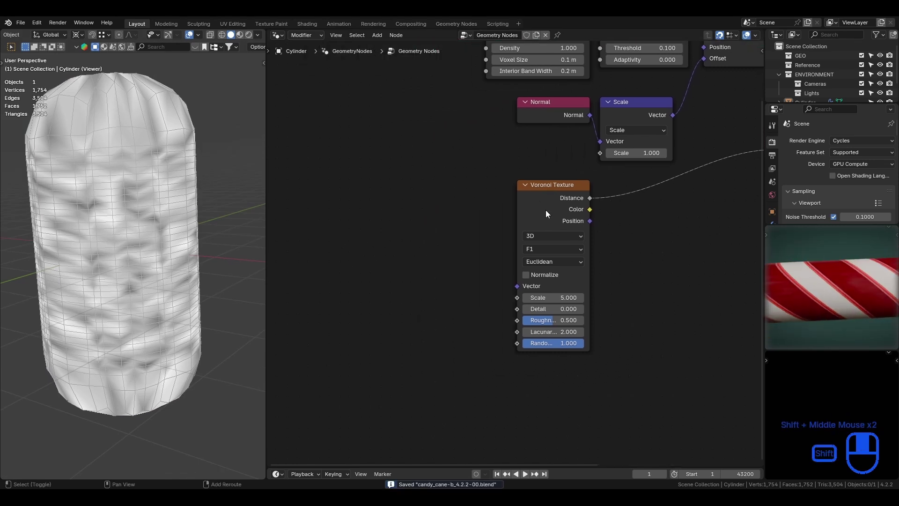
left_click_drag(516, 286, 416, 203)
key("Escape")
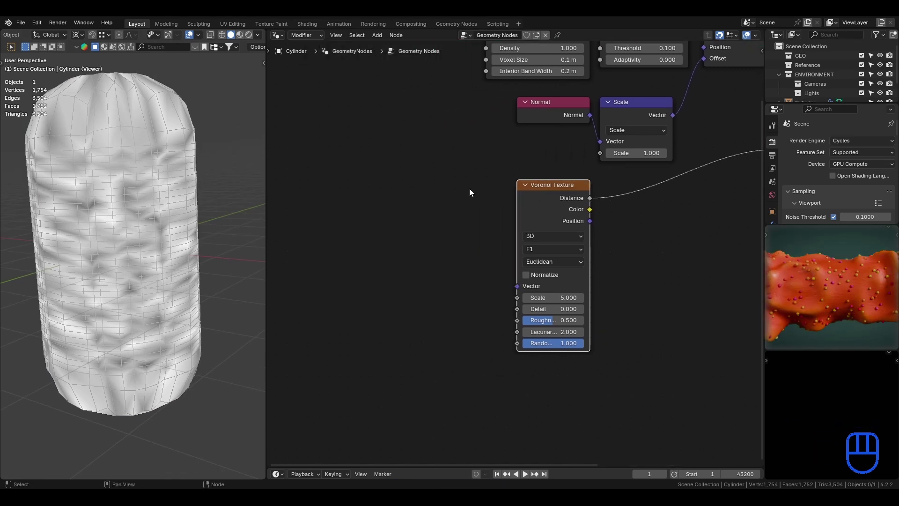
key("shift+a")
type("w")
key("BackSpace")
type("nois")
key("Return")
left_click(353, 161)
- Add a Wave Texture node beneath the Noise Texture
key("shift+a")
type("wav")
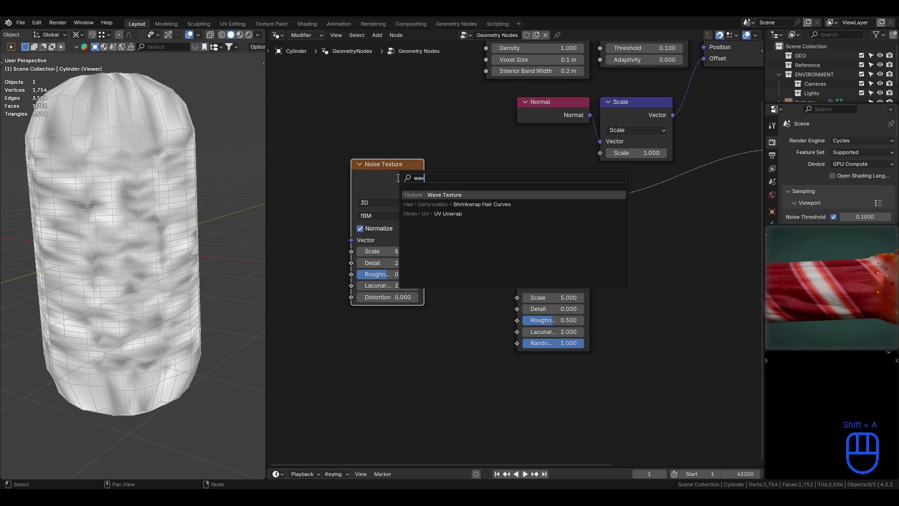
key("Return")
left_click(343, 317)
- Mix the Noise and Wave colors with a Linear Light node, feed the result into the Voronoi's Vector, and save
middle_click_drag(466, 275, 459, 209)
right_click_drag(400, 202, 396, 254, "ctrl+shift")
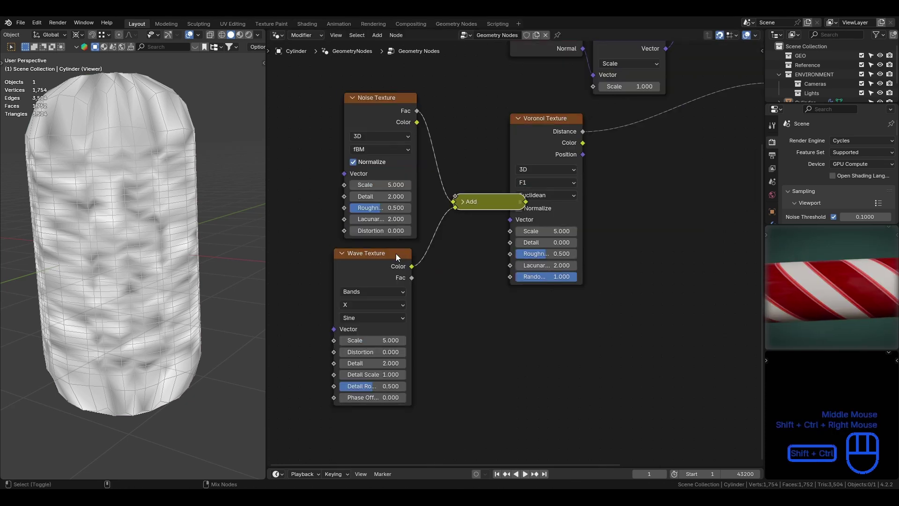
left_click(462, 202)
left_click(499, 238)
left_click(560, 279)
key("g")
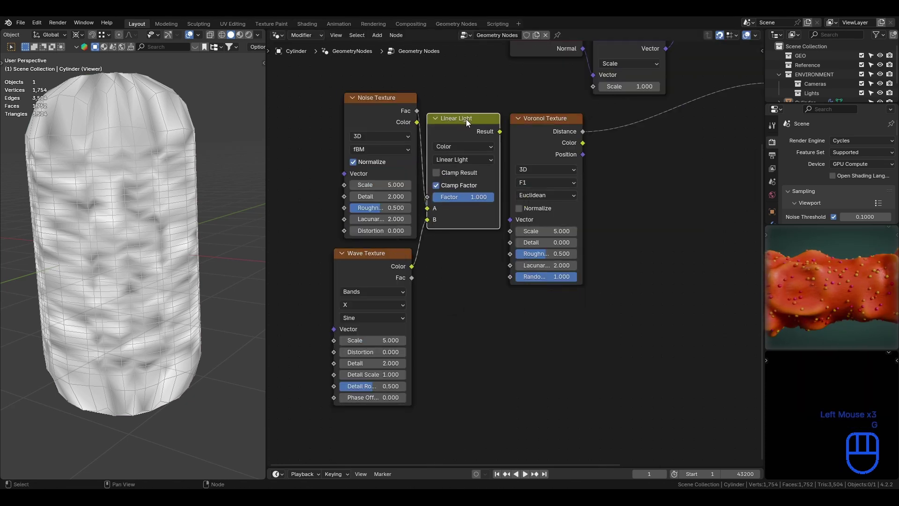
left_click(423, 119)
left_click_drag(458, 131, 510, 219)
key("ctrl+s")
- Set the Wave Texture's scale to 0.3, save the file, and set the Voronoi's Randomness to 0
middle_click_drag(431, 288, 496, 278, "shift")
left_click(396, 331)
type(".3")
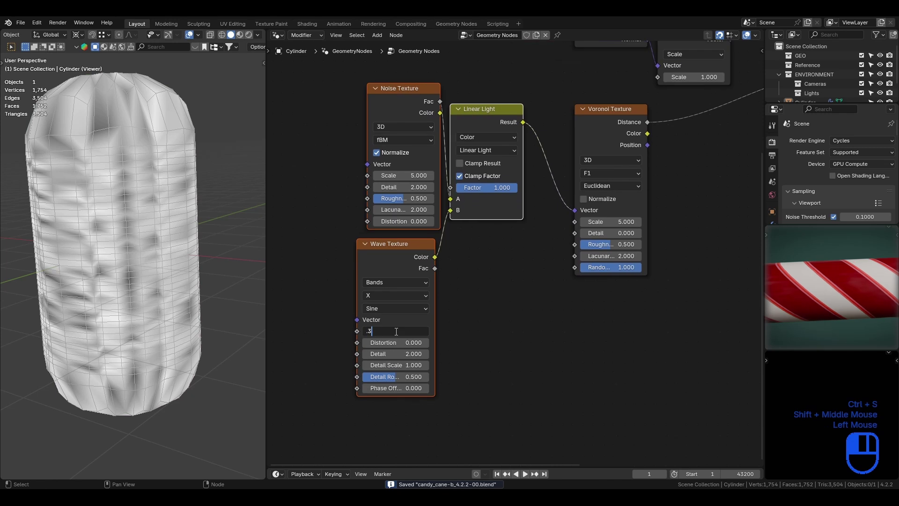
key("Return")
key("ctrl+s")
left_click_drag(611, 266, 549, 266)
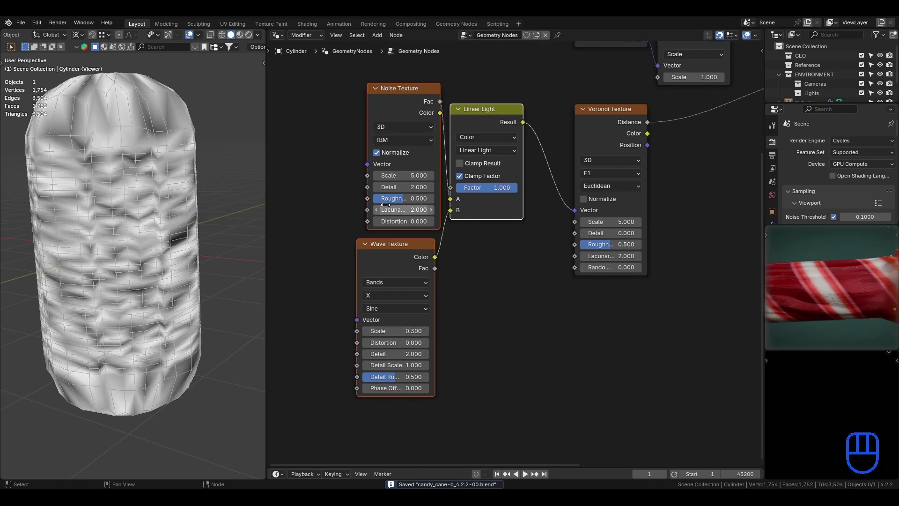
- Switch the Voronoi feature output to Distance to Edge and line up the Linear Light and Voronoi nodes with the Noise Texture
middle_click_drag(393, 194, 466, 197)
left_click_drag(560, 121, 560, 102)
mouse_move(679, 280)
left_mouse_down()
mouse_move(691, 280)
mouse_move(674, 280)
left_mouse_up()
left_click(701, 187)
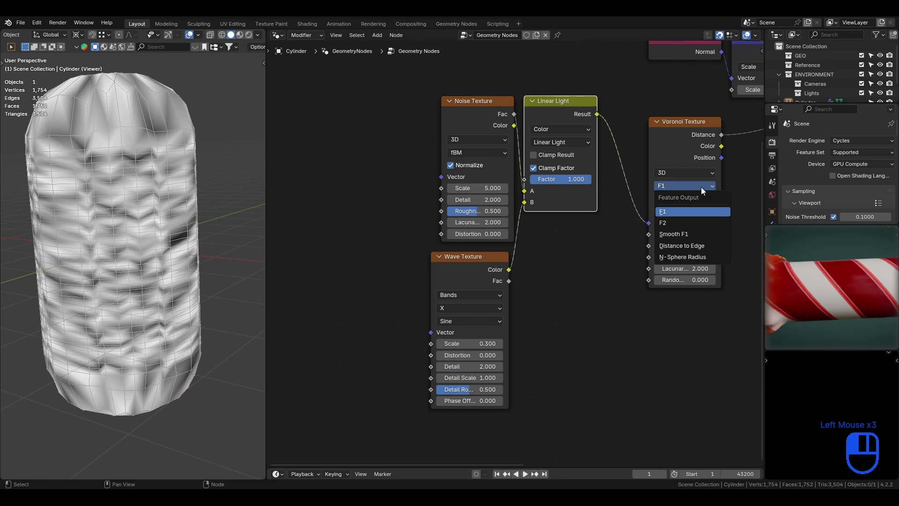
left_click(713, 247)
left_click(697, 129)
key("g")
left_click(658, 119)
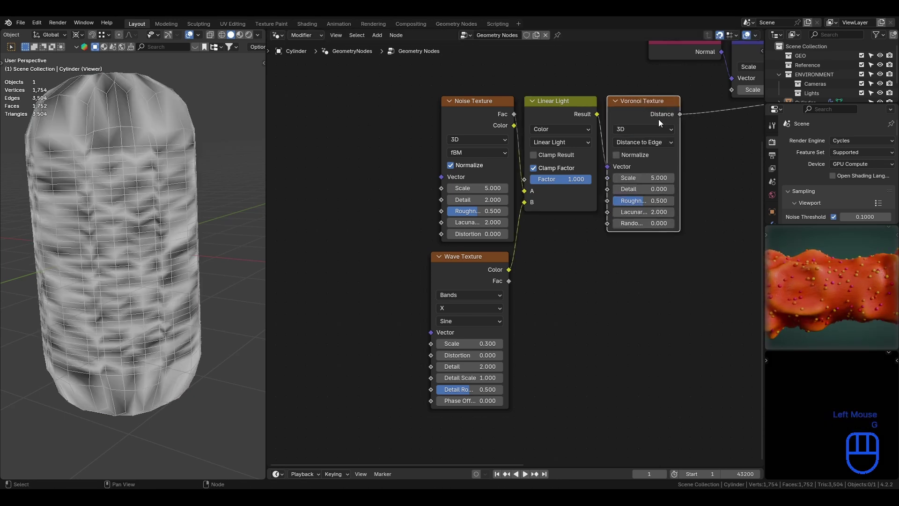
- Connect the Voronoi Distance output to the Scale node's Scale input
middle_click_drag(680, 116, 598, 198)
left_click_drag(598, 198, 608, 190)
left_click_drag(650, 169, 650, 171)
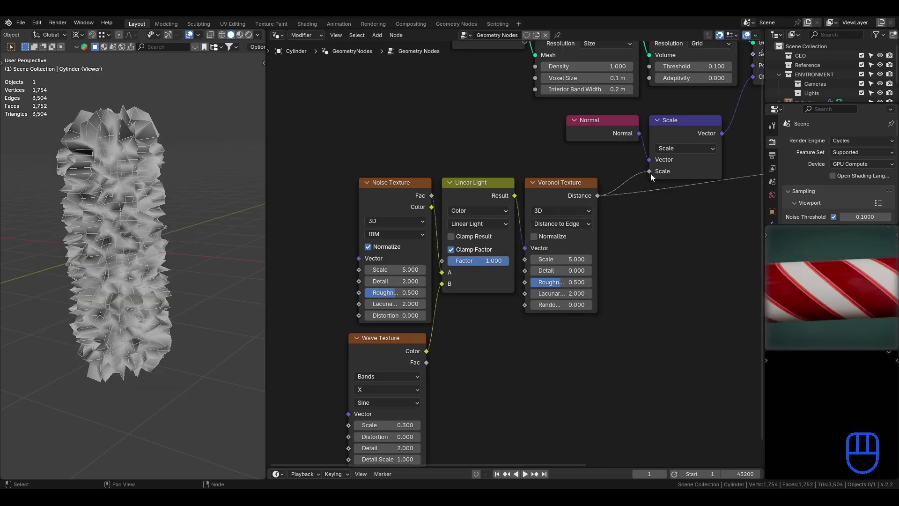
- Move the texture nodes away from the Scale node and merge the two Distance links with a reroute point
scroll(646, 174, "down", 3)
left_click_drag(345, 214, 576, 360)
key("g")
left_click(541, 340)
right_click_drag(540, 178, 557, 241, "shift")
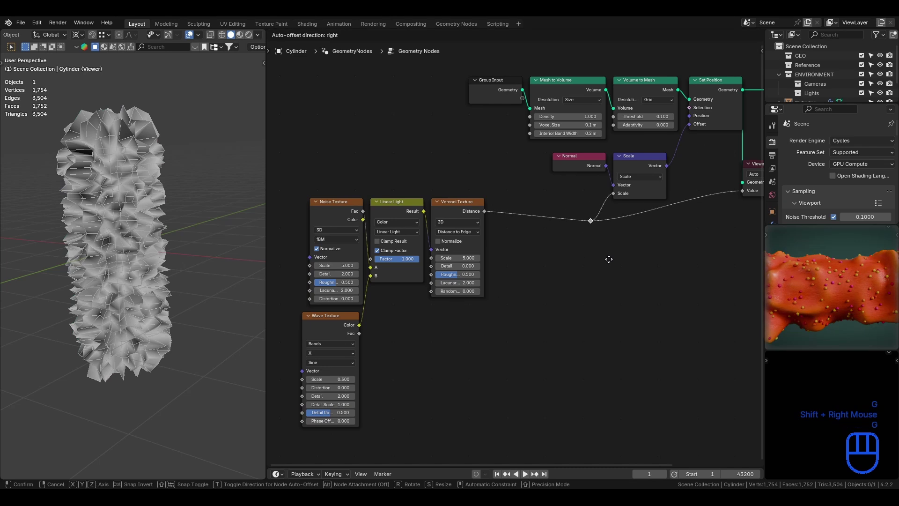
- Insert a Color Ramp between the Voronoi Texture and the reroute point, using B-Spline interpolation
key("shift+a")
type("colo ra")
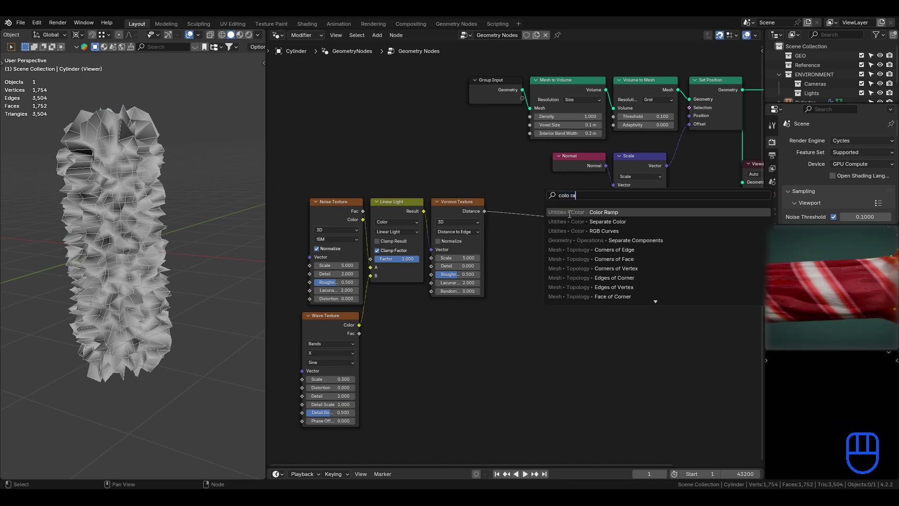
key("Return")
left_click(495, 197)
scroll(519, 199, "up", 2)
key("ctrl+z")
left_click_drag(582, 223, 593, 282)
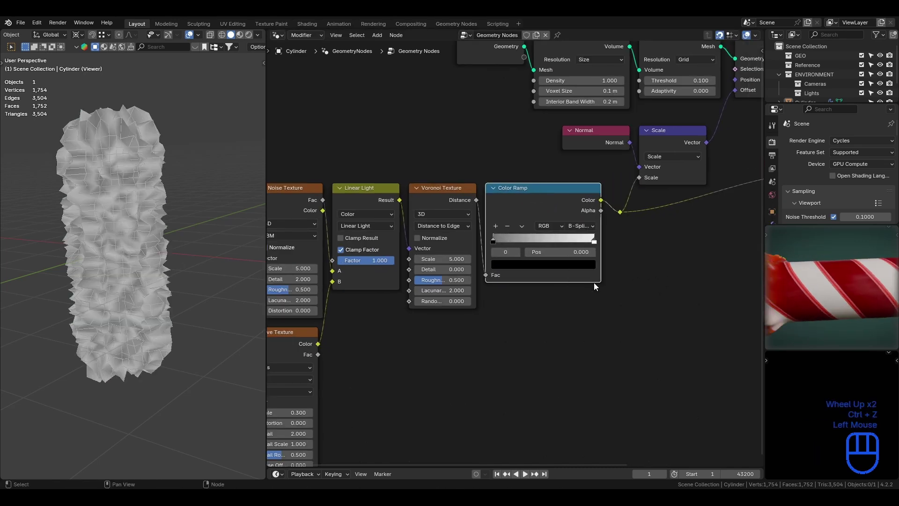
- Move the Color Ramp's black stop to position 0.450 and save the file
left_click_drag(504, 240, 540, 247)
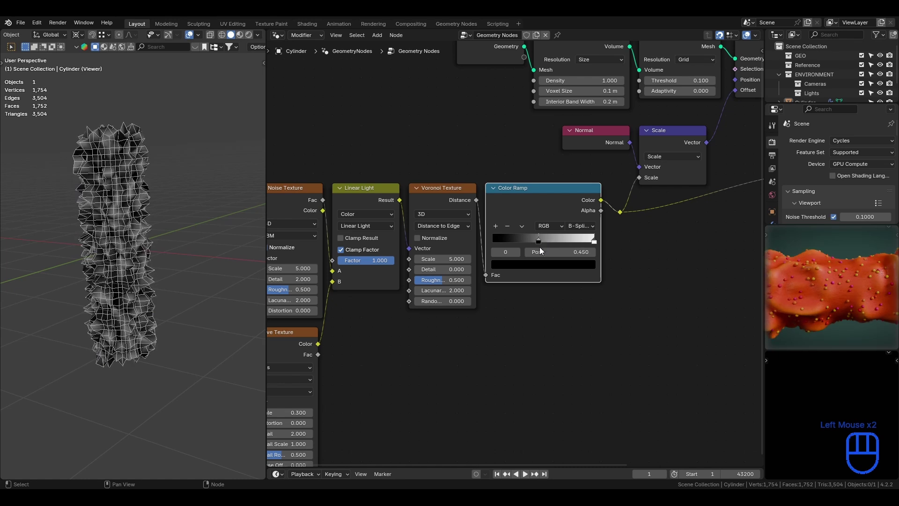
key("ctrl+s")
middle_click_drag(430, 344, 639, 283, "shift")
key("ctrl+s")
- Adjust the Wave Texture node's vertical placement beneath the Noise Texture and save the file
left_click(504, 272)
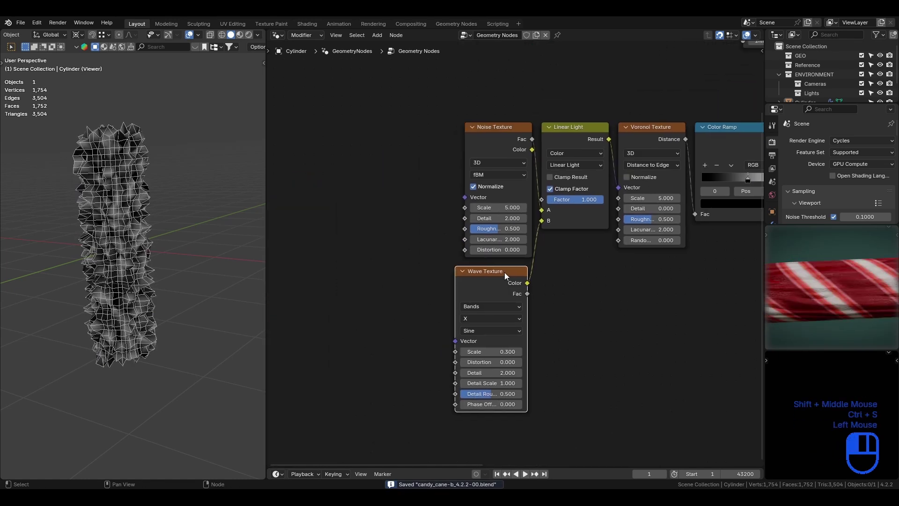
key("g")
key("y")
left_click(507, 270)
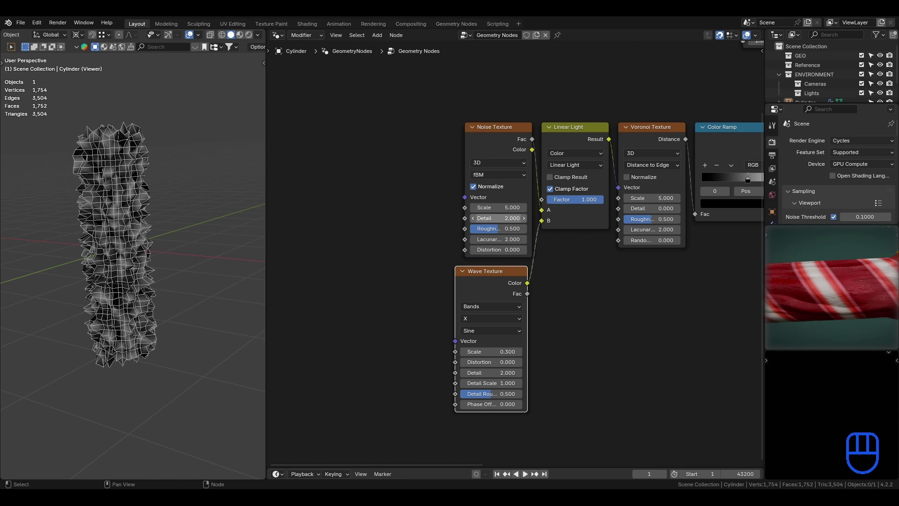
key("ctrl+s")
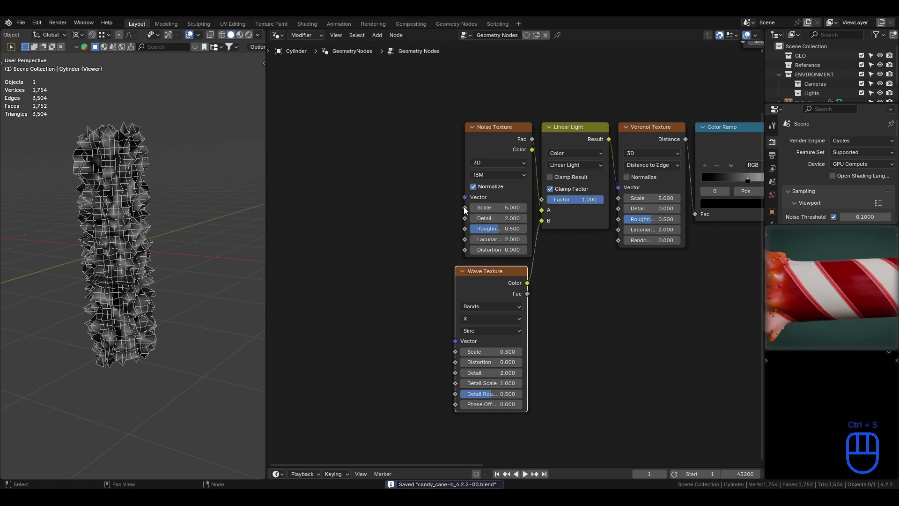
- Feed the Vector inputs of both the Noise and Wave textures from a new Vector Math node in Scale mode
left_click_drag(465, 197, 378, 154)
type("sca")
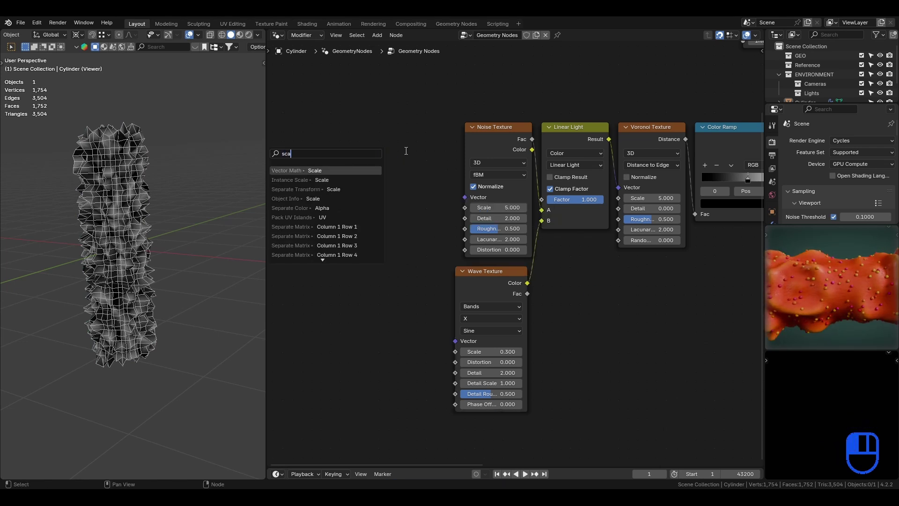
left_click(350, 171)
left_click(398, 197)
left_click_drag(428, 189, 455, 341)
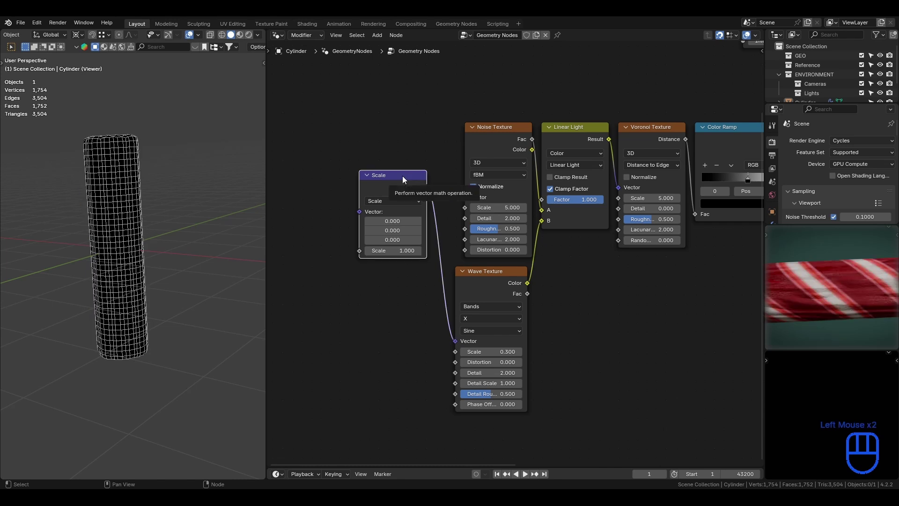
- Connect a Position node to the new Scale node's Vector and set its Scale to 0.050
middle_click_drag(402, 176, 521, 218)
left_click_drag(507, 228, 374, 191)
type("posi")
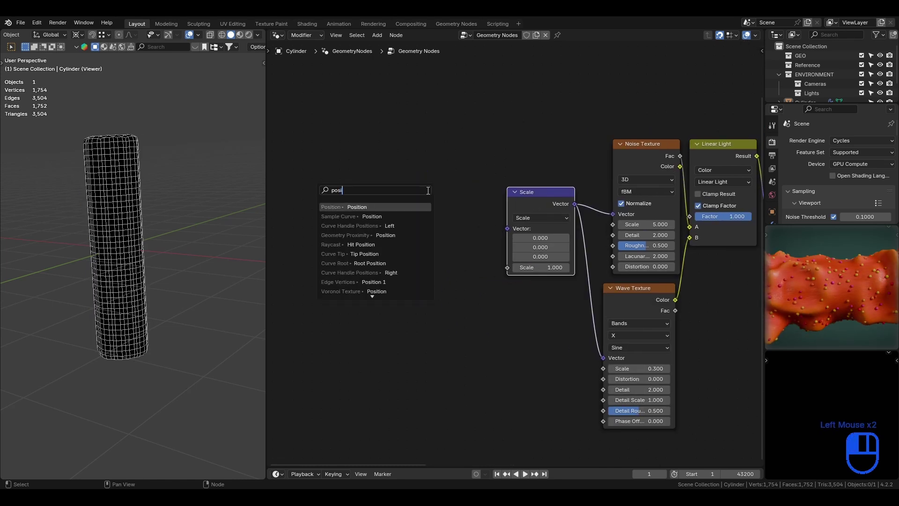
key("Return")
left_click(497, 195)
left_click_drag(554, 239, 459, 239, "shift")
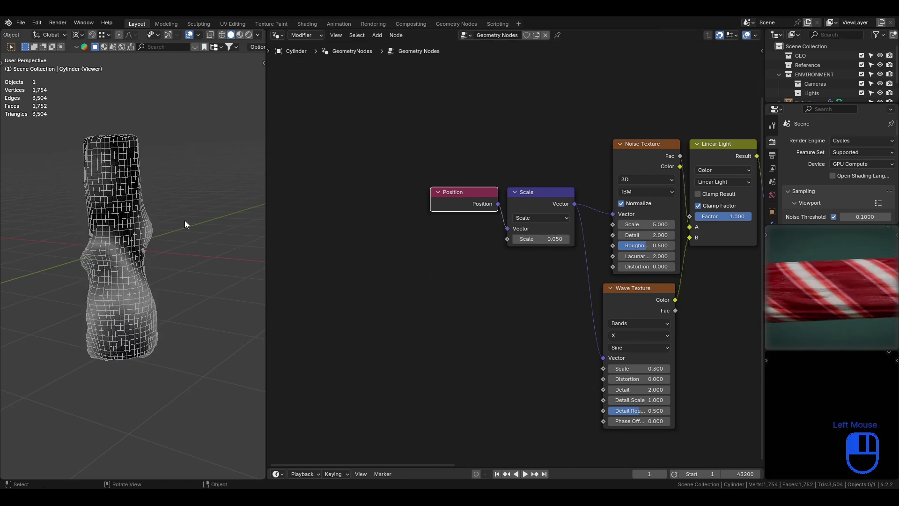
- Set the texture vector's Scale node to 0.100, reposition the Position and Scale nodes, and save the file
key("KP_1")
scroll(185, 220, "up", 2)
middle_click_drag(184, 221, 172, 244, "shift")
middle_click_drag(171, 244, 139, 251)
scroll(140, 252, "down", 2)
left_click_drag(537, 239, 543, 238, "shift")
left_click_drag(442, 171, 521, 238)
key("g")
left_click(530, 190)
scroll(531, 192, "down", 3)
middle_click_drag(529, 213, 419, 212)
key("ctrl+s")
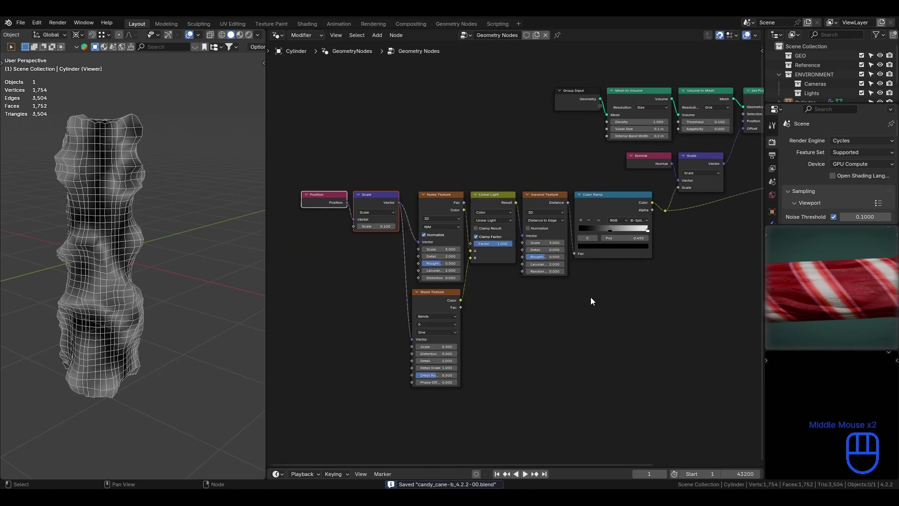
- Align the Noise Texture node with the left edge of the Wave Texture node below it
left_click(590, 299)
scroll(580, 301, "up", 2)
left_click(418, 309)
left_click_drag(438, 197, 429, 197)
left_click(712, 276)
middle_click_drag(722, 272, 502, 313)
scroll(627, 308, "down", 3)
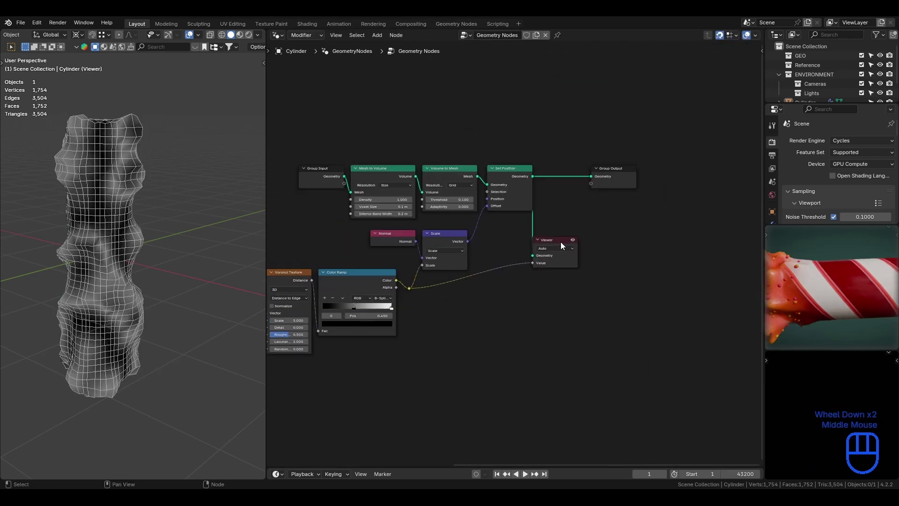
- Delete the Viewer node, save the file, and move the Group Output node farther from Set Position
left_click(562, 242)
key("x")
key("ctrl+s")
left_click(627, 168)
key("g")
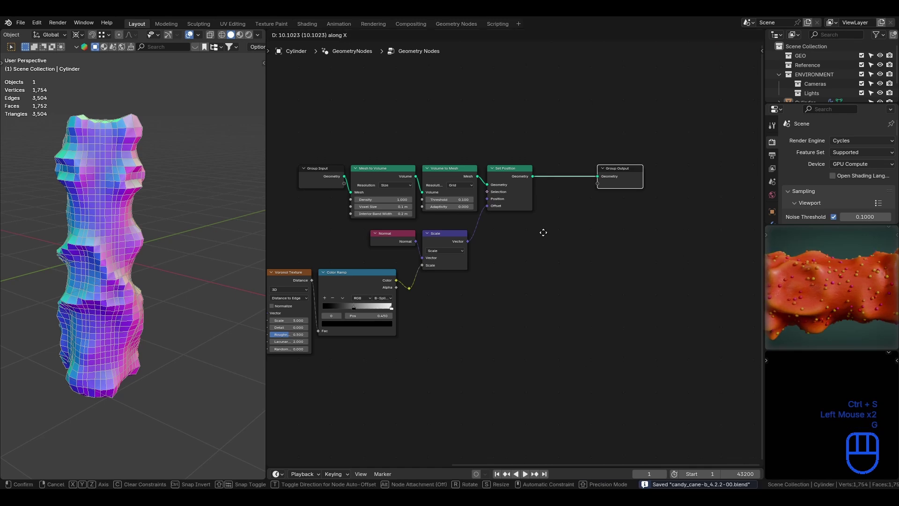
left_click(659, 224)
- Insert a Subdivision Surface node between Set Position and Group Output
scroll(619, 136, "up", 3)
middle_click_drag(617, 142, 575, 152)
key("shift+a")
type("subs")
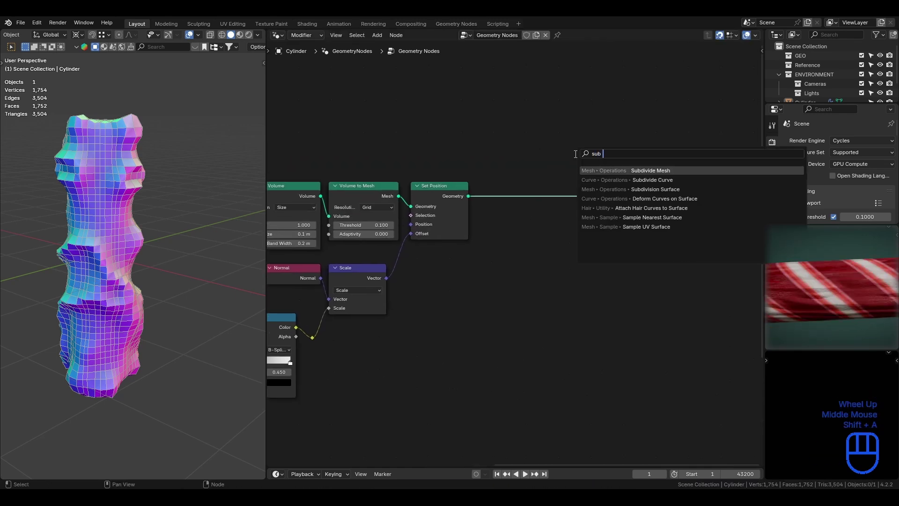
left_click(682, 169)
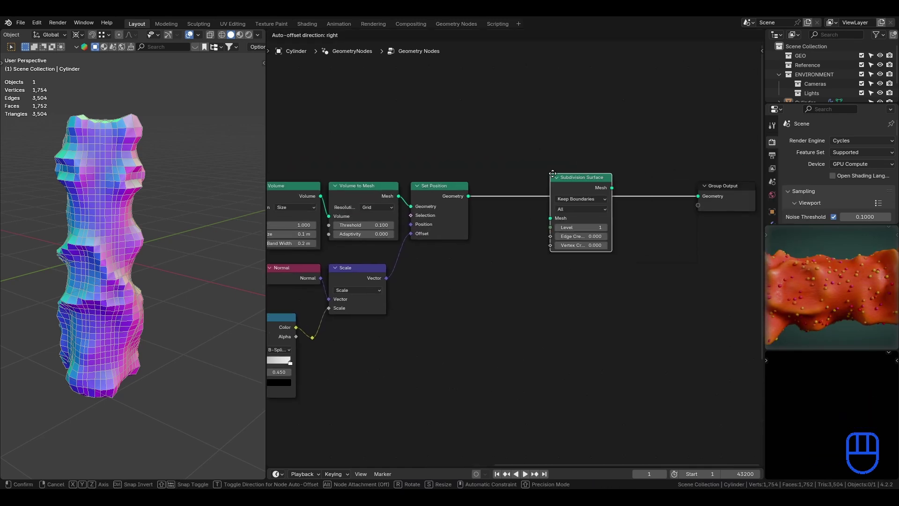
left_click(551, 174)
- Turn off the viewport's wireframe overlay and set the Subdivision Surface level to 2
left_click(199, 35)
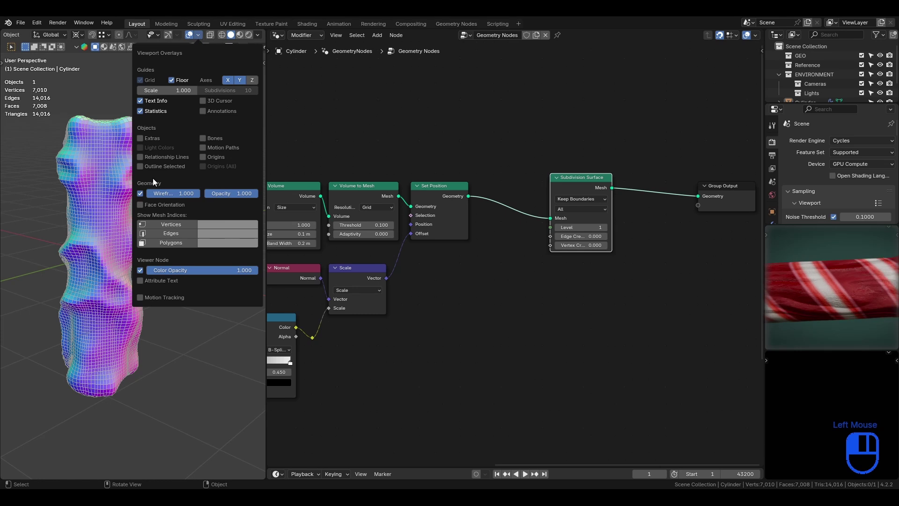
left_click(140, 193)
left_click(605, 228)
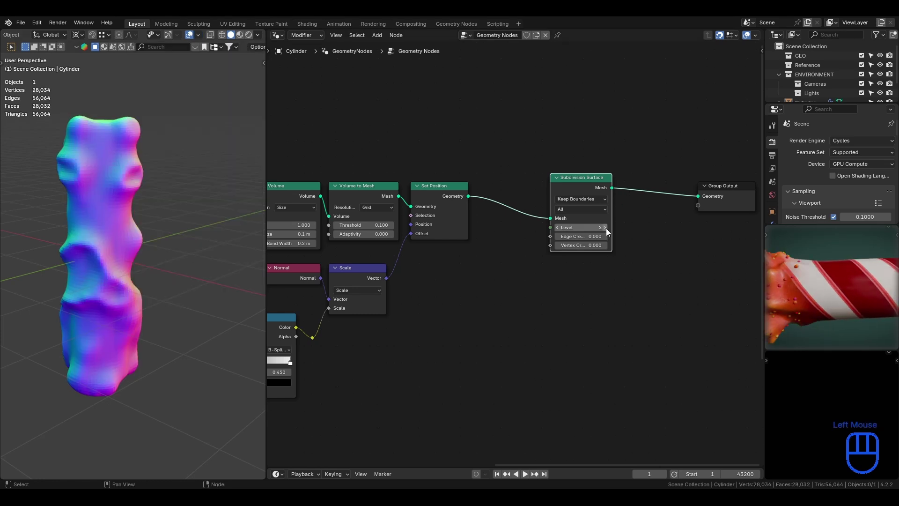
- Line up the Subdivision Surface node with the main node row and move Group Output farther along it
left_click(585, 180)
key("g")
left_click(585, 193)
key("g")
left_click(759, 186)
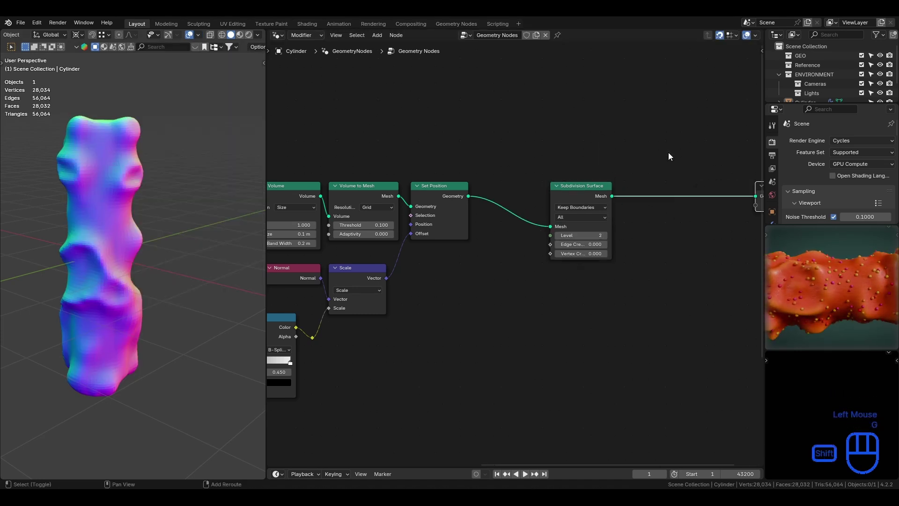
- Insert a Set Shade Smooth node after Subdivision Surface and move both nodes next to Group Output
key("shift+a")
type("set sh")
key("Return")
left_click(651, 182)
key("g")
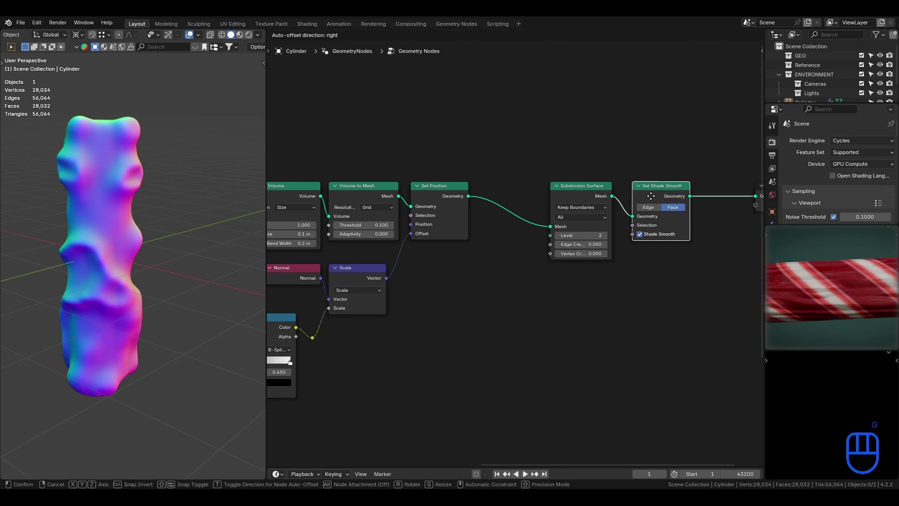
left_click(616, 182)
left_click_drag(585, 146, 630, 278)
key("g")
left_click(654, 289)
- Set the texture vector's Scale to 0.200, check the displaced cylinder from the front, and save the file
middle_click_drag(430, 277, 627, 211, "shift")
middle_click_drag(421, 267, 615, 202, "shift")
middle_click_drag(373, 208, 430, 194, "shift")
scroll(430, 194, "up", 1)
left_click_drag(372, 215, 414, 215, "shift")
middle_click_drag(211, 215, 127, 225)
left_click_drag(384, 215, 367, 216, "shift")
key("KP_1")
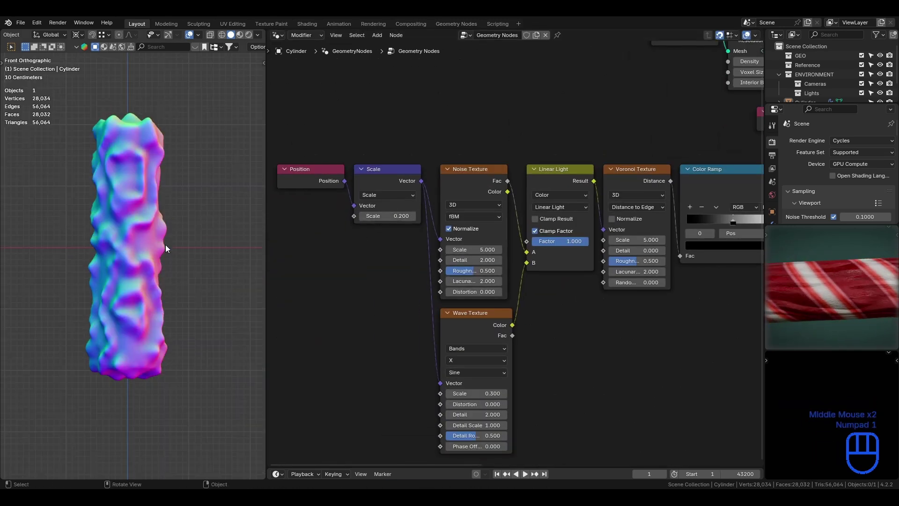
key("ctrl+s")
key("ctrl+s")
middle_click_drag(128, 281, 96, 296)
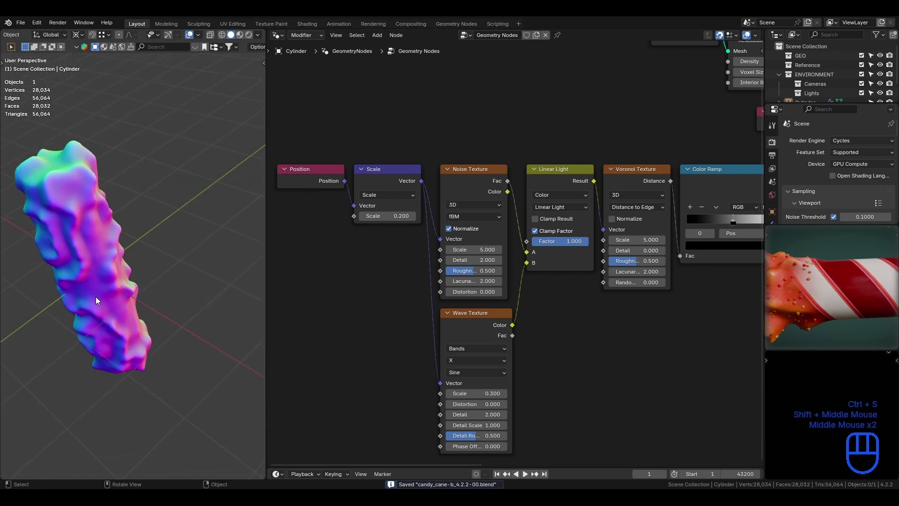
- Move the Position and Scale nodes away from the textures and add a reroute on the vector links feeding them
middle_click_drag(374, 234, 493, 243, "shift")
key("g")
left_click(366, 241)
right_click_drag(490, 188, 489, 263, "shift")
key("g")
- Insert a Rotate Vector node between the Scale node and the reroute, and bring the Position and Scale nodes beside it
key("shift+a")
type("rot v")
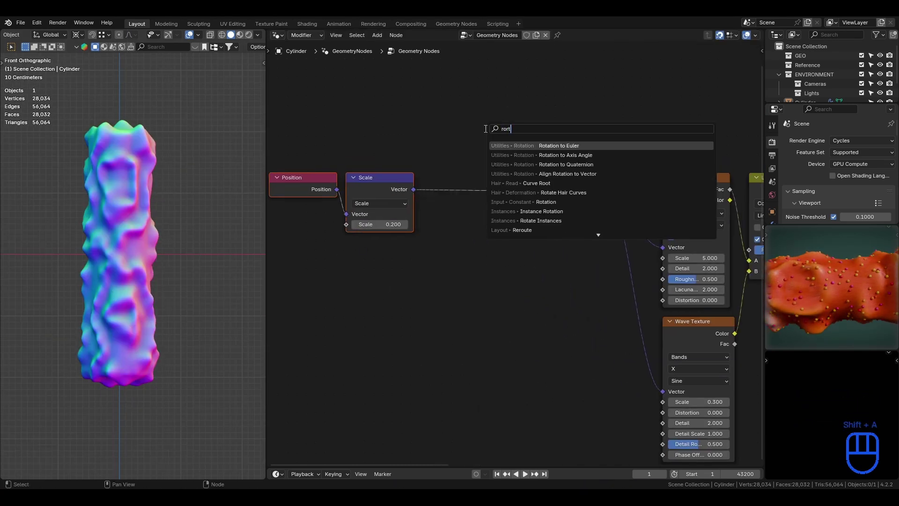
key("Return")
left_click(512, 160)
left_click_drag(296, 150, 436, 222)
key("g")
left_click(532, 213)
mouse_move(534, 221)
left_mouse_down()
mouse_move(548, 222)
mouse_move(546, 230)
left_mouse_up()
key("ctrl+z")
key("ctrl+z")
- Set the Rotate Vector's Y rotation to 45° and the Scale node's Scale to 0.150, and save the file
double_click(543, 221)
type("45")
key("Return")
mouse_move(476, 215)
left_mouse_down("shift")
mouse_move(496, 215)
mouse_move(483, 215)
left_mouse_up("shift")
left_click(521, 260)
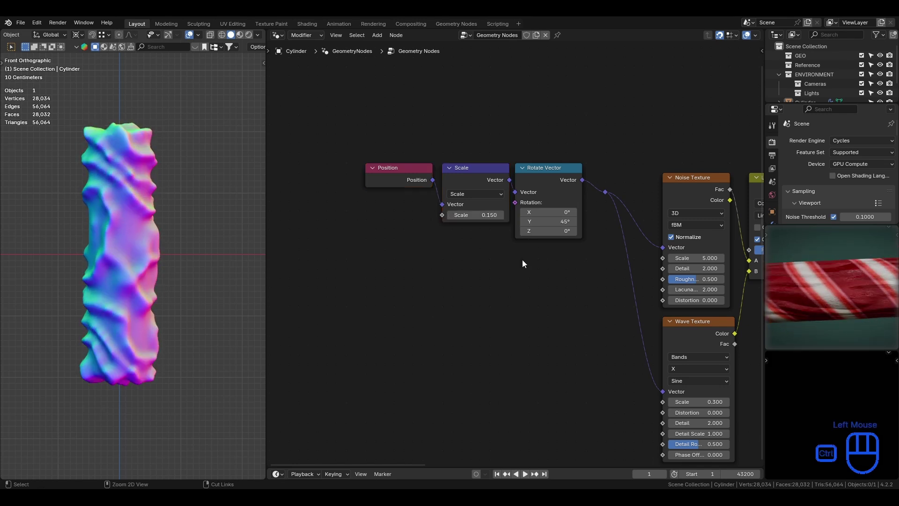
key("ctrl+s")
- Move the Position, Scale and Rotate Vector nodes closer to the Noise and Wave textures and save the file
scroll(108, 288, "up", 2)
scroll(109, 288, "down", 2)
middle_click_drag(192, 267, 168, 252)
scroll(593, 263, "down", 2)
left_click_drag(349, 151, 556, 319)
key("g")
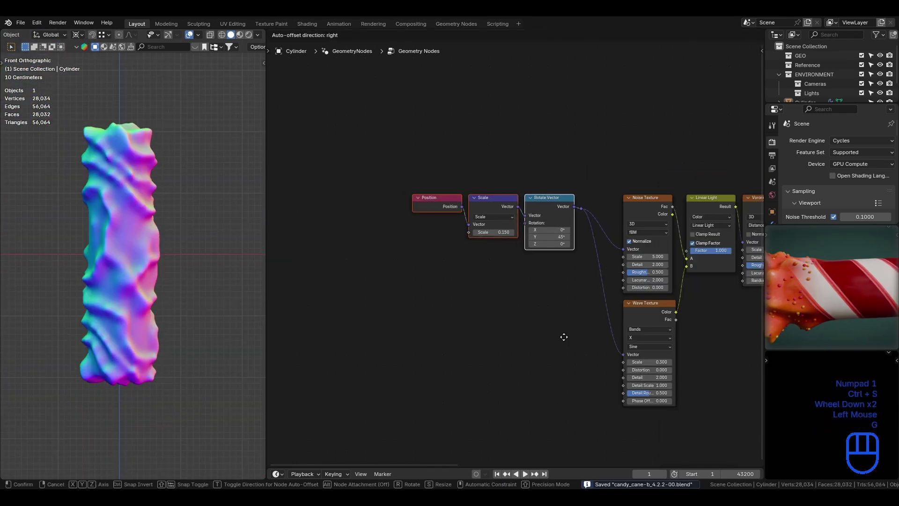
left_click(562, 334)
left_click_drag(418, 177, 587, 293)
key("g")
left_click(626, 296)
key("ctrl+s")
middle_click_drag(627, 297, 609, 252)
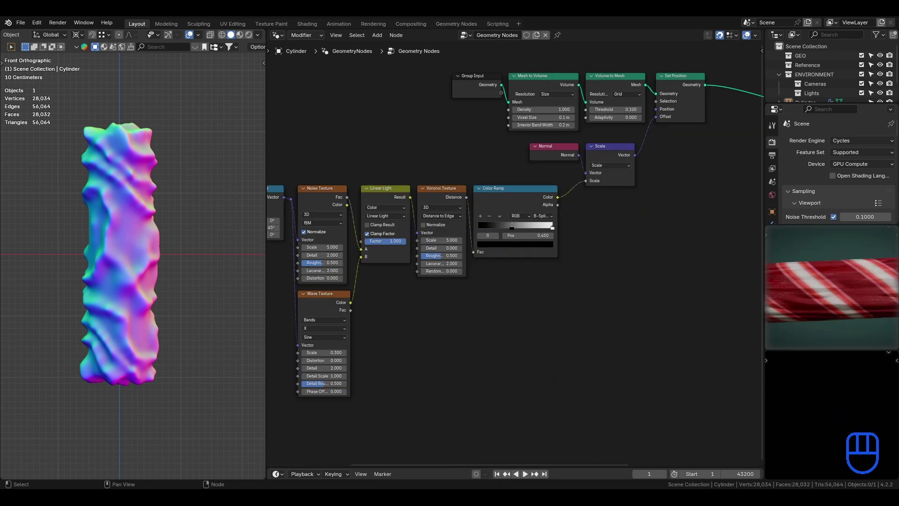
- Set the Linear Light mix factor to 0.450 and save the file
middle_click_drag(421, 302, 545, 311, "shift")
scroll(543, 311, "up", 2)
key("ctrl+s")
scroll(557, 286, "up", 2)
left_click_drag(575, 255, 530, 255)
key("Return")
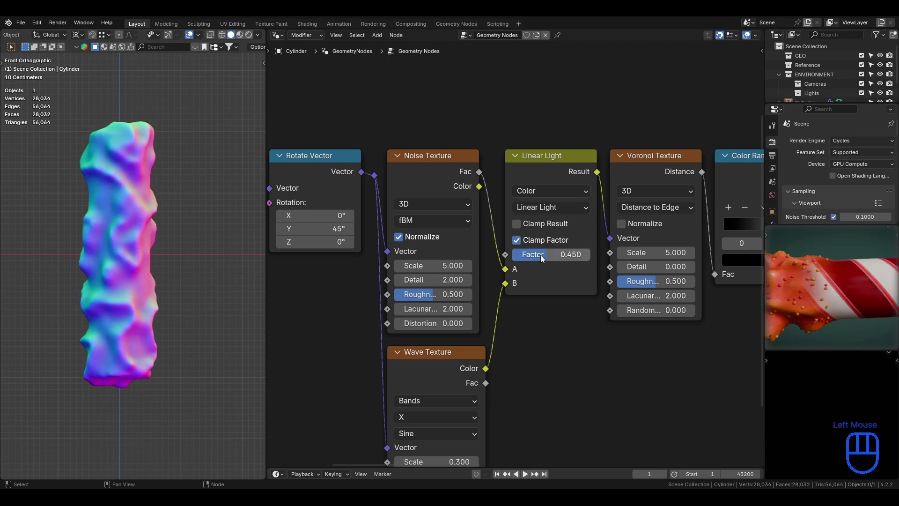
middle_click_drag(144, 244, 143, 270)
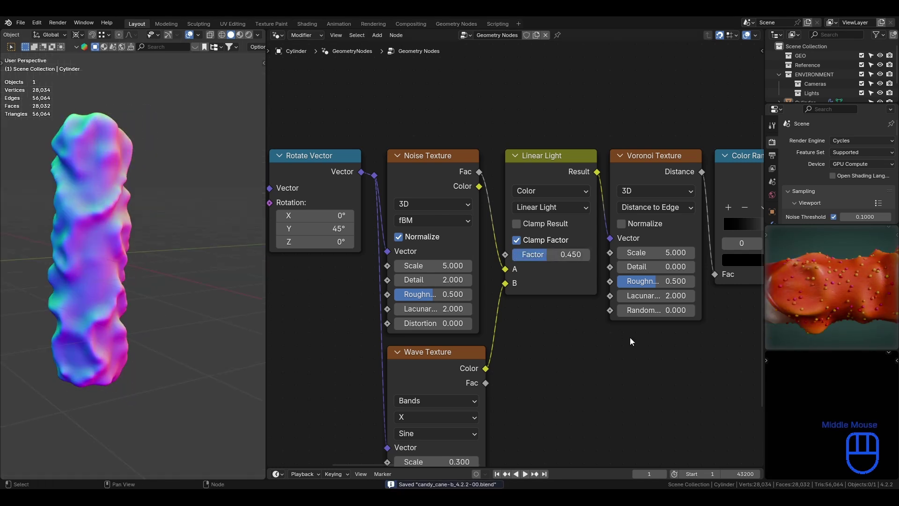
key("ctrl+s")
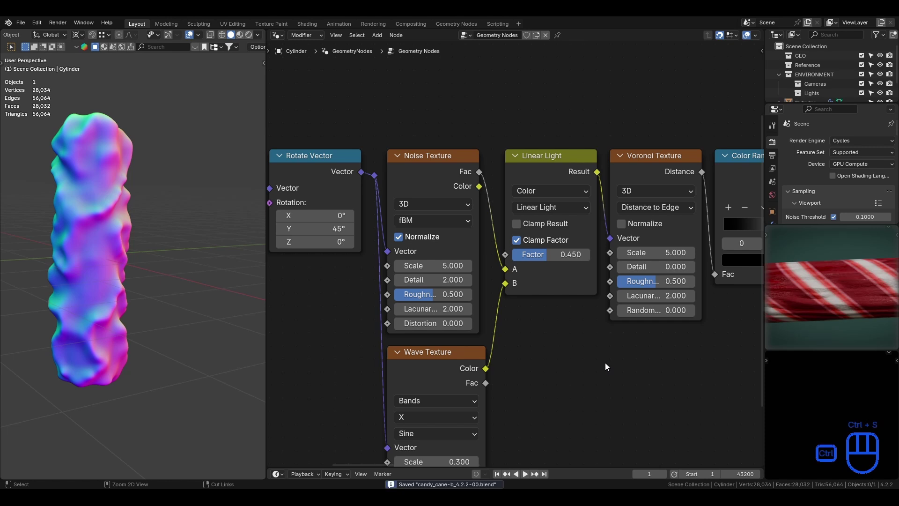
- Move the whole texture chain from Position through Color Ramp down, away from the main geometry nodes
scroll(604, 362, "down", 6)
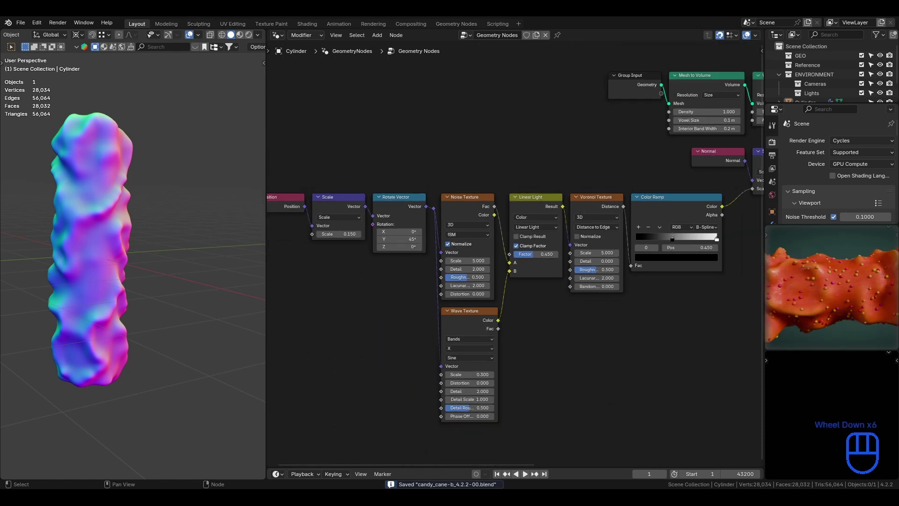
scroll(635, 328, "down", 2)
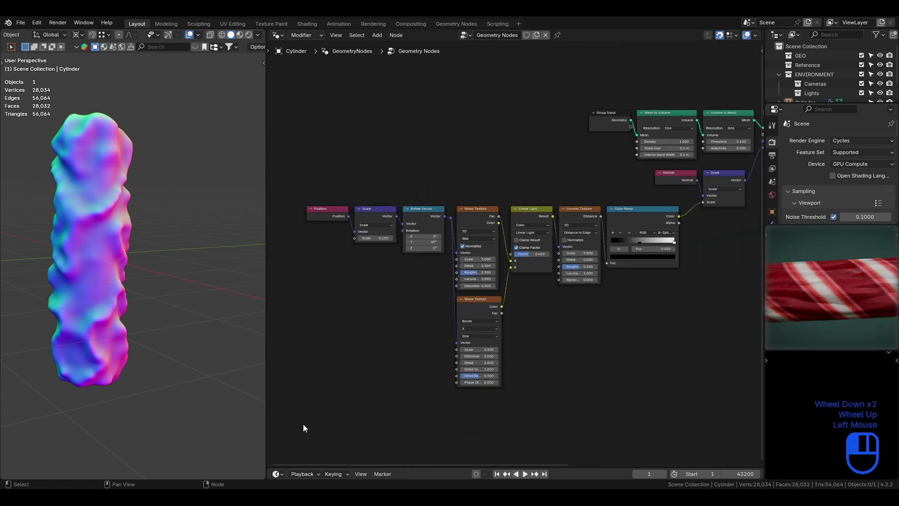
left_click_drag(303, 423, 601, 229)
key("g")
left_click(608, 344)
middle_click_drag(609, 347, 639, 294, "shift")
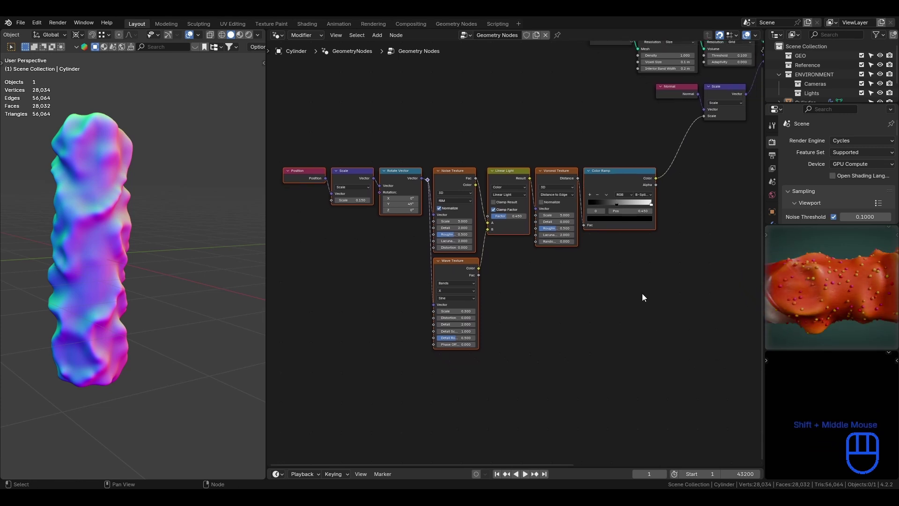
scroll(623, 225, "down", 2)
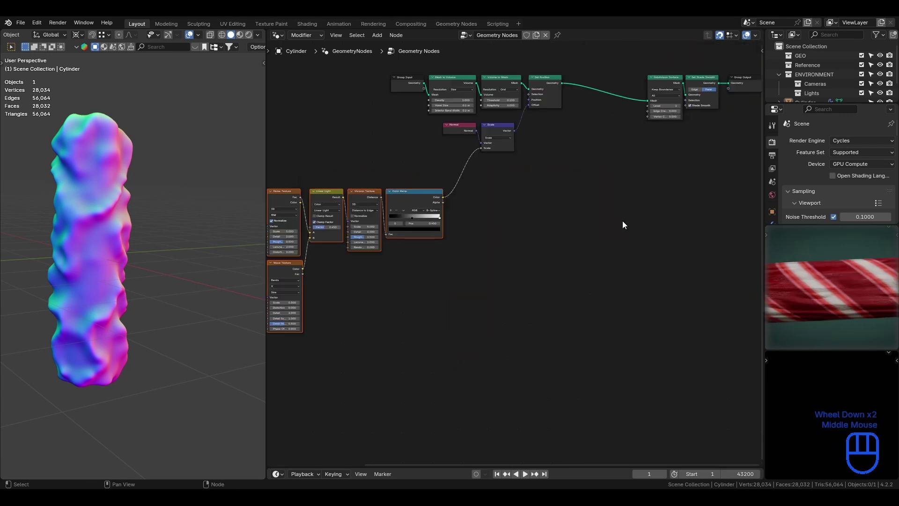
- Connect a Viewer node to the Set Shade Smooth output and move the Viewer below the texture chain
left_click(713, 83, "ctrl+shift")
left_click(749, 80)
key("g")
left_click(502, 274)
middle_click_drag(457, 310, 608, 263)
scroll(513, 255, "up", 2)
middle_click_drag(377, 360, 462, 327)
- Add a Position node below the Wave Texture and preview its output through the Viewer
key("shift+a")
left_click(418, 282)
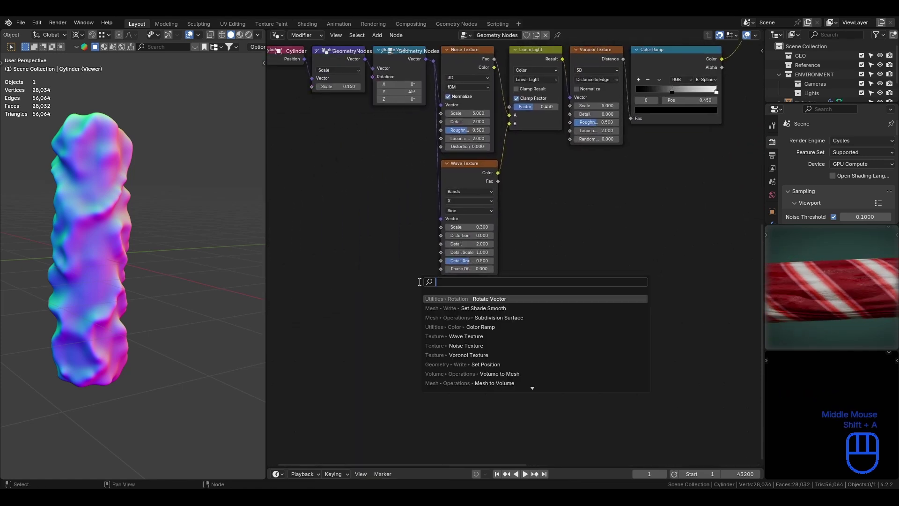
type("pos")
key("Return")
left_click(403, 311)
left_click(453, 321, "ctrl+shift")
- Spread the Viewer and the new Position node apart to leave room for nodes between them
left_click(442, 284)
key("g")
left_click(736, 232)
scroll(454, 323, "down", 1)
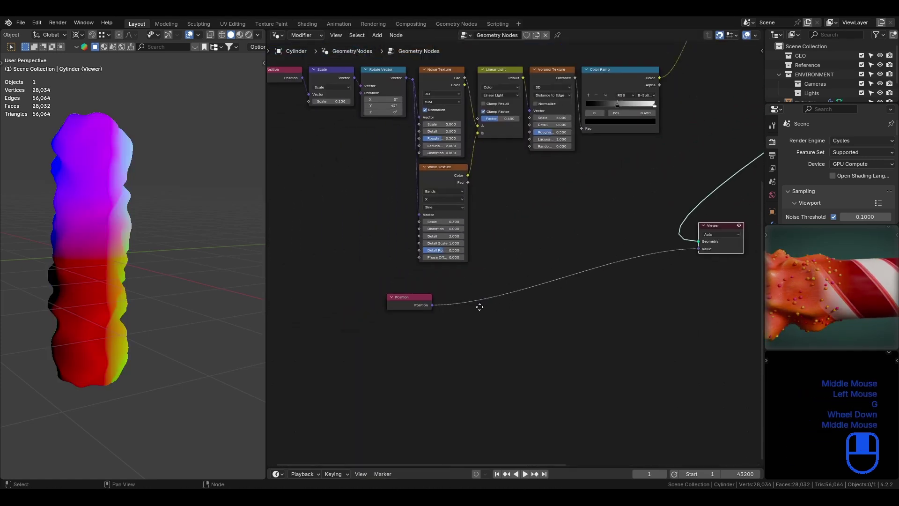
left_click(465, 289)
key("g")
left_click(320, 288)
scroll(513, 323, "up", 2)
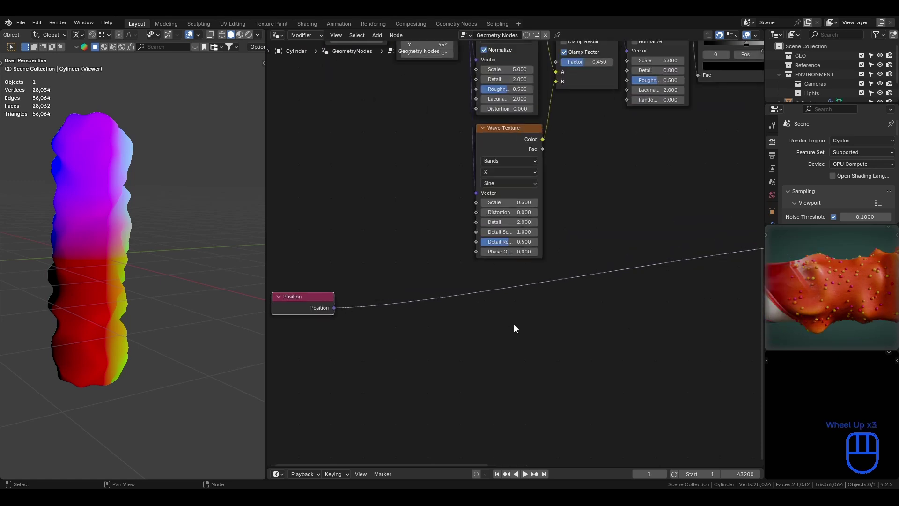
- Insert a Separate XYZ node after the new Position node and feed its Z output to the Viewer
middle_click_drag(513, 324, 502, 278)
key("shift+a")
type("sepa")
key("Return")
left_click(421, 227)
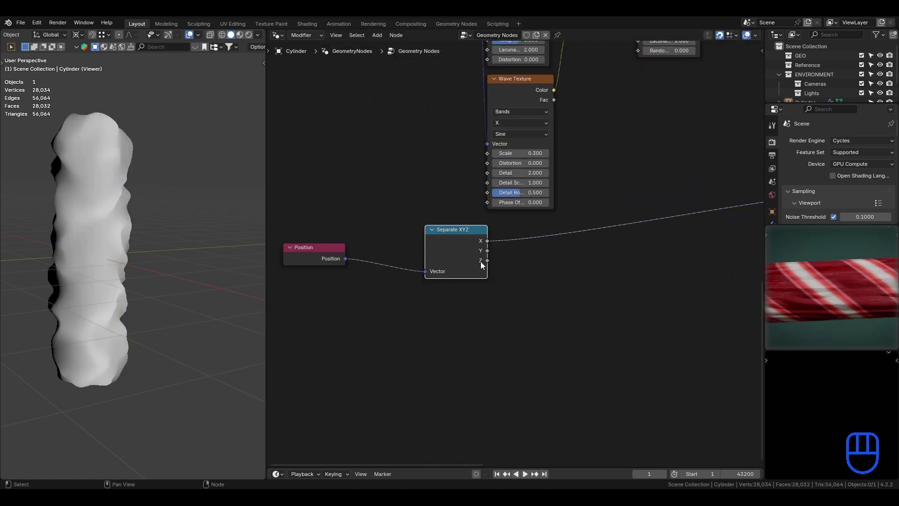
left_click_drag(487, 261, 537, 259)
key("ctrl+x")
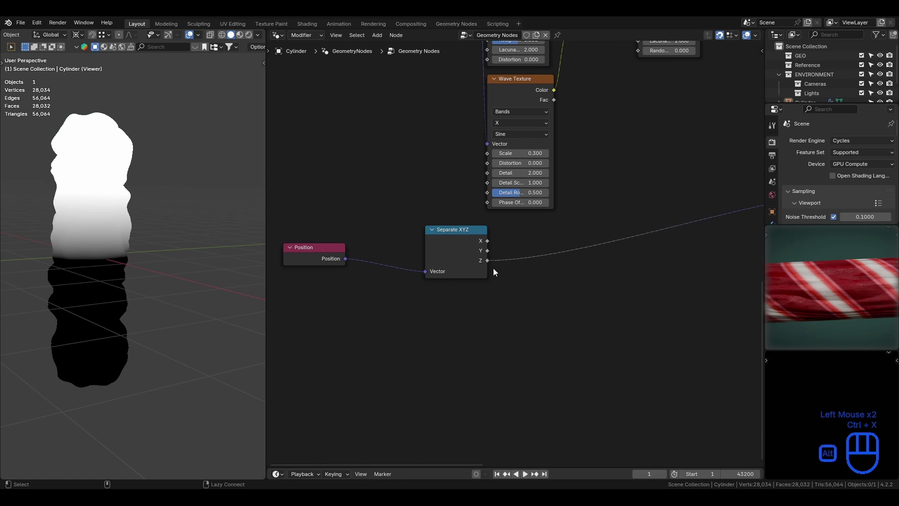
- Insert a Math node between the Separate XYZ node's Z output and the Viewer
left_click_drag(460, 229, 477, 247)
middle_click_drag(471, 256, 446, 232)
key("shift+a")
type("math node")
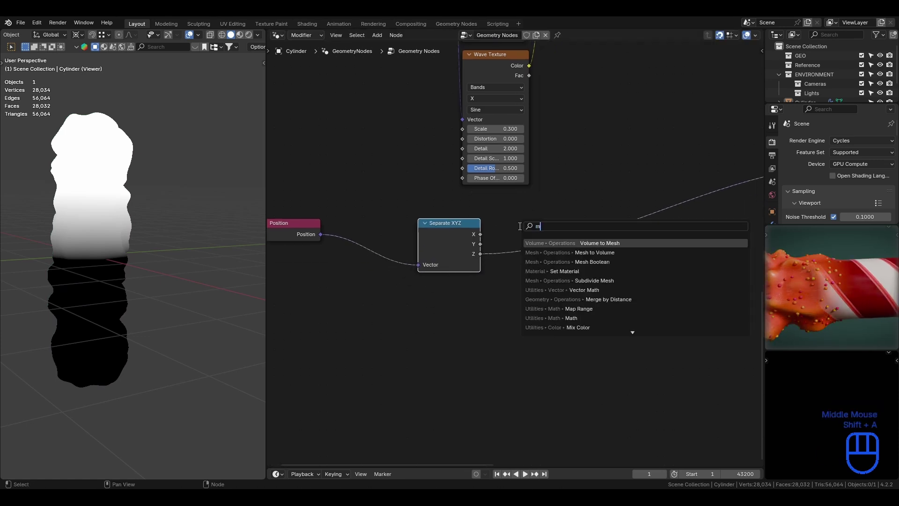
key("BackSpace")
key("BackSpace")
key("BackSpace")
key("BackSpace")
key("BackSpace")
key("Return")
left_click(520, 230)
key("g")
left_click(522, 222)
- Switch the Math node's function to Ping-Pong and move it next to Separate XYZ
left_click(556, 248)
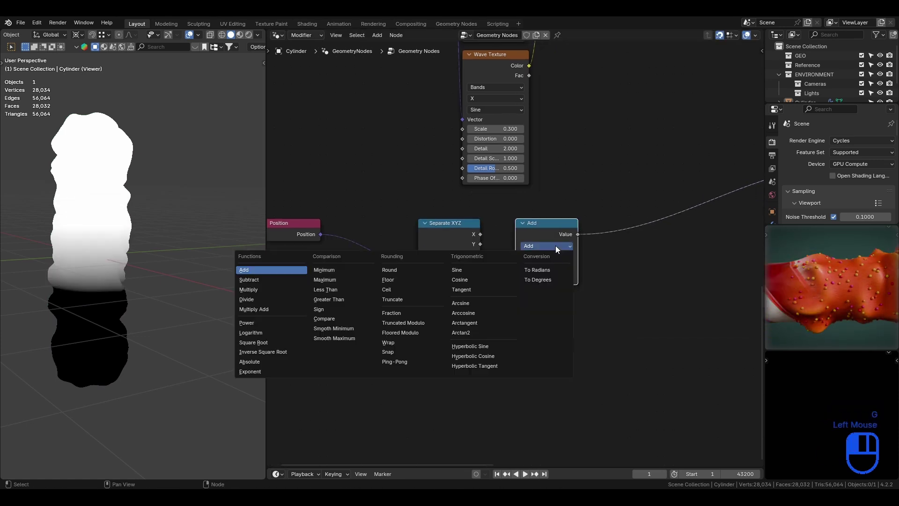
left_click(411, 362)
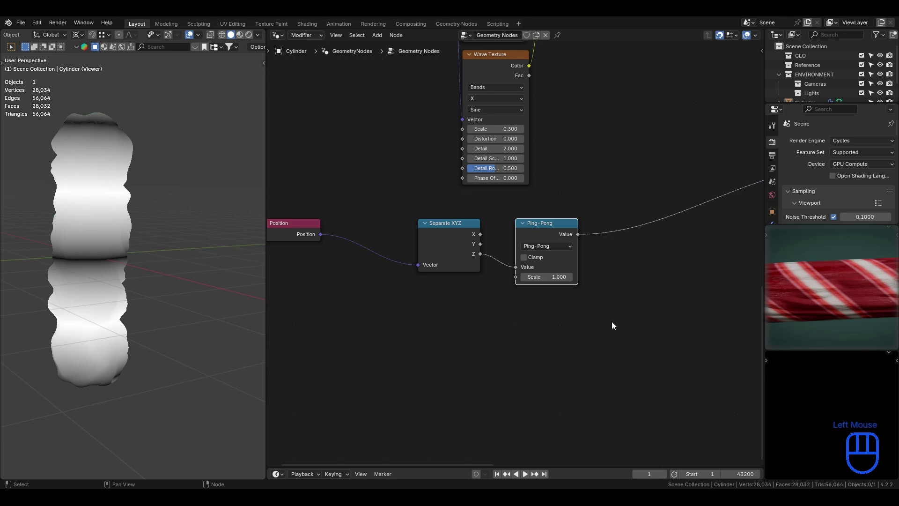
key("KP_1")
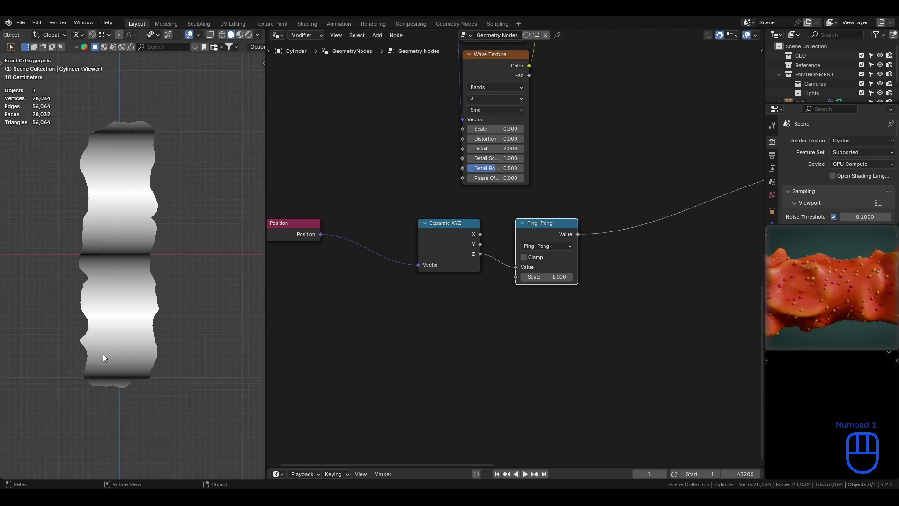
left_click_drag(539, 225, 512, 227)
key("x")
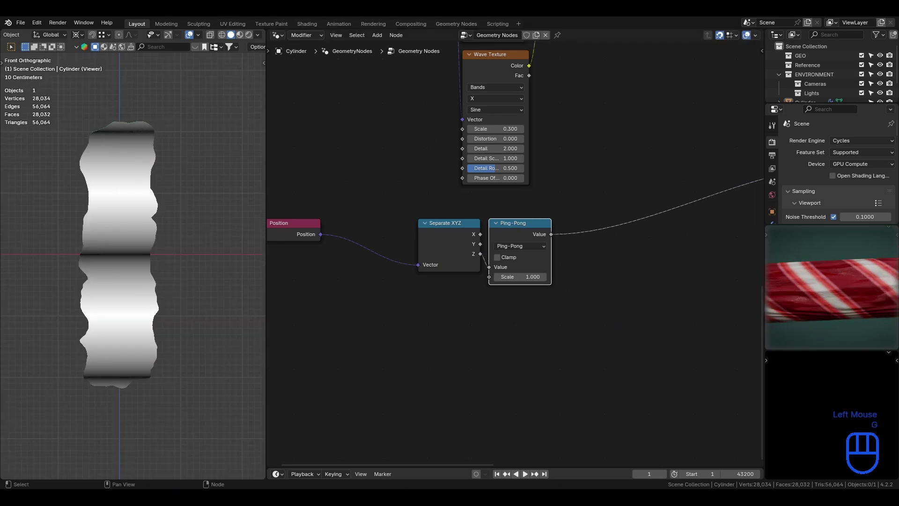
- Insert a Color Ramp node between the Ping-Pong node and the Viewer
middle_click_drag(620, 273, 534, 283)
key("shift+a")
type("color r")
key("Return")
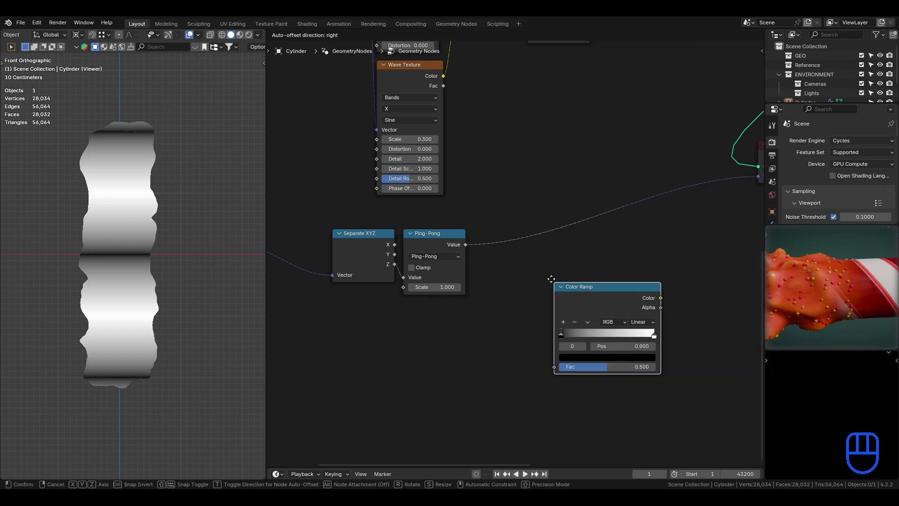
left_click(495, 236)
key("g")
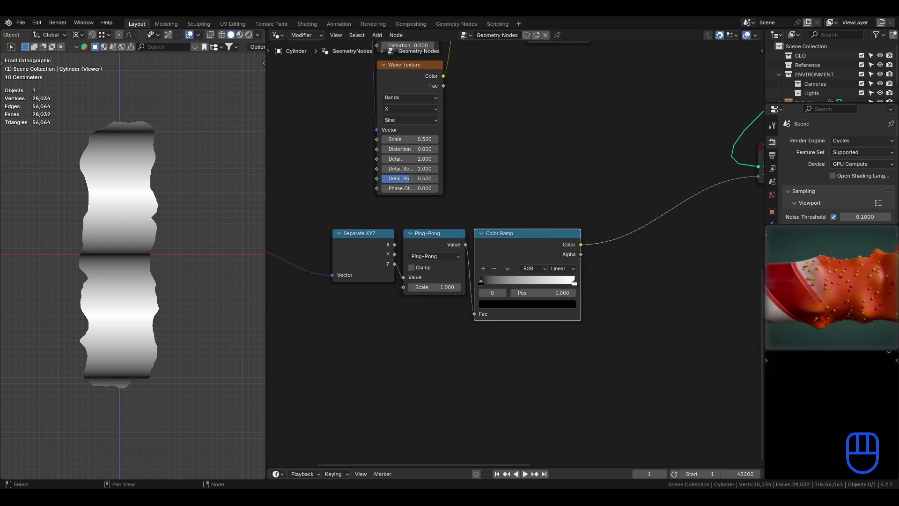
- Tighten the Color Ramp's gradient, set its interpolation to Ease and move its black stop to 0.055
scroll(517, 254, "up", 2)
left_click_drag(596, 291, 476, 291)
left_click_drag(579, 274, 576, 294)
- Move the Position node back and insert a Vector Math node between it and the Separate XYZ node
scroll(520, 281, "down", 2)
middle_click_drag(356, 277, 543, 251)
left_click_drag(487, 220, 424, 195)
key("shift+a")
type("scal")
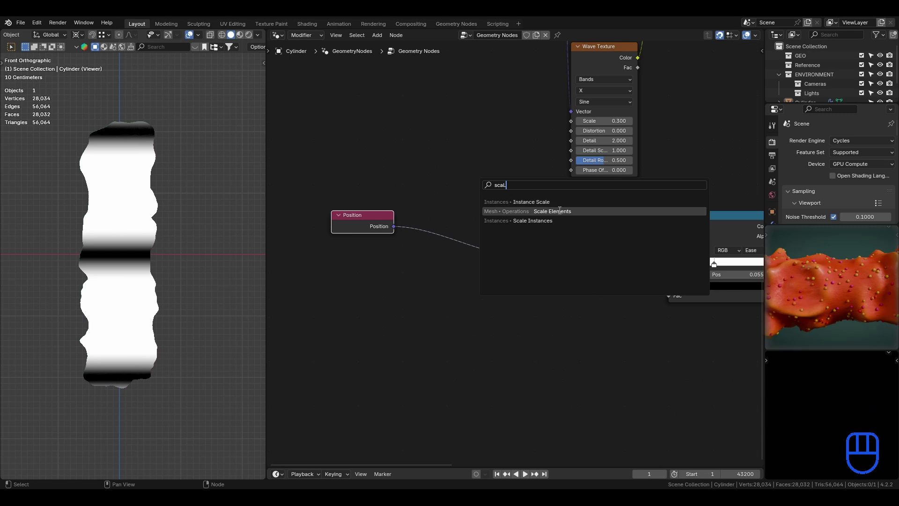
key("BackSpace")
key("BackSpace")
key("BackSpace")
key("BackSpace")
type("vec")
left_click(559, 221)
left_click(436, 230)
key("g")
left_click(454, 231)
- Switch the Vector Math node's operation to Scale with a value of 0.96, and save the file
left_click(469, 238)
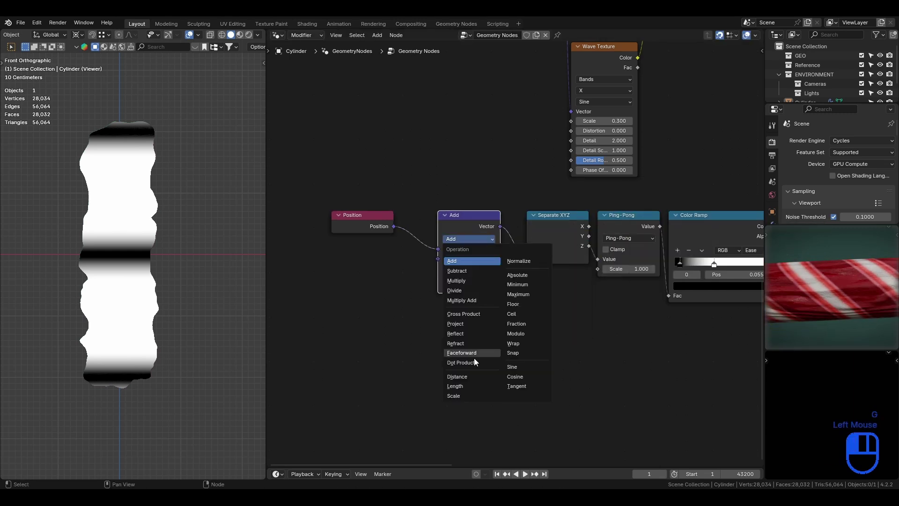
left_click(453, 396)
left_click_drag(473, 259, 461, 258, "shift")
key("ctrl+s")
- Set the Color Ramp's black stop to 0.05 and its white stop to 0.5, and save the file
middle_click_drag(681, 264, 536, 277, "shift")
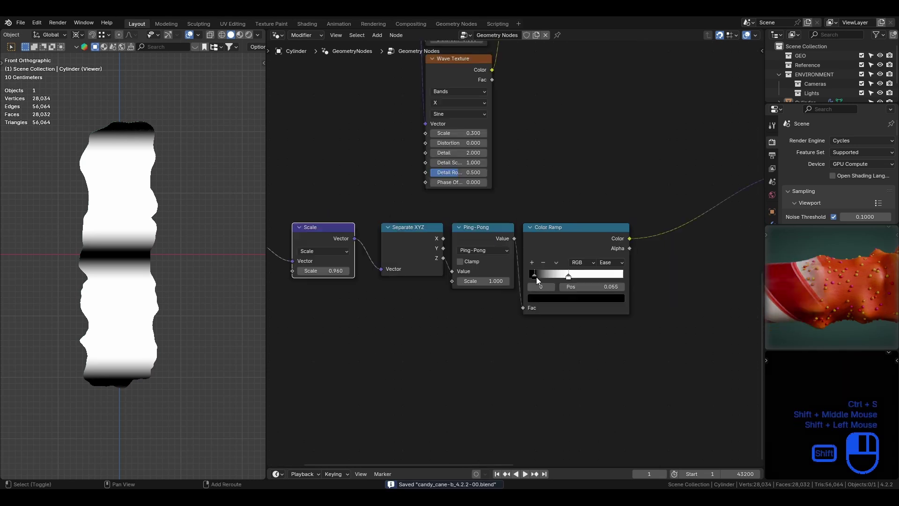
left_click(574, 286)
type(".05")
key("Return")
key("ctrl+s")
mouse_move(569, 277)
left_mouse_down()
mouse_move(594, 276)
mouse_move(577, 276)
left_mouse_up()
key("ctrl+s")
- Move the Scale and Position nodes closer to the Separate XYZ node and save the file
scroll(514, 234, "down", 1)
key("g")
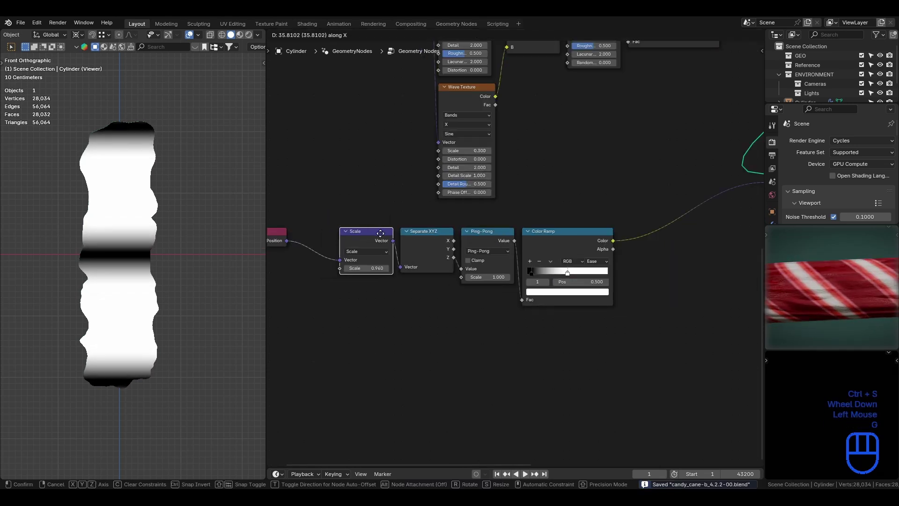
left_click(278, 237)
key("g")
key("ctrl+s")
- Move the Viewer aside and mix the Z mask's Color Ramp with the Voronoi Color Ramp through a new Mix node
middle_click_drag(646, 167, 443, 321)
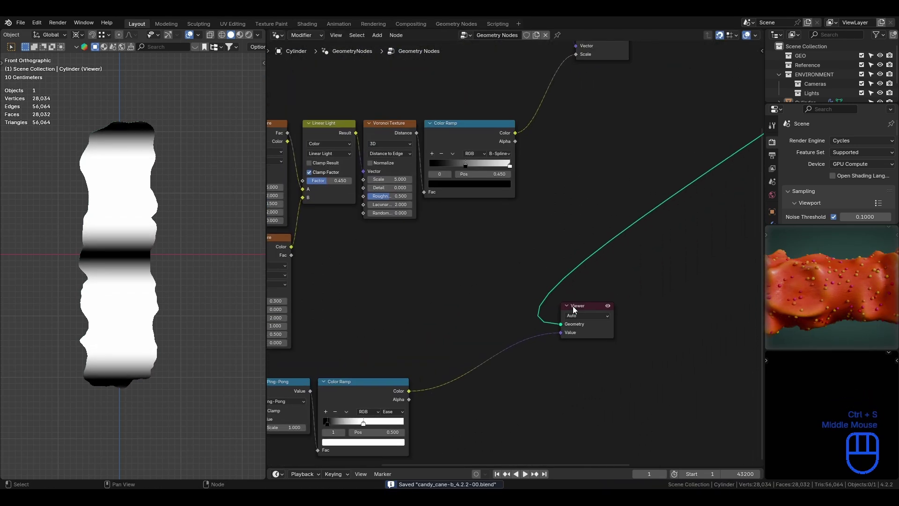
left_click(573, 309)
key("g")
left_click(685, 225)
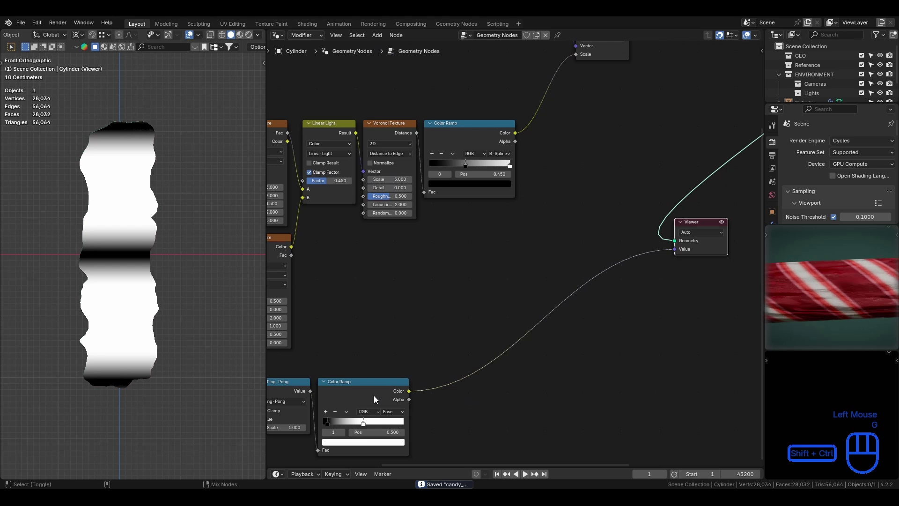
right_click_drag(373, 395, 482, 192, "ctrl+shift")
left_click(566, 270)
key("g")
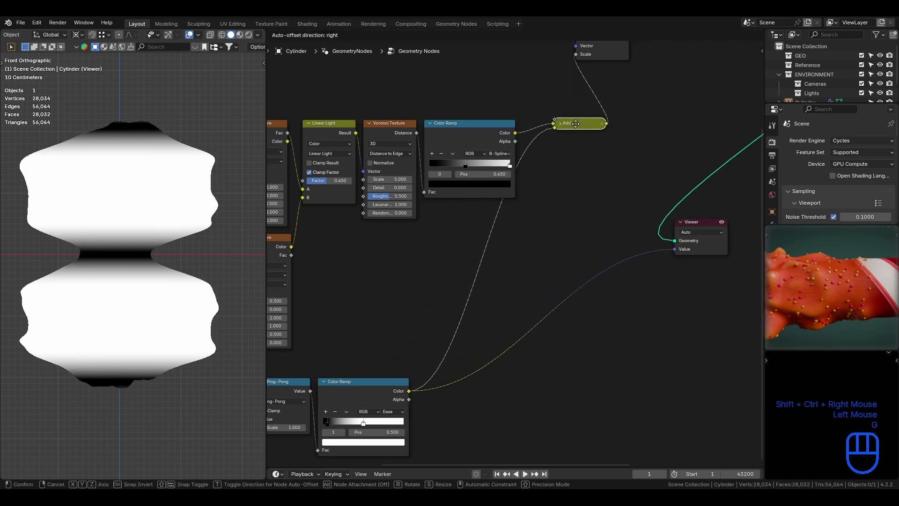
left_click(577, 122)
- Set the new Mix node's blending mode to Multiply and place it next to the Voronoi Color Ramp
left_click(560, 122)
left_click(588, 153)
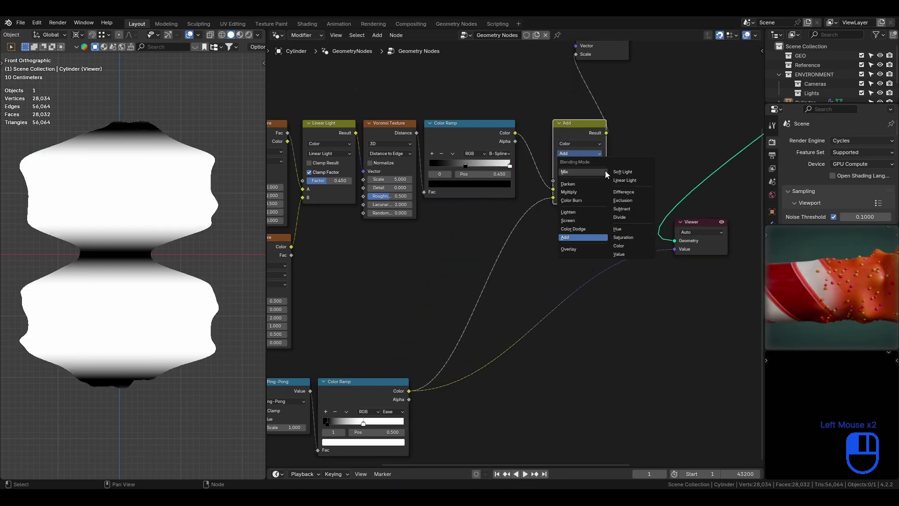
left_click(593, 191)
key("g")
left_click(560, 120)
- Preview the Multiply result, return the Viewer to the Z mask's Color Ramp and move the Viewer out of the way
left_click(567, 130, "ctrl+shift")
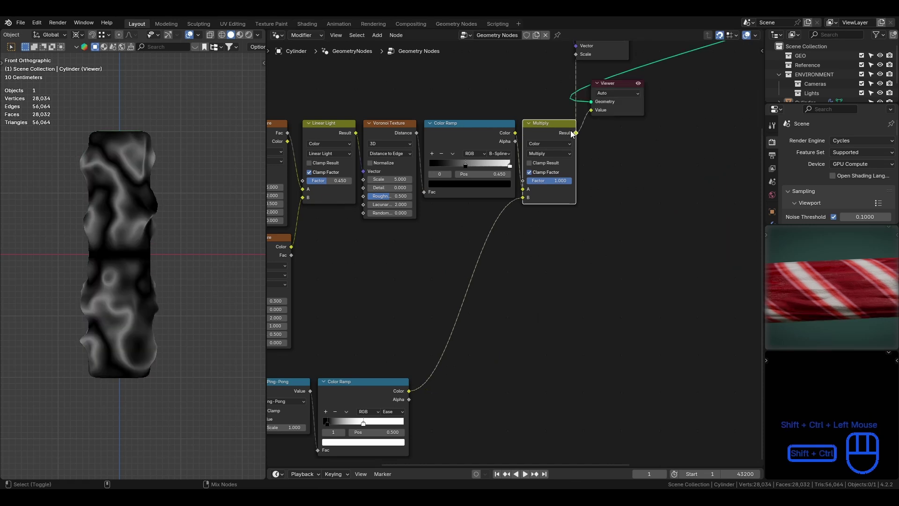
left_click(395, 396, "ctrl+shift")
middle_click_drag(157, 197, 185, 206)
key("KP_1")
left_click(451, 343)
key("g")
left_click(692, 142)
- Add a shared reroute point to the links leaving the Z mask's Color Ramp and move it clear of the nodes
middle_click_drag(430, 346, 443, 249, "shift")
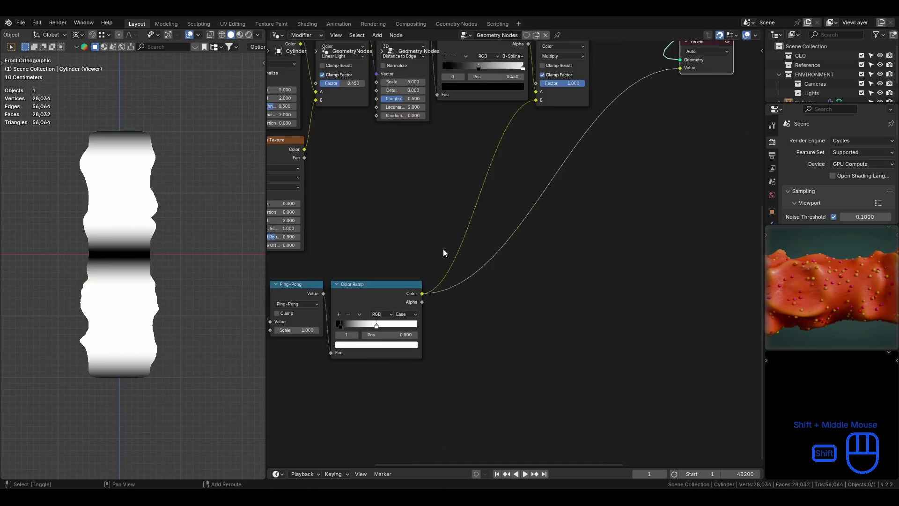
right_click_drag(443, 249, 501, 276, "shift")
key("g")
left_click(543, 287)
- Insert a Math node after the Z mask's Color Ramp, set it to Multiply and give it a value of 2
key("shift+a")
type("math")
key("Return")
left_click(421, 285)
left_click(456, 304)
left_click(457, 341)
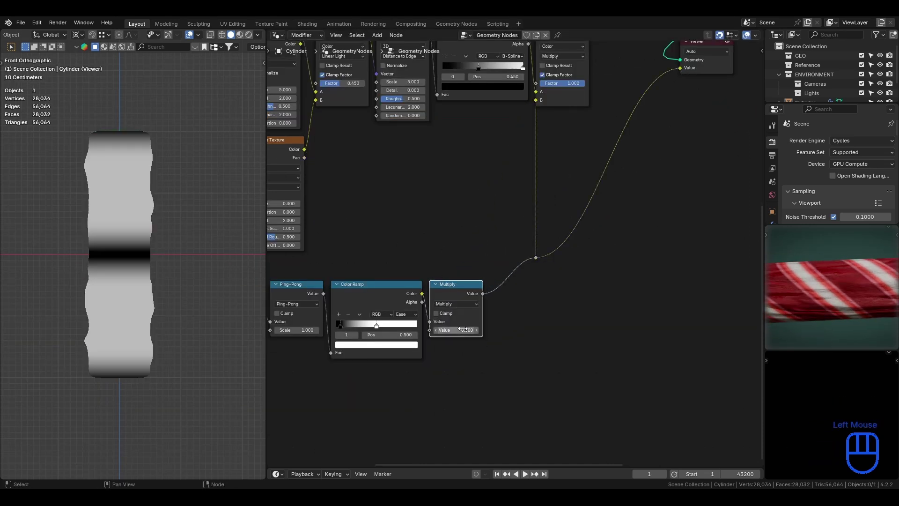
left_click_drag(459, 332, 505, 332)
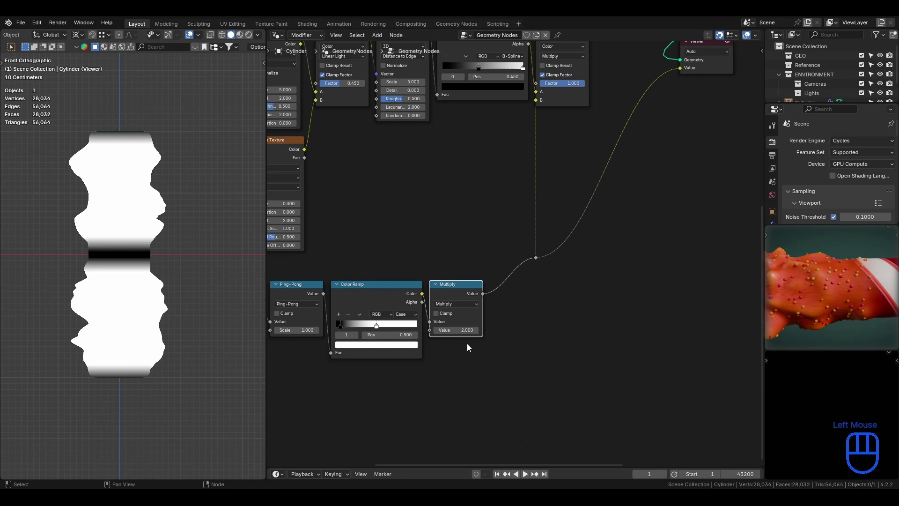
- Set the Z mask's Color Ramp to B-Spline interpolation with its black stop at 0.1, and save the file
left_click(399, 314)
left_click(419, 359)
left_click_drag(340, 325, 370, 335)
left_click(352, 326)
key("ctrl+s")
- Set the Math Multiply node's value to 2.5 and dissolve the reroute point
left_click_drag(456, 330, 485, 330)
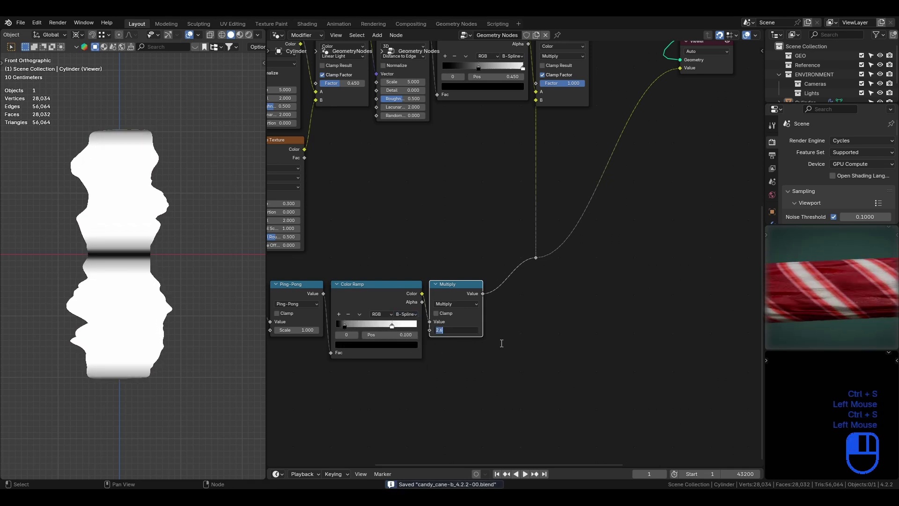
key("ctrl+x")
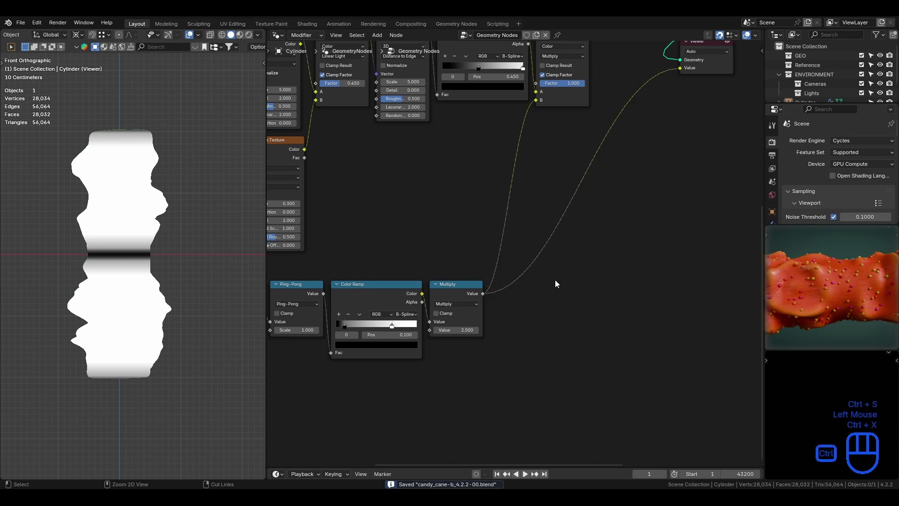
middle_click_drag(556, 281, 476, 372)
scroll(481, 343, "down", 2)
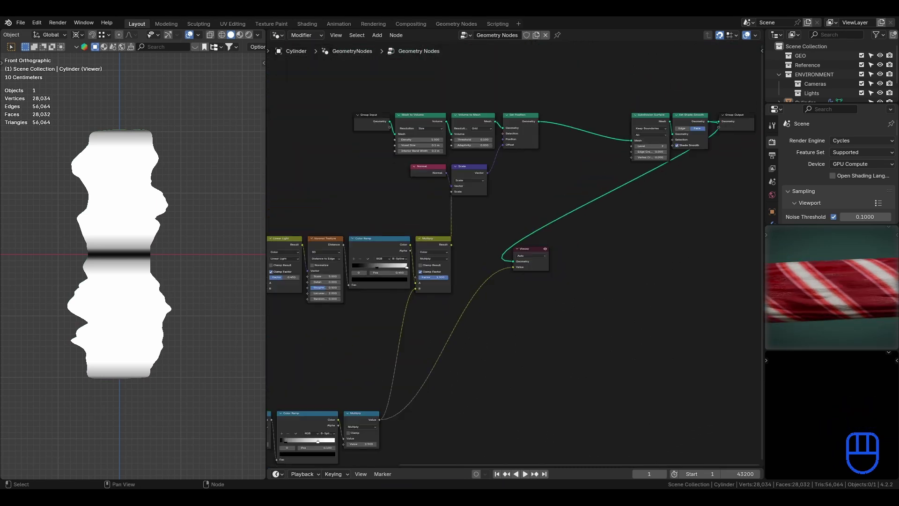
middle_click_drag(487, 370, 577, 293)
scroll(601, 332, "up", 6)
scroll(593, 303, "down", 3)
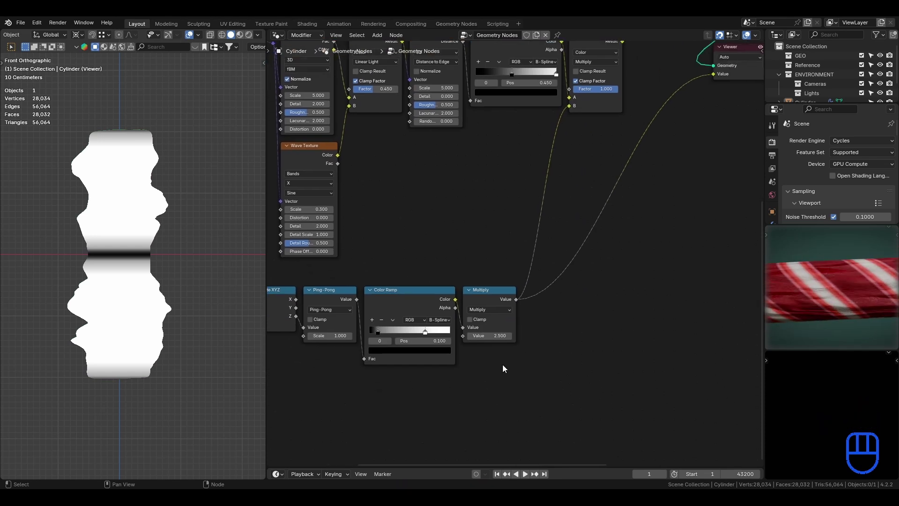
middle_click_drag(550, 277, 756, 208)
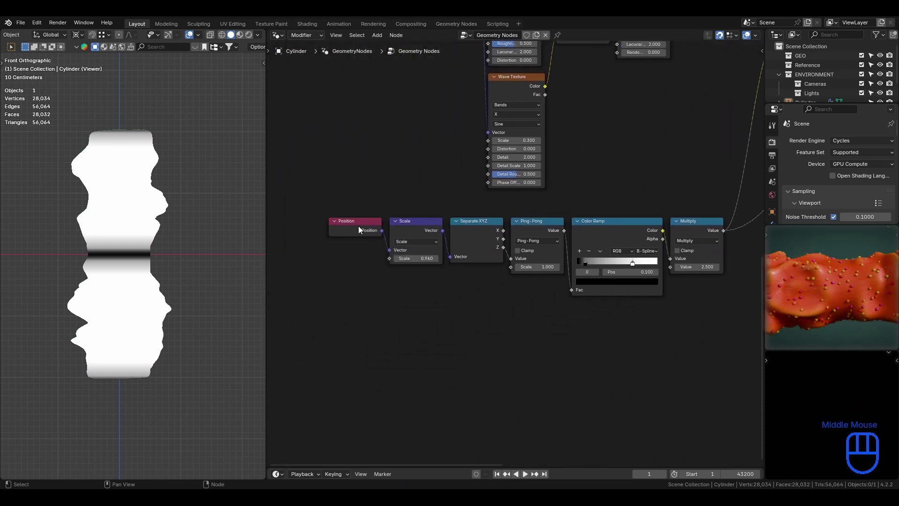
key("shift+d")
left_click(360, 321, "ctrl+shift")
scroll(515, 300, "down", 1)
key("shift+a")
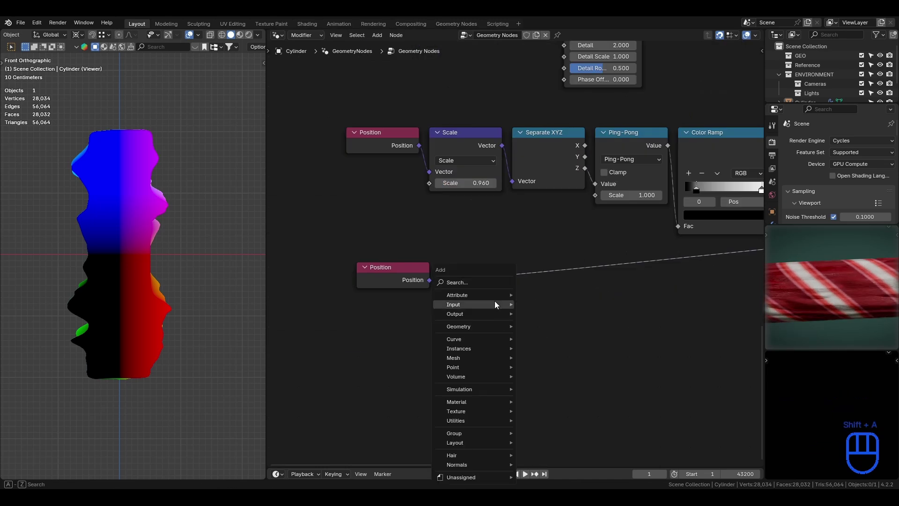
scroll(579, 305, "down", 2)
scroll(577, 301, "down", 2)
left_click(381, 278)
key("x")
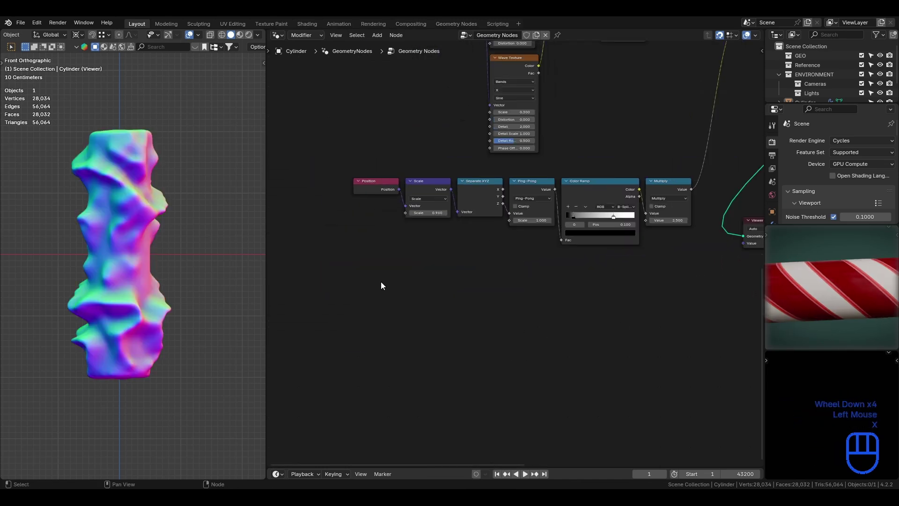
- Duplicate the Z mask chain from Position through Color Ramp with its links and place the copy below the original
left_click_drag(380, 281, 595, 174)
scroll(595, 218, "up", 3)
scroll(597, 221, "down", 1)
key("ctrl+shift+d")
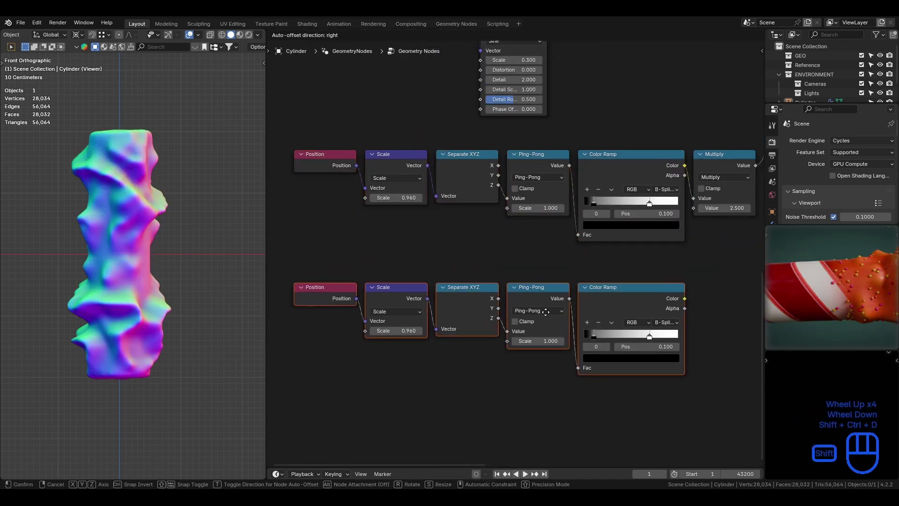
left_click(593, 301)
- Feed the duplicated Color Ramp's Color into the Viewer's Value and dissolve the duplicated Ping-Pong node
middle_click_drag(647, 278, 548, 281)
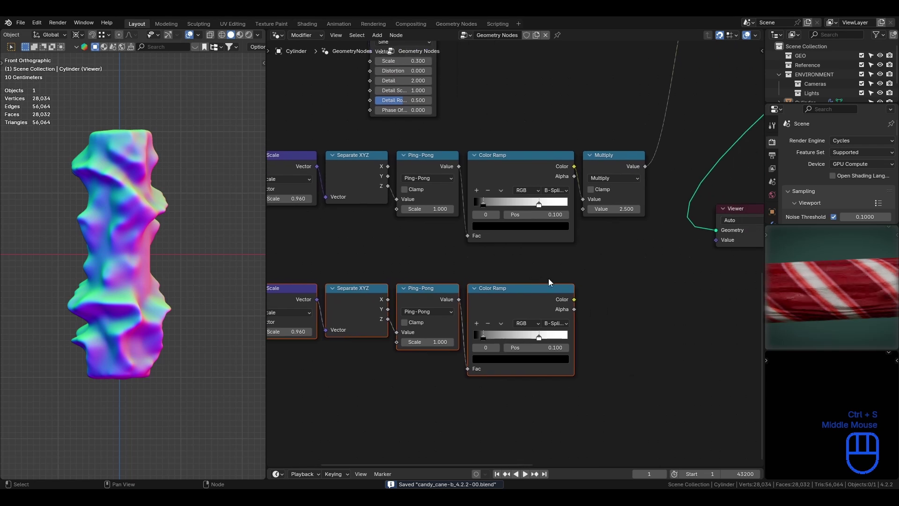
left_click_drag(575, 299, 714, 240)
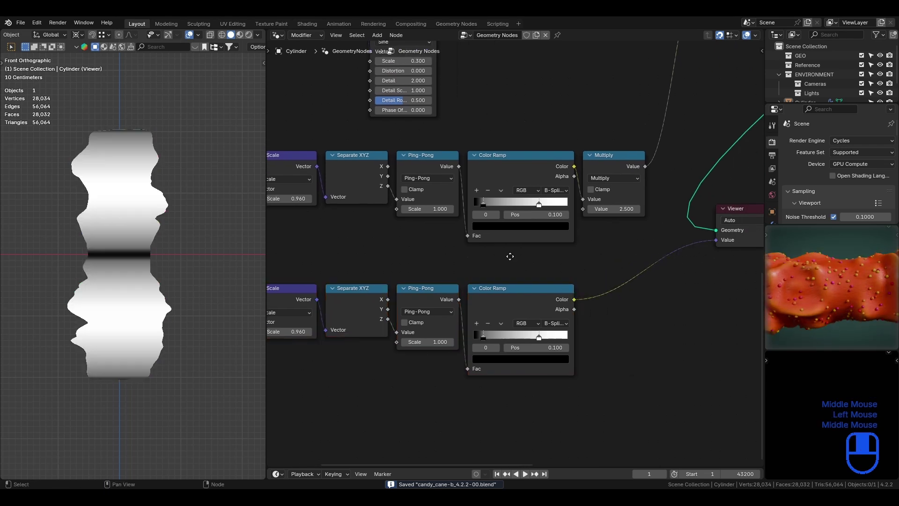
middle_click_drag(511, 256, 625, 204)
left_click(554, 249)
key("ctrl+x")
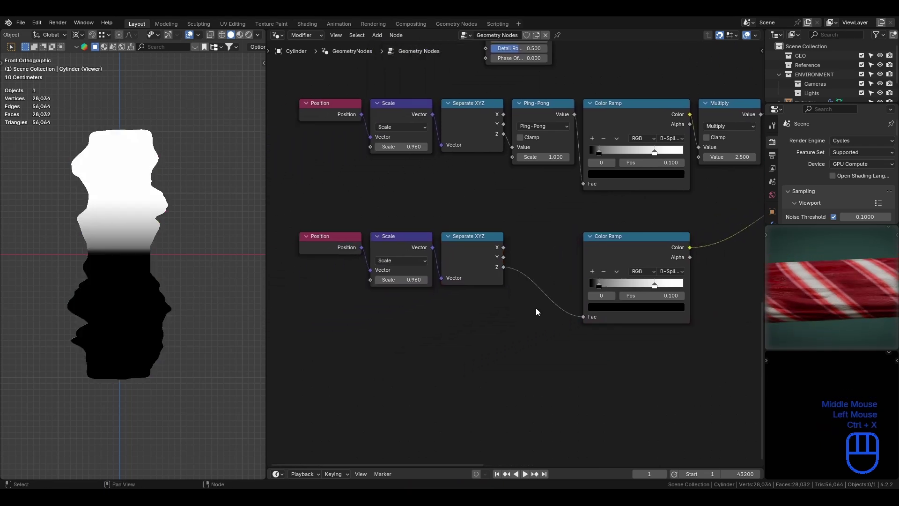
- Open a gap in the duplicated chain by moving Separate XYZ toward the Color Ramp and shifting Position and Scale back
left_click(474, 252)
key("g")
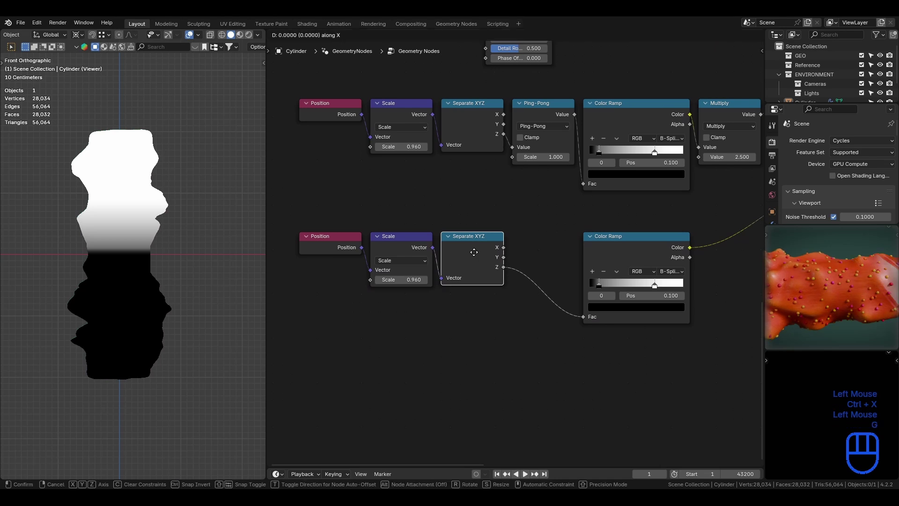
left_click(518, 256)
key("shift+a")
left_click_drag(328, 220, 431, 324)
middle_click_drag(432, 325, 460, 318)
key("g")
left_click(373, 315)
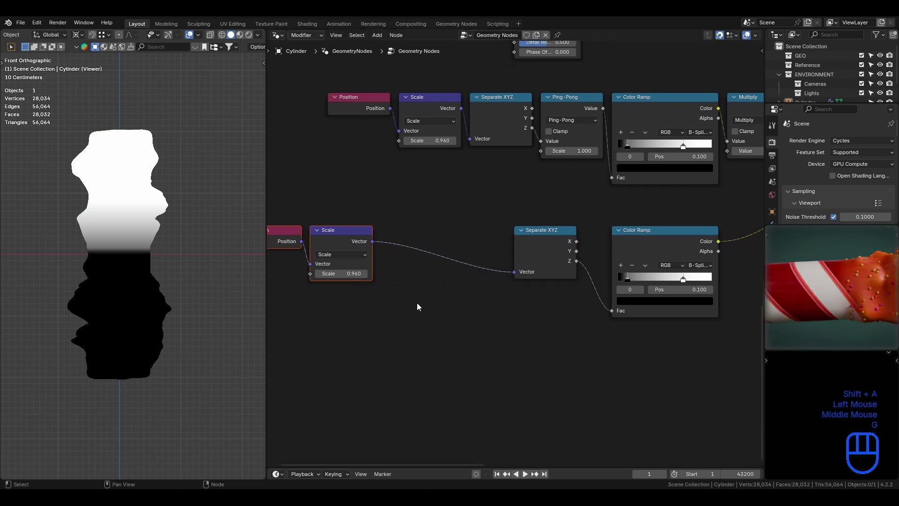
- Insert a Vector Math node between the duplicated Scale and Separate XYZ nodes
middle_click_drag(429, 278, 515, 253)
key("shift+a")
left_click(515, 253)
type("vector ma")
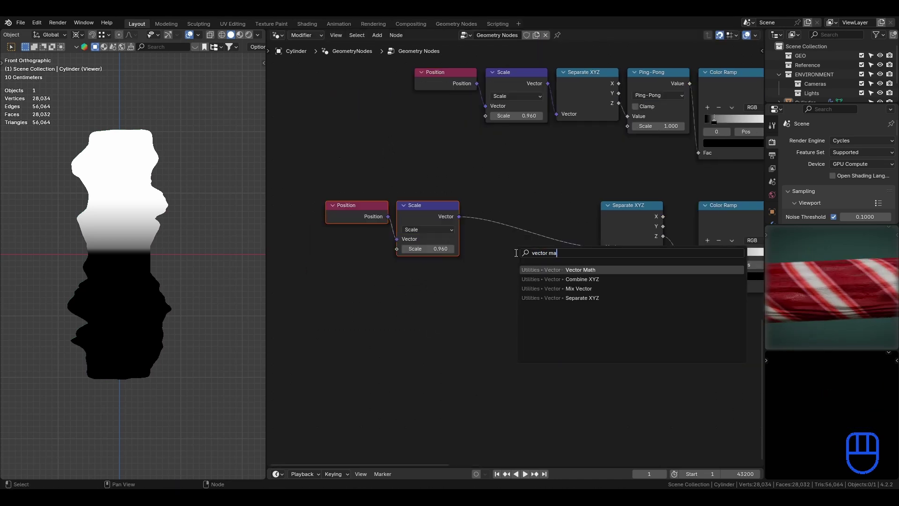
key("Return")
left_click(477, 204)
mouse_move(521, 275)
left_mouse_down()
mouse_move(566, 275)
mouse_move(450, 276)
mouse_move(536, 276)
left_mouse_up()
key("ctrl+z")
key("ctrl+z")
- Pack the Add and Separate XYZ nodes beside Scale, and shift the four nodes together away from the Color Ramp
left_click(503, 207)
key("g")
left_click(483, 206)
left_click(630, 206)
key("g")
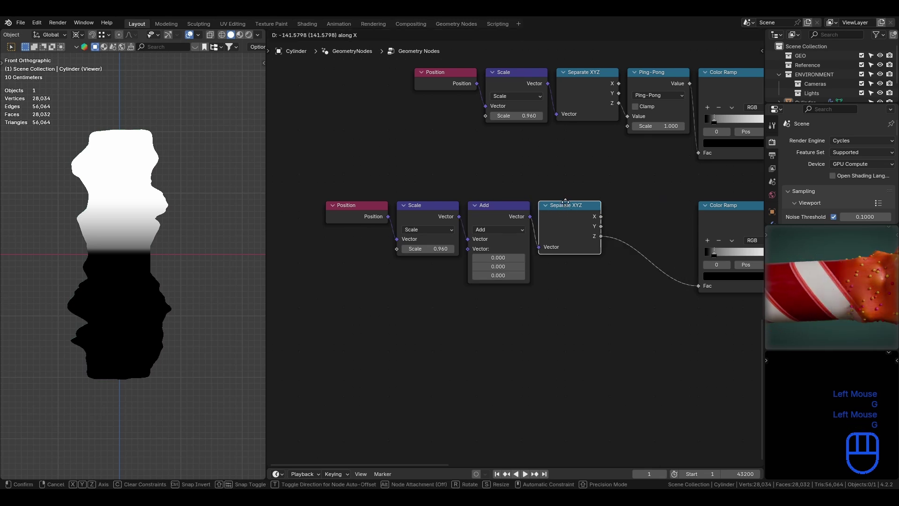
left_click(567, 205)
left_click_drag(347, 172, 615, 328)
key("g")
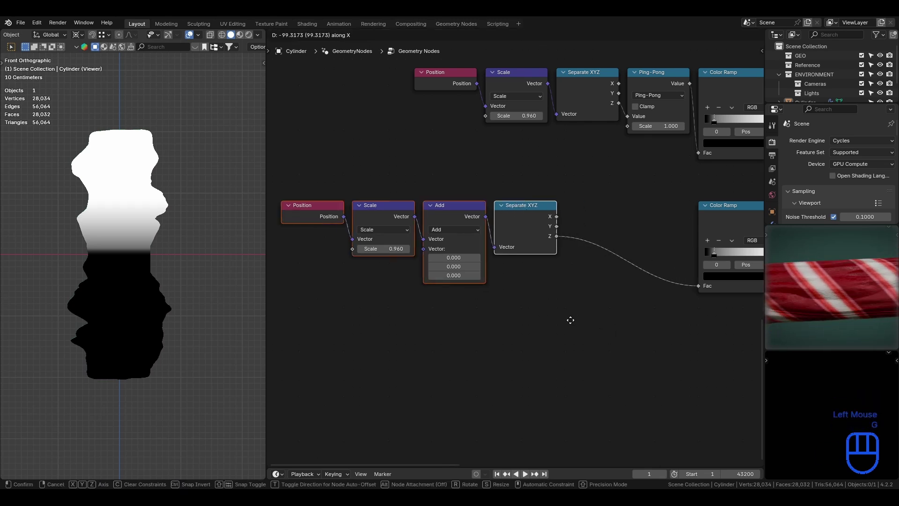
left_click(570, 319)
- Insert a Math node between the duplicated Separate XYZ's Z output and the Color Ramp
scroll(637, 192, "up", 2)
middle_click_drag(638, 193, 547, 193)
key("shift+a")
left_click(547, 193)
type("math no")
key("BackSpace")
key("BackSpace")
key("BackSpace")
key("Return")
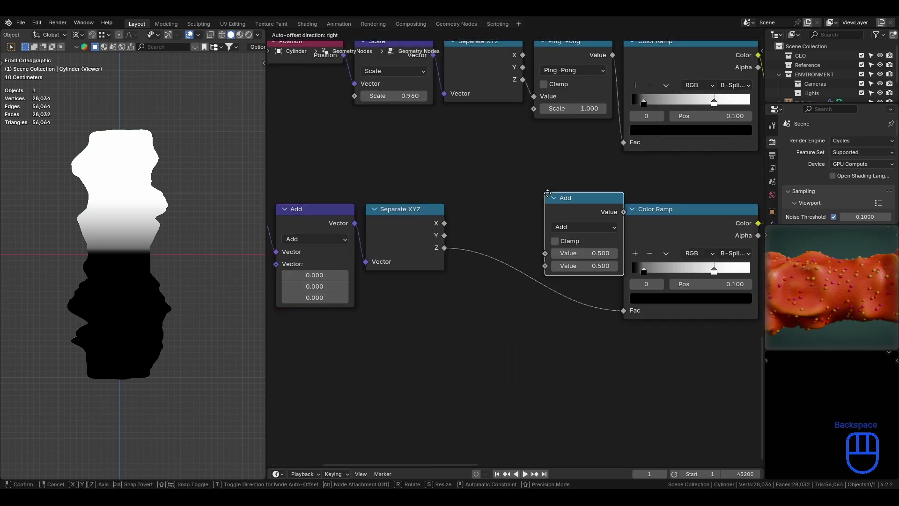
left_click(480, 205)
- Switch the new Math node's function to Absolute, close up the spacing of the duplicated chain and save the file
left_click(530, 240)
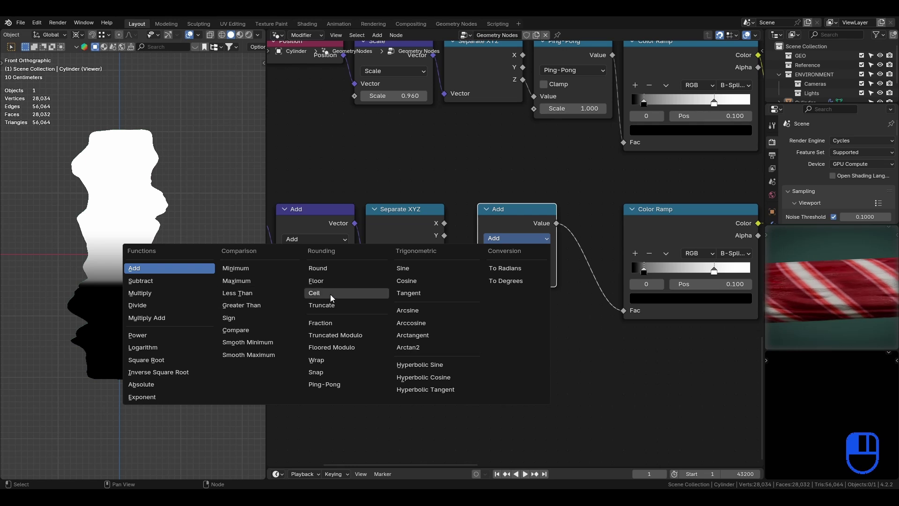
left_click(173, 383)
key("ctrl+s")
scroll(398, 218, "down", 3)
left_click_drag(281, 212, 465, 322)
scroll(561, 281, "up", 2)
key("ctrl+s")
- Reset the duplicated Color Ramp to its defaults and set the duplicated Scale node's value to 0.44
left_click(686, 223)
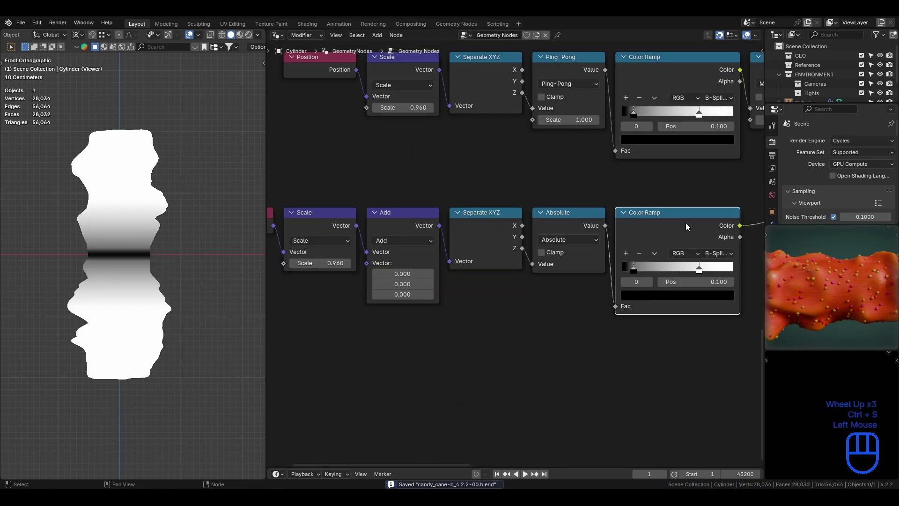
key("BackSpace")
left_click_drag(320, 263, 301, 263, "shift")
- Set the duplicated Color Ramp's black stop to 0.655 and the Add node's Z to 3.82, and save the file
left_click_drag(631, 267, 700, 274)
left_click_drag(406, 294, 461, 294, "shift")
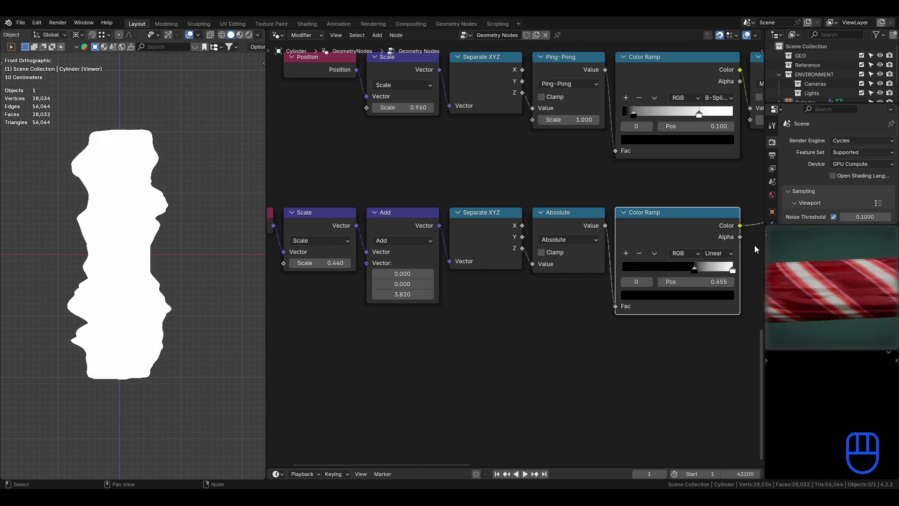
key("ctrl+s")
- Move the Viewer node away from the Color Ramps to free up space in the node graph
scroll(656, 241, "down", 2)
middle_click_drag(654, 228, 446, 328)
key("g")
left_click(686, 198)
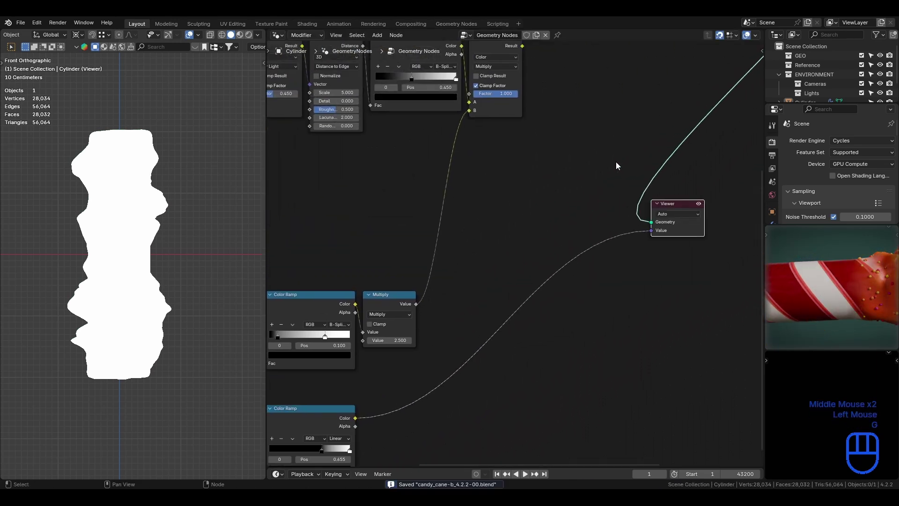
middle_click_drag(617, 158, 573, 287)
key("g")
left_click(647, 228)
- Select the texture chain and the first Z mask chain and shift them away from the displacement's Scale node
scroll(515, 237, "down", 2)
middle_click_drag(422, 261, 524, 241)
scroll(521, 240, "down", 1)
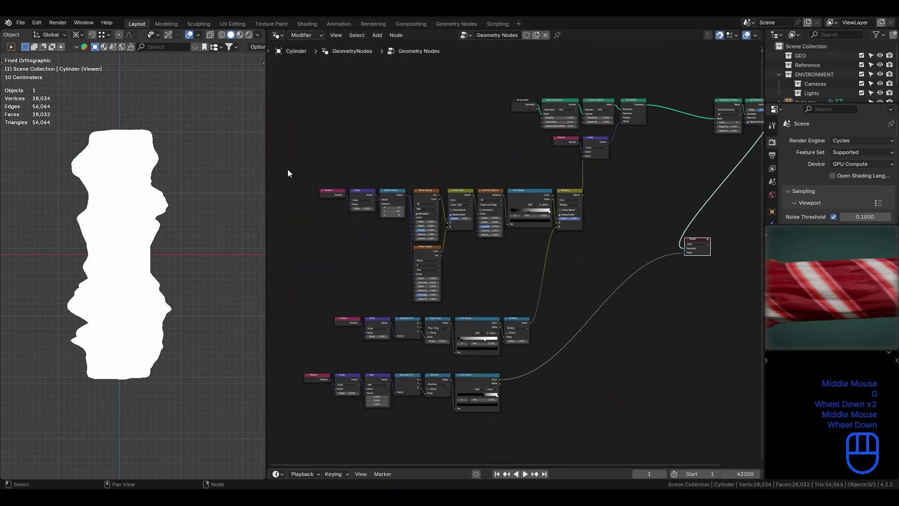
left_click_drag(288, 169, 580, 330)
key("g")
left_click(509, 335)
scroll(593, 272, "up", 2)
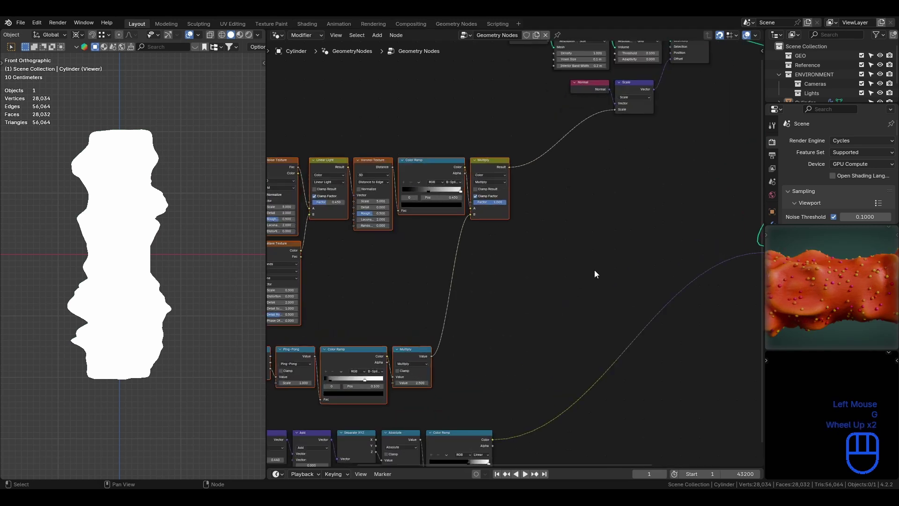
- Duplicate the Multiply mix node, insert the copy before the displacement's Scale node, feed the second mask's Color Ramp into its B input, and save
scroll(597, 266, "up", 2)
middle_click_drag(628, 195, 582, 281)
left_click(582, 281)
scroll(573, 276, "up", 2)
left_click(401, 197)
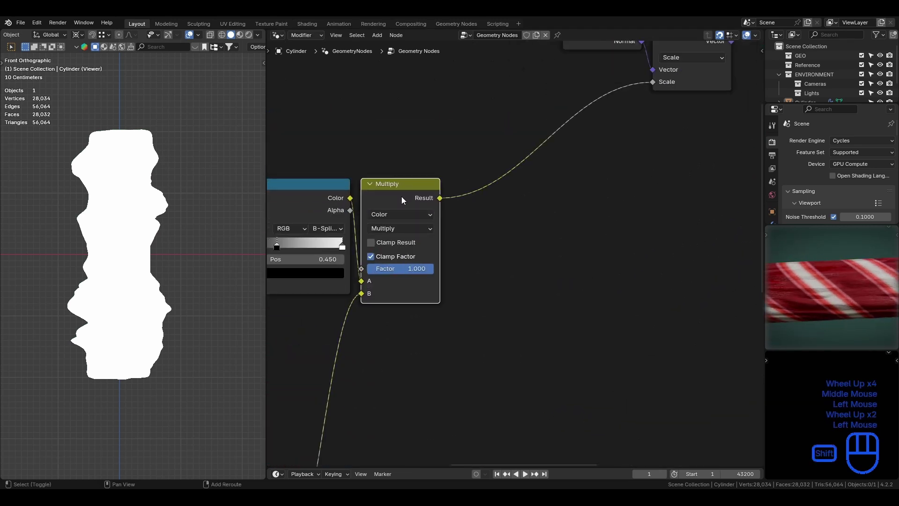
key("shift+d")
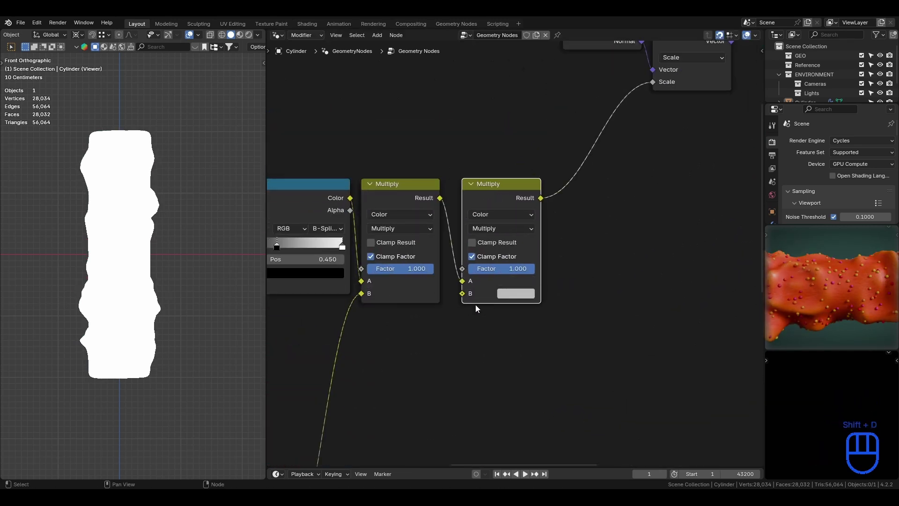
scroll(496, 323, "down", 2)
middle_click_drag(487, 446, 468, 279)
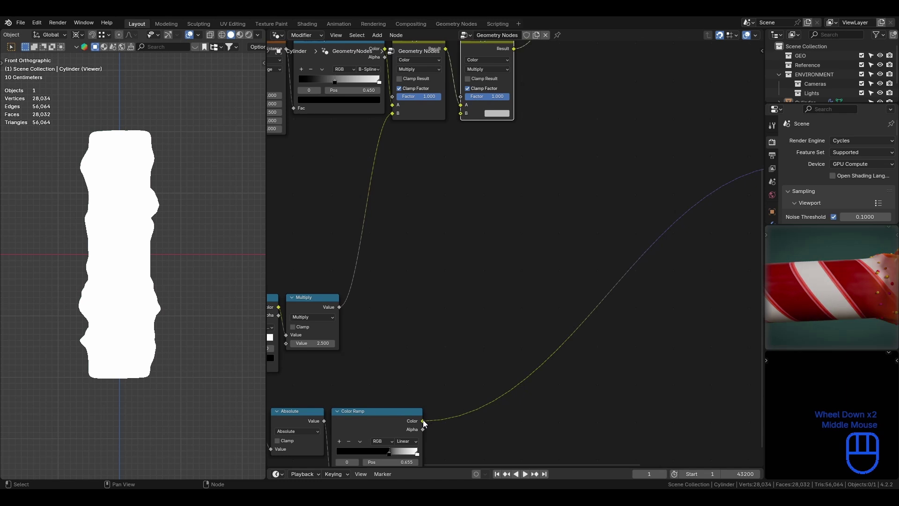
left_click_drag(423, 421, 462, 119)
key("ctrl+s")
middle_click_drag(497, 350, 440, 367)
scroll(440, 367, "down", 3)
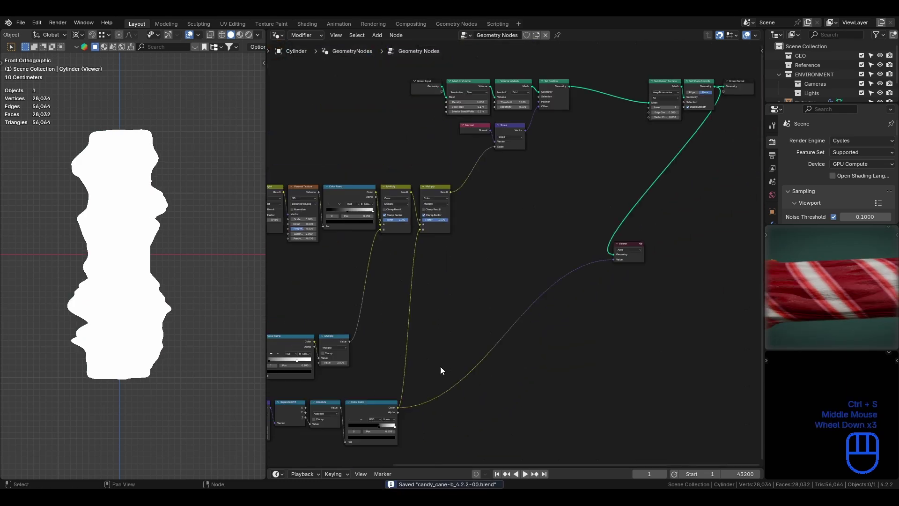
- In the second mask chain, set the Scale node's value to 0.2 and the Add node's Z to 2.010
scroll(440, 366, "up", 3)
middle_click_drag(477, 305, 563, 297)
scroll(419, 303, "up", 2)
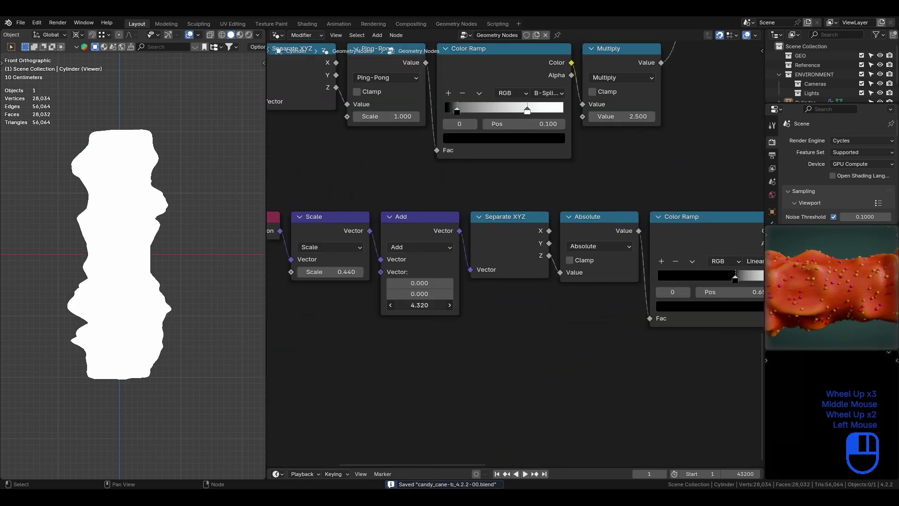
left_click_drag(520, 305, 424, 305)
left_click_drag(337, 274, 320, 273, "shift")
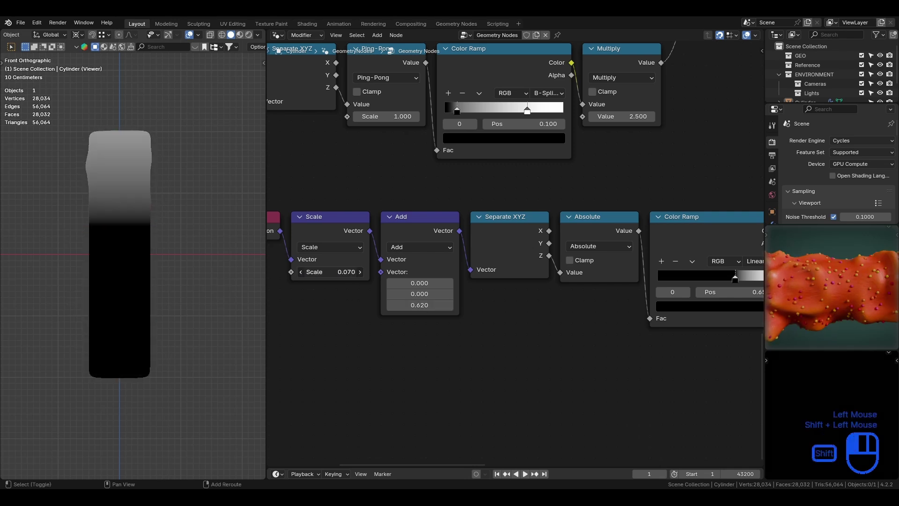
type("0.2")
key("Return")
middle_click_drag(611, 319, 491, 317)
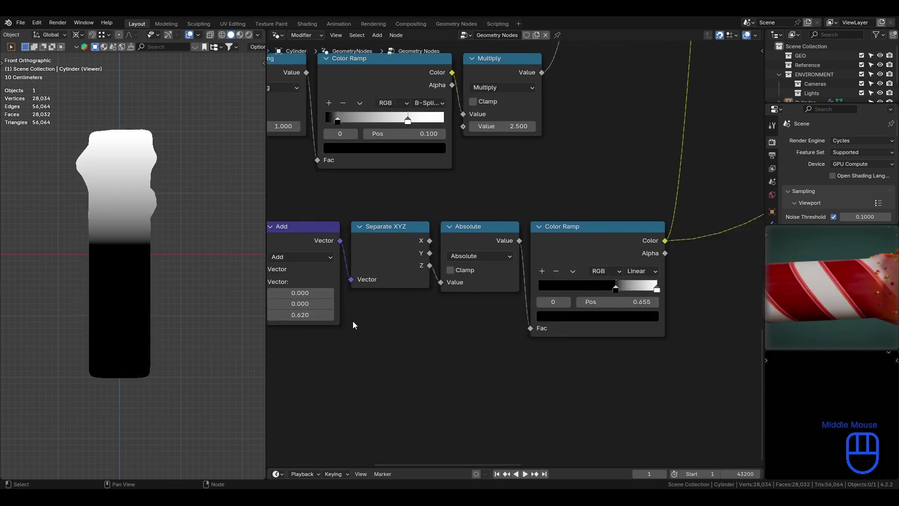
middle_click_drag(302, 304, 372, 311, "shift")
left_click_drag(370, 310, 421, 309, "shift")
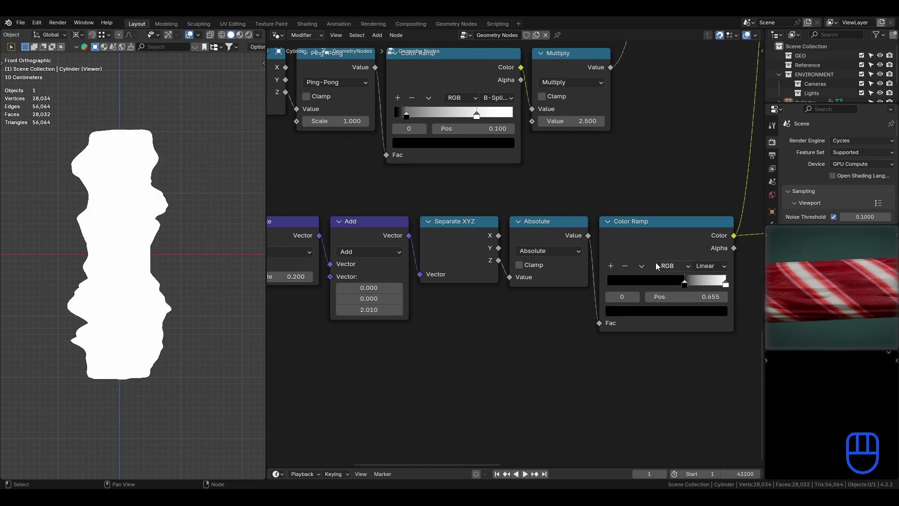
- Flip the second mask's Color Ramp, set the Add node's Z to 0.040, and shift the black stop closer to the ramp's end
left_click(641, 266)
left_click(658, 280)
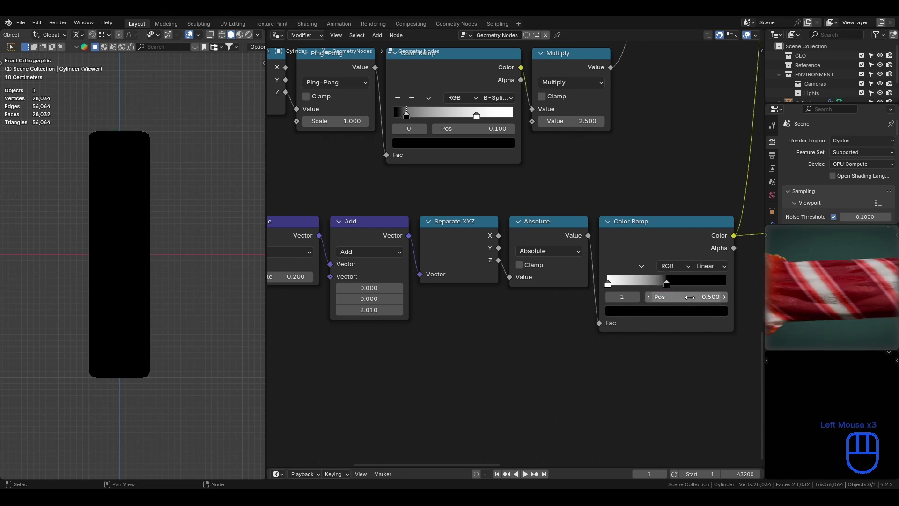
left_click_drag(369, 310, 277, 310, "shift")
left_click_drag(686, 296, 749, 297)
- Add a white stop at 0.75 to the second mask's Color Ramp, set the Add node's Z to 0.150, and save the file
left_click(610, 266)
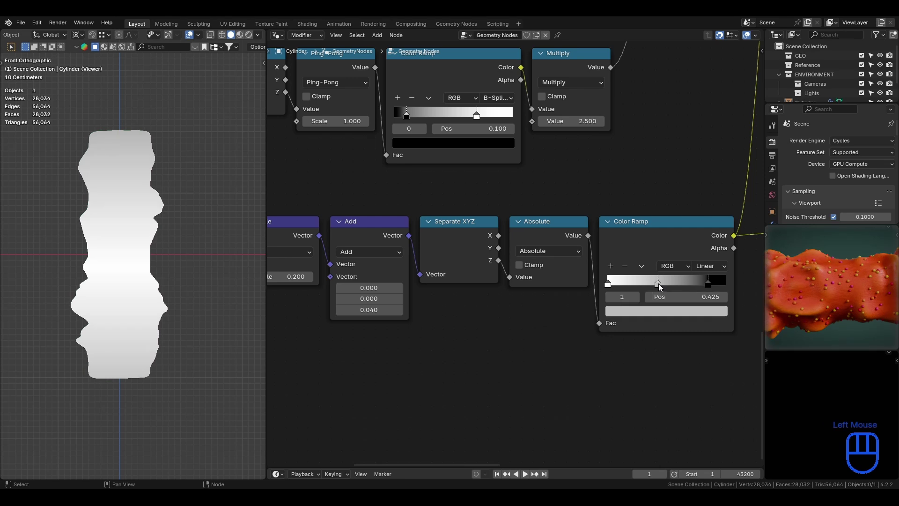
left_click(677, 312)
left_click_drag(719, 162, 719, 132)
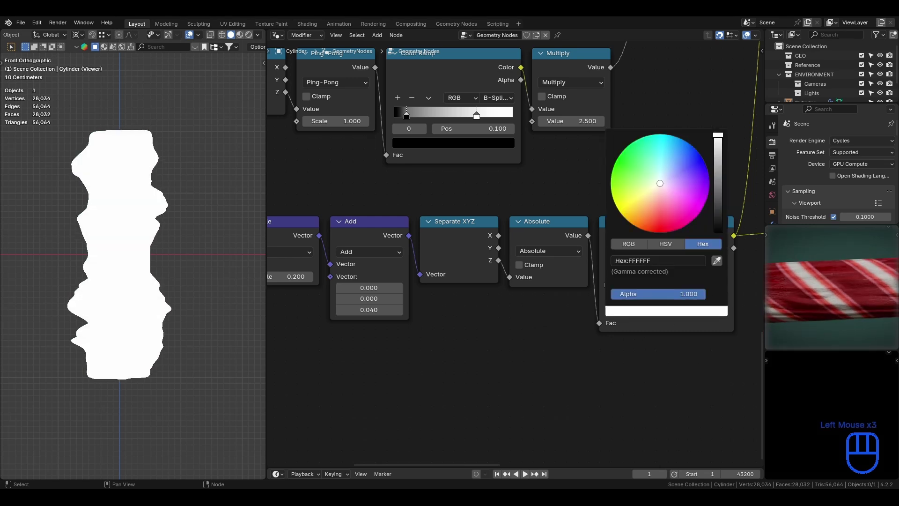
type(".")
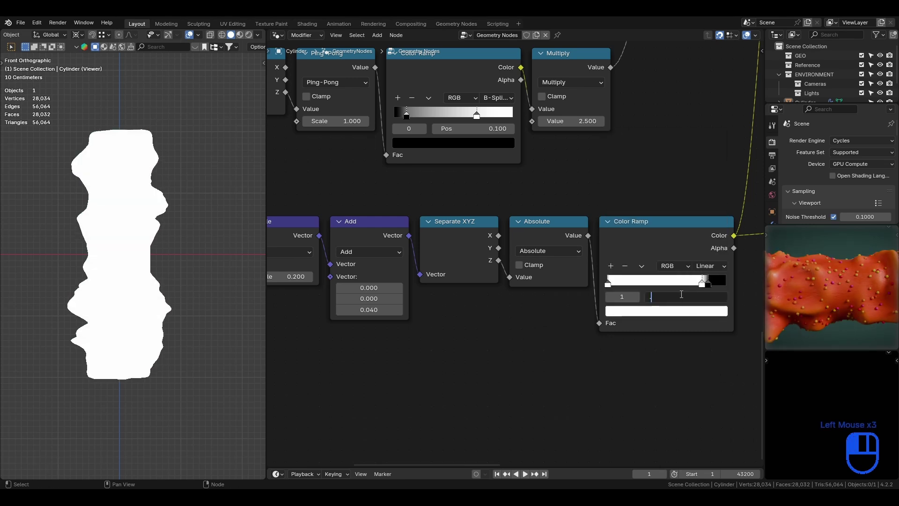
type("75")
key("Return")
key("ctrl+s")
left_click_drag(369, 310, 393, 310, "shift")
key("ctrl+s")
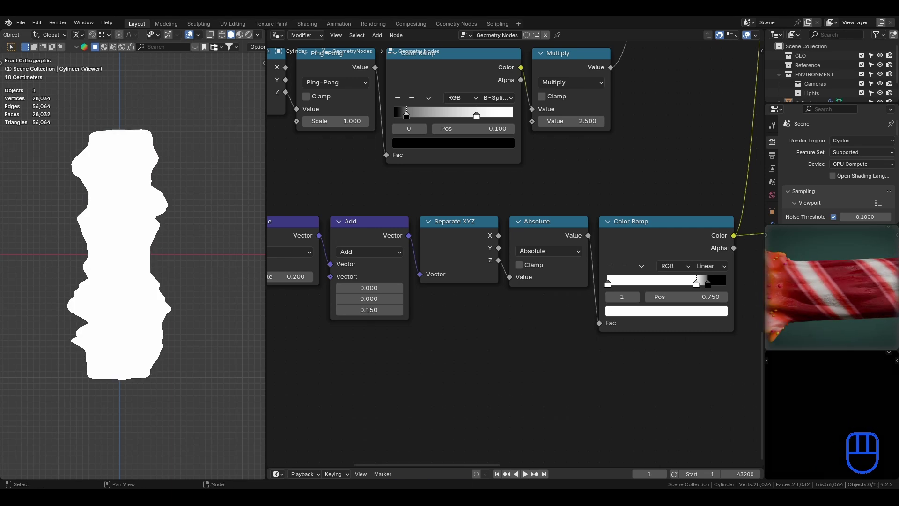
- Move the Viewer node up and away from the Multiply mix nodes to free up space
scroll(530, 321, "down", 6)
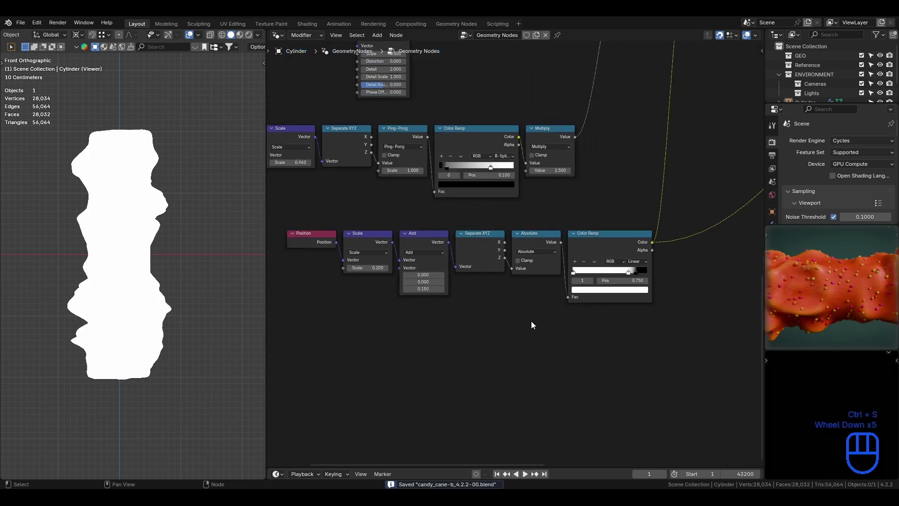
scroll(535, 321, "up", 3)
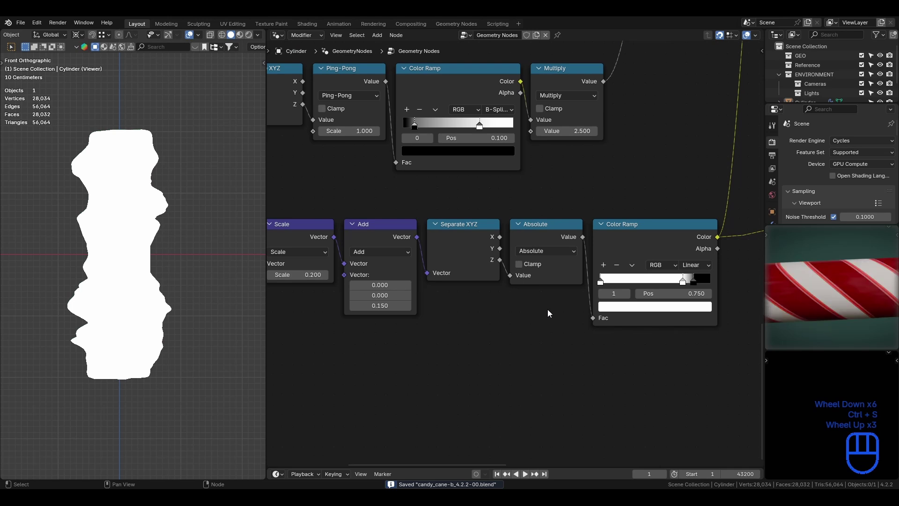
scroll(547, 308, "down", 2)
middle_click_drag(723, 110, 569, 258)
middle_click_drag(614, 196, 456, 270)
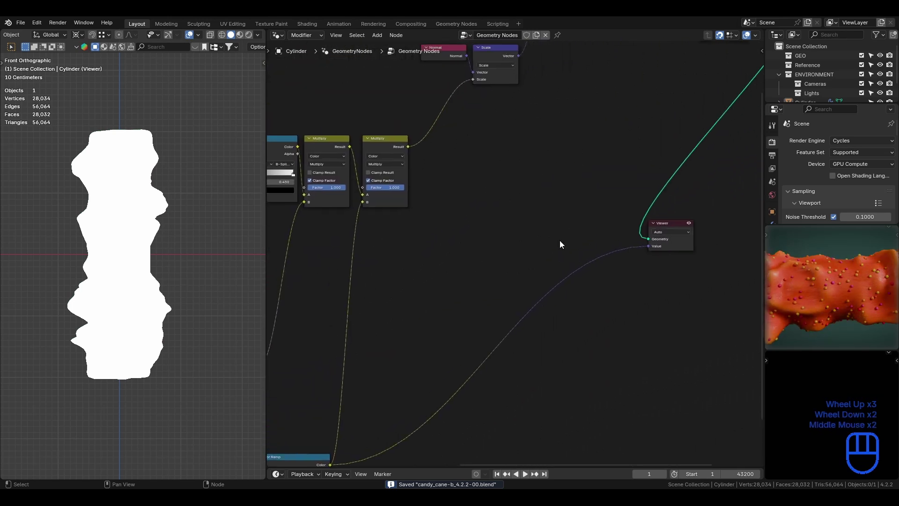
middle_click_drag(593, 204, 572, 254)
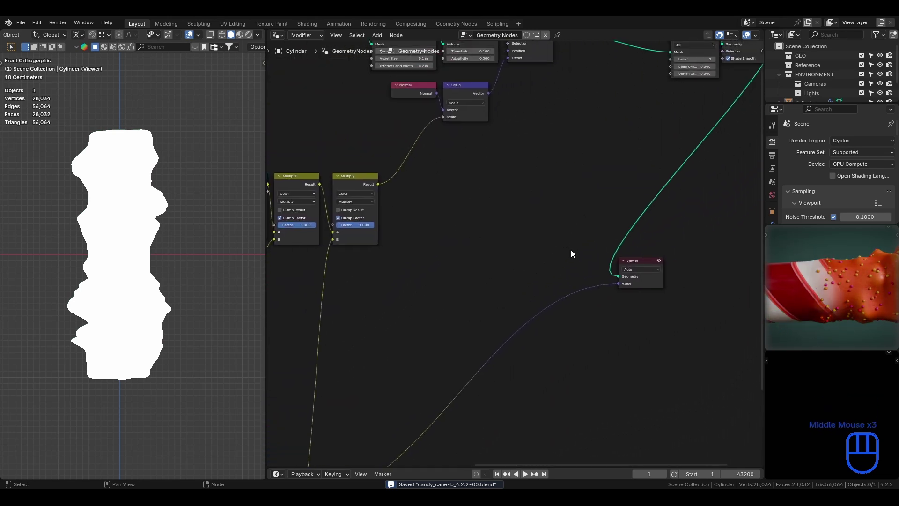
left_click(641, 262)
middle_click_drag(601, 206, 563, 288)
middle_click_drag(462, 319, 570, 236)
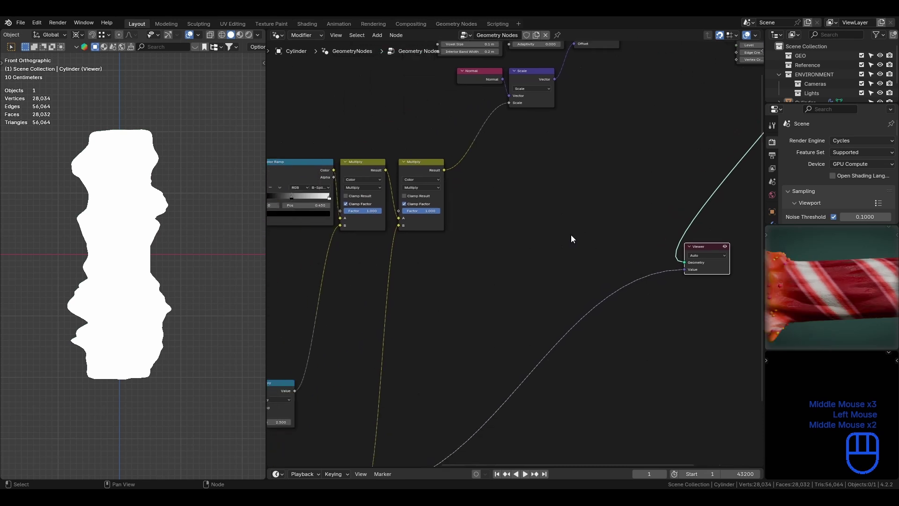
key("g")
left_click(571, 171)
- Duplicate the second Multiply mix node, insert the copy as a third Multiply before the displacement's Scale node, and save the file
scroll(473, 197, "up", 2)
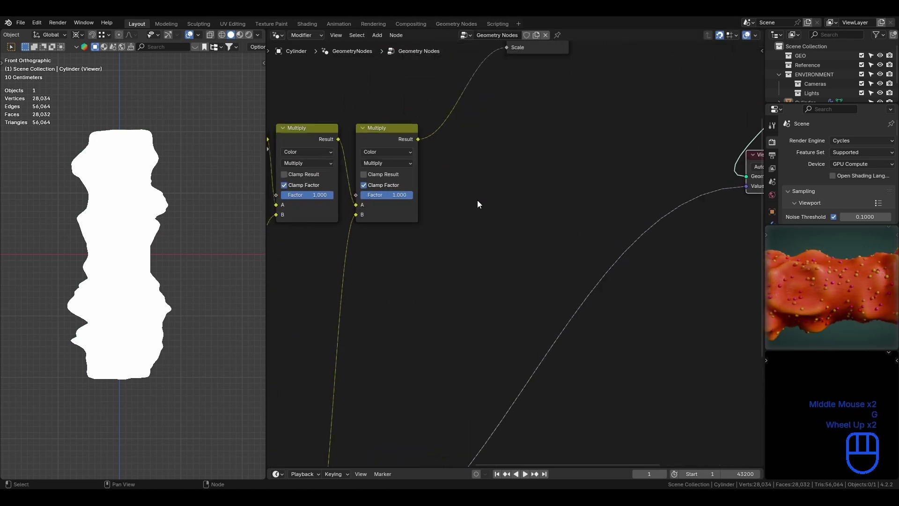
middle_click_drag(460, 176, 490, 195)
left_click(428, 136)
key("shift+d")
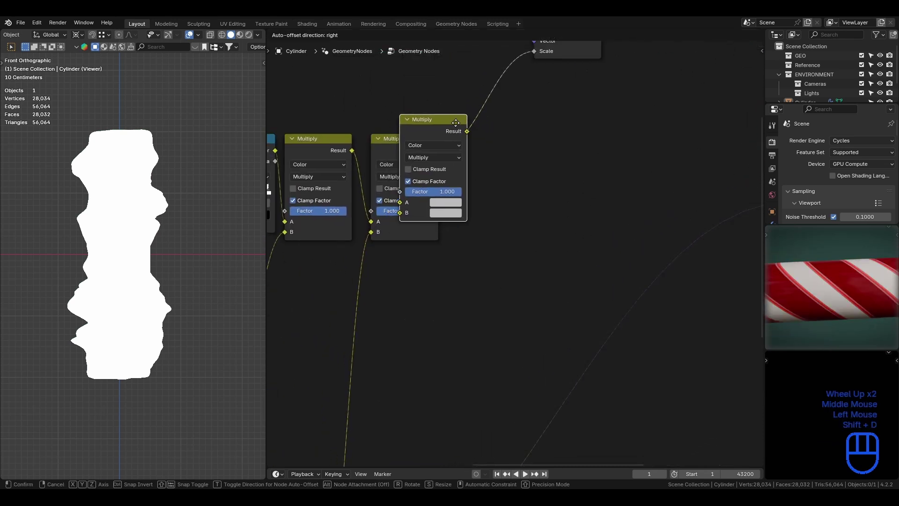
left_click(506, 129)
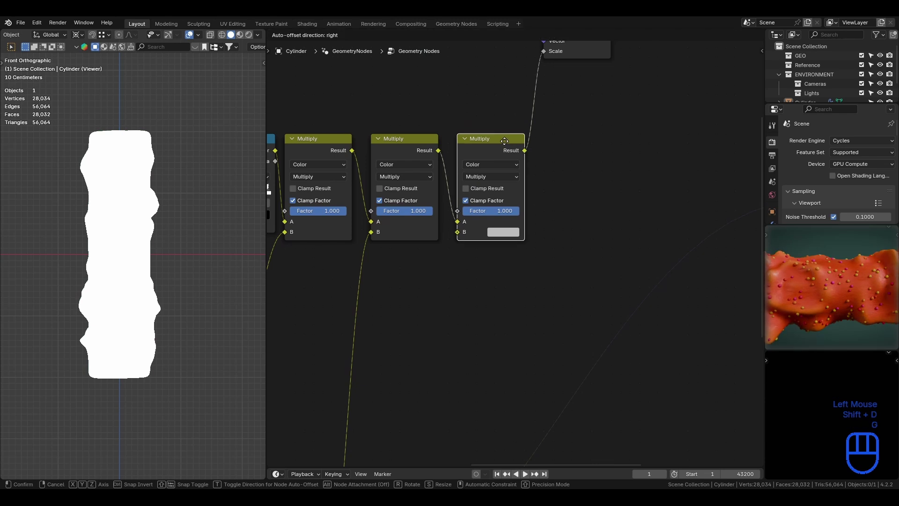
scroll(582, 163, "down", 2)
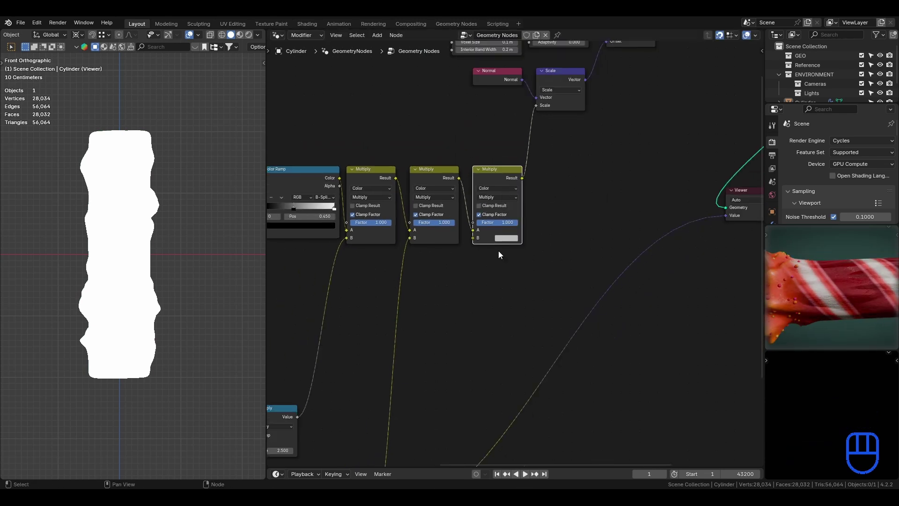
key("ctrl+s")
- Select the whole second Z mask chain and move it closer beneath the first mask chain
scroll(511, 293, "down", 3)
middle_click_drag(499, 304, 632, 136)
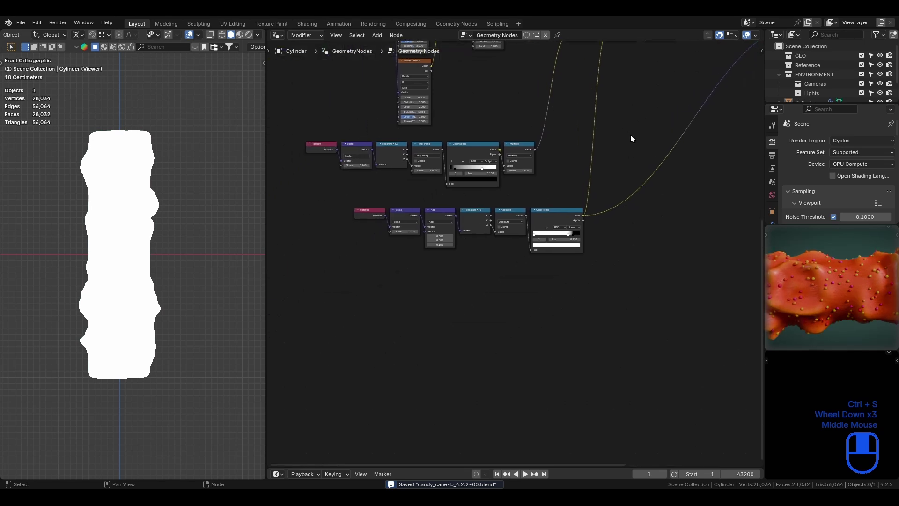
scroll(606, 184, "up", 3)
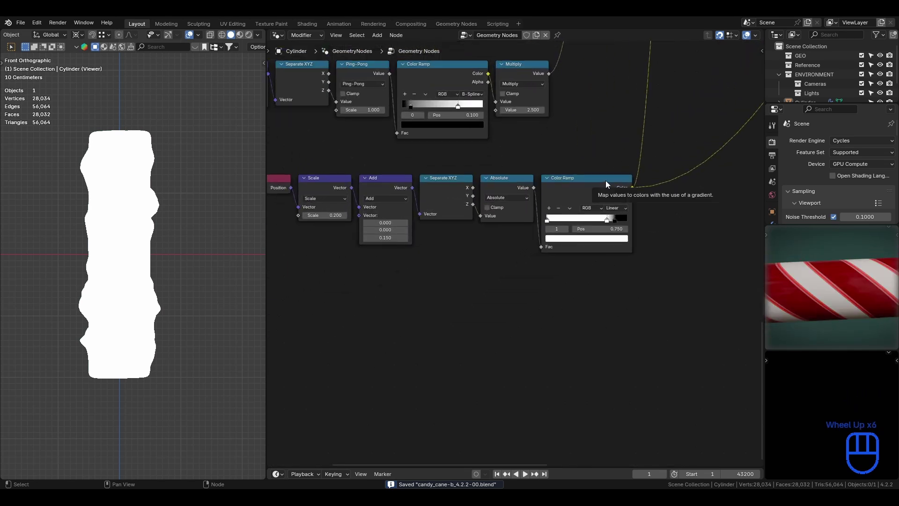
scroll(605, 180, "down", 3)
left_click_drag(326, 278, 543, 203)
middle_click_drag(525, 207, 647, 211)
scroll(647, 211, "up", 2)
key("g")
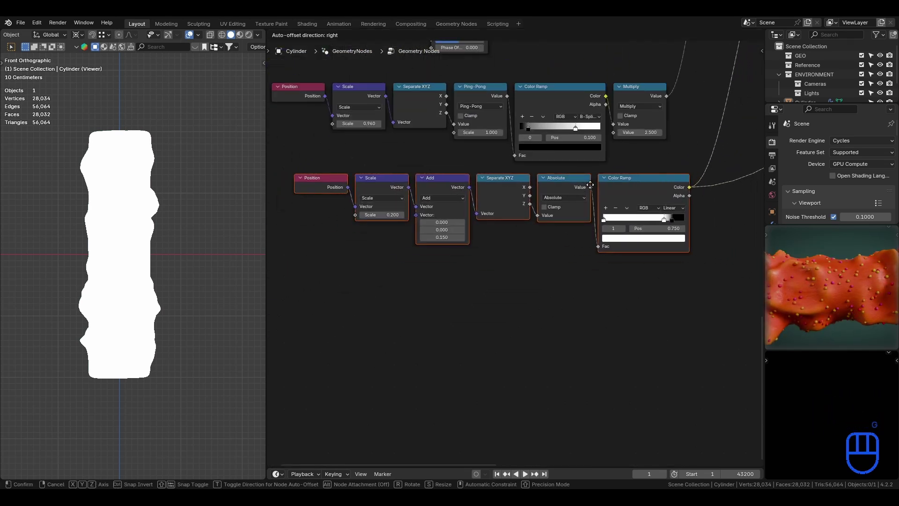
left_click(600, 181)
left_click(609, 271)
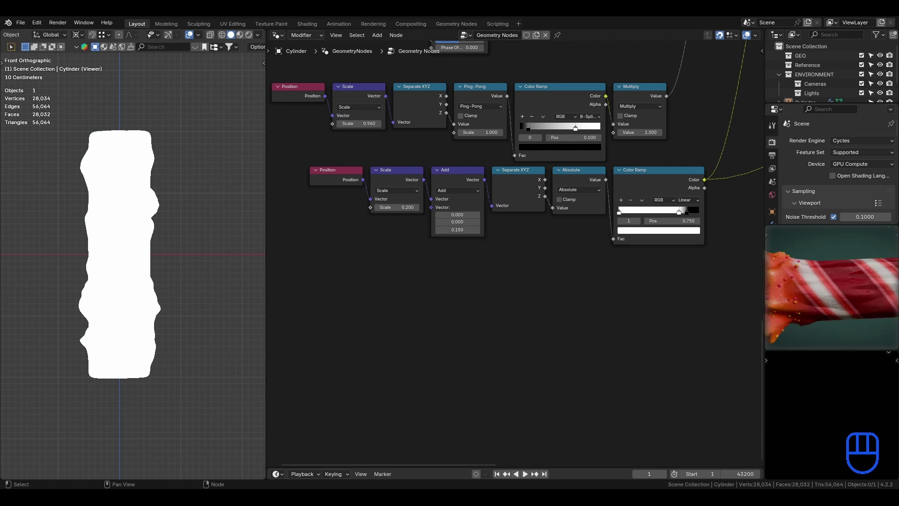
- Add a new Position node below the second mask chain
middle_click_drag(445, 308, 452, 266)
scroll(447, 263, "up", 2)
key("shift+a")
type("pos")
key("Return")
left_click(293, 265)
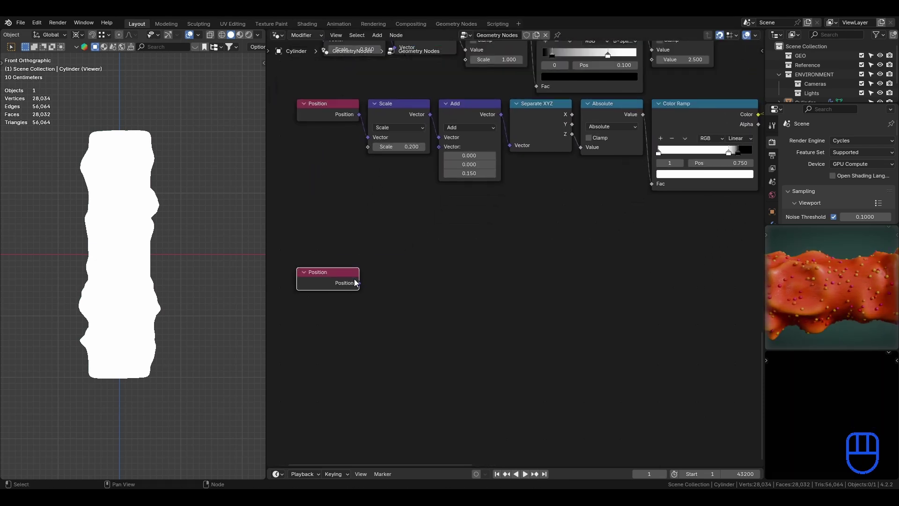
- Add a Subtract vector math node fed by the new Position node, and move the Position node back to leave a gap between them
left_click_drag(359, 283, 421, 288)
key("shift+a")
type("su")
key("BackSpace")
key("BackSpace")
type("mat")
key("BackSpace")
key("BackSpace")
key("BackSpace")
type("vec ma")
key("Return")
left_click(430, 256)
middle_click_drag(367, 272, 431, 226)
key("g")
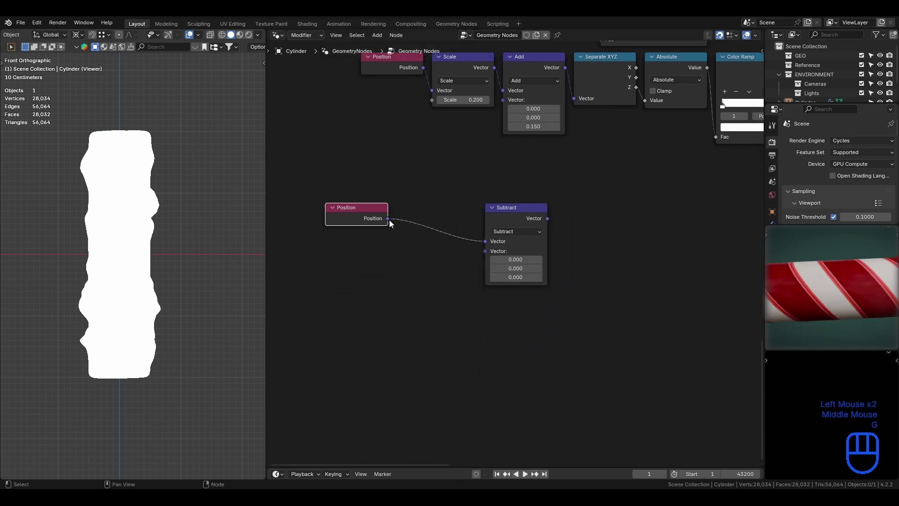
left_click(389, 220)
- Add a Vector-type Blur Attribute node fed by Position, connect it to Subtract's second vector input, and position it just below the link
key("shift+a")
type("blur a")
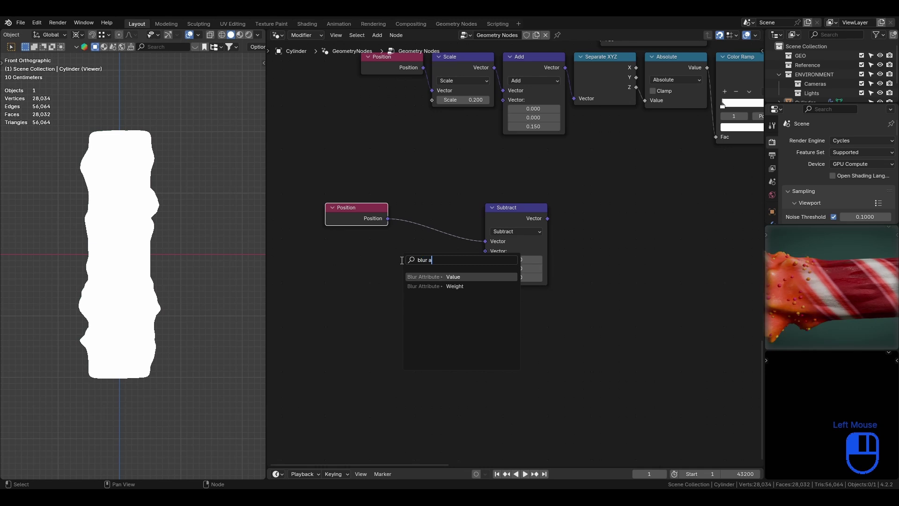
key("Return")
left_click(393, 268)
left_click_drag(459, 272, 485, 251)
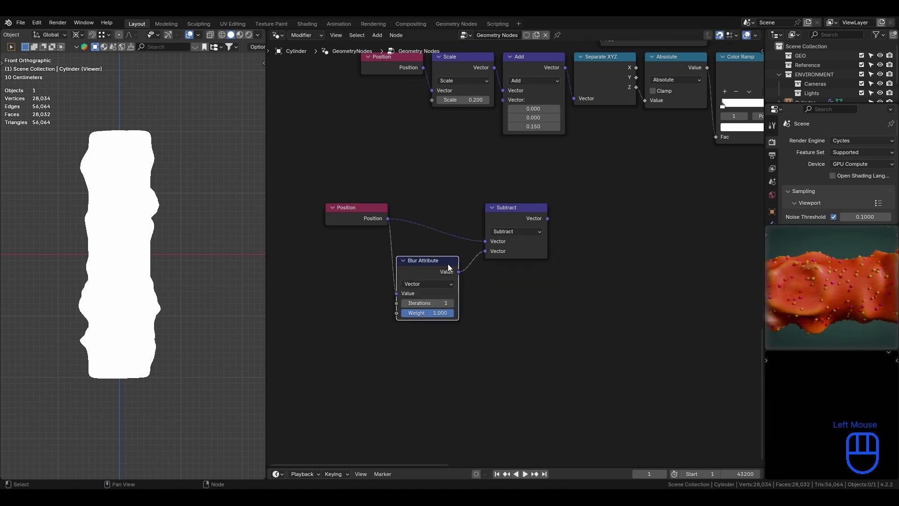
left_click(448, 264)
key("g")
left_click(458, 256)
- Preview the Subtract node's output with the Viewer and move the Viewer node away from the mask chains
left_click(535, 222, "ctrl+shift")
scroll(625, 202, "down", 2)
middle_click_drag(607, 196, 490, 225)
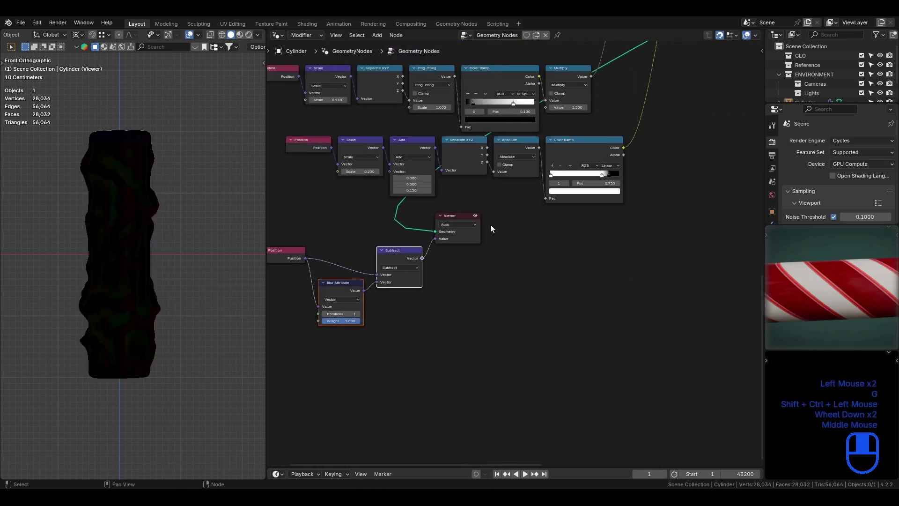
left_click(468, 216)
key("g")
left_click(686, 197)
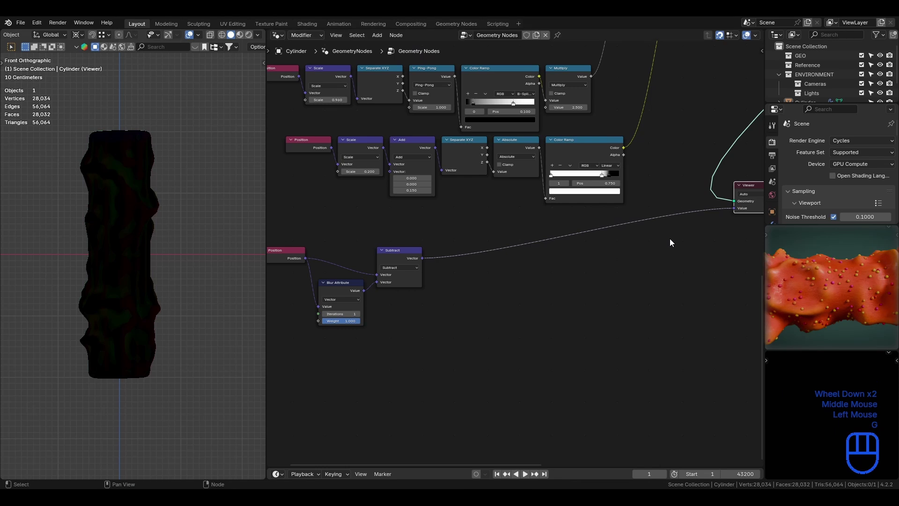
- Add a Vector Math node after Subtract, set it to Dot Product, and move the Subtract link to its second vector input
scroll(473, 266, "up", 2)
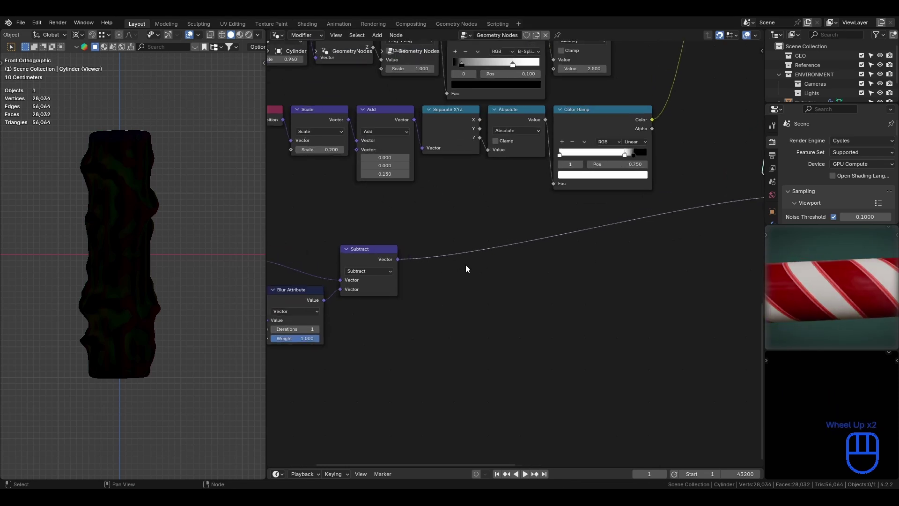
left_click_drag(402, 259, 424, 241)
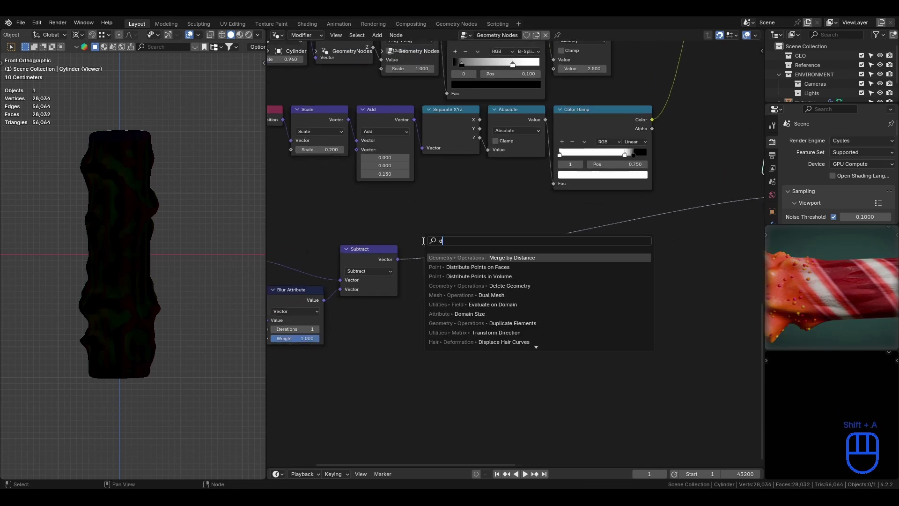
type("vecto")
key("BackSpace")
key("BackSpace")
type("tor mat")
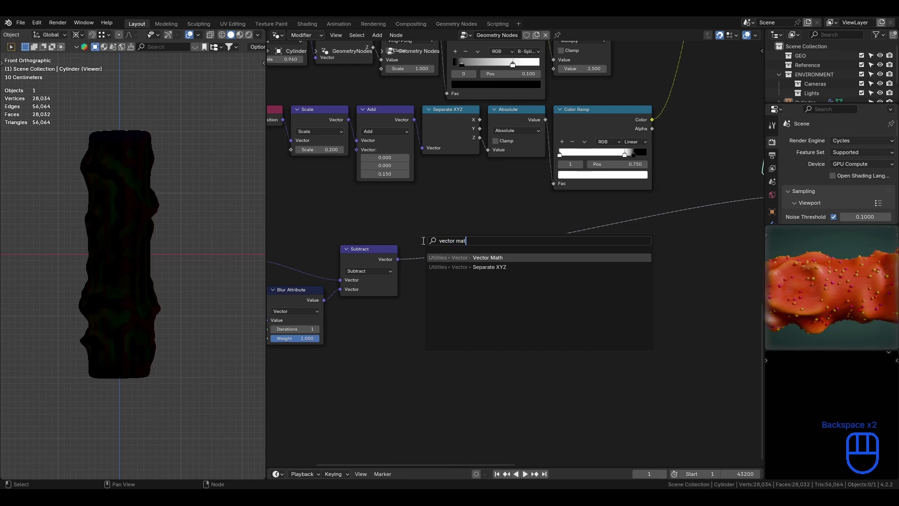
key("Return")
left_click(425, 241)
left_click(461, 262)
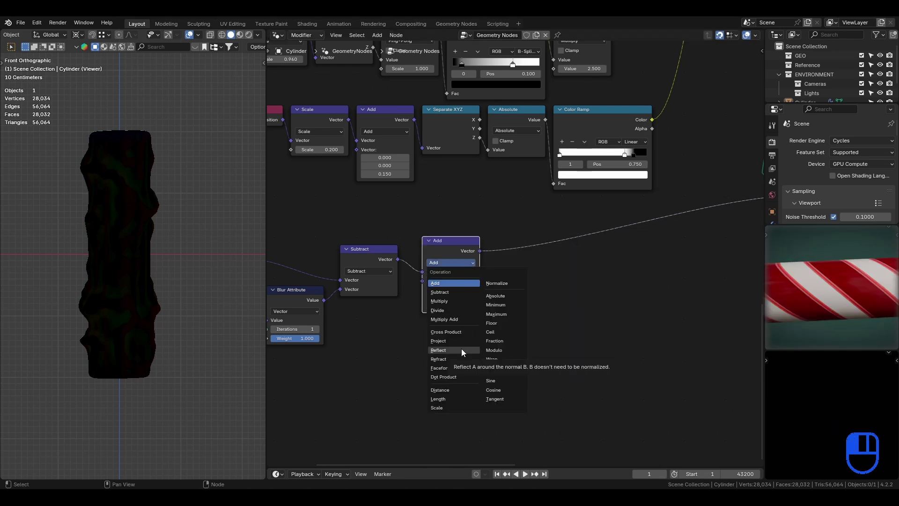
left_click(476, 375)
left_click_drag(422, 270, 422, 305)
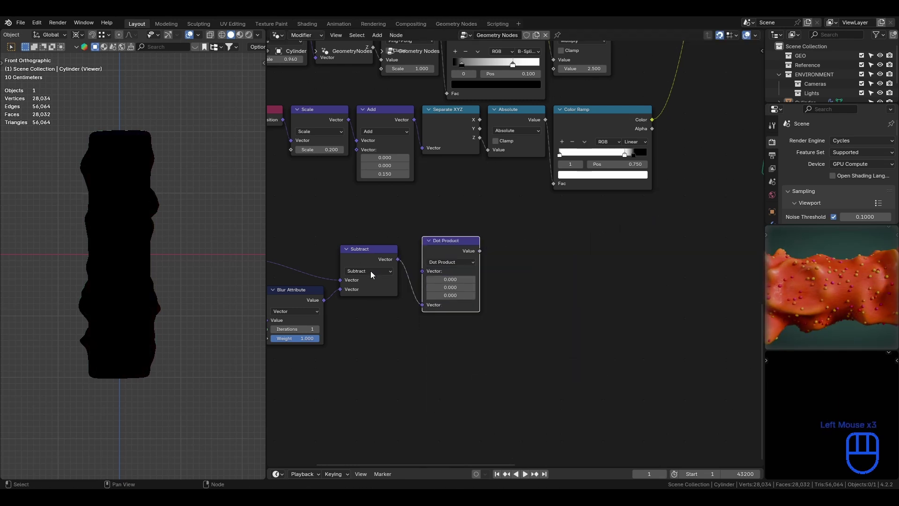
- Move the Subtract node slightly down and add a Normal node above it, feeding Dot Product's first vector input
left_click(381, 258)
key("g")
left_click(381, 267)
key("shift+a")
type("norm")
key("Return")
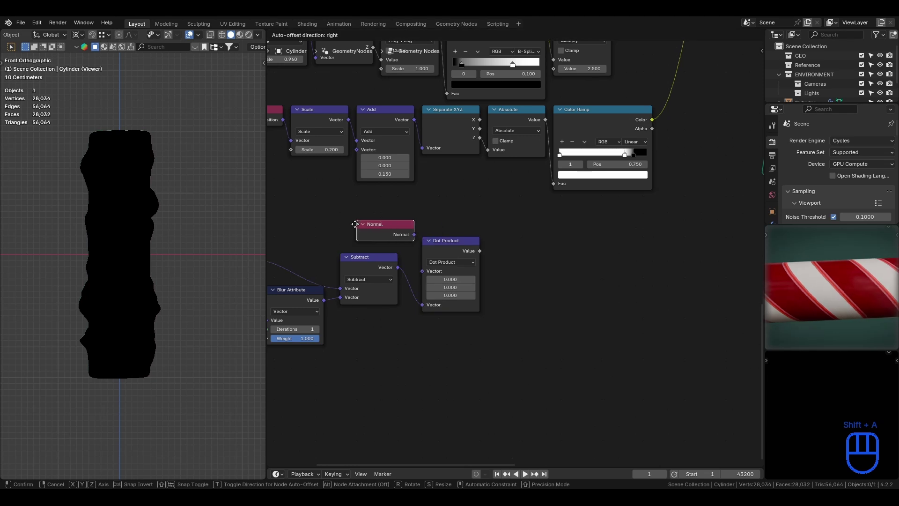
left_click(374, 229)
- Preview the Dot Product output with the Viewer and move the Viewer node well away from the chain
left_click(476, 244, "ctrl+shift")
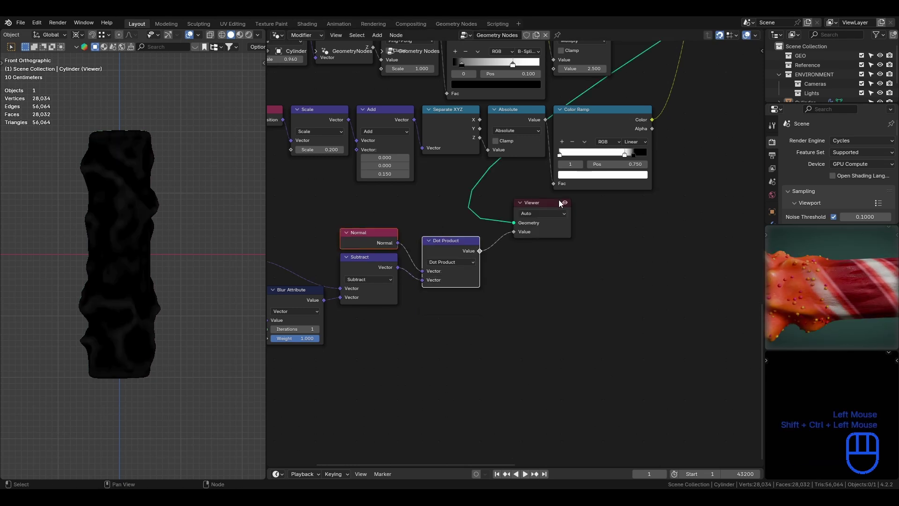
left_click(542, 204)
middle_click_drag(542, 204, 490, 252)
key("g")
left_click(691, 259)
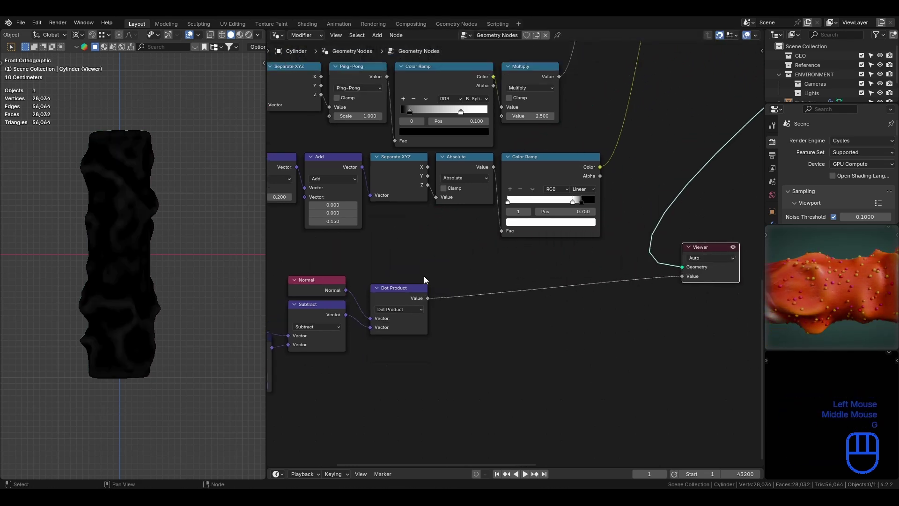
- Place Dot Product level with the Normal node and insert a Math node on its output link
middle_click_drag(426, 279, 509, 254)
left_click(494, 263)
key("g")
left_click(478, 256)
key("shift+a")
type("math")
key("Return")
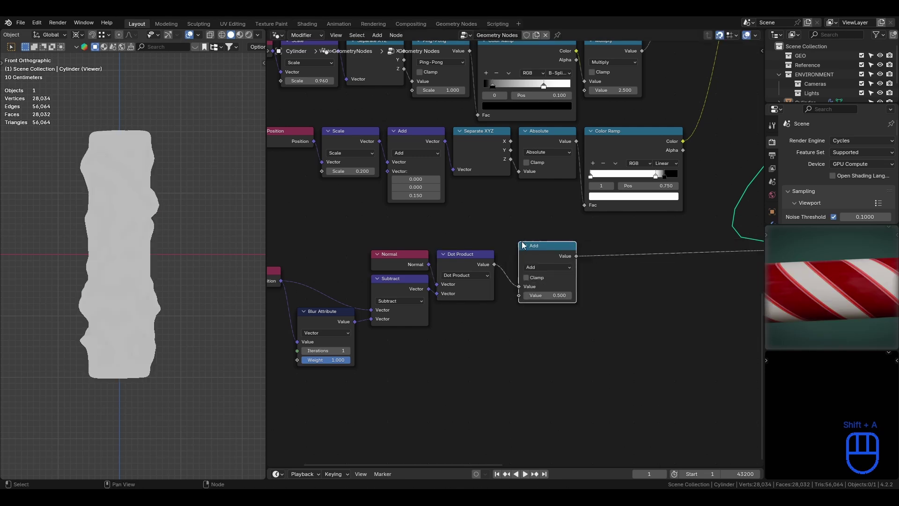
left_click(515, 254)
- Set the new Math node to Multiply with a value of 25
left_click(531, 276)
left_click(533, 314)
left_click(535, 304)
type("25")
key("Return")
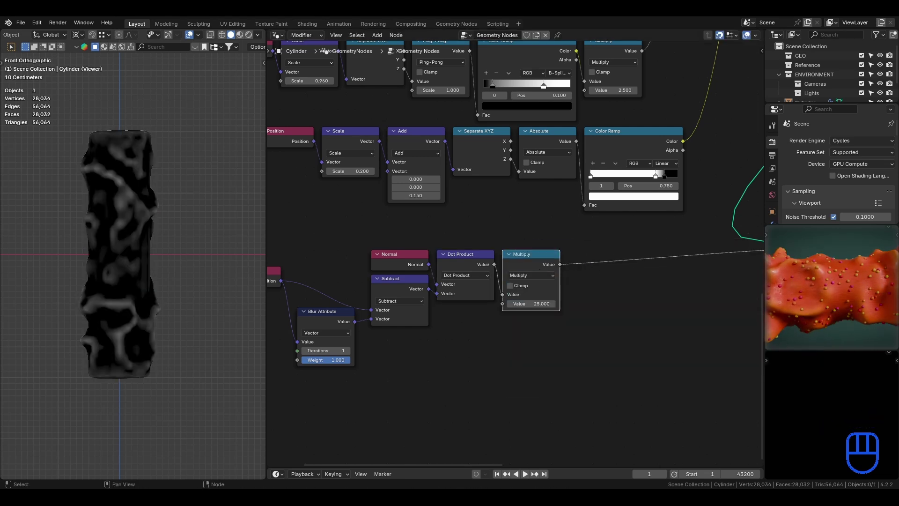
- Insert a Color Ramp node between the 25-value Multiply node and the Viewer
middle_click_drag(600, 283, 477, 268)
key("shift+a")
type("color r")
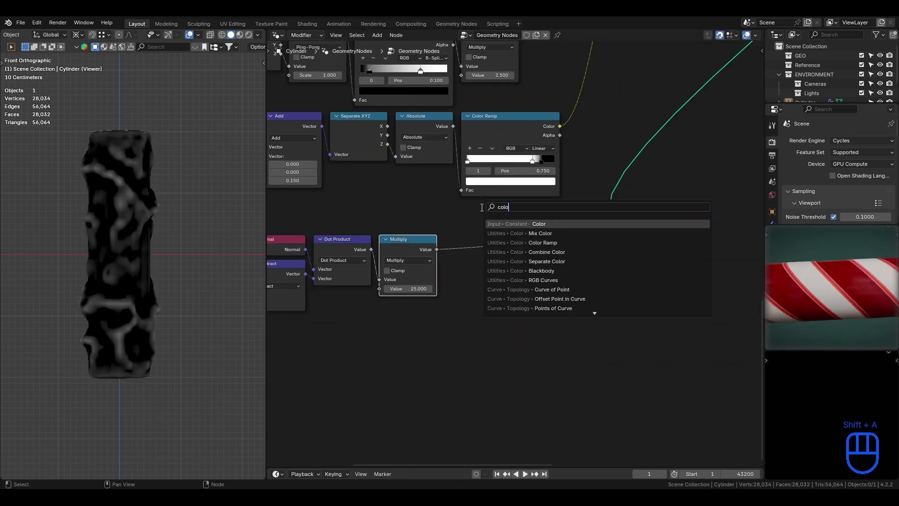
key("Return")
left_click(448, 232)
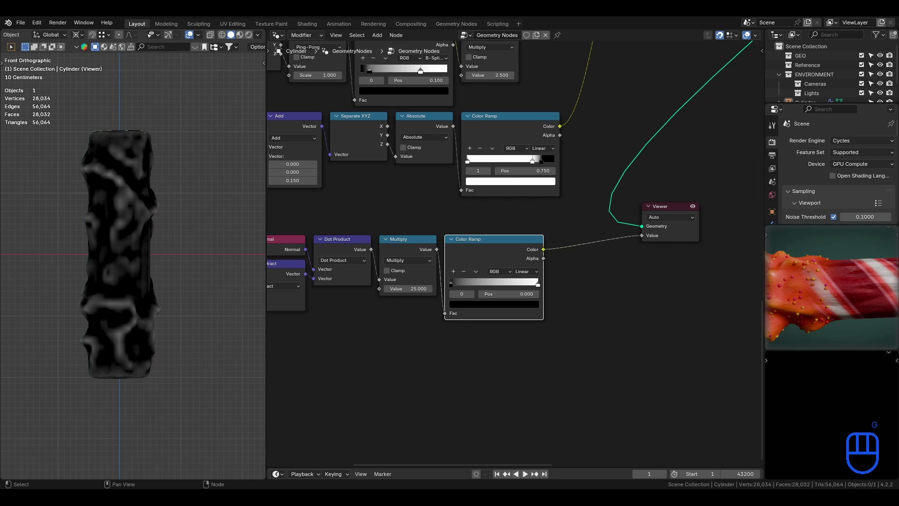
- Set the white stop of the new Color Ramp to position 0.1
left_click_drag(537, 284, 460, 284)
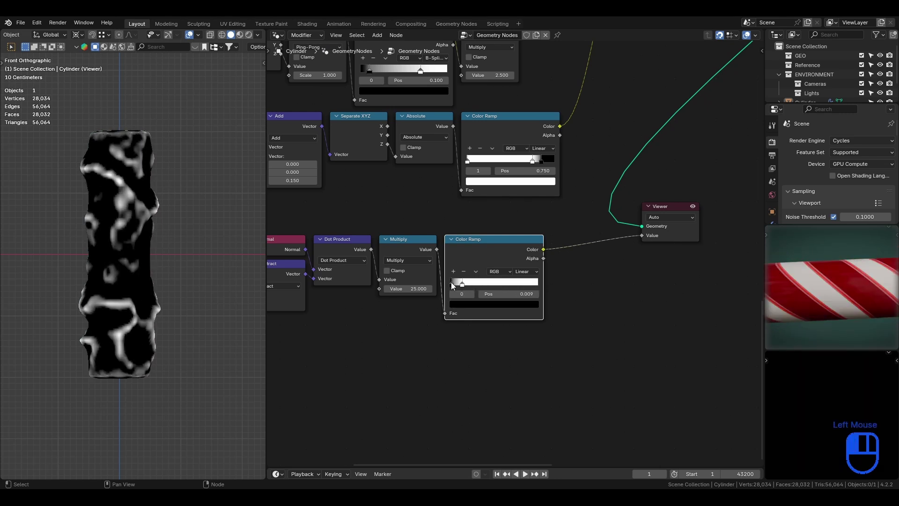
scroll(450, 282, "up", 2)
left_click_drag(433, 305, 429, 305)
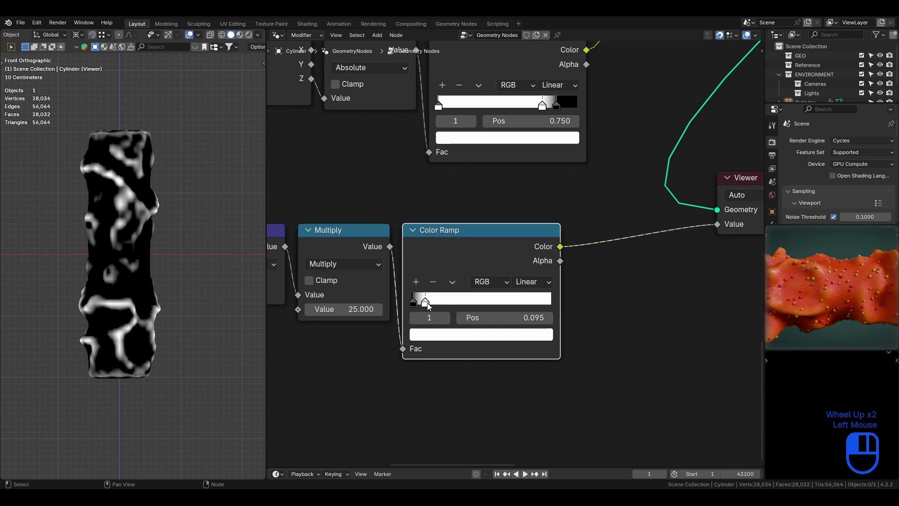
left_click(506, 318)
type(".1")
key("Return")
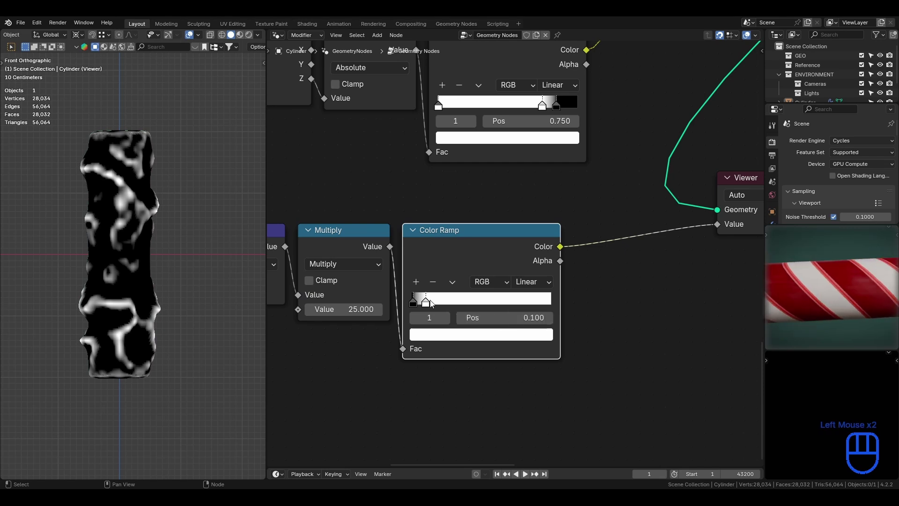
- Set the new Color Ramp's black stop to position 0.01 and save the file
left_click(413, 303)
left_click(491, 317)
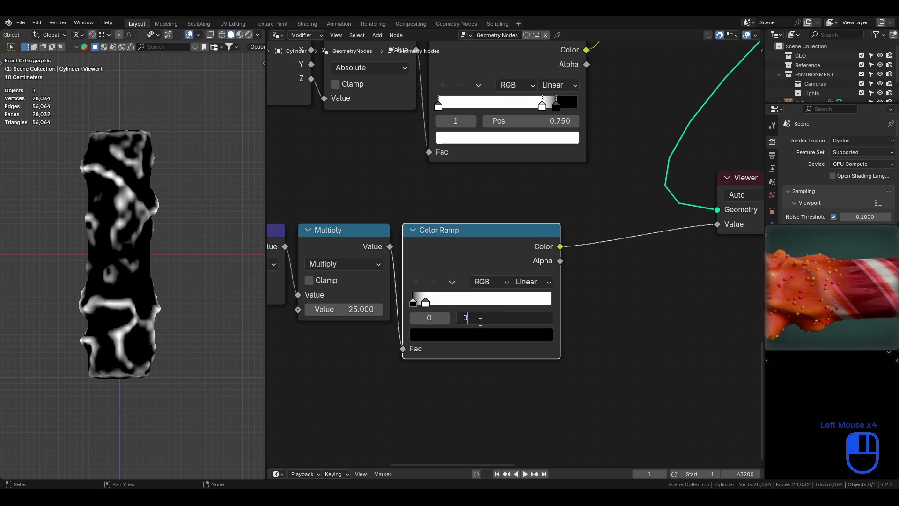
key("Return")
key("ctrl+s")
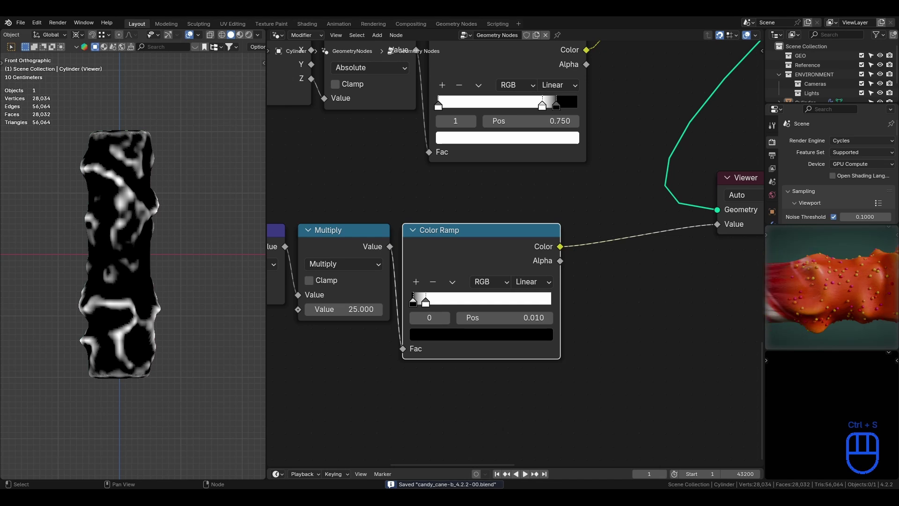
- Shift the whole third mask chain horizontally so its Color Ramp ends level with the first chain's Multiply node
scroll(607, 317, "down", 11)
middle_click_drag(442, 321, 503, 308)
left_click_drag(297, 329, 592, 224)
key("g")
key("x")
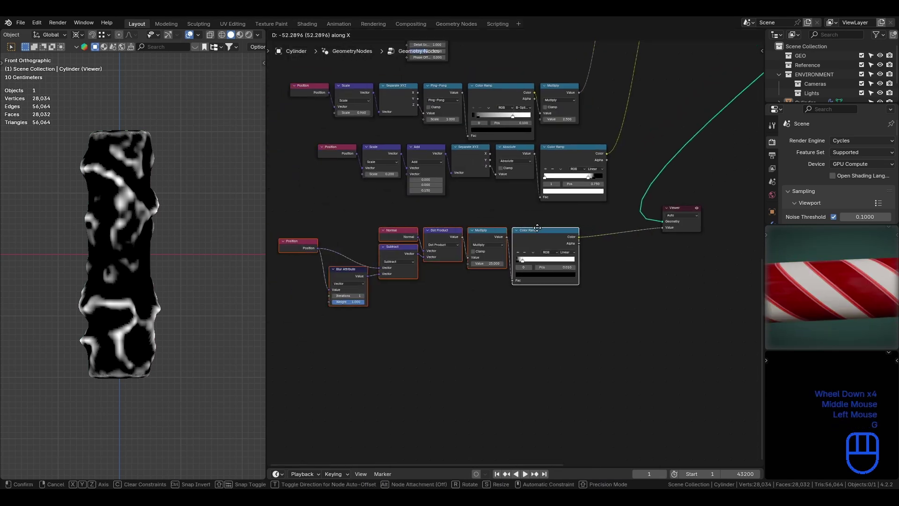
left_click(590, 226)
- Connect the third mask's Color Ramp output to the displacement's multiply chain and move the Viewer node further out
middle_click_drag(589, 226, 453, 276)
left_click_drag(443, 283, 584, 120)
middle_click_drag(548, 385, 594, 220)
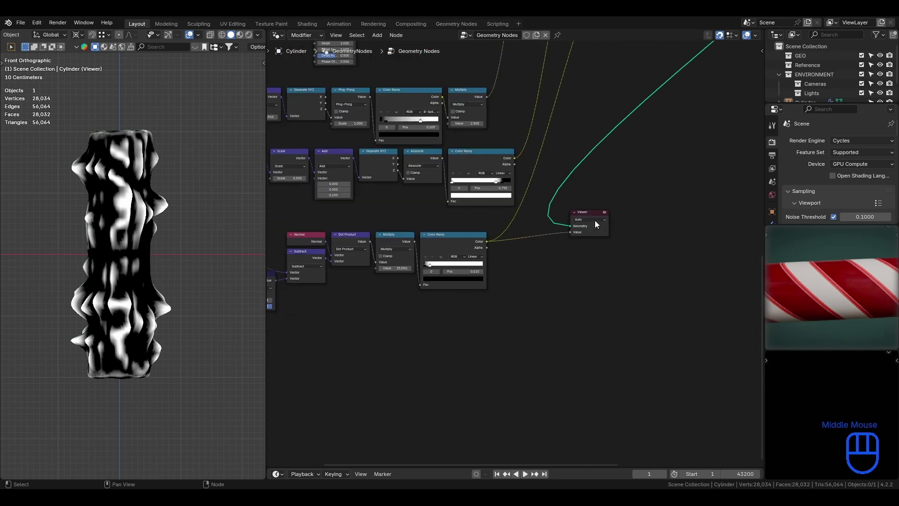
left_click(594, 220)
key("g")
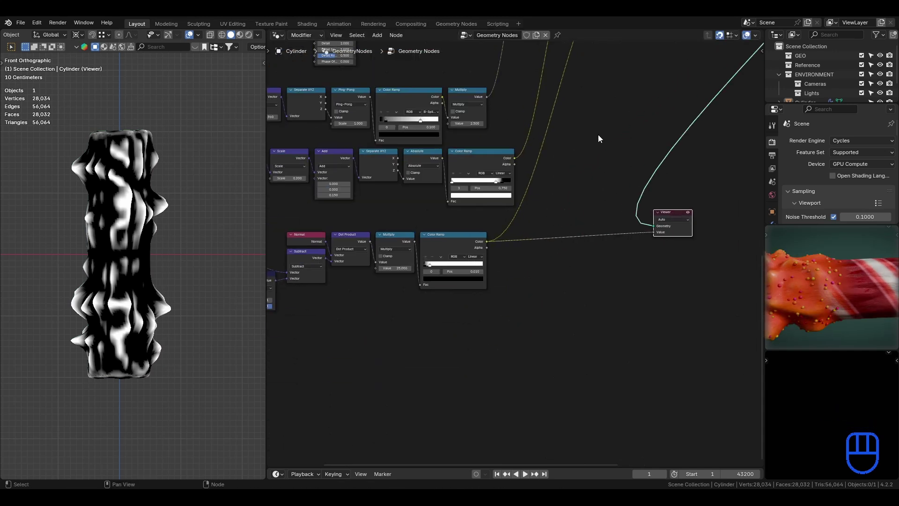
- Add a reroute across the third Color Ramp's output links and move it away from the ramp
scroll(518, 253, "up", 4)
right_click_drag(490, 215, 494, 253, "shift")
key("g")
left_click(545, 243)
- Add a Noise Texture node below the third Color Ramp and feed its Vector input from a new Normal node
middle_click_drag(523, 283, 586, 212)
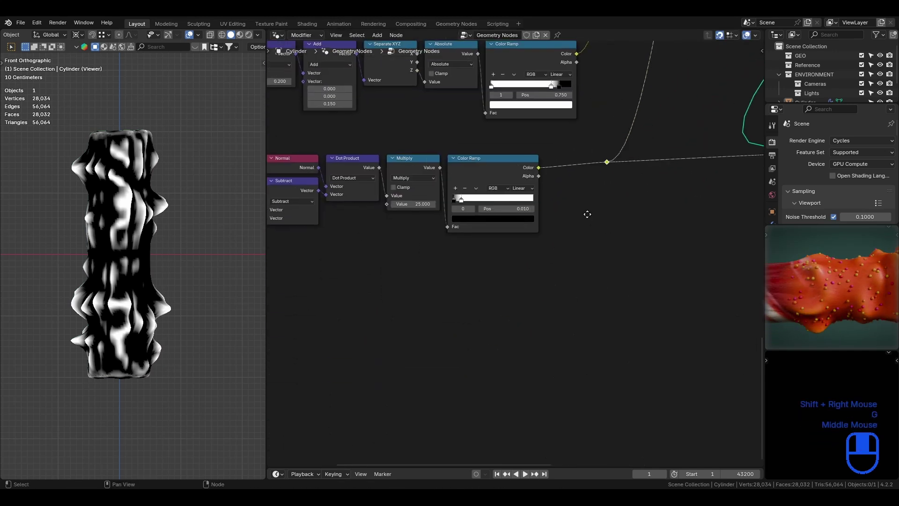
key("shift+a")
left_click(533, 245)
type("noise")
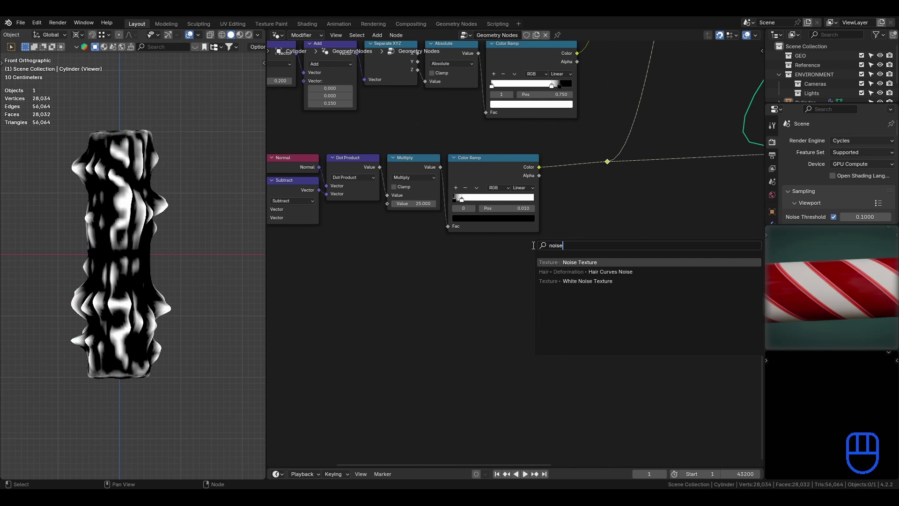
key("Return")
left_click(512, 240)
left_click_drag(485, 296, 434, 271)
key("Return")
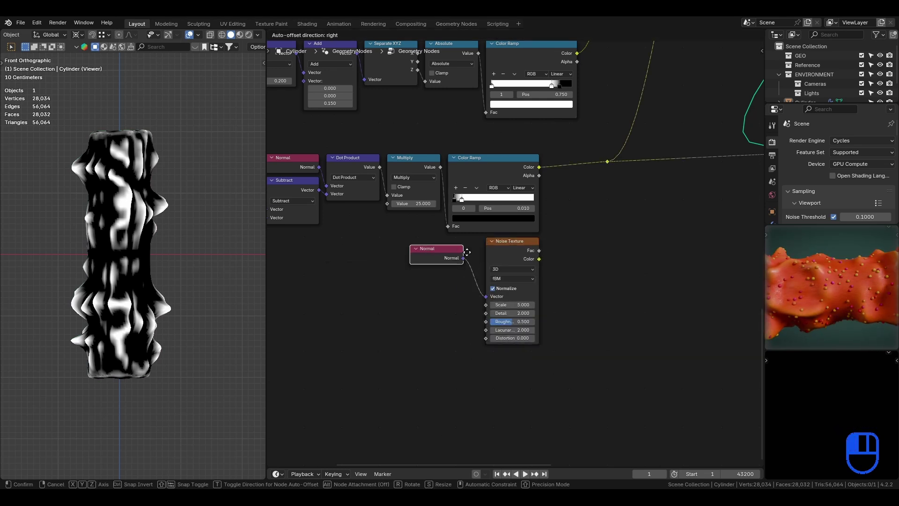
left_click(476, 247)
- Combine the third Color Ramp's color and the Noise Texture's Fac in a color mix node, and place it before the reroute
middle_click_drag(654, 244, 560, 280)
left_click_drag(513, 198, 582, 197)
right_click_drag(433, 246, 442, 296, "ctrl+shift")
left_click(478, 255)
key("g")
left_click(528, 226)
- Set the color mix node's blending mode to Mix and move the Color Ramp link from A to Factor
scroll(528, 224, "up", 3)
left_click(529, 215)
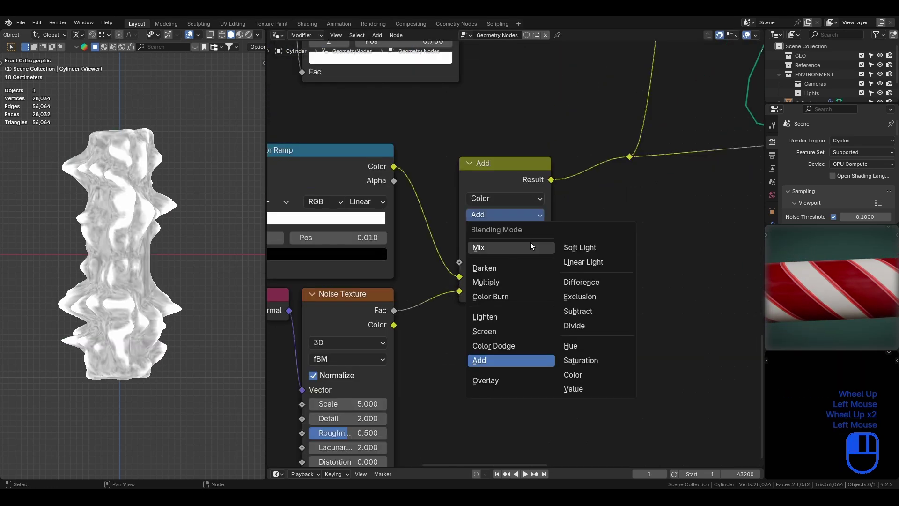
left_click(531, 243)
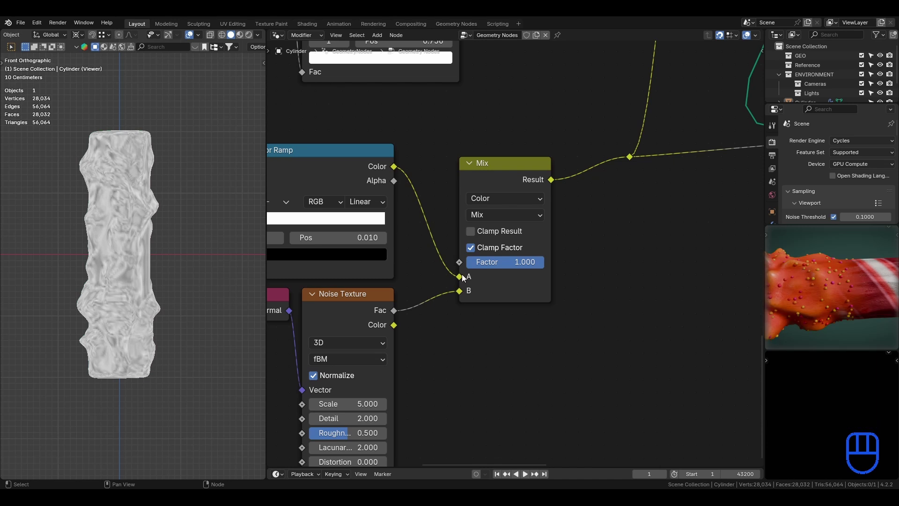
mouse_move(462, 276)
left_mouse_down()
mouse_move(449, 264)
mouse_move(459, 267)
left_mouse_up()
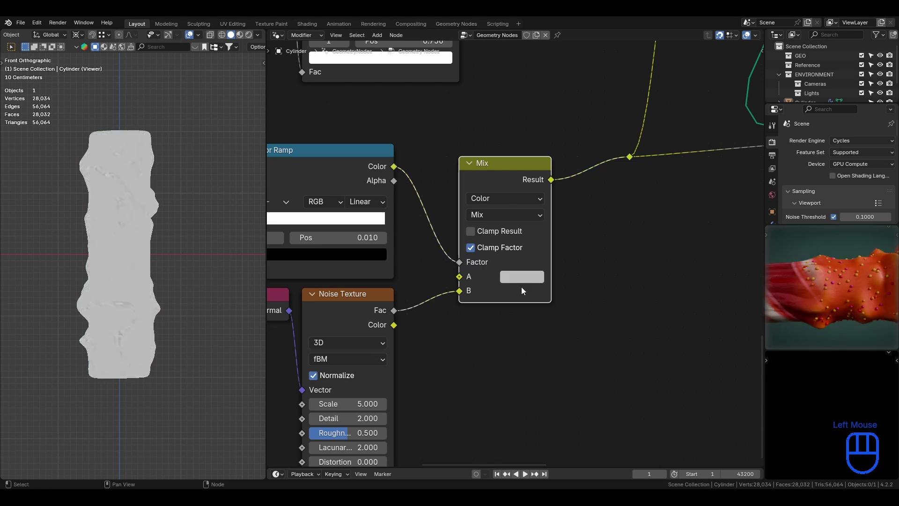
- Set the Mix node's A color to white and save the file
left_click(542, 275)
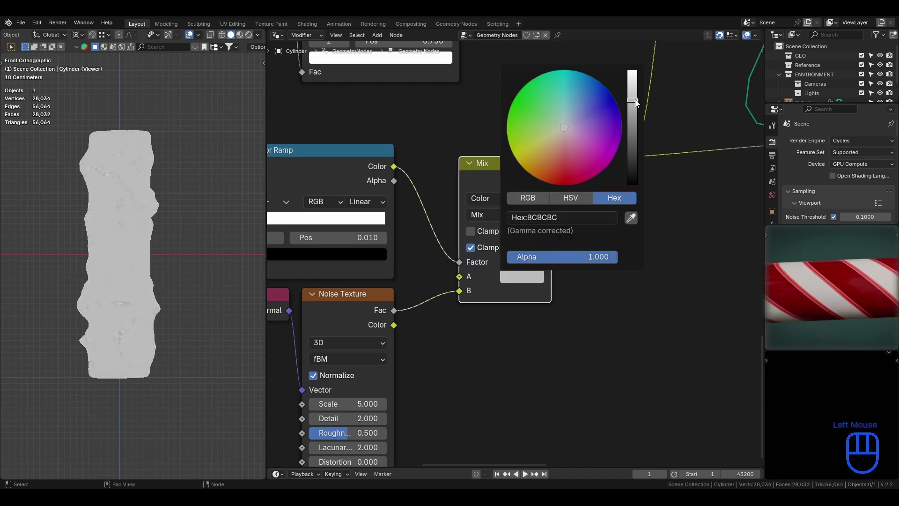
left_click_drag(635, 99, 632, 71)
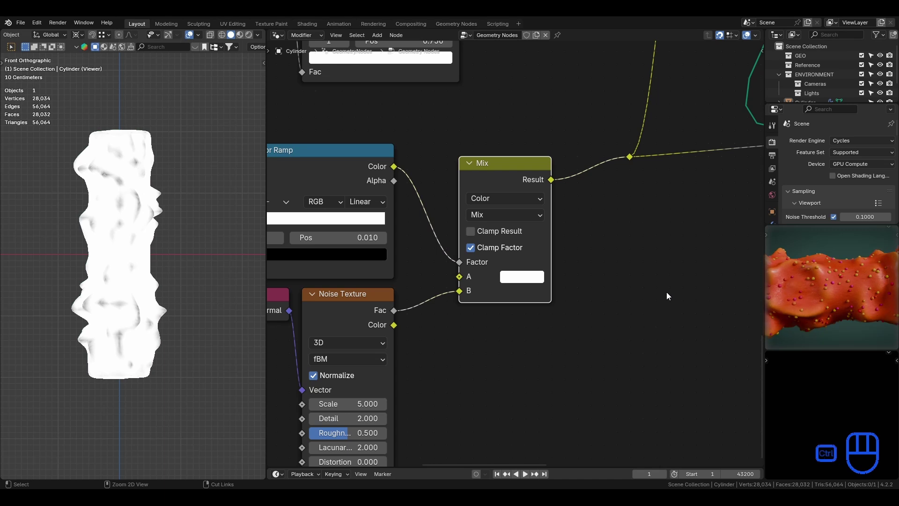
key("ctrl+s")
key("ctrl+s")
- Set the new Noise Texture's dimensions to 4D and raise its W value
middle_click_drag(488, 345, 632, 257)
left_click(517, 259)
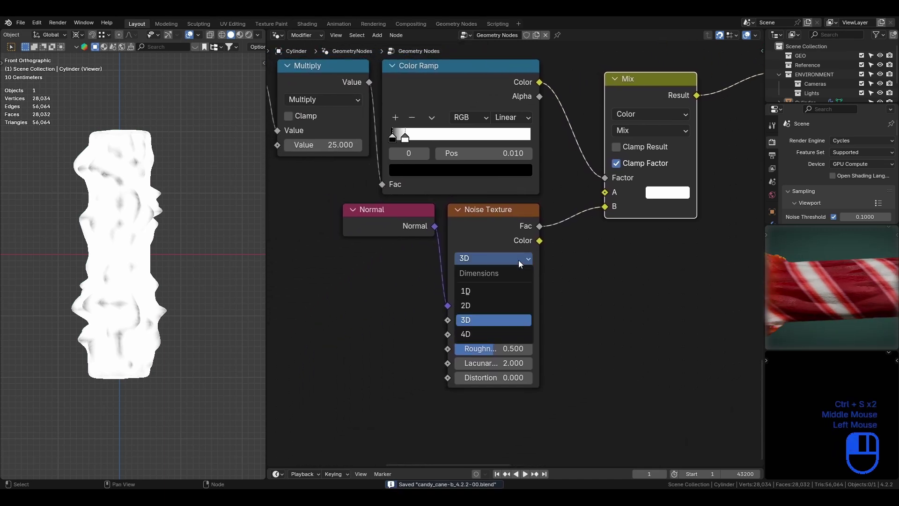
left_click(501, 333)
left_click_drag(506, 321, 533, 320)
- Inspect the displaced stick from several angles while adjusting the 4D Noise Texture's W value to 12.4
middle_click_drag(184, 171, 198, 238, "shift")
scroll(170, 229, "up", 6)
middle_click_drag(198, 238, 237, 250)
left_click_drag(515, 321, 524, 321)
scroll(214, 271, "down", 2)
key("KP_1")
scroll(215, 271, "down", 1)
middle_click_drag(214, 270, 186, 256, "shift")
left_click_drag(484, 319, 510, 319)
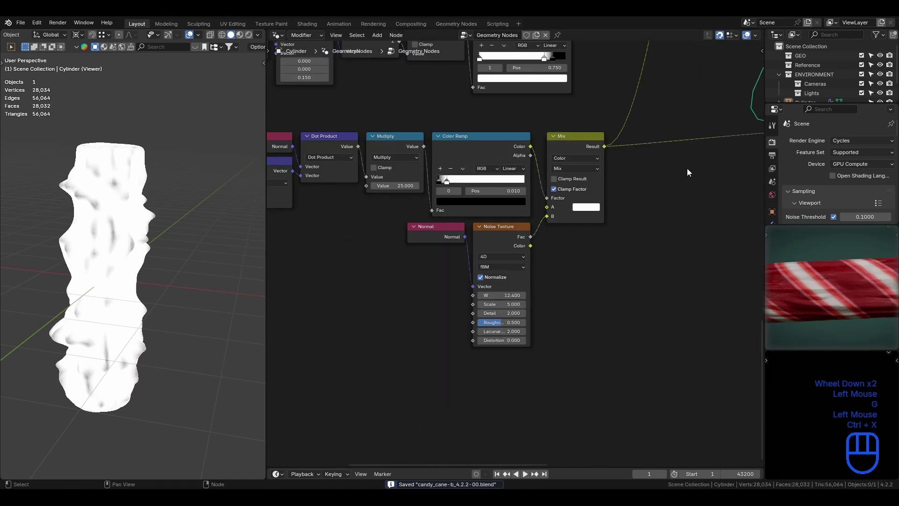
- Set the Z value of the second mask chain's Add node to 0.73
scroll(687, 173, "down", 2)
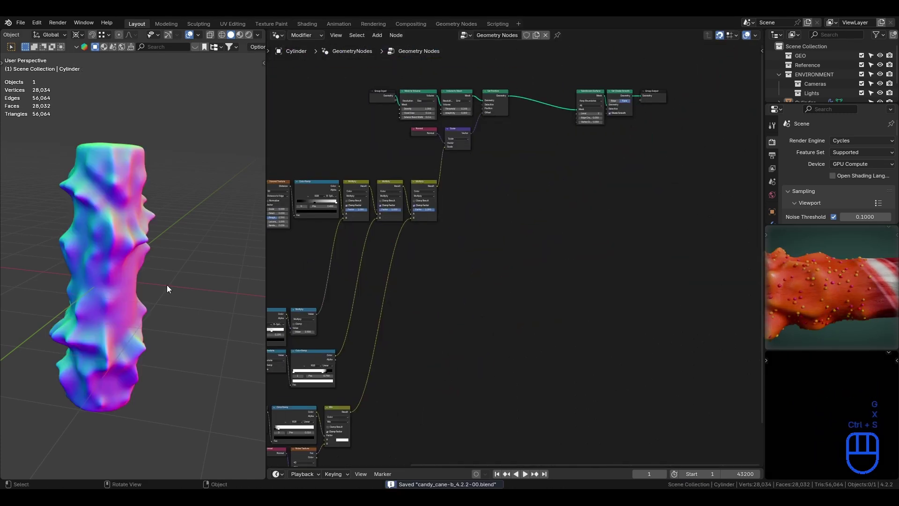
middle_click_drag(167, 284, 206, 244)
scroll(546, 244, "up", 2)
scroll(545, 242, "up", 3)
middle_click_drag(546, 242, 567, 148)
mouse_move(454, 278)
left_mouse_down()
mouse_move(442, 278)
mouse_move(468, 278)
mouse_move(453, 278)
left_mouse_up()
left_click(453, 279)
left_click(487, 289)
- Save the file and set the 4D Noise Texture's W value to 17.4
middle_click_drag(523, 371, 468, 266, "shift")
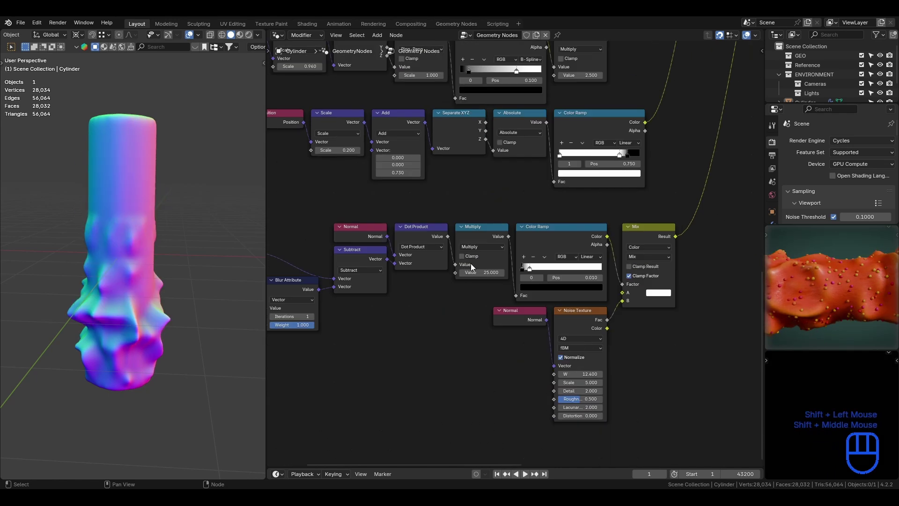
key("ctrl+s")
left_click_drag(580, 374, 611, 374)
- Move the third chain's Position, Blur Attribute, Normal, Subtract and Dot Product nodes back to leave a gap before Multiply
scroll(517, 254, "down", 3)
left_click_drag(287, 219, 620, 362)
scroll(422, 300, "up", 2)
middle_click_drag(284, 306, 396, 286)
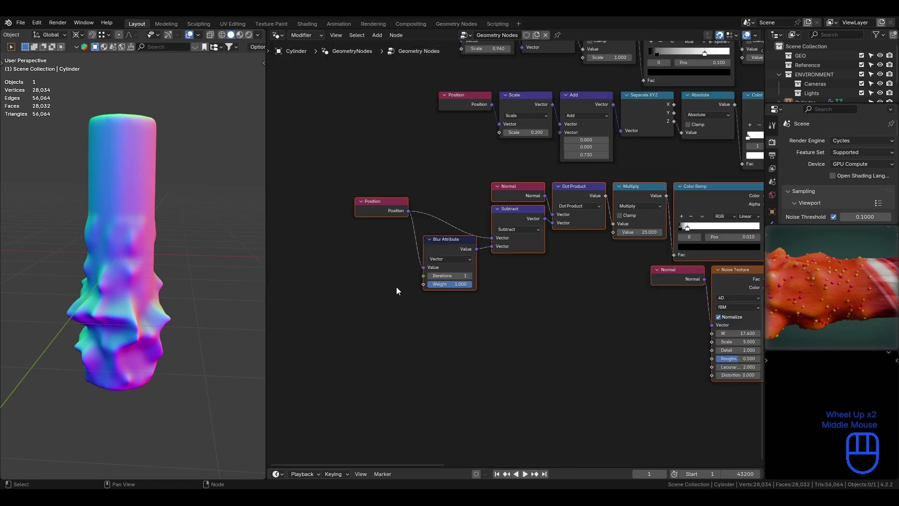
left_click_drag(342, 315, 568, 178)
key("g")
left_click(478, 185)
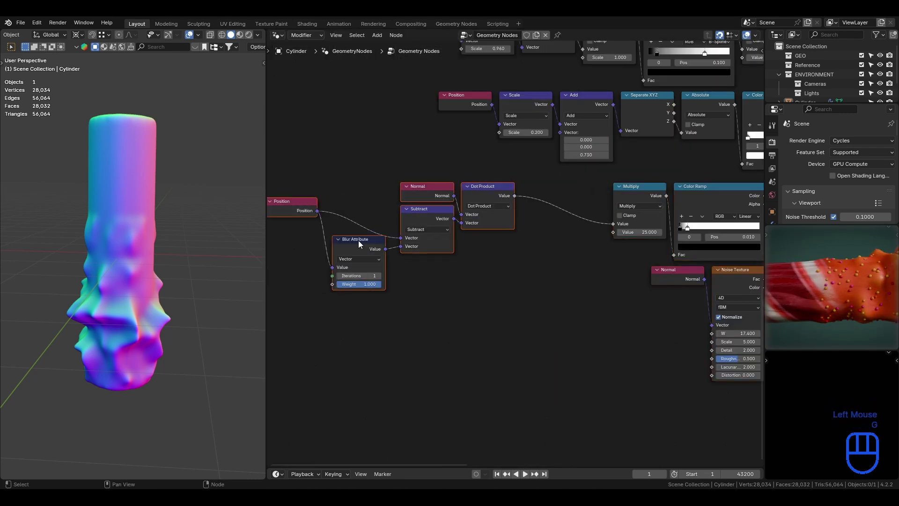
- Duplicate the Blur Attribute node and insert the copy between Dot Product and Multiply
left_click(358, 240)
key("shift+d")
left_click(547, 190)
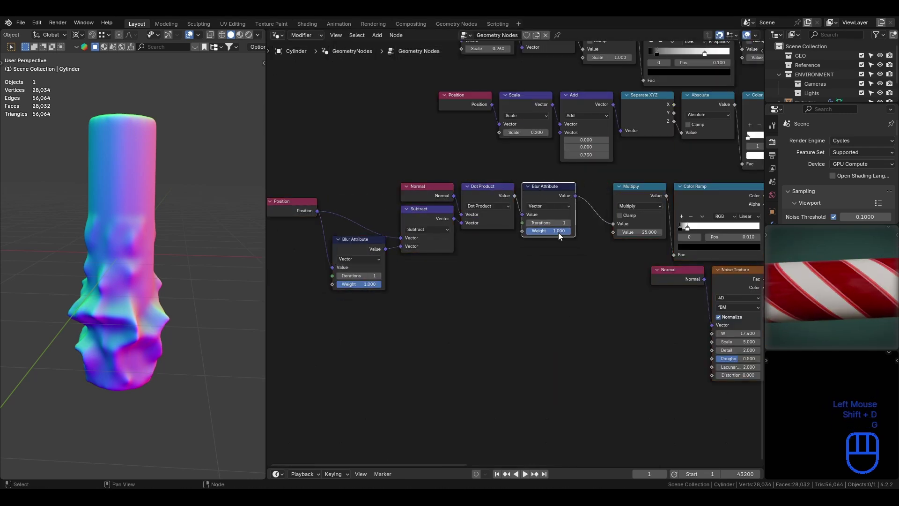
- Set the Blur Attribute after Dot Product to 8 iterations and close the gap in front of Multiply
double_click(569, 223)
triple_click(569, 222)
double_click(569, 223)
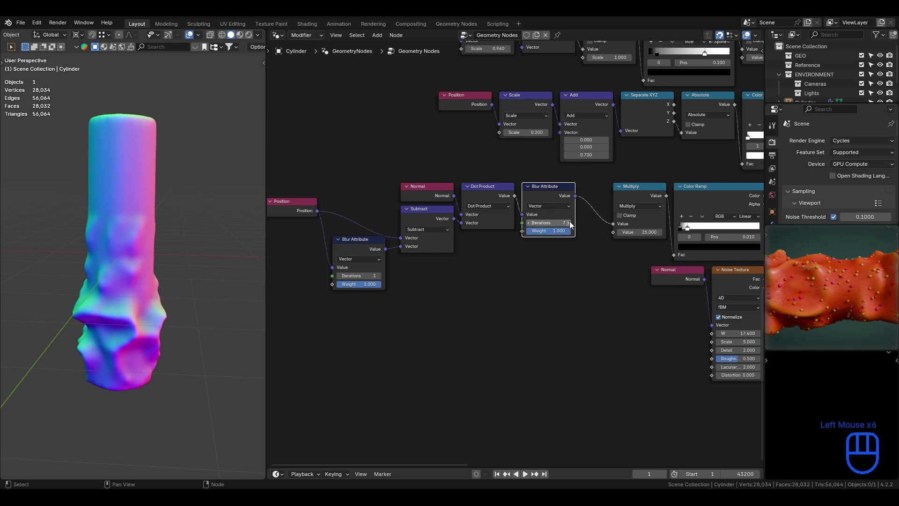
key("ctrl+s")
scroll(409, 289, "down", 2)
key("g")
scroll(516, 255, "up", 4)
left_click(517, 255)
key("ctrl+s")
- Set the 4D Noise Texture's W value to about 22, save the file and show the model in front view
middle_click_drag(516, 255, 490, 351)
scroll(511, 347, "down", 6)
middle_click_drag(555, 338, 472, 268)
left_click(574, 355)
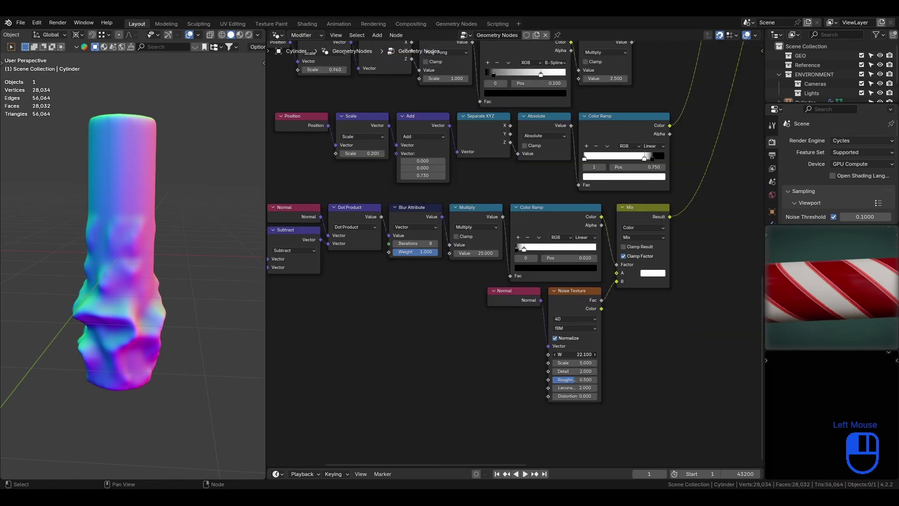
key("ctrl+s")
key("KP_1")
key("ctrl+s")
scroll(536, 152, "down", 6)
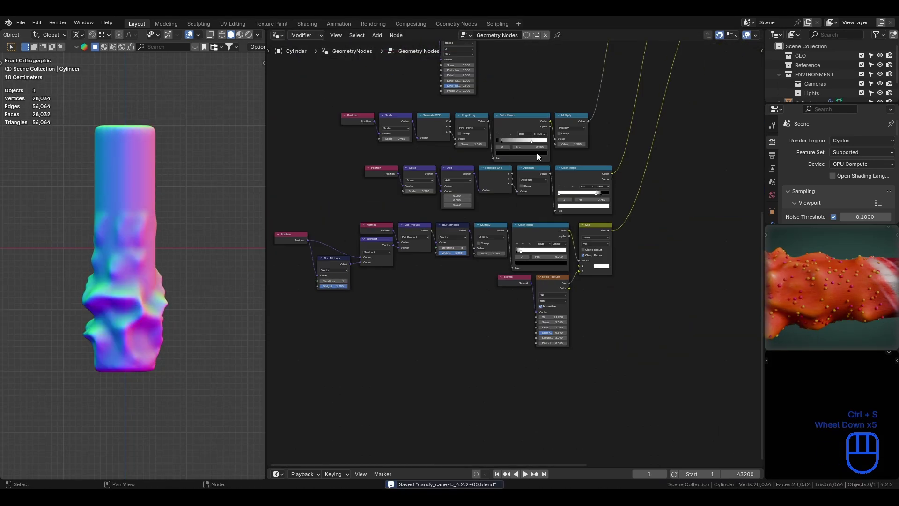
- Frame the Position-to-Color Ramp nodes of the Noise, Wave and Voronoi texture chain, label the frame SQUIGGLY LINE and save
scroll(545, 89, "down", 2)
middle_click_drag(544, 89, 566, 260)
scroll(566, 260, "up", 7)
scroll(515, 230, "down", 2)
left_click_drag(296, 102, 634, 291)
key("ctrl+j")
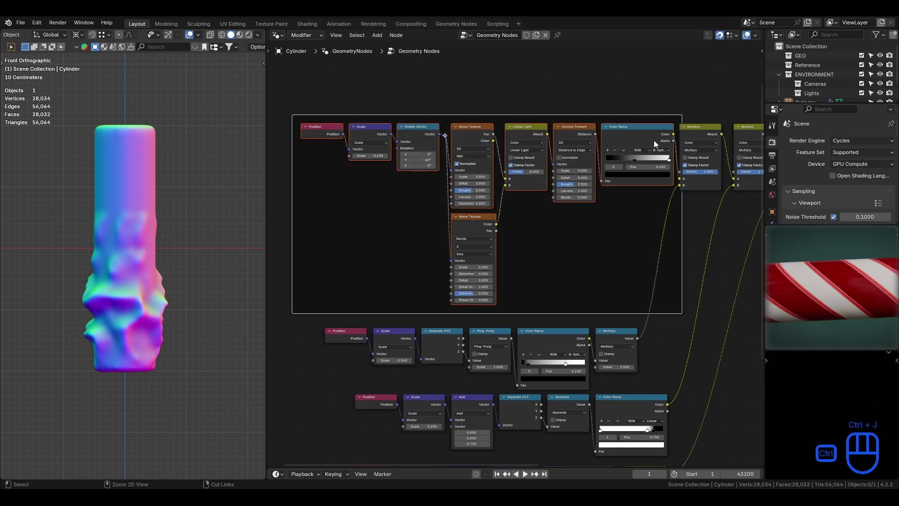
left_click(646, 116)
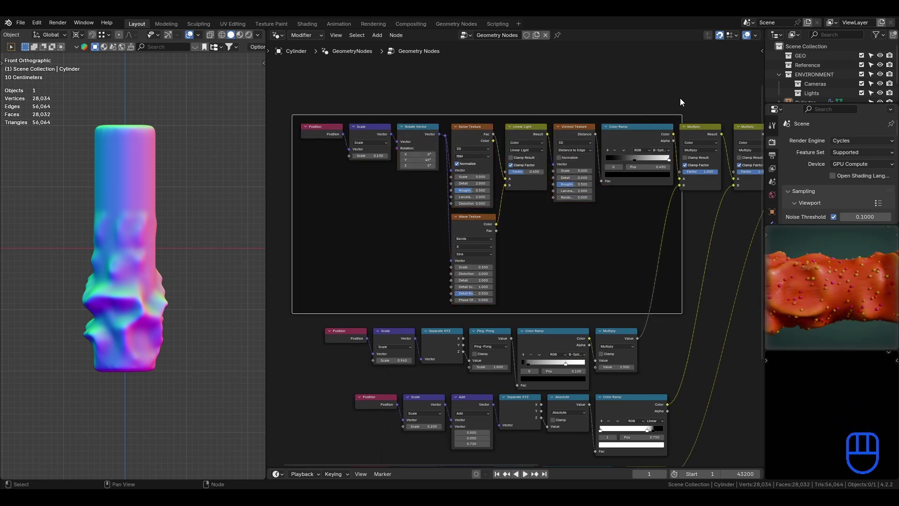
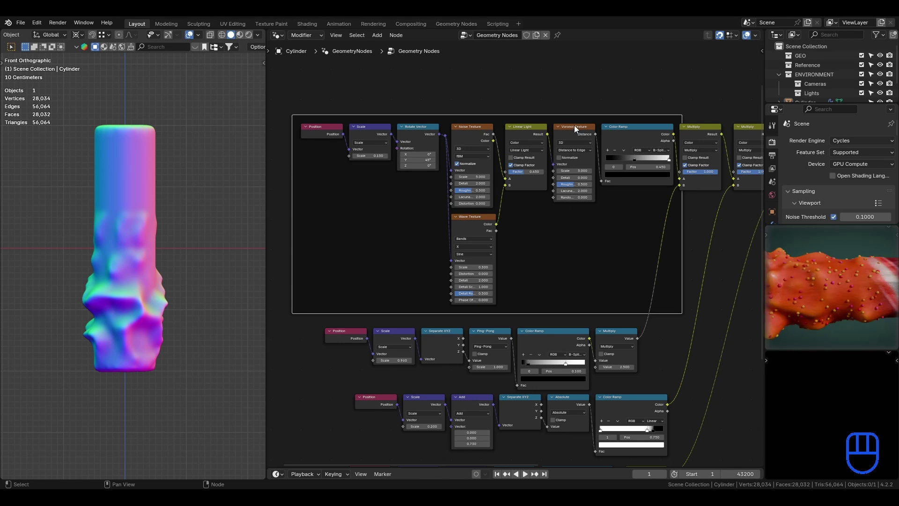
key("F2")
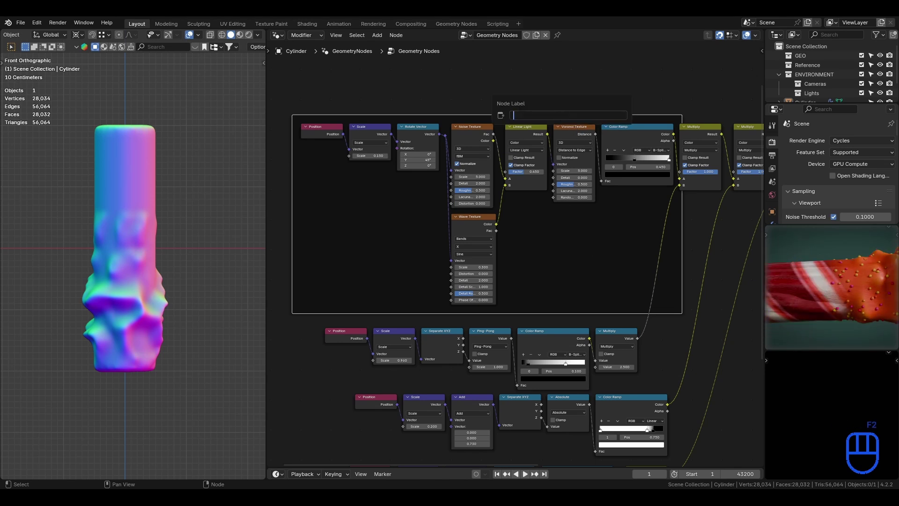
type("SQUIGGLY LINE")
key("Return")
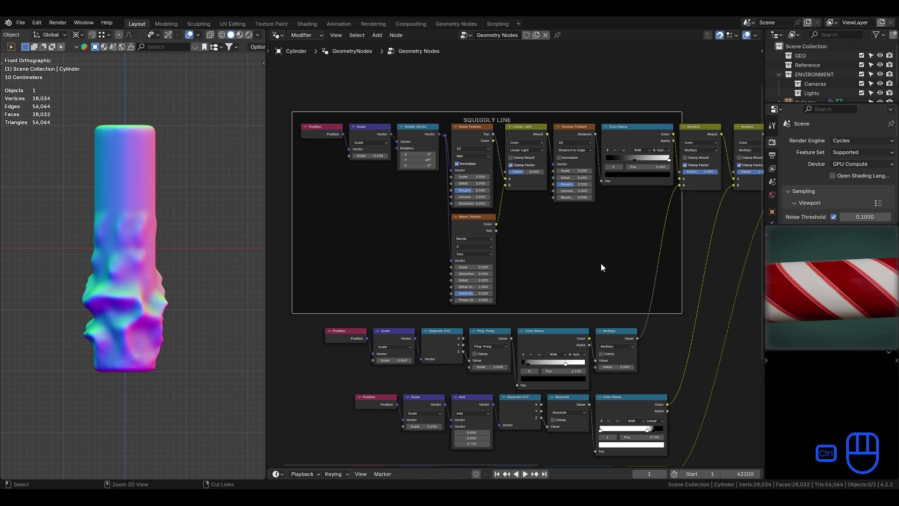
key("ctrl+s")
- Preview the SQUIGGLY LINE Color Ramp output and the Ping-Pong chain's Multiply output on the model
scroll(668, 331, "down", 2)
left_click(642, 153, "ctrl+shift")
middle_click_drag(643, 302, 403, 344)
scroll(403, 344, "down", 2)
left_click(557, 157, "ctrl+shift")
middle_click_drag(516, 248, 626, 188)
key("ctrl+s")
scroll(496, 295, "up", 2)
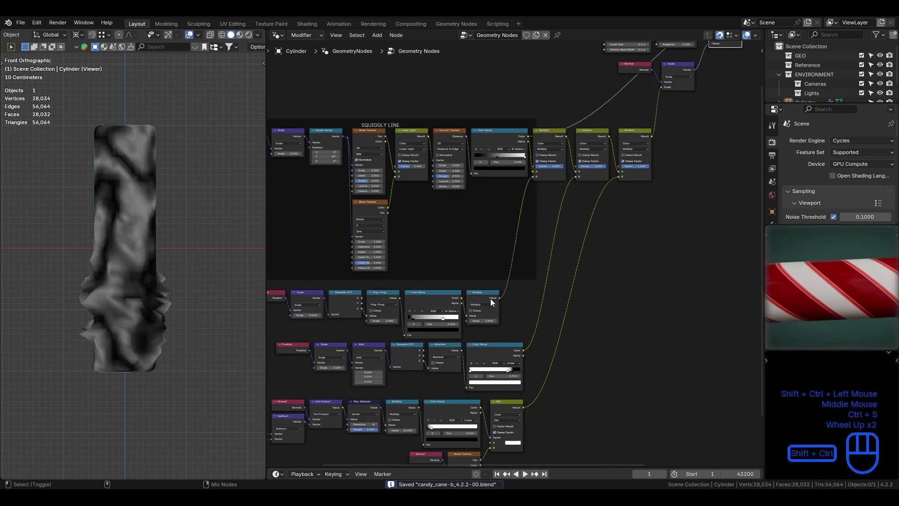
left_click(491, 299, "ctrl+shift")
- Frame the Ping-Pong mask chain from Position to Multiply, label the frame TOP MIDDLE BOTTOM and save
middle_click_drag(532, 311, 656, 213)
left_click_drag(364, 202, 616, 230)
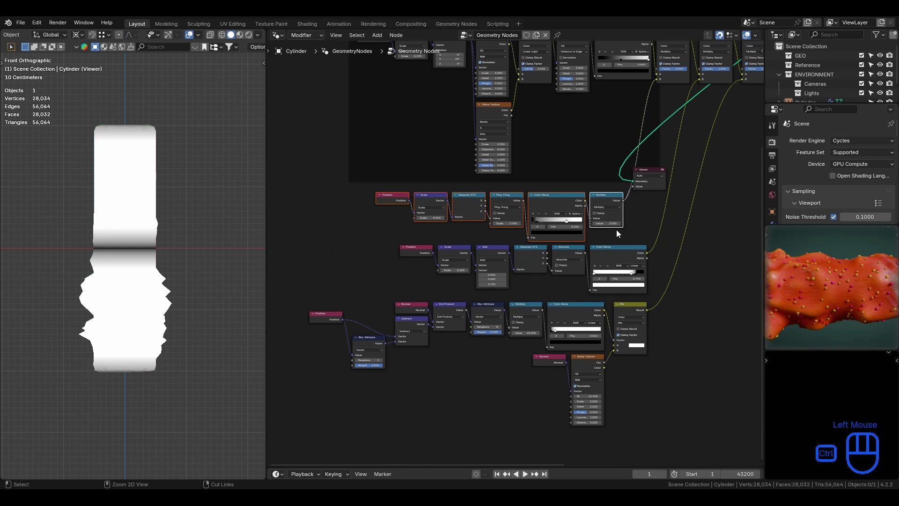
key("ctrl+j")
scroll(581, 164, "up", 2)
left_click(579, 161)
key("F2")
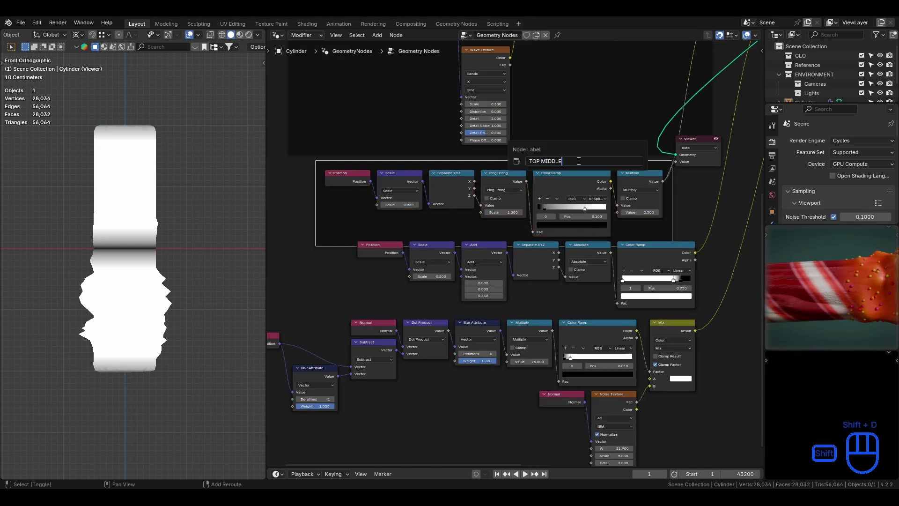
type("TOP MIDDLE BOTTOM")
key("Return")
key("ctrl+s")
- Make room between the mask chains and frame the Absolute mask chain, previewing its Color Ramp output
scroll(449, 291, "down", 2)
key("g")
left_click(640, 297)
left_click_drag(295, 425, 403, 330)
left_click(597, 252)
left_click(630, 298, "ctrl+shift")
key("ctrl+j")
scroll(603, 302, "up", 6)
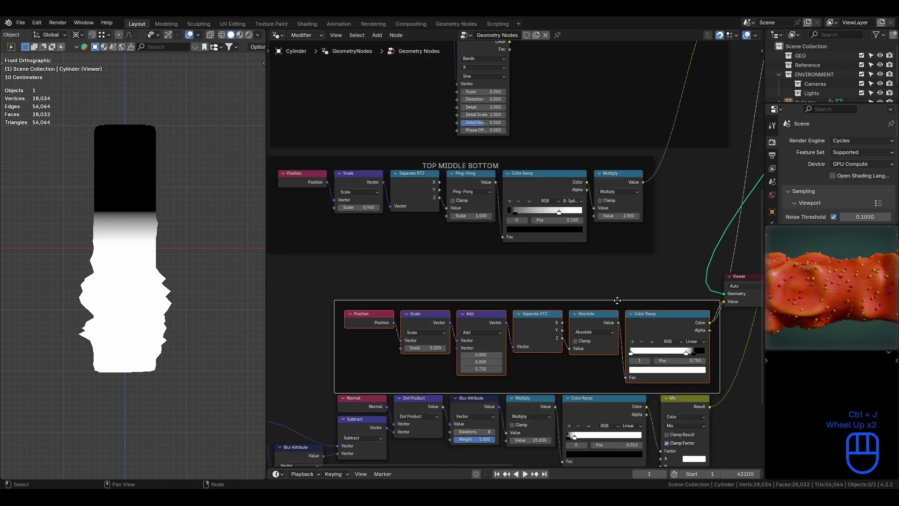
- Align the Absolute chain's frame directly below TOP MIDDLE BOTTOM, label it SEPARATOR and save
left_click(618, 301)
middle_click_drag(618, 301, 675, 265)
key("g")
left_click(608, 226)
key("F2")
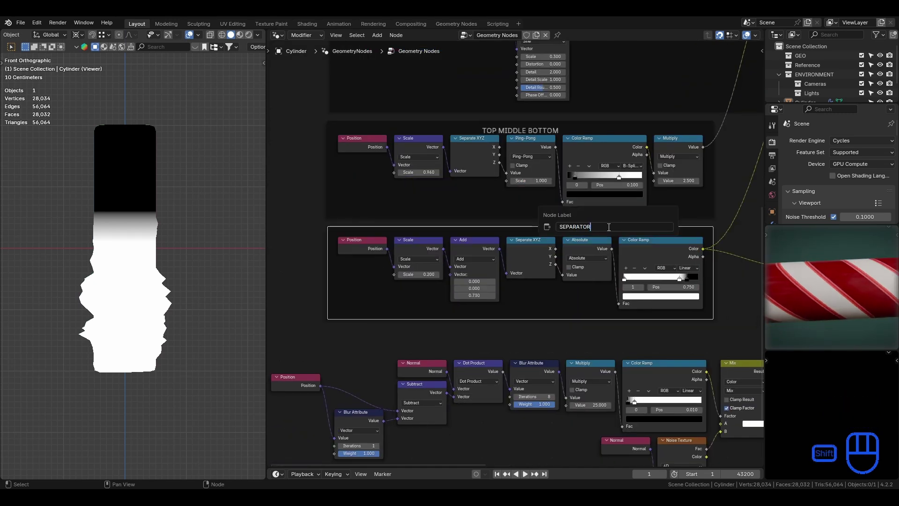
key("Return")
key("ctrl+s")
- Frame the Blur Attribute and Dot Product chain with its Noise Texture and Mix nodes, label the frame CURVATURE and save
scroll(609, 227, "down", 2)
key("g")
key("g")
left_click(698, 297)
scroll(444, 337, "down", 2)
left_click_drag(374, 427, 702, 320)
key("ctrl+j")
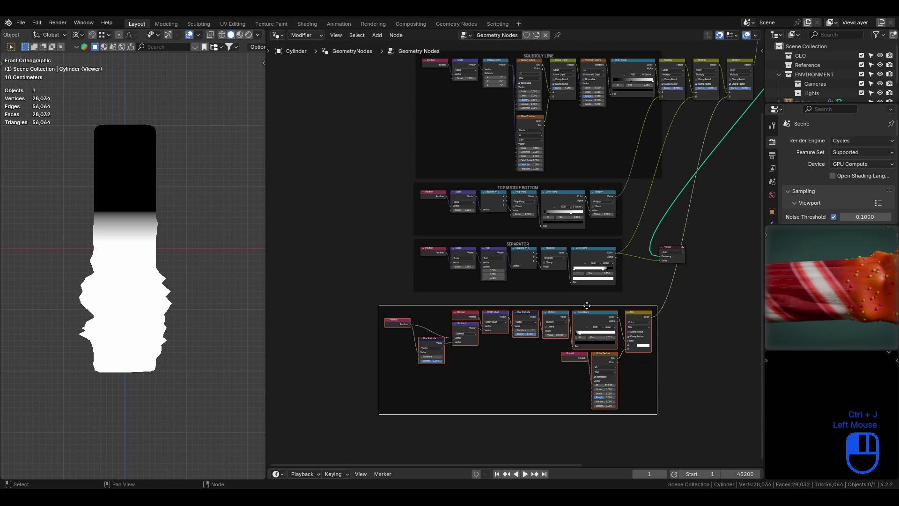
scroll(586, 305, "up", 2)
key("F2")
type("CURVATURE")
key("Return")
key("ctrl+s")
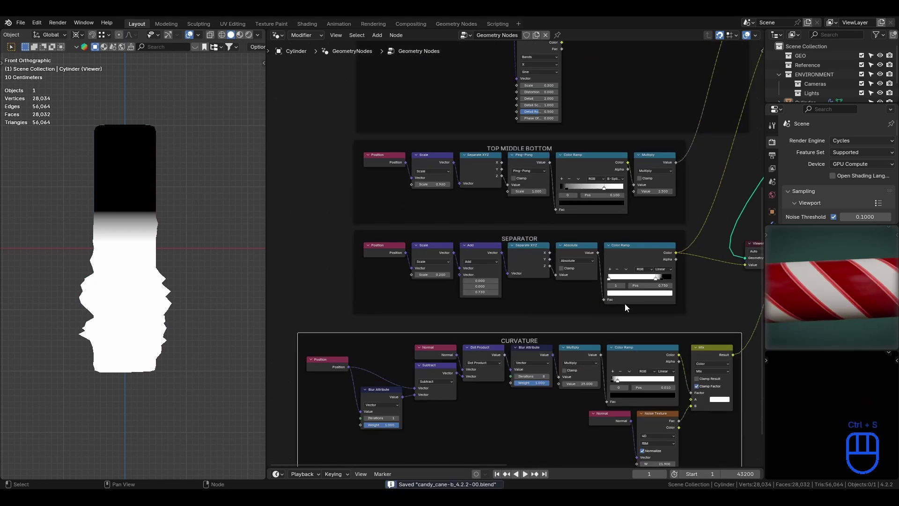
- Align the CURVATURE frame's left edge with the frames above it and save the file
scroll(625, 304, "down", 2)
left_click(612, 307)
key("g")
left_click(649, 298)
key("ctrl+s")
- Move the three color Multiply nodes clear of the SQUIGGLY LINE frame and save the file
middle_click_drag(703, 175, 582, 312)
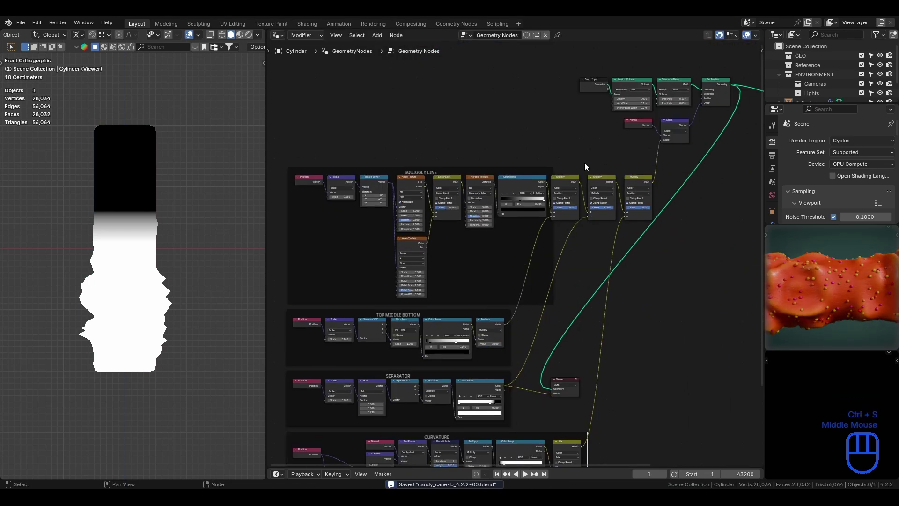
left_click_drag(575, 158, 638, 211)
key("g")
left_click(664, 244)
key("ctrl+s")
- Delete the Viewer node and save the file
middle_click_drag(671, 263, 602, 238)
left_click(498, 353)
key("x")
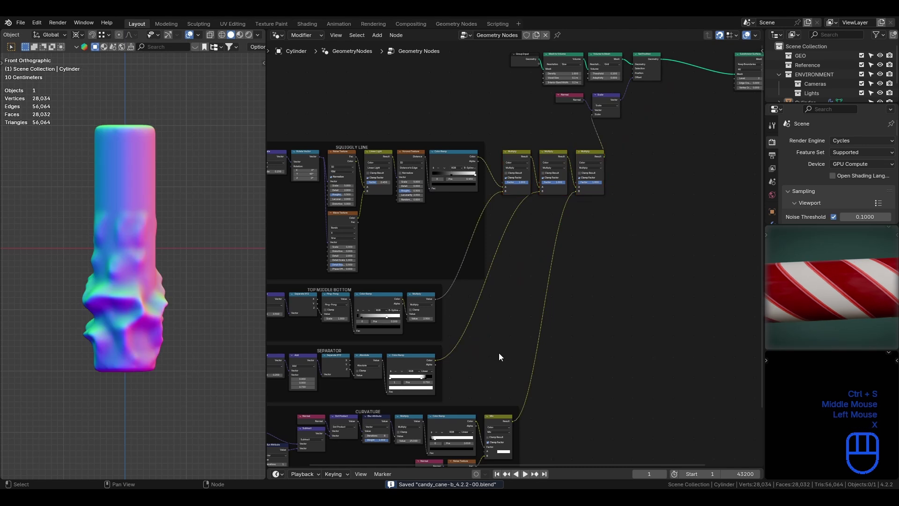
key("ctrl+s")
- Shift the Normal and Scale nodes closer beneath Set Position and save the file
middle_click_drag(498, 352, 608, 251)
scroll(602, 268, "up", 4)
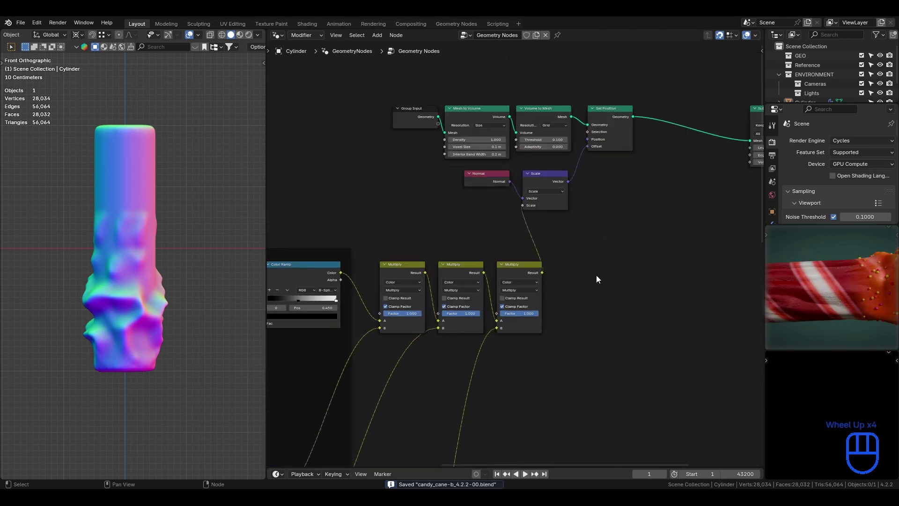
scroll(593, 230, "down", 4)
middle_click_drag(440, 354, 602, 238)
scroll(602, 238, "up", 1)
middle_click_drag(741, 159, 531, 298)
scroll(513, 252, "up", 9)
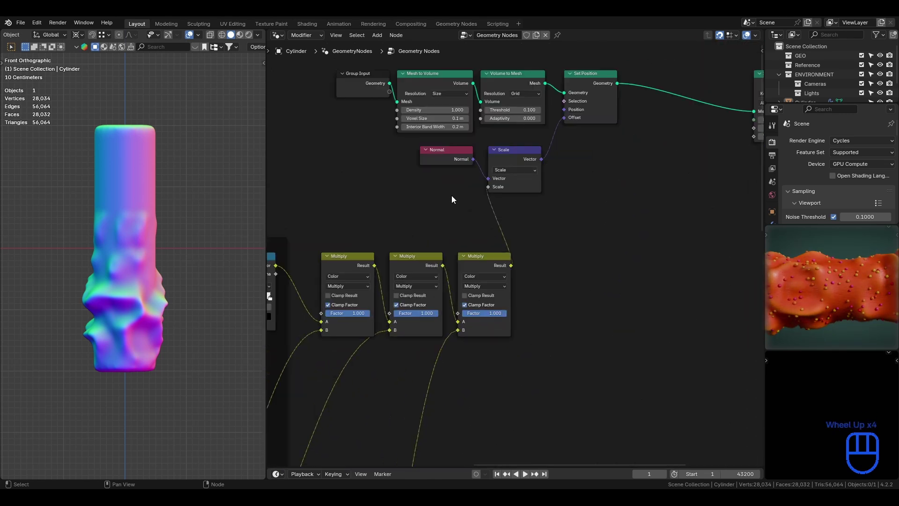
left_click_drag(450, 192, 508, 161)
key("g")
left_click(540, 160)
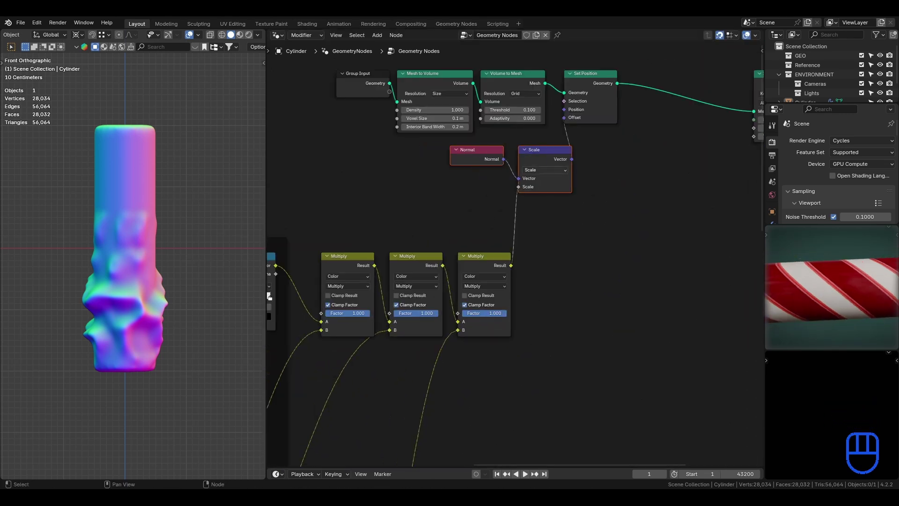
left_click(608, 81, "ctrl+shift")
key("ctrl+z")
key("ctrl+s")
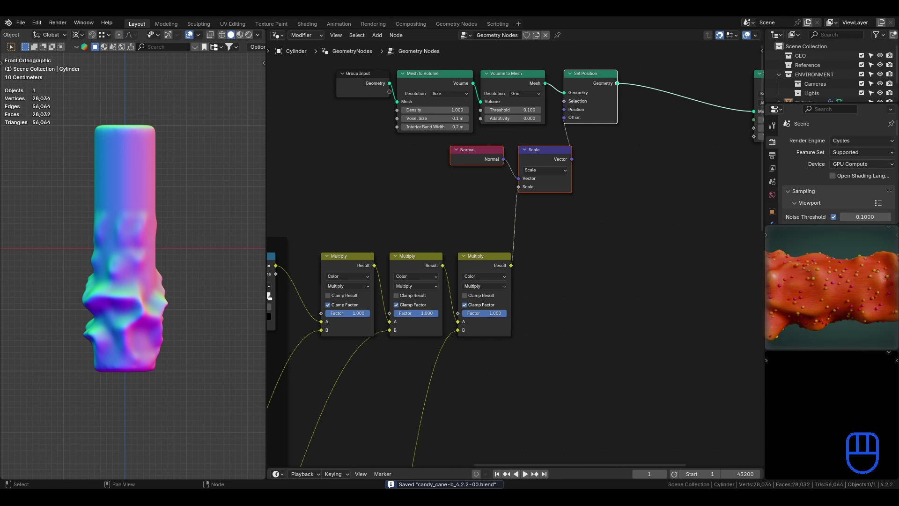
- Insert a Store Named Attribute node between Set Position and Subdivision Surface
middle_click_drag(633, 139, 520, 215)
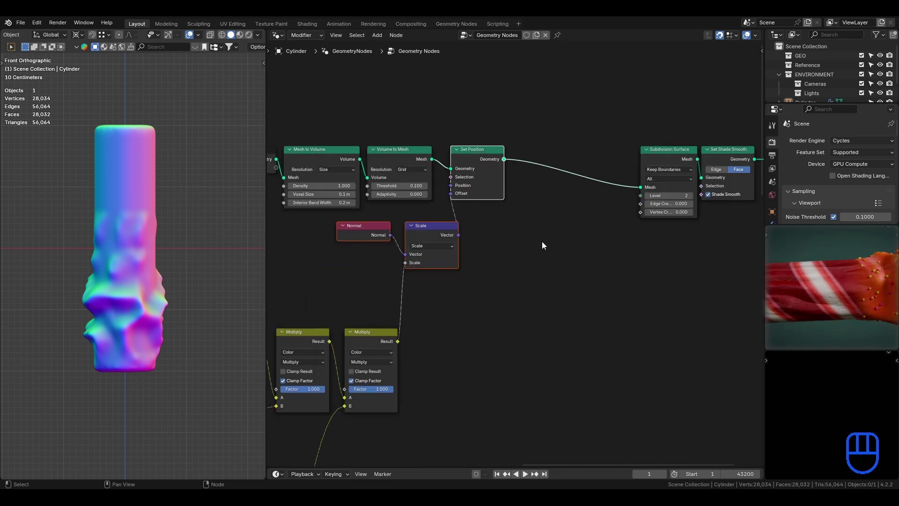
scroll(543, 245, "down", 1)
key("shift+a")
type("st")
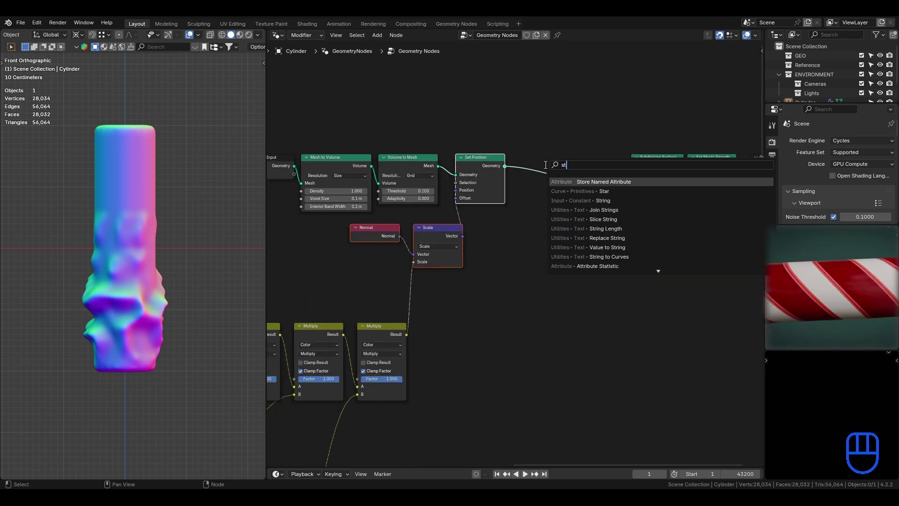
type("o")
key("Return")
left_click(521, 151)
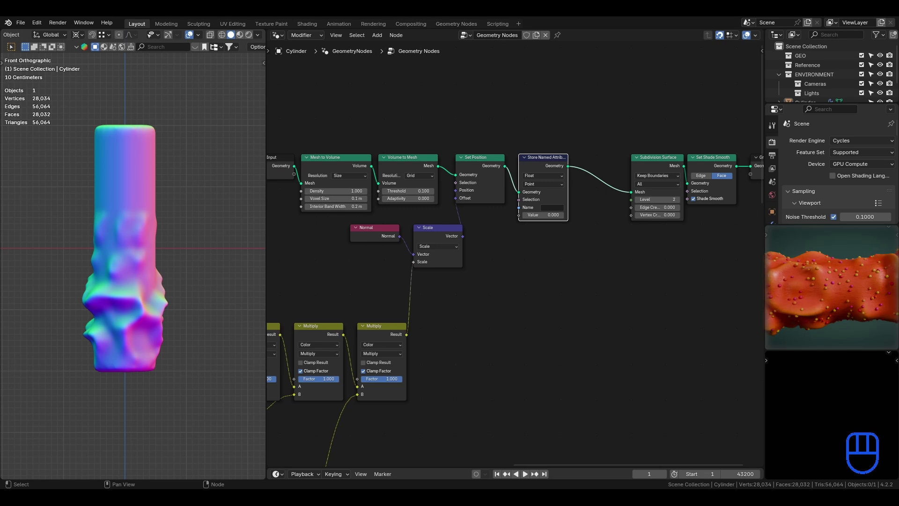
- Name the stored attribute "separator" and save the file
scroll(512, 255, "down", 2)
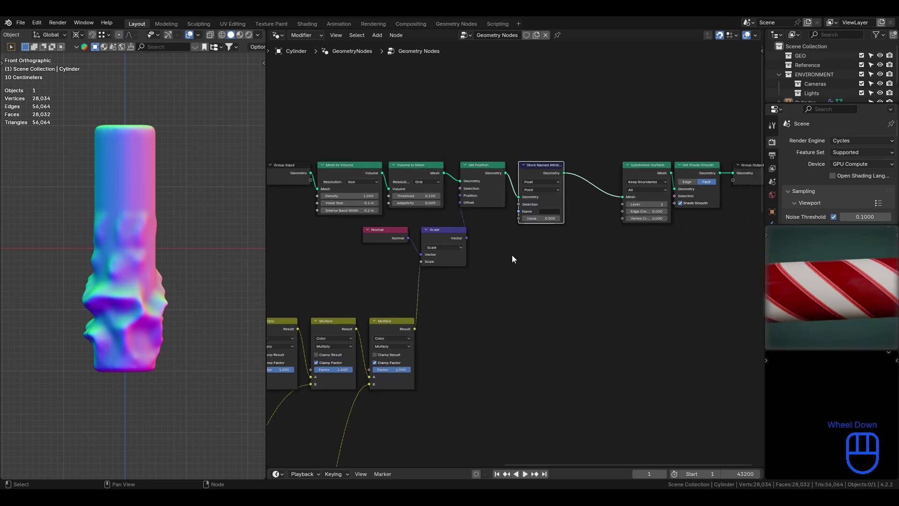
mouse_move(512, 254)
middle_mouse_down()
mouse_move(652, 136)
mouse_move(510, 269)
middle_mouse_up()
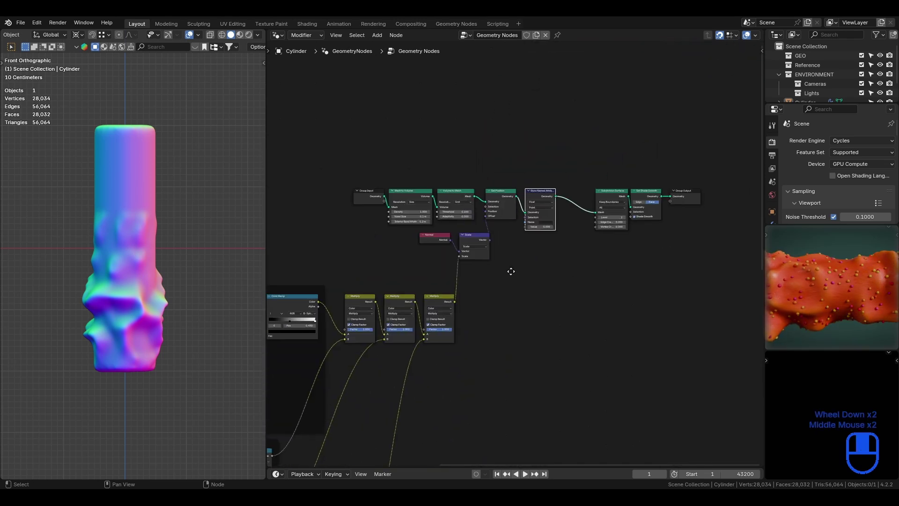
scroll(510, 269, "up", 2)
left_click(564, 205)
type("separator")
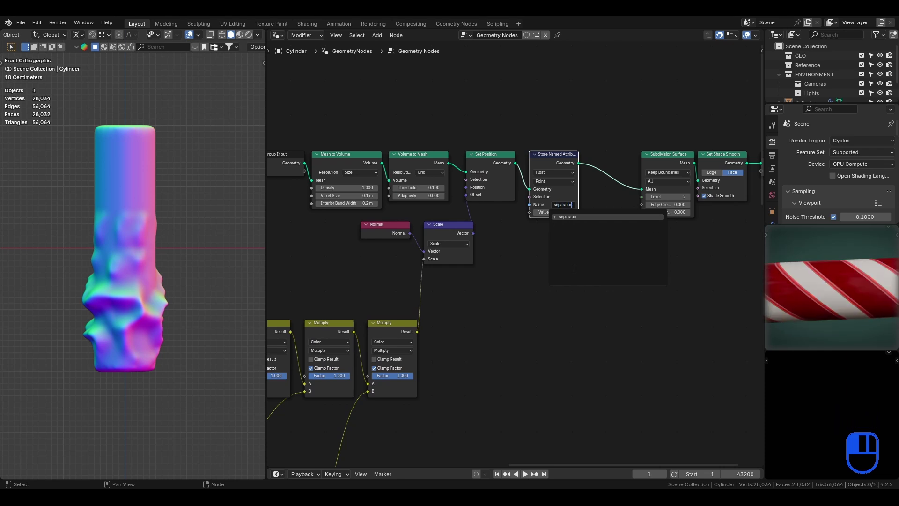
left_click(573, 268)
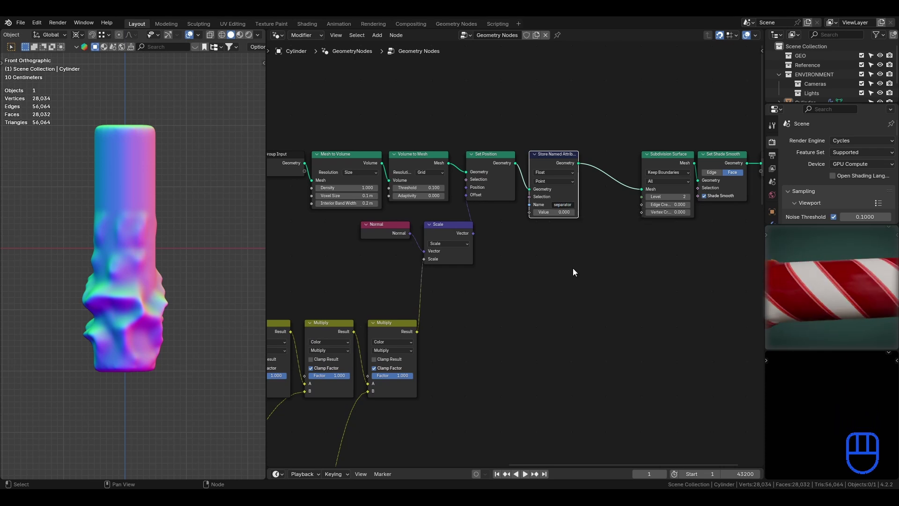
key("ctrl+s")
- Connect the SEPARATOR chain's Color Ramp color output to the Value input of Store Named Attribute
scroll(491, 275, "down", 1)
middle_click_drag(492, 275, 645, 86)
middle_click_drag(412, 375, 487, 323)
scroll(450, 344, "down", 2)
left_click_drag(431, 362, 632, 133)
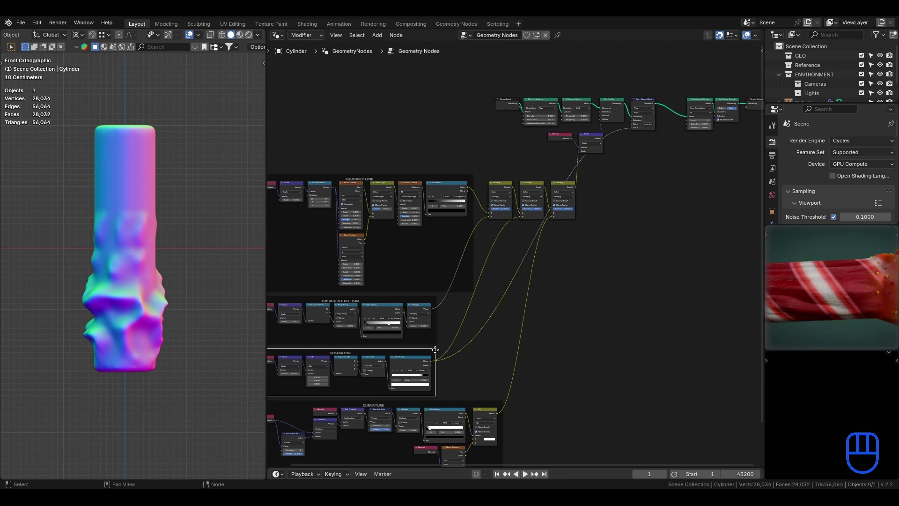
scroll(479, 322, "down", 4)
middle_click_drag(535, 342, 551, 298)
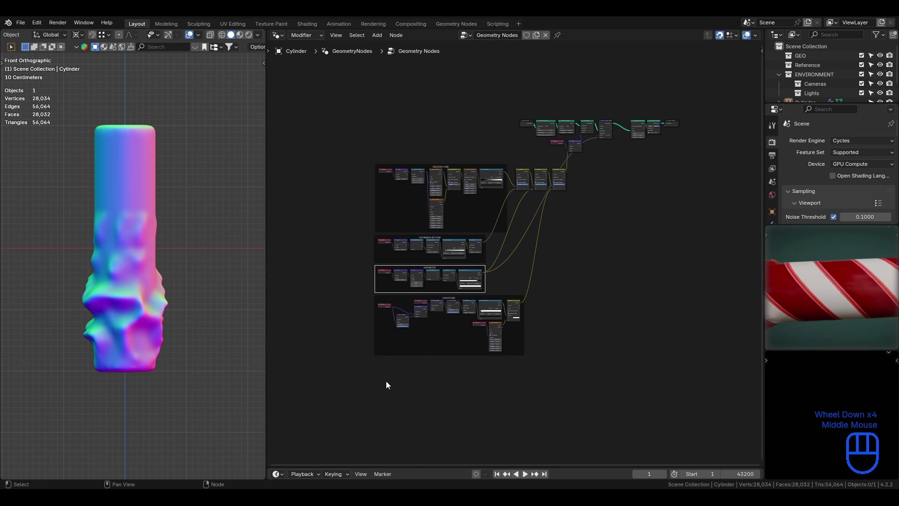
- Move all the frames and Multiply nodes down, and place the SEPARATOR frame just below the main geometry chain
left_click_drag(367, 388, 609, 160)
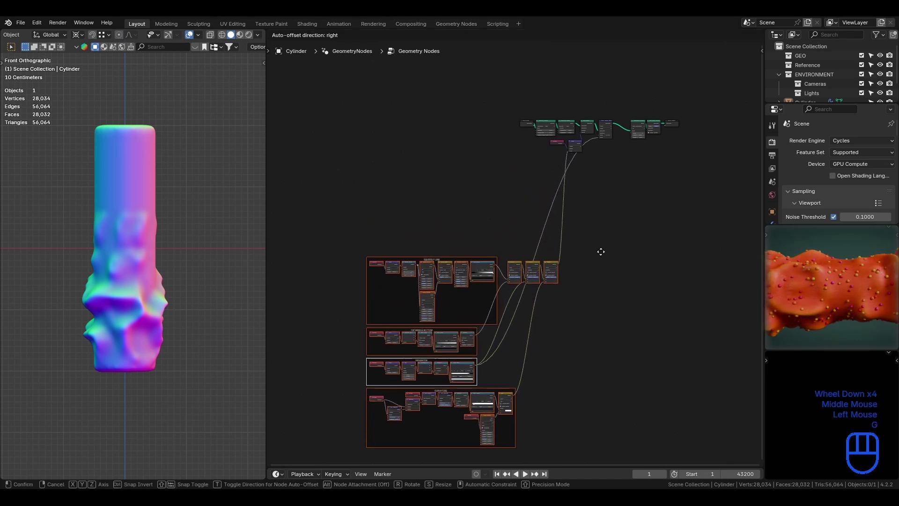
left_click(600, 255)
left_click(497, 371)
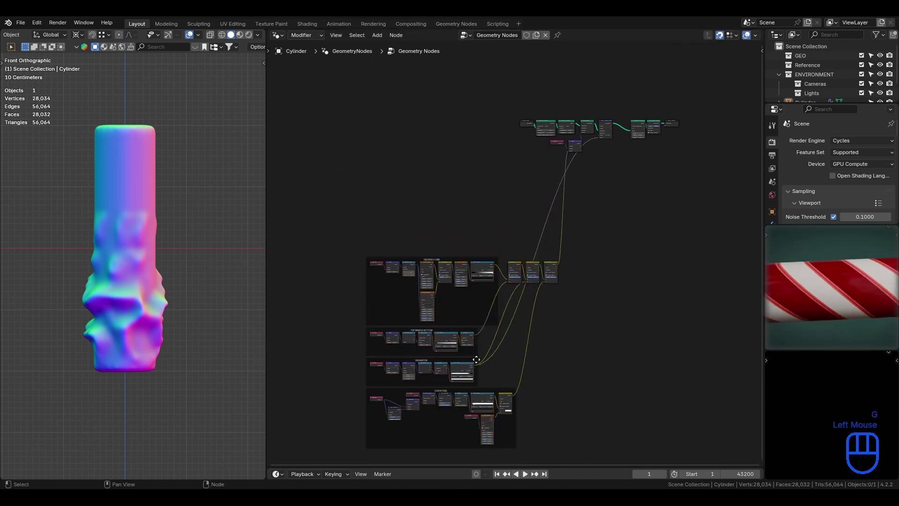
left_click(476, 360)
key("g")
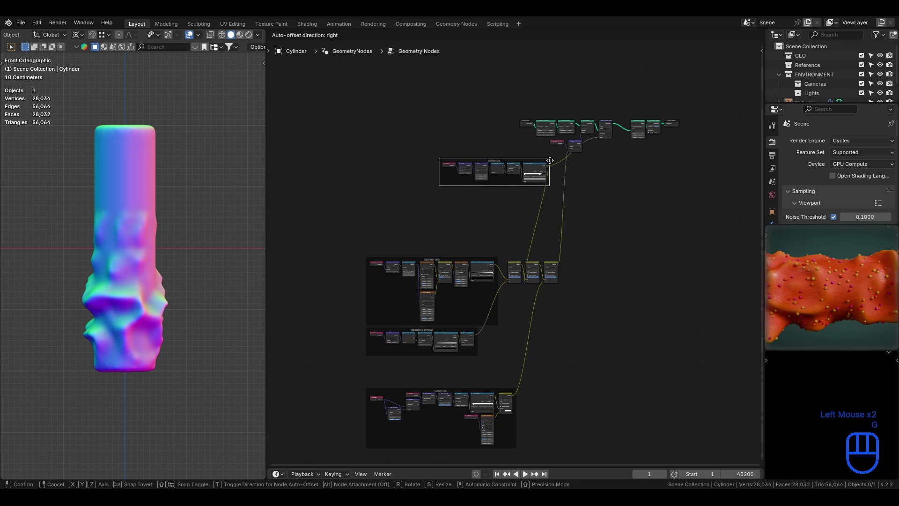
left_click(550, 160)
- Cut the link running from the SEPARATOR Color Ramp to the middle Multiply node
scroll(583, 167, "up", 5)
middle_click_drag(592, 163, 511, 276)
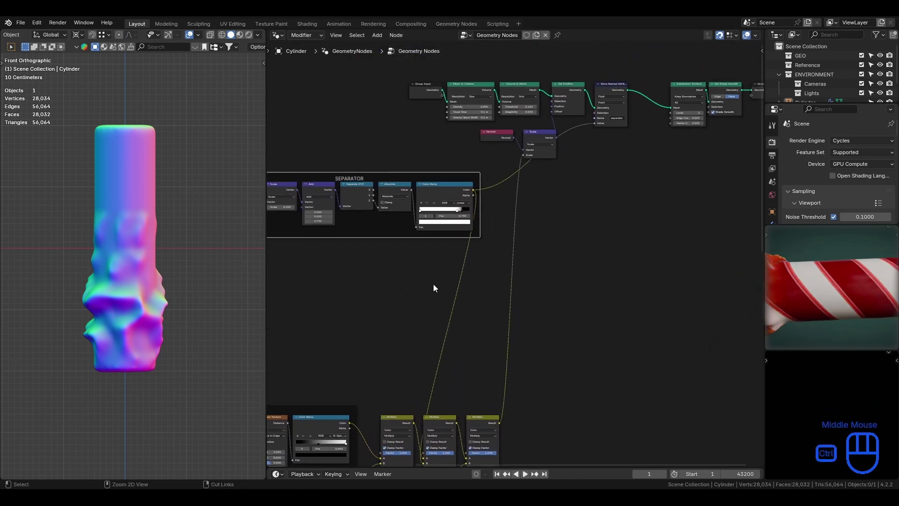
right_click_drag(434, 287, 477, 297, "ctrl")
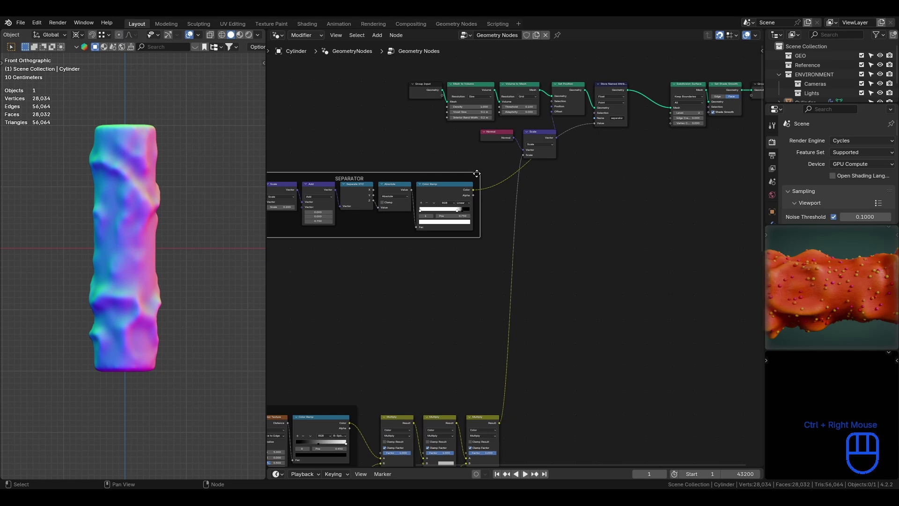
- Move the Normal and Scale nodes down above the Multiply nodes, and shift the SEPARATOR frame closer to the main chain
left_click_drag(497, 125, 538, 145)
key("g")
left_click(519, 334)
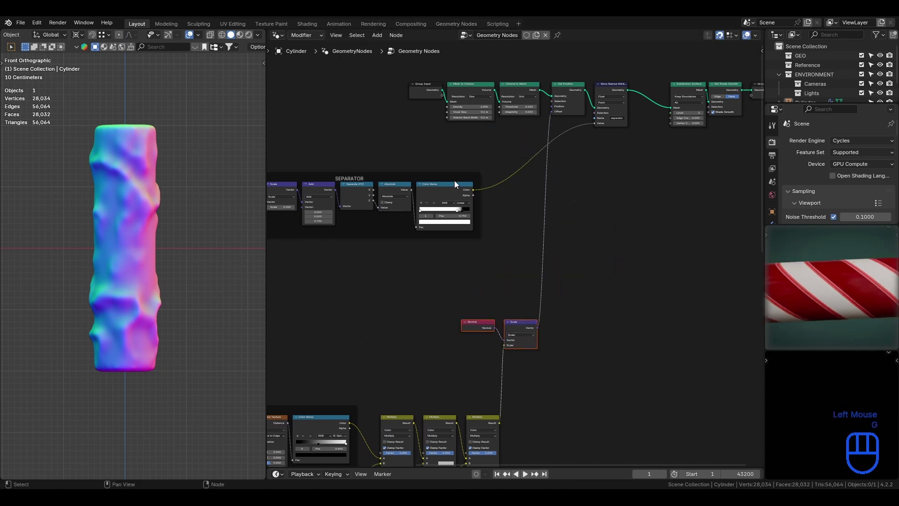
left_click(468, 177)
key("g")
left_click(491, 131)
- Add a Named Attribute node feeding the B input of the middle Multiply node and set its attribute to separator
middle_click_drag(489, 320, 529, 201)
middle_click_drag(515, 290, 560, 178)
scroll(509, 248, "up", 3)
left_click_drag(509, 220, 487, 285)
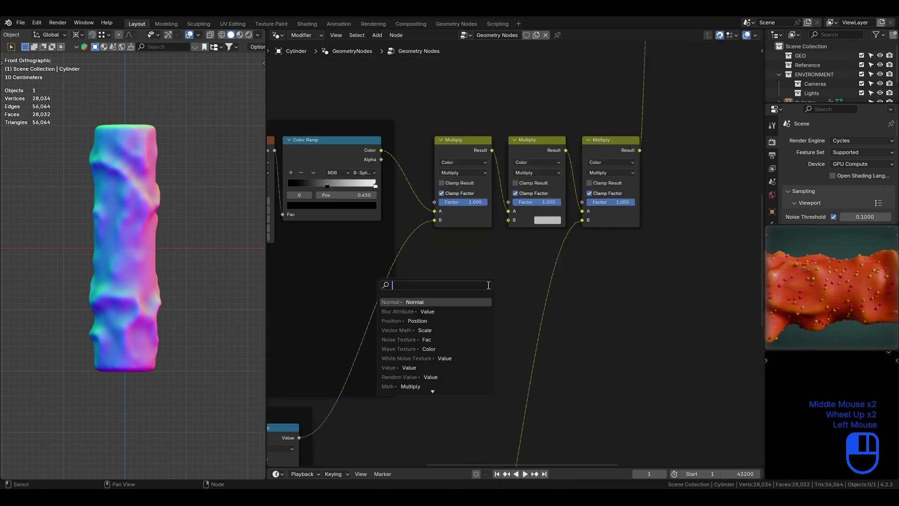
type("named")
key("Return")
left_click(495, 252)
left_click(472, 286)
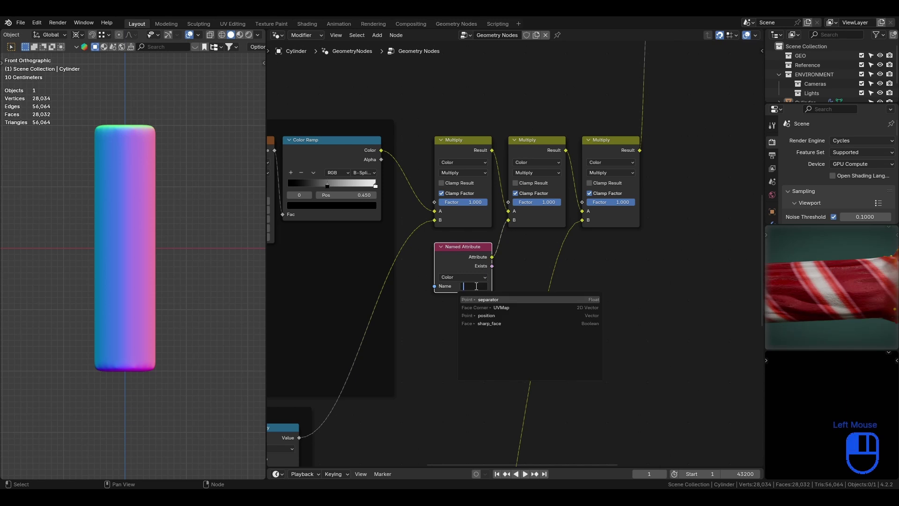
left_click(487, 308)
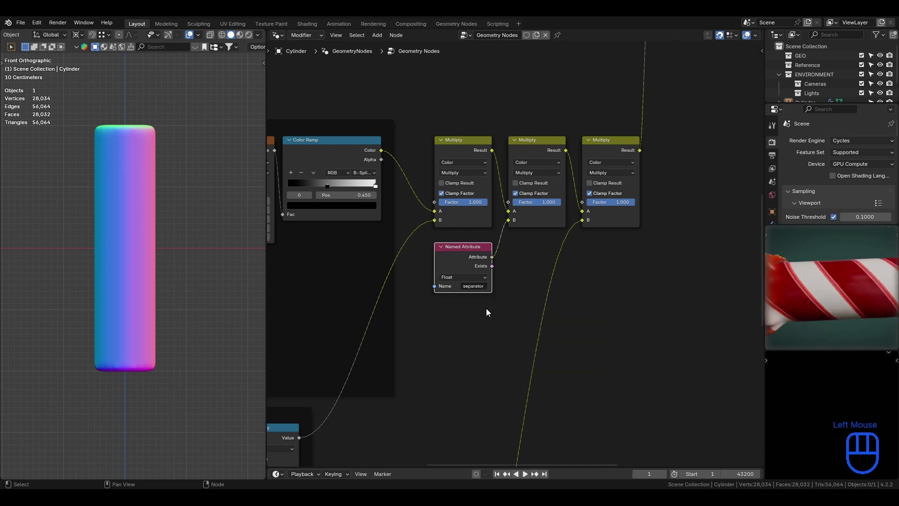
- Tuck the Named Attribute node directly beneath the first Multiply node and save the file
key("ctrl+s")
left_click_drag(485, 250, 485, 242)
key("g")
scroll(524, 215, "down", 2)
middle_click_drag(608, 108, 543, 302)
middle_click_drag(550, 169, 532, 231)
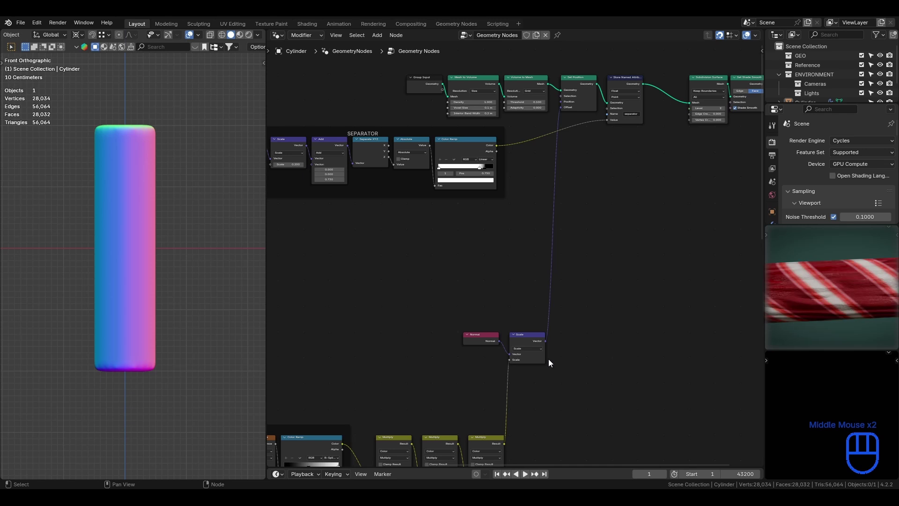
middle_click_drag(549, 361, 566, 262)
key("ctrl+s")
middle_click_drag(610, 126, 606, 109)
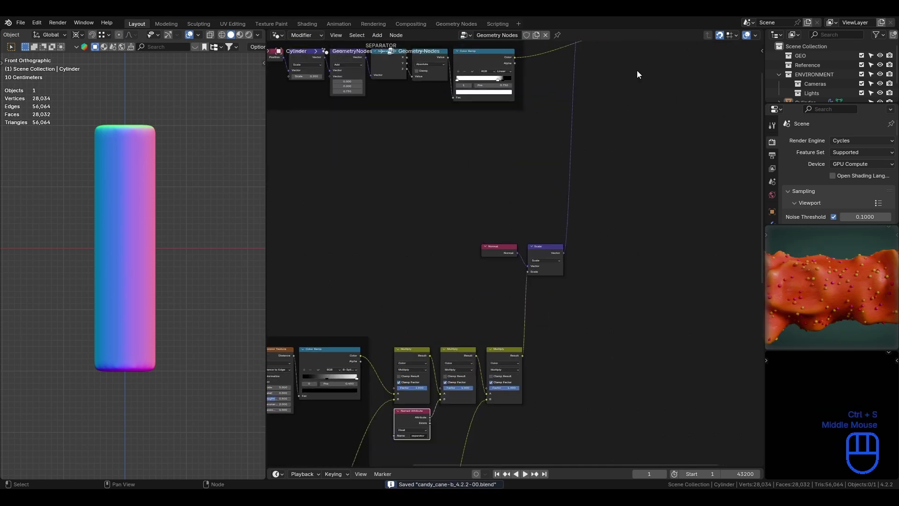
- Detach the Store Named Attribute node and insert it between Volume to Mesh and Set Position, shifting Set Position aside
middle_click_drag(637, 74, 601, 284)
left_click_drag(609, 203, 604, 269, "alt")
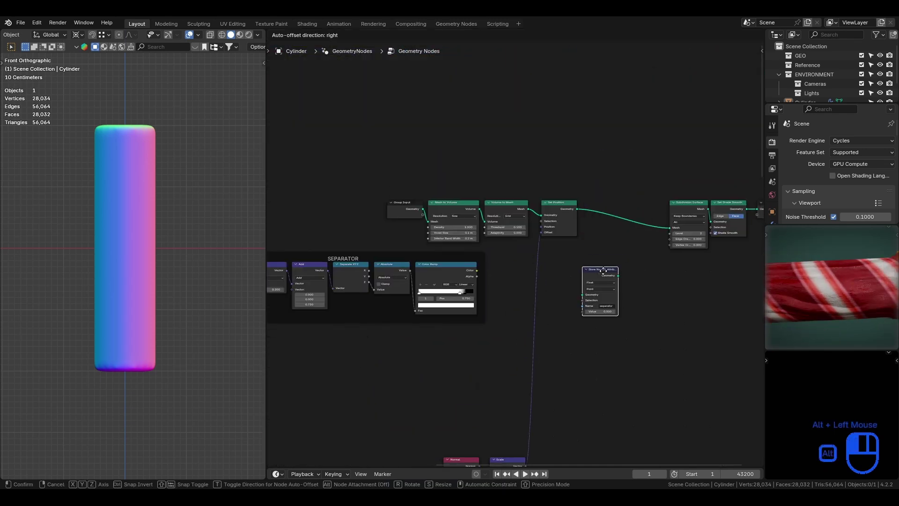
left_click(564, 205)
key("g")
left_click(652, 206)
left_click(602, 275)
key("g")
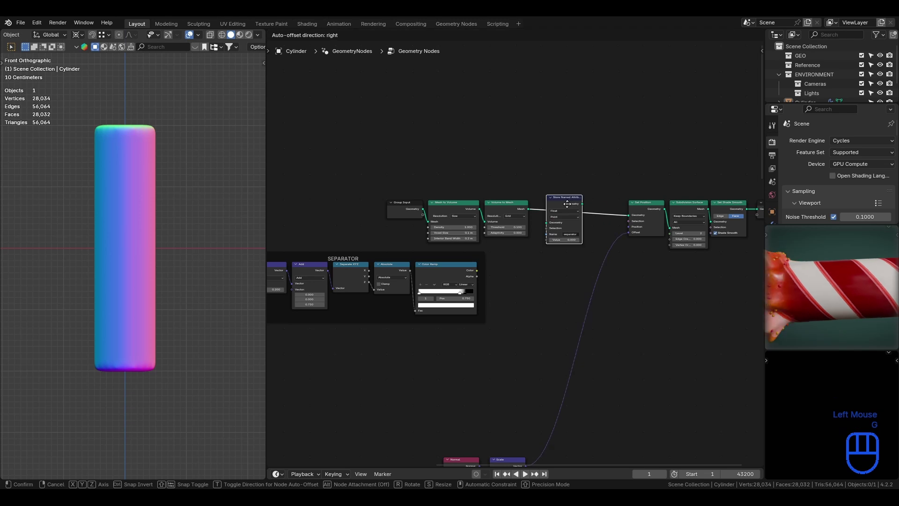
left_click(567, 202)
- Connect the SEPARATOR Color Ramp's Color output to the Value input of the Store Named Attribute node
scroll(582, 201, "up", 3)
key("g")
left_click(598, 217)
left_click_drag(458, 279, 574, 247)
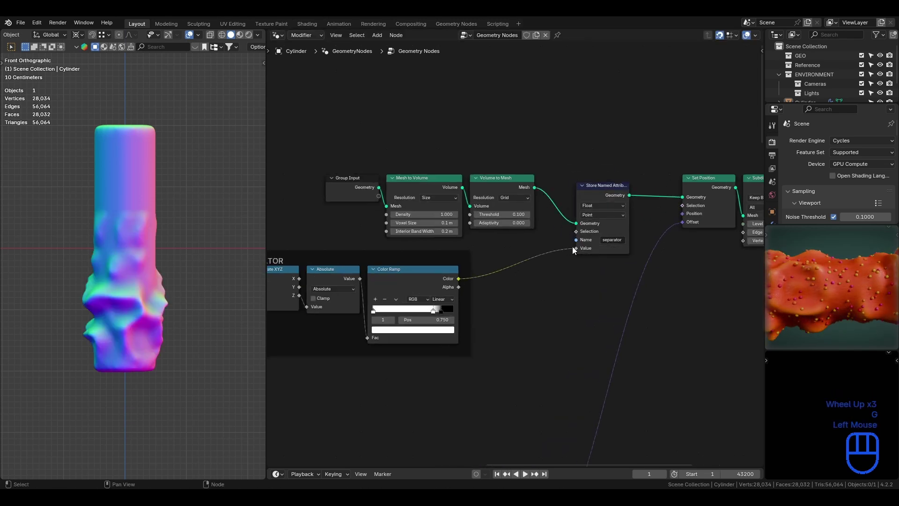
- Line up the Store Named Attribute and Set Position nodes right after Volume to Mesh and save the file
left_click(598, 188)
key("g")
left_click(567, 183)
key("g")
left_click(565, 184)
left_click(698, 179)
key("g")
left_click(622, 181)
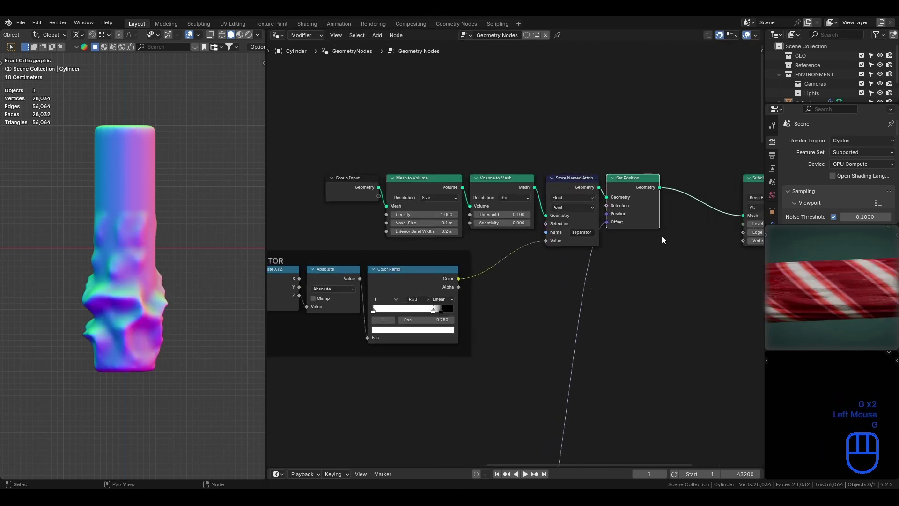
key("ctrl+s")
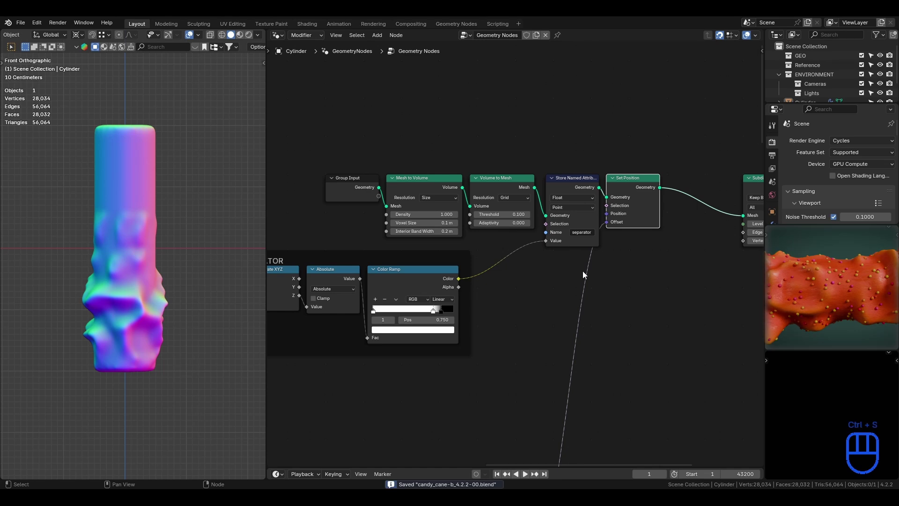
- Place Subdivision Surface beside Set Position and move Set Shade Smooth and Group Output away horizontally to leave a gap
scroll(582, 271, "down", 7)
middle_click_drag(685, 283, 506, 256)
left_click(597, 170)
key("g")
key("x")
left_click(555, 169)
scroll(576, 225, "up", 2)
left_click(674, 152)
key("g")
key("x")
left_click(666, 152)
left_click_drag(625, 133, 660, 183)
key("g")
key("x")
- Duplicate the Store Named Attribute node and insert the copy between Subdivision Surface and Set Shade Smooth
left_click(385, 162)
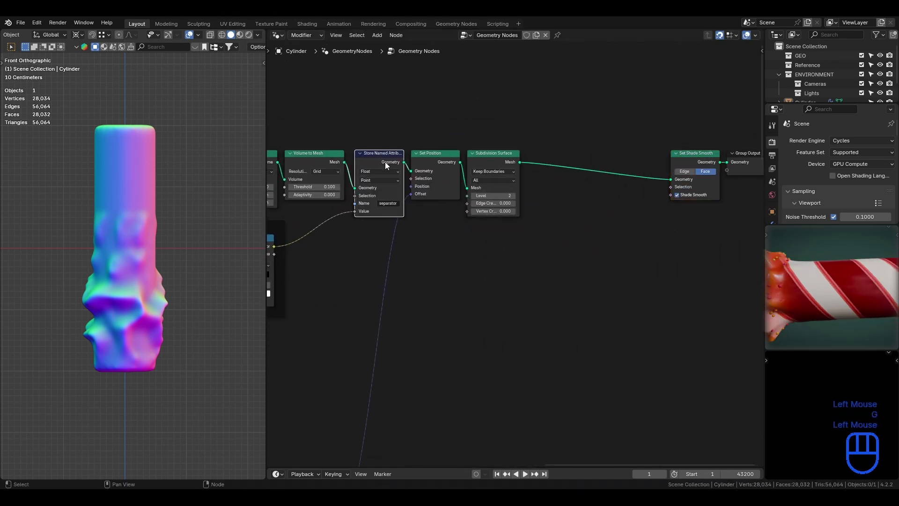
key("shift+d")
key("x")
left_click(637, 167)
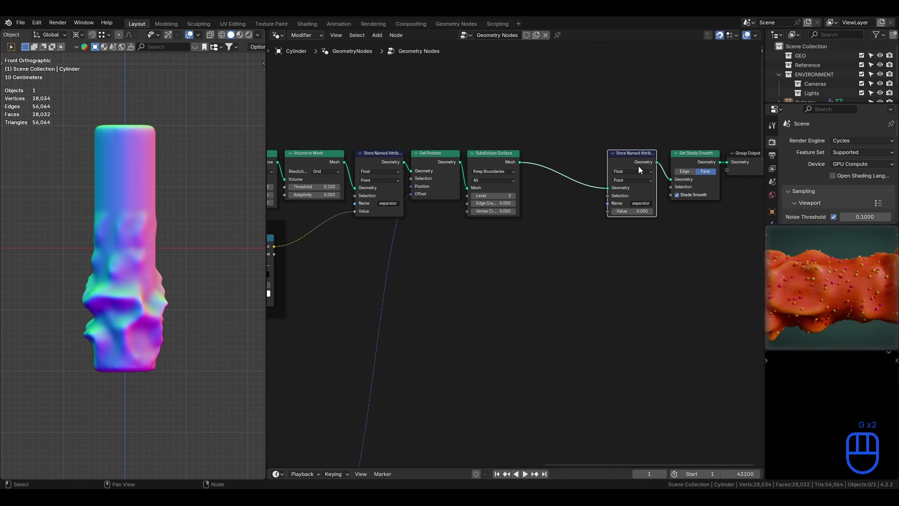
- Name the duplicated Store Named Attribute node's attribute curvature and save the file
scroll(563, 231, "up", 2)
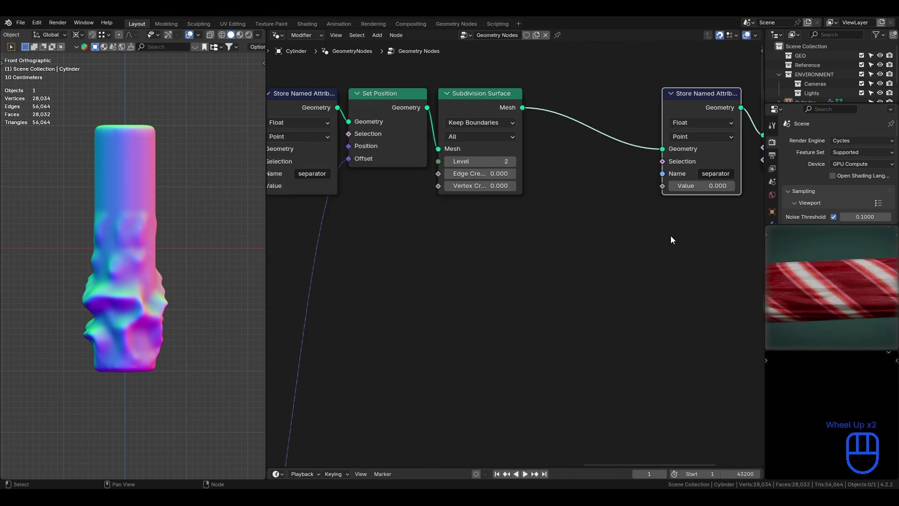
middle_click_drag(671, 235, 559, 229)
left_click(559, 229)
type("curvatur")
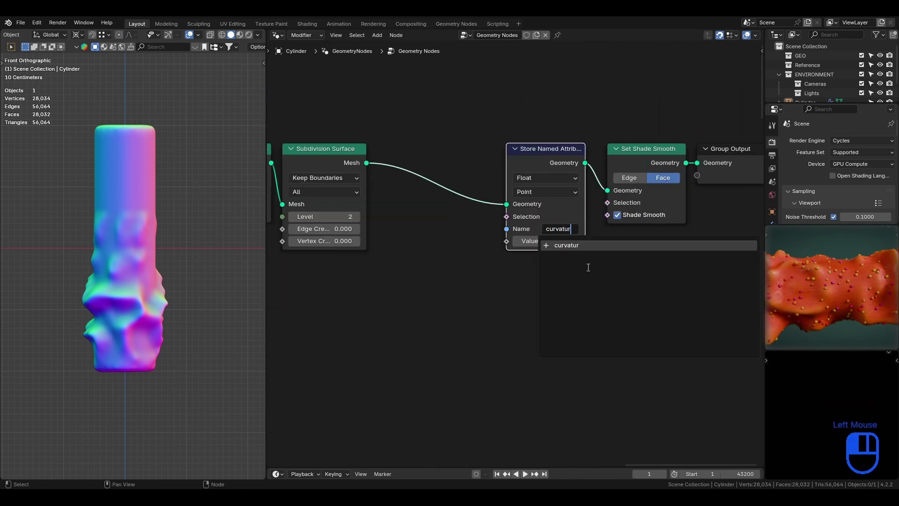
type("e")
key("Return")
key("ctrl+s")
- Move the three lower frames together with the Multiply, Named Attribute, Normal and Scale nodes up closer to the main chain
scroll(532, 273, "down", 5)
middle_click_drag(532, 273, 581, 180)
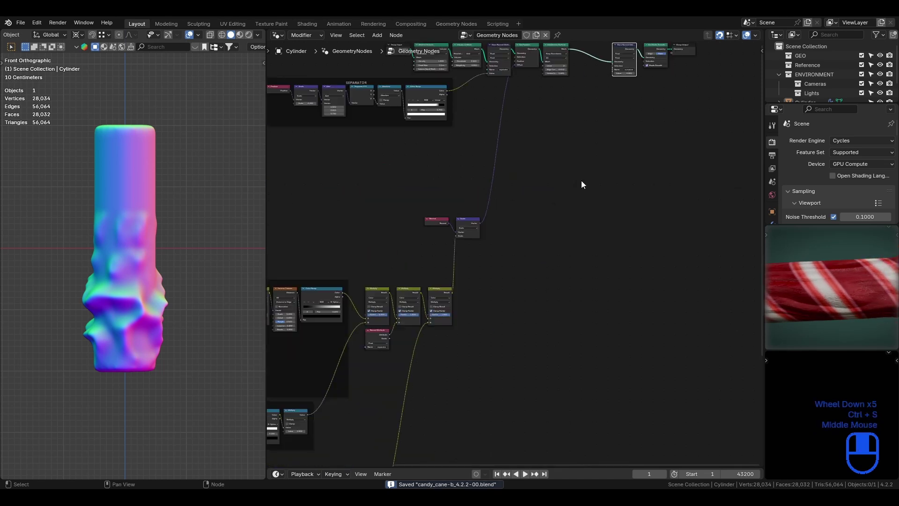
scroll(519, 243, "down", 2)
middle_click_drag(519, 244, 675, 166)
key("y")
left_click_drag(530, 348, 532, 313)
left_click_drag(372, 172, 664, 393)
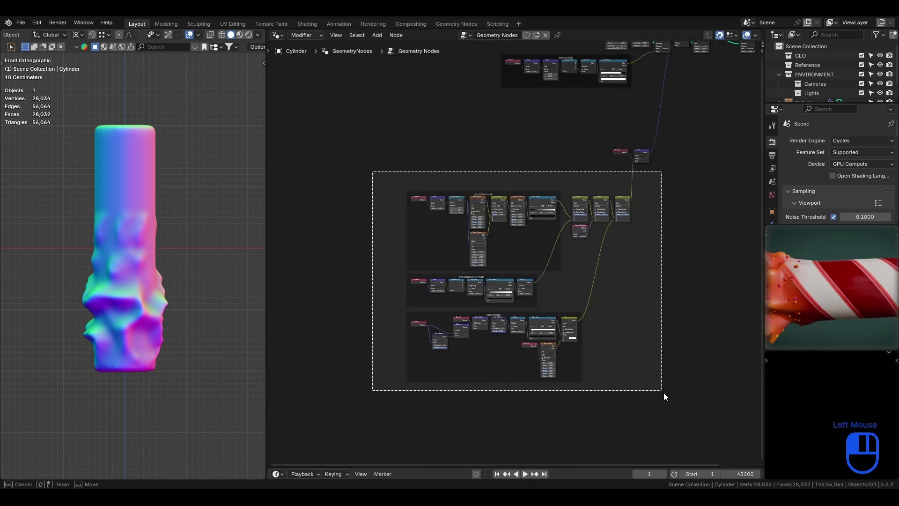
left_click_drag(605, 138, 659, 167, "shift")
key("g")
left_click(698, 265)
- Connect the CURVATURE frame's Mix result to the Value input of the curvature Store Named Attribute node and save
scroll(652, 343, "up", 2)
middle_click_drag(669, 243, 624, 321)
left_click(656, 309)
middle_click_drag(665, 304, 558, 337)
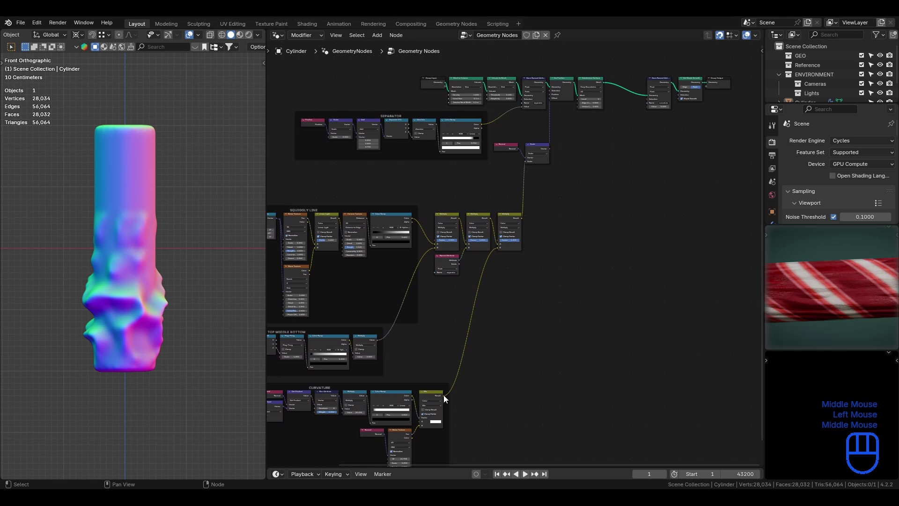
left_click_drag(443, 396, 645, 107)
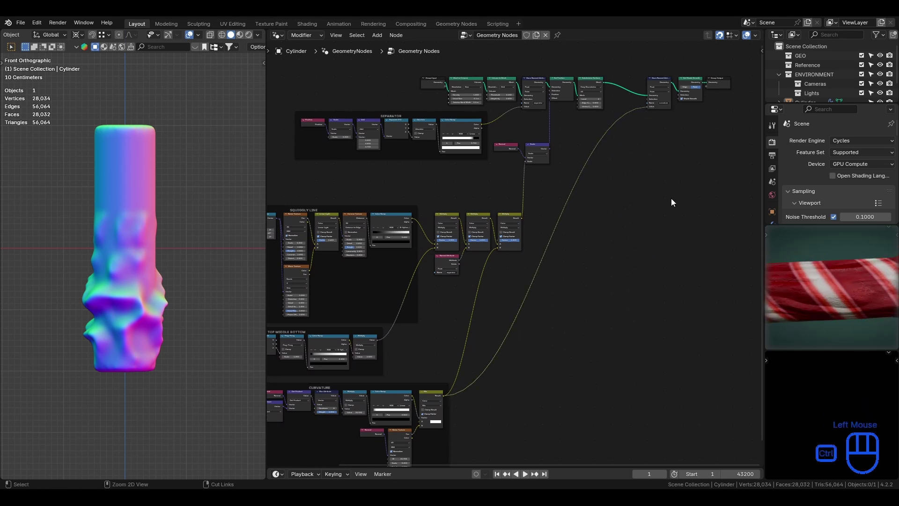
key("ctrl+s")
- Adjust the W value of the Noise Texture in the CURVATURE frame to vary the bumps, and save the file
middle_click_drag(670, 198, 650, 212)
scroll(650, 211, "up", 4)
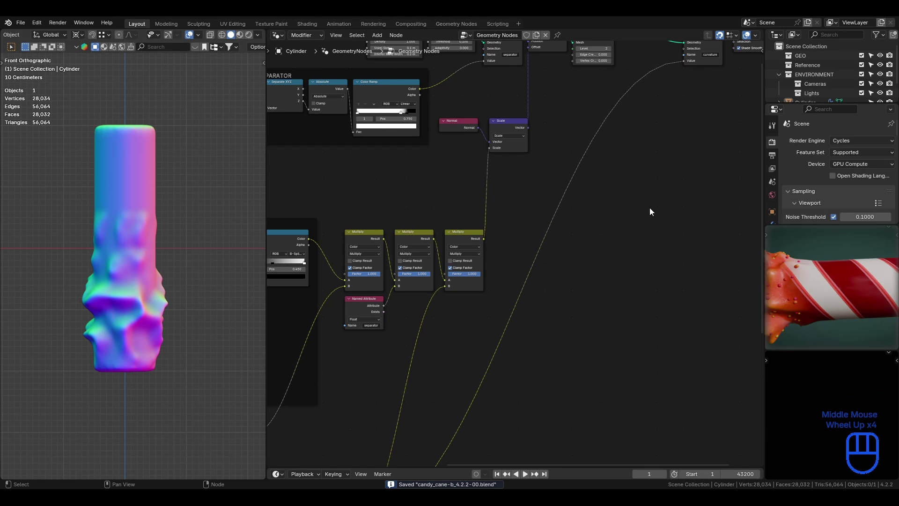
middle_click_drag(562, 379, 569, 297)
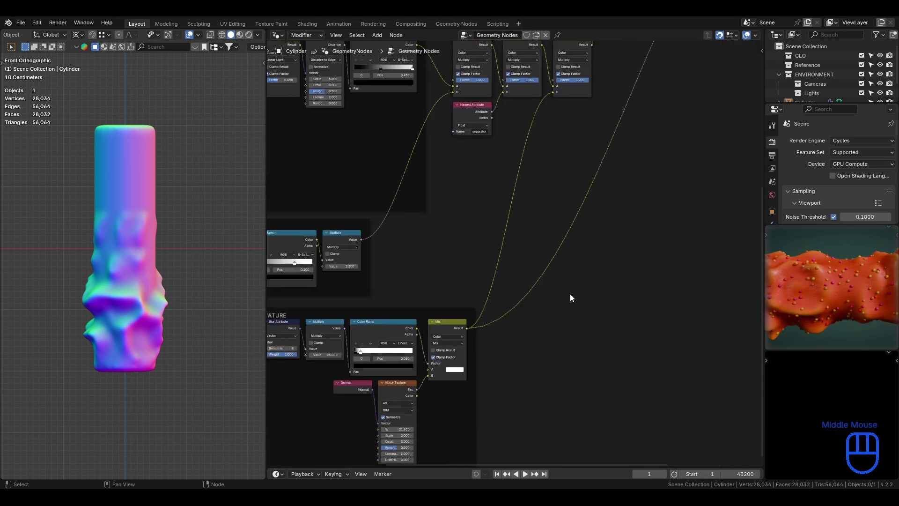
key("ctrl+s")
middle_click_drag(495, 391, 509, 346)
scroll(510, 347, "up", 2)
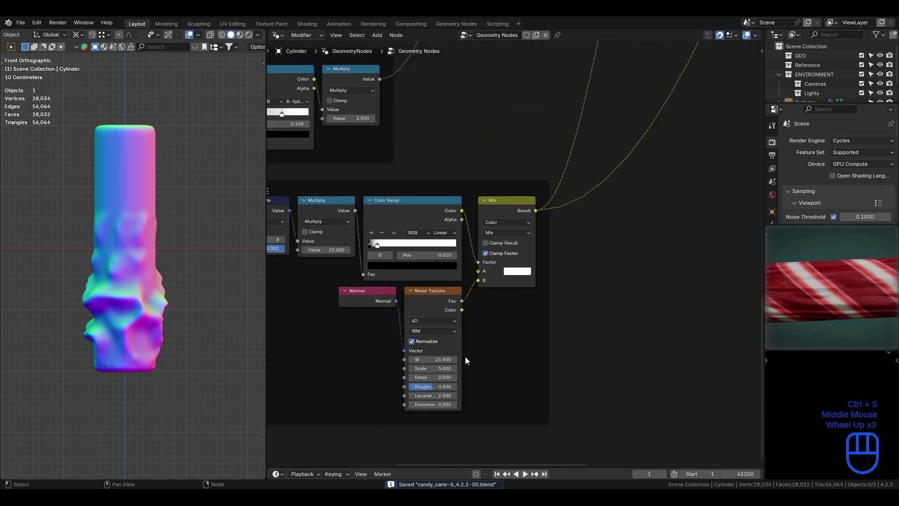
left_click_drag(436, 359, 456, 359)
key("ctrl+s")
middle_click_drag(627, 289, 582, 355)
scroll(583, 354, "down", 2)
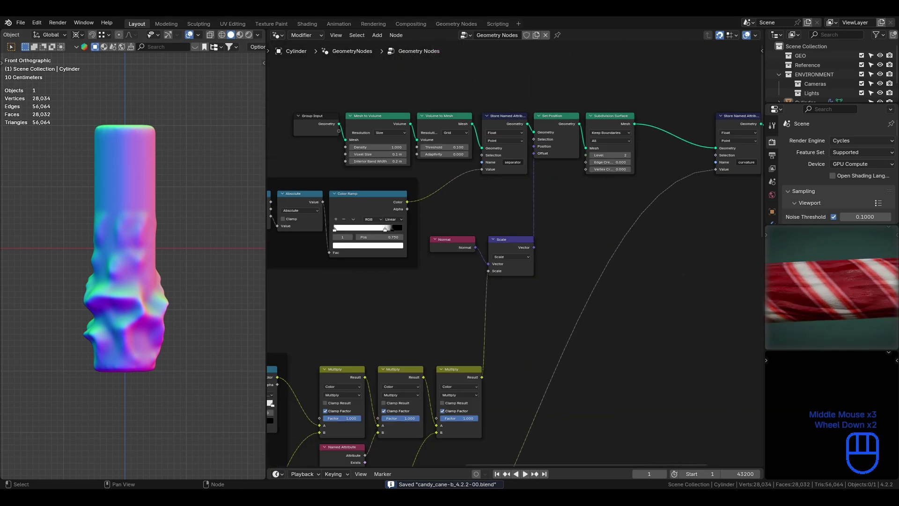
key("ctrl+s")
scroll(617, 256, "down", 2)
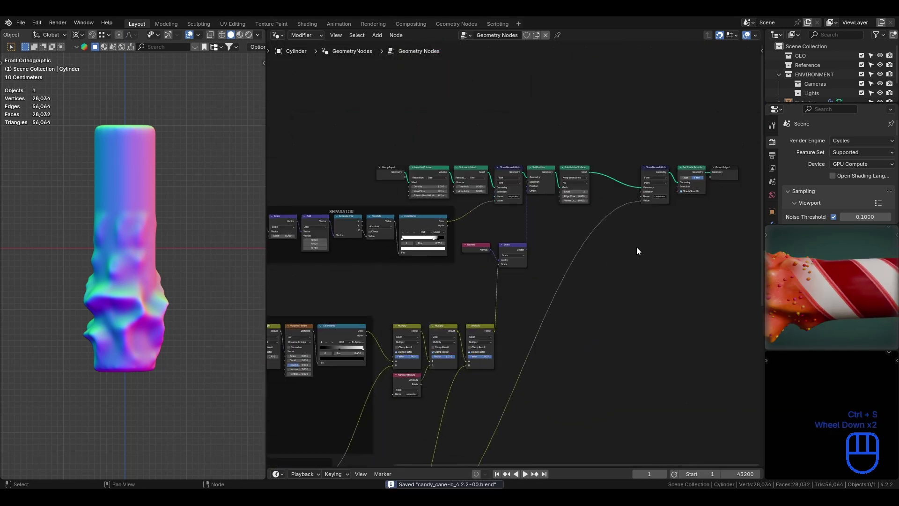
- Move the Group Output and Set Shade Smooth nodes horizontally to open a wide gap after the curvature attribute node
middle_click_drag(636, 246, 481, 233)
scroll(525, 214, "up", 5)
middle_click_drag(525, 211, 450, 290)
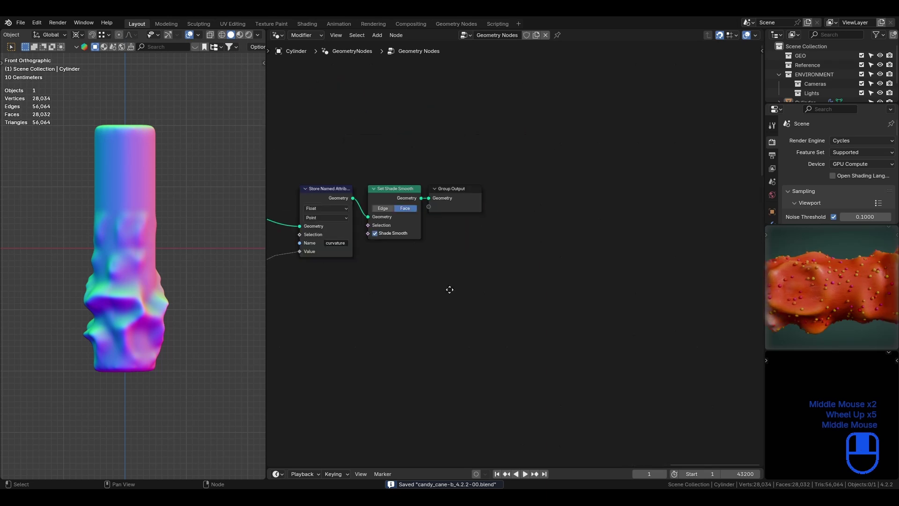
left_click(453, 202)
key("g")
key("x")
left_click(698, 277)
scroll(529, 254, "down", 2)
left_click(403, 205)
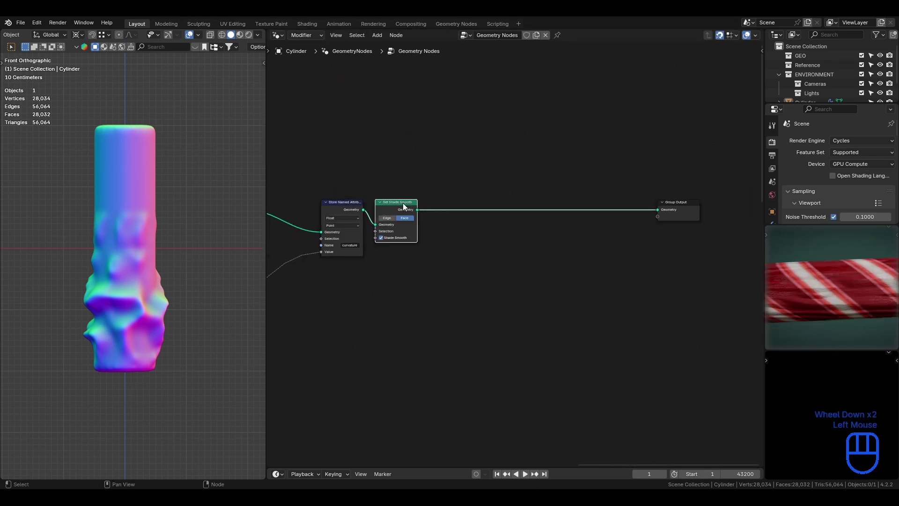
key("g")
key("x")
left_click(634, 225)
scroll(493, 241, "up", 1)
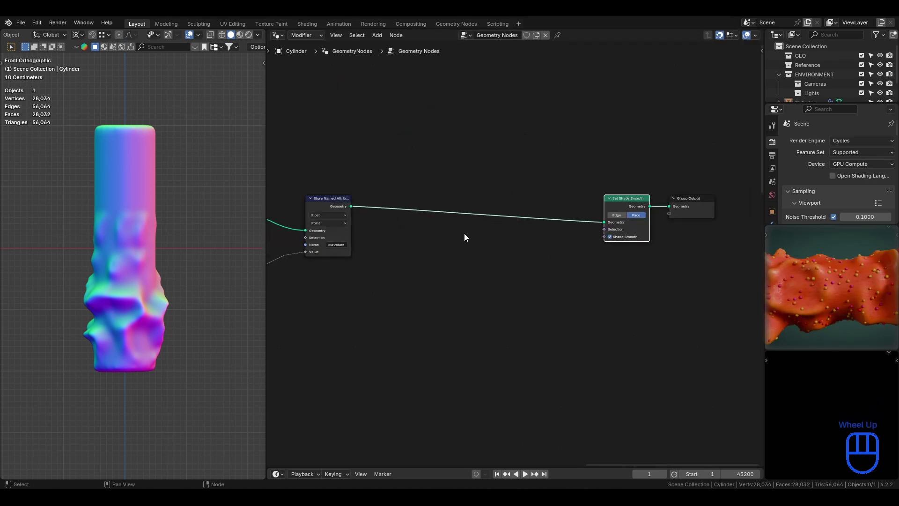
- Turn on the wireframe overlay in the 3D viewport, view the cylinder in perspective, and save the file
left_click(198, 36)
left_click(137, 192)
scroll(125, 347, "up", 2)
middle_click_drag(202, 138, 186, 227, "shift")
left_click(186, 227)
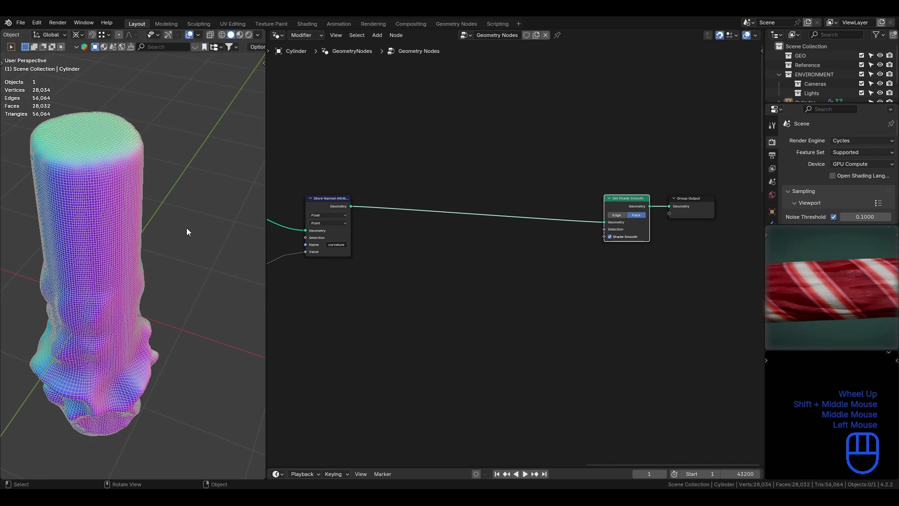
key("ctrl+s")
- Add a reroute after the curvature Store Named Attribute node and branch a Mesh to Points node from it above
right_click_drag(377, 199, 386, 217, "shift")
scroll(406, 259, "up", 2)
middle_click_drag(440, 220, 466, 340, "shift")
left_click_drag(380, 323, 429, 144)
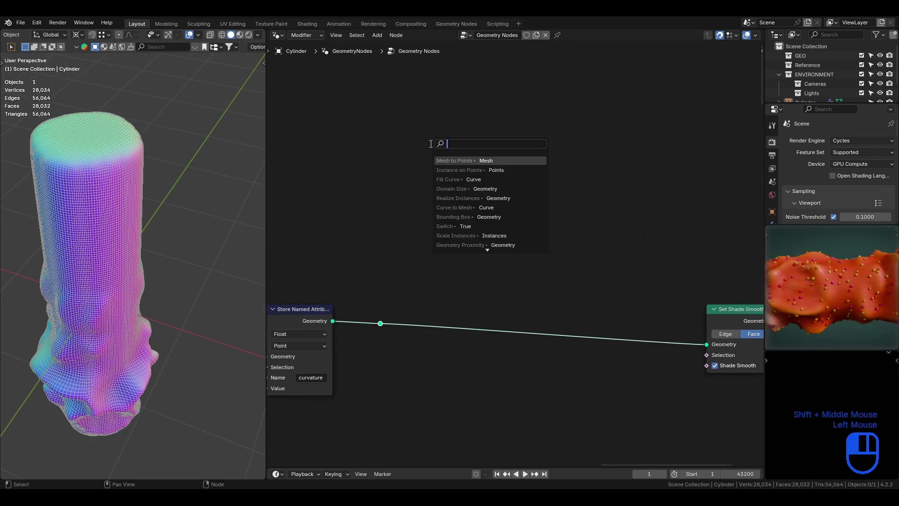
left_click(459, 158)
left_click(478, 107)
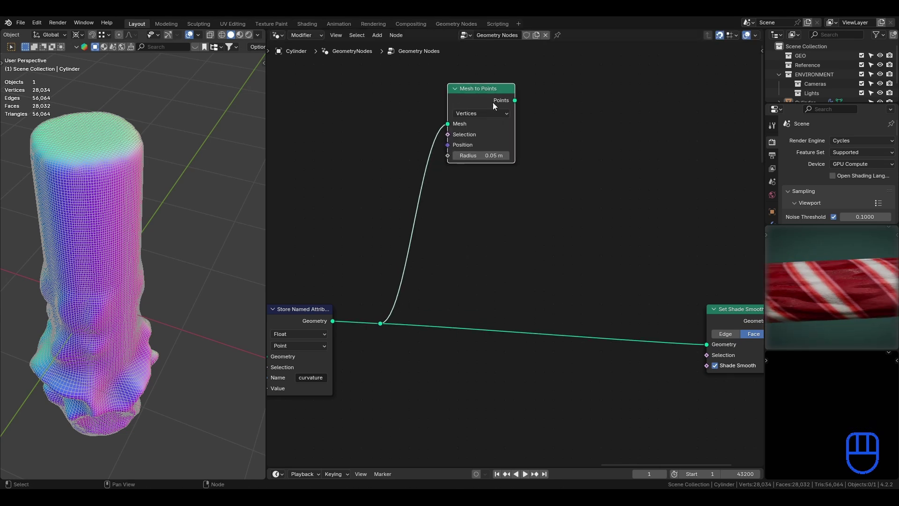
- Set the Mesh to Points node to generate points from Faces, and save the file
middle_click_drag(507, 90, 474, 182)
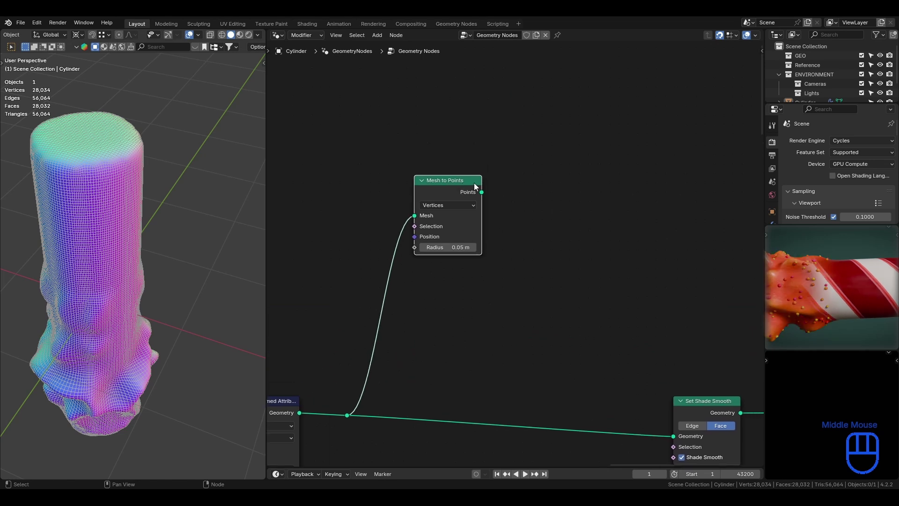
left_click(452, 206)
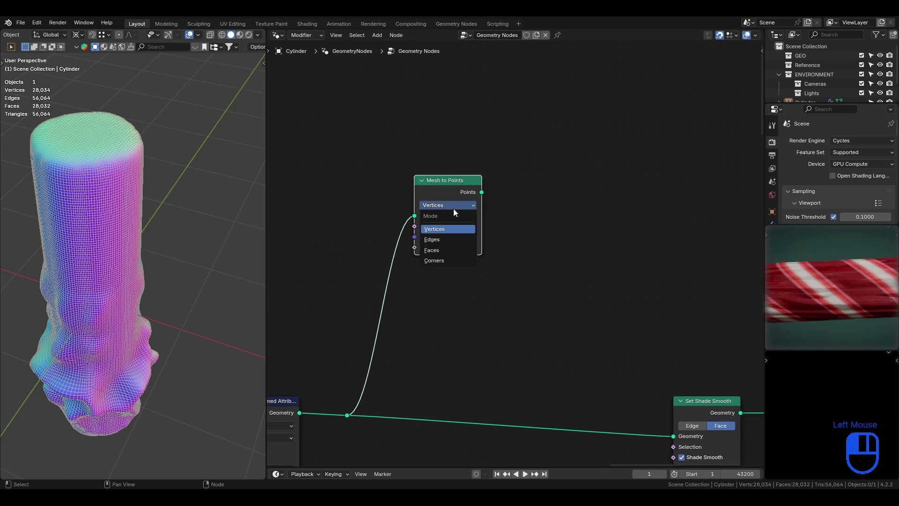
left_click(450, 249)
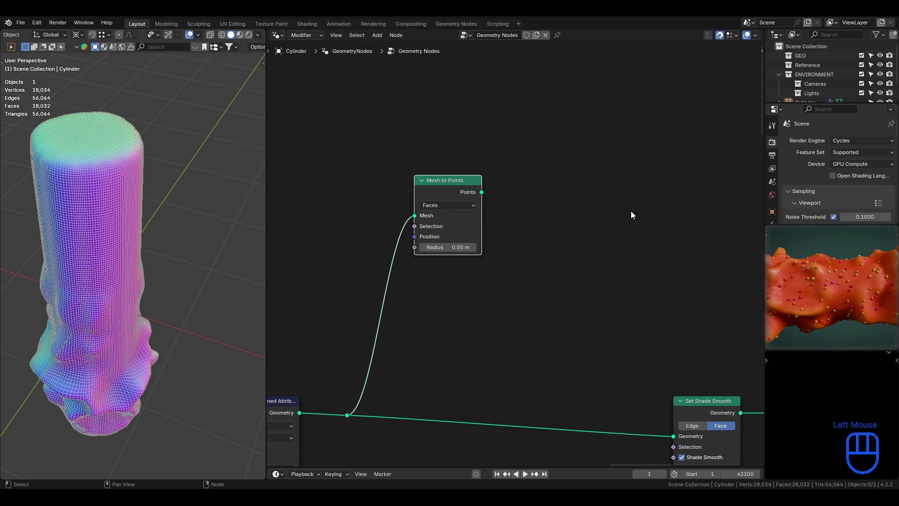
key("ctrl+s")
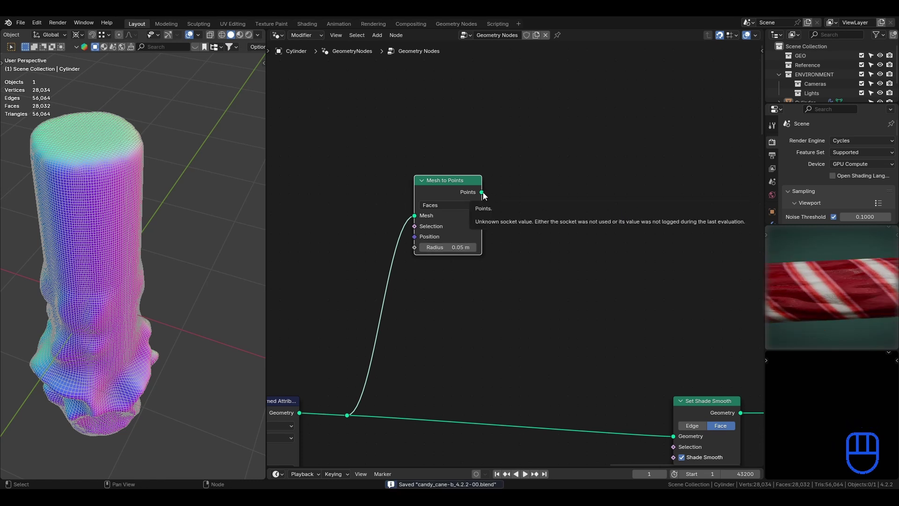
- Add an Instance on Points node fed by the Mesh to Points output, and move the selected nodes into a clear area
left_click_drag(482, 192, 580, 180)
type("instan")
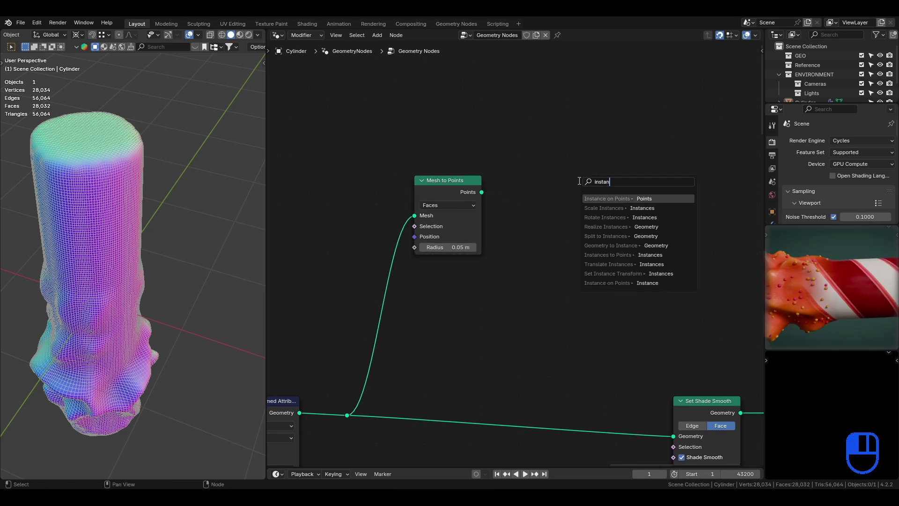
key("Return")
left_click(533, 180)
scroll(529, 179, "down", 2)
left_click_drag(426, 175, 536, 252)
key("g")
left_click(552, 149)
middle_click_drag(553, 149, 543, 193)
scroll(542, 193, "up", 3)
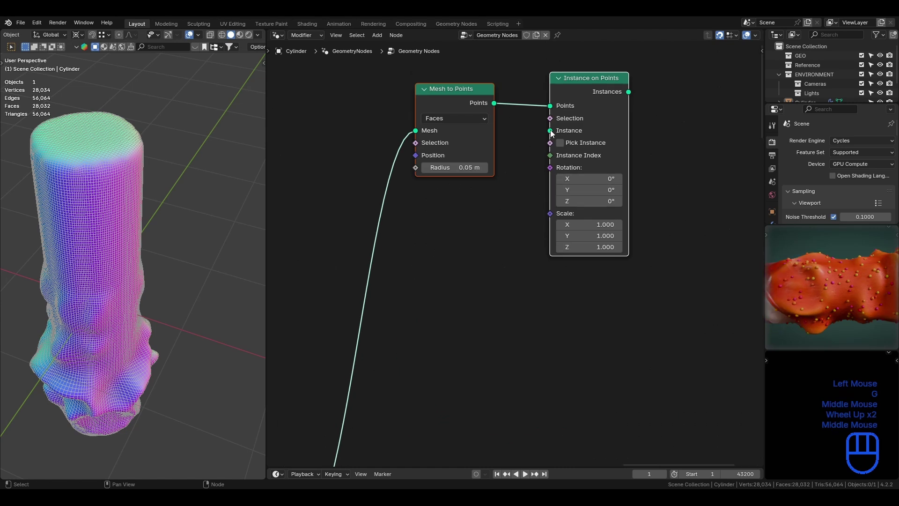
- Add an Ico Sphere node below Mesh to Points as the Instance input of Instance on Points
left_click_drag(549, 130, 412, 211)
type("ico")
key("Return")
left_click(503, 214)
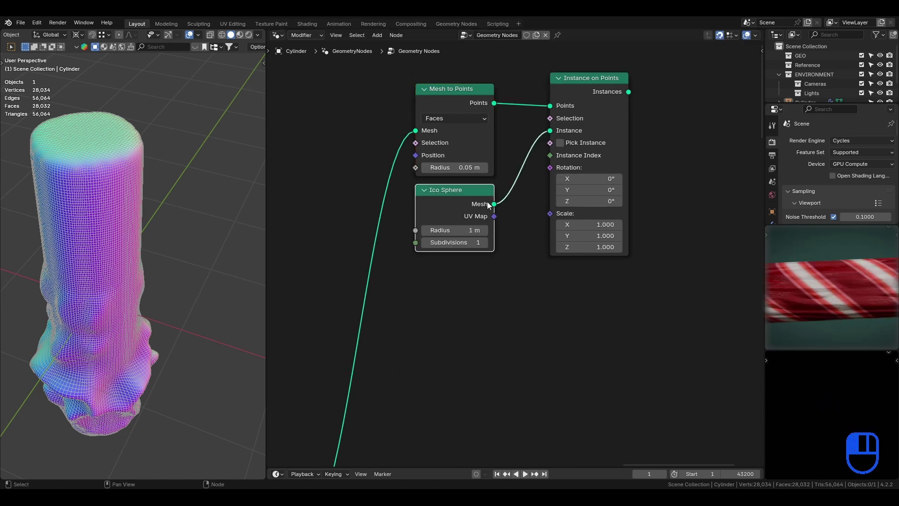
- Move the Set Shade Smooth node back close to the reroute after the curvature attribute node
scroll(624, 203, "down", 2)
middle_click_drag(624, 202, 605, 172)
left_click(637, 379)
key("g")
left_click(433, 378)
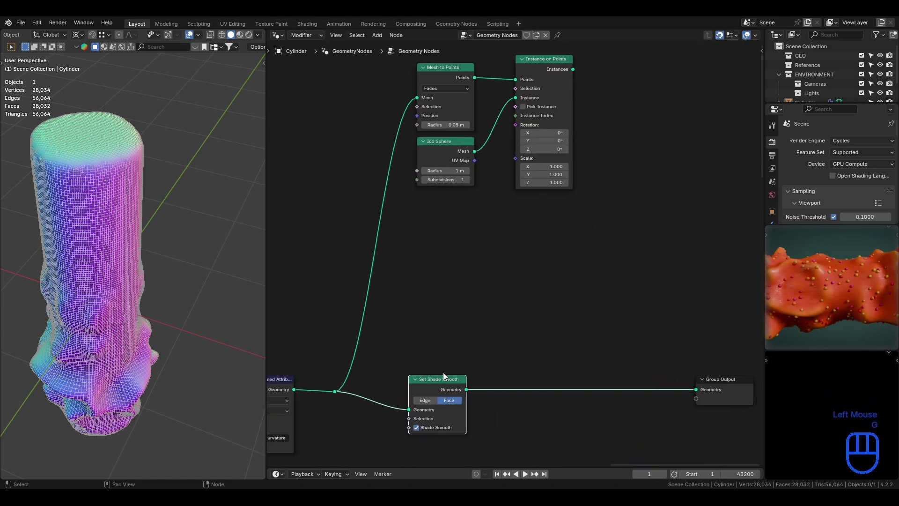
- Combine the instances and the Set Shade Smooth geometry in a Join Geometry node, and link it to the Group Output
left_click_drag(573, 70, 661, 221)
type("join")
key("Return")
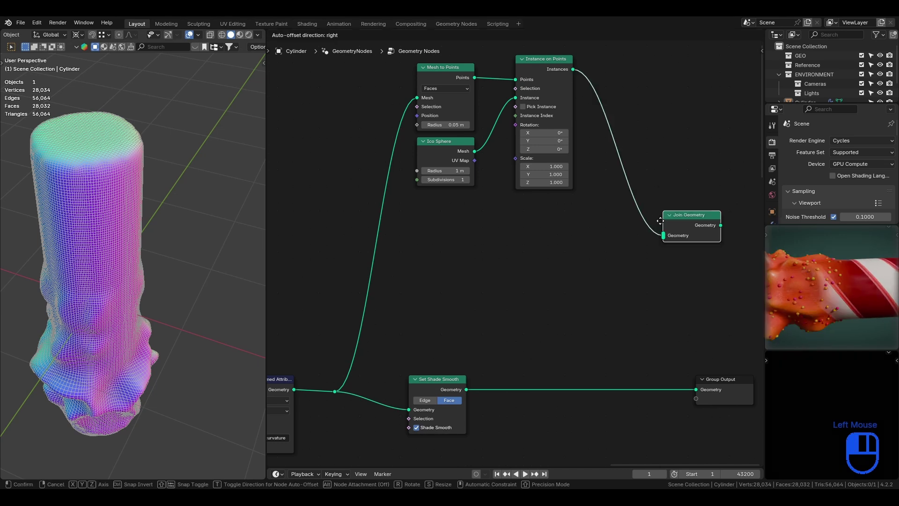
left_click(661, 222)
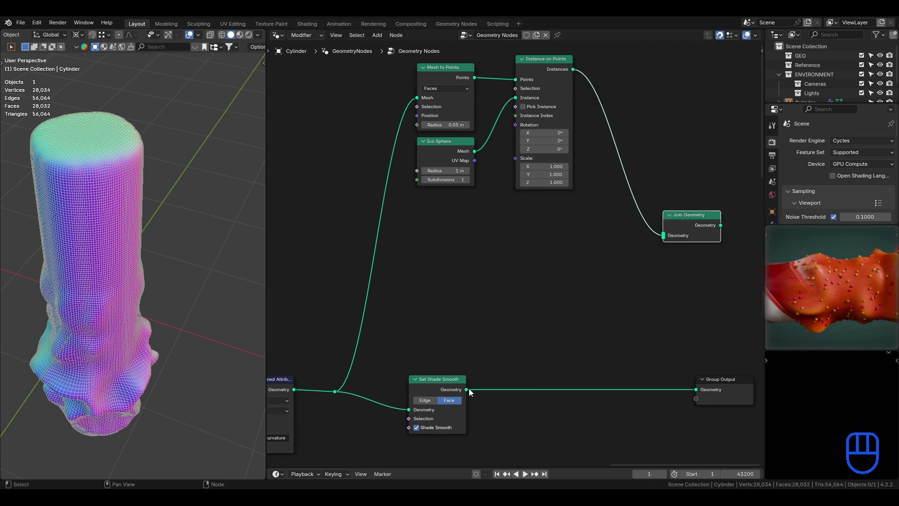
left_click_drag(467, 389, 663, 236)
mouse_move(720, 226)
left_mouse_down()
mouse_move(692, 386)
mouse_move(702, 227)
left_mouse_up()
middle_click_drag(667, 227, 761, 279)
- Try a 0.1 m radius on the Ico Sphere node and inspect the instanced spheres on the cylinder up close
middle_click_drag(169, 221, 254, 276, "shift")
scroll(468, 206, "up", 4)
left_click_drag(468, 206, 427, 206)
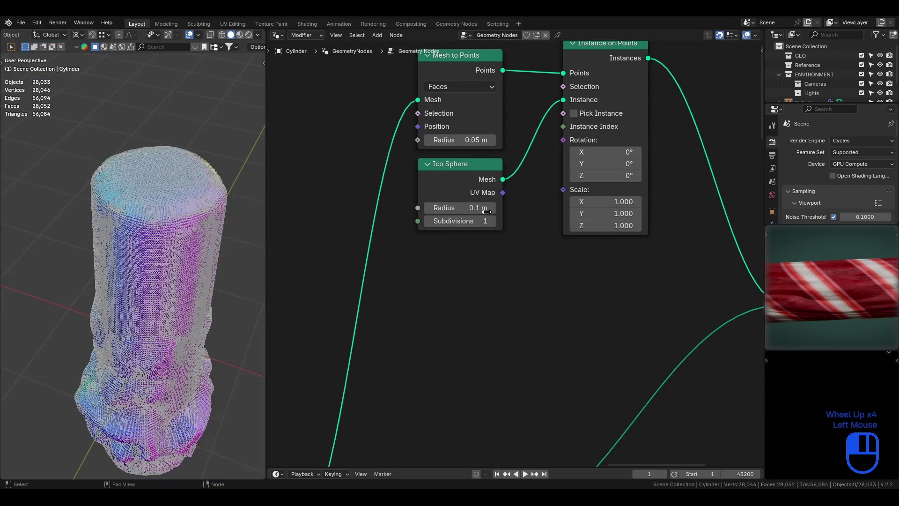
middle_click_drag(235, 258, 202, 237, "shift")
scroll(180, 205, "up", 3)
middle_click_drag(203, 236, 201, 274)
scroll(181, 290, "down", 1)
scroll(180, 288, "down", 2)
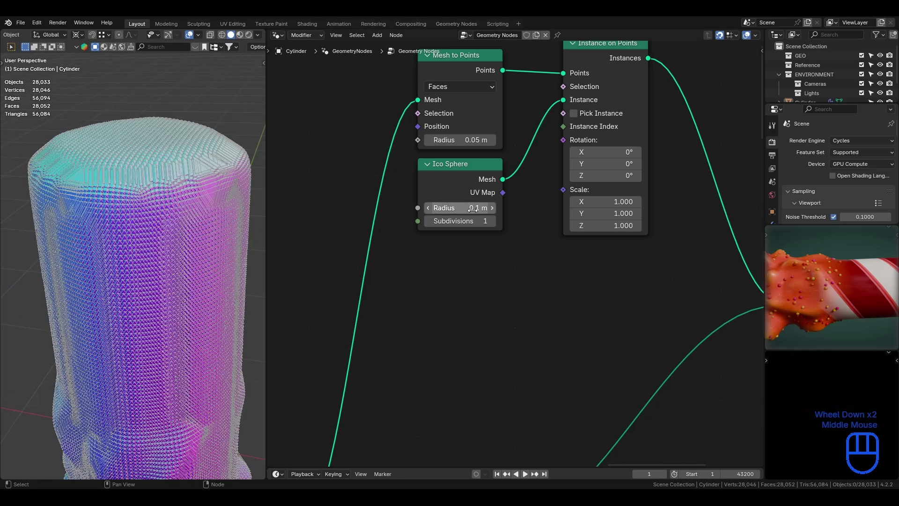
left_click(526, 199)
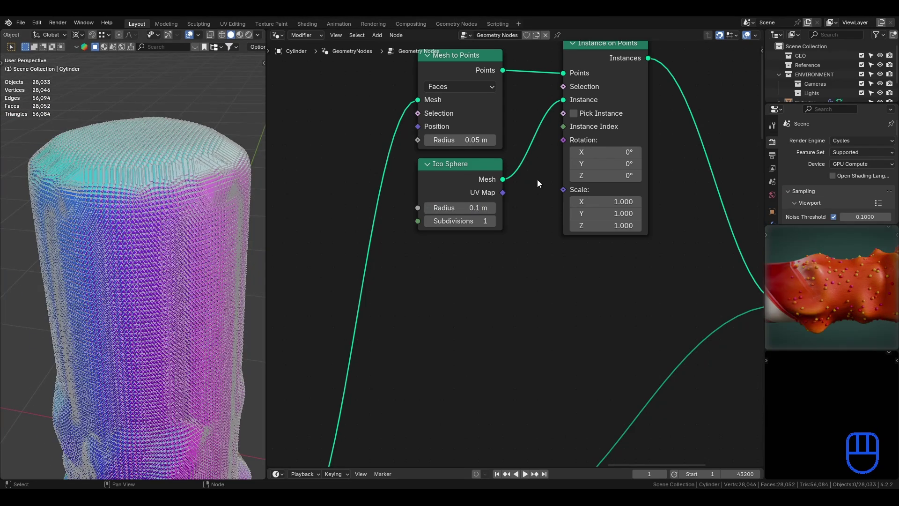
- Set the Ico Sphere node's radius to 0.025 m and save the file
left_click(489, 209)
type("0.025")
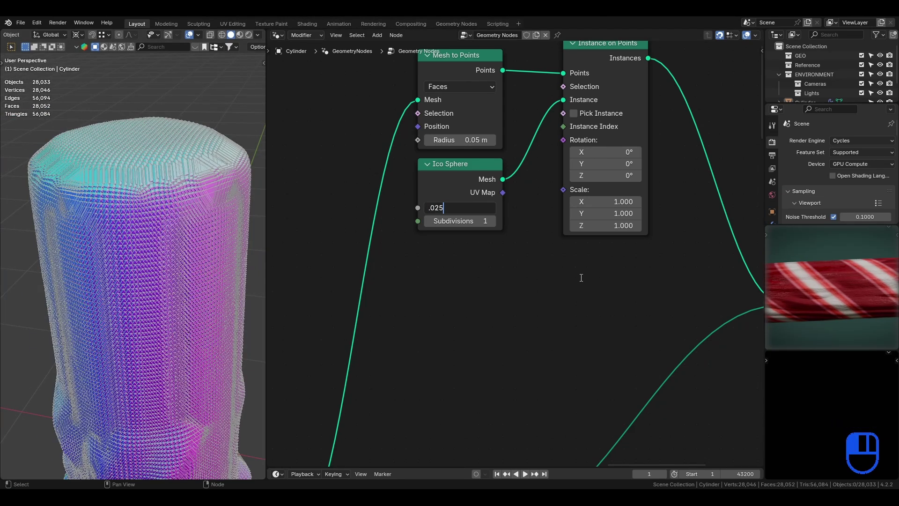
key("Return")
key("ctrl+s")
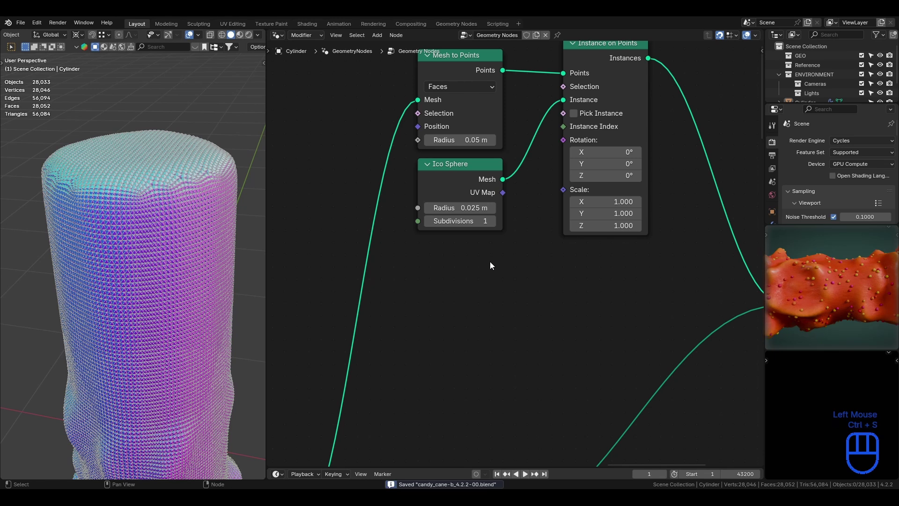
- Move the Ico Sphere node farther down to free space beneath the Mesh to Points node
scroll(491, 262, "down", 4)
left_click(489, 204)
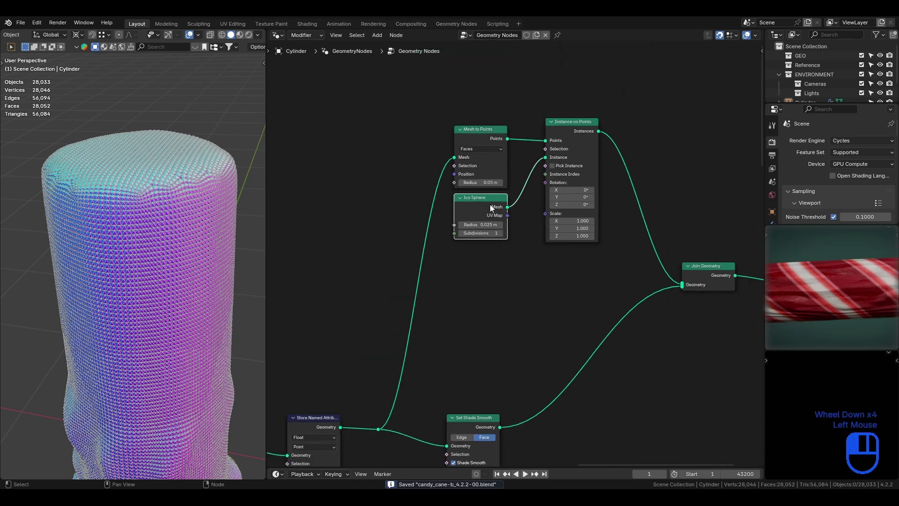
key("g")
left_click(491, 310)
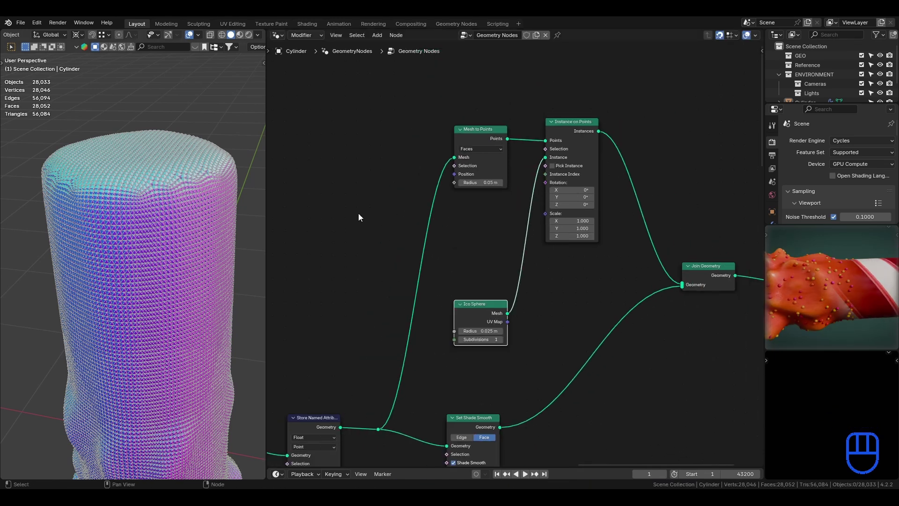
- Drive the Selection of Mesh to Points with a new Boolean Random Value node placed before it
middle_click_drag(420, 175, 512, 231, "shift")
scroll(512, 231, "up", 1)
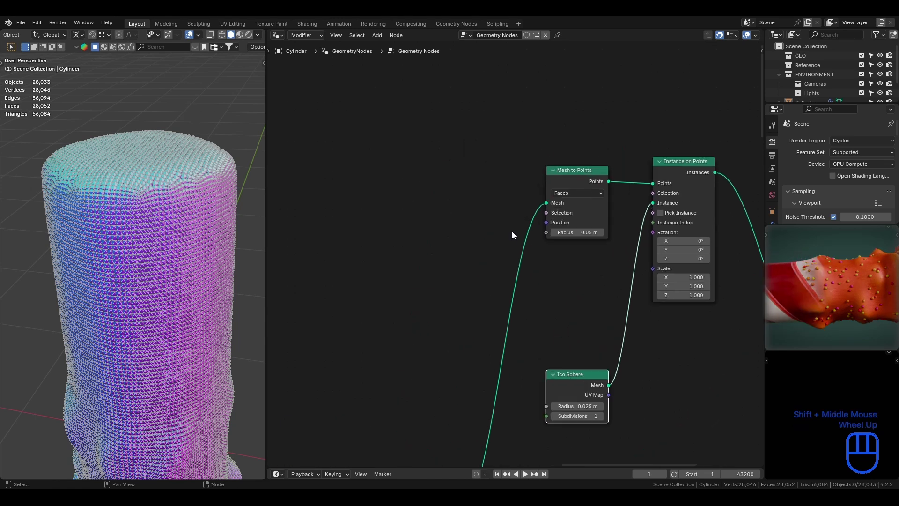
scroll(512, 231, "up", 1)
left_click_drag(551, 205, 440, 182)
type("rando")
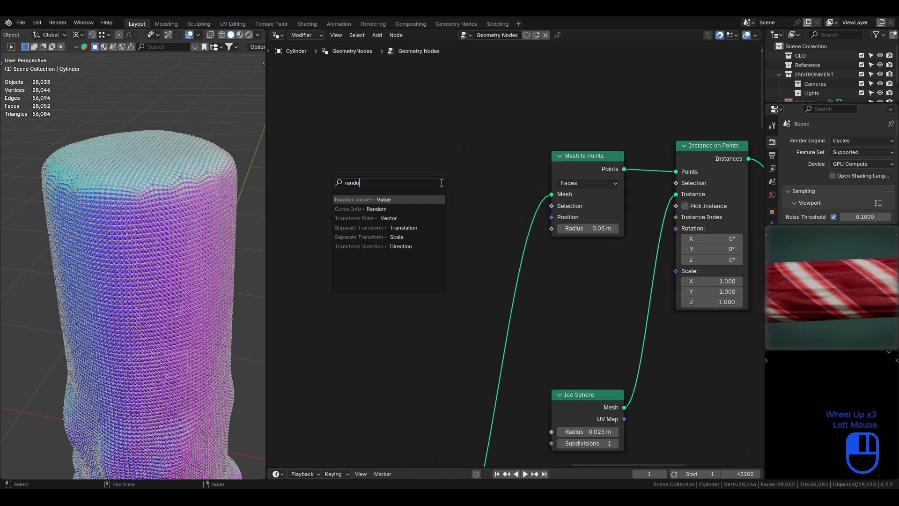
type("m")
key("Return")
left_click(504, 174)
scroll(495, 195, "up", 4)
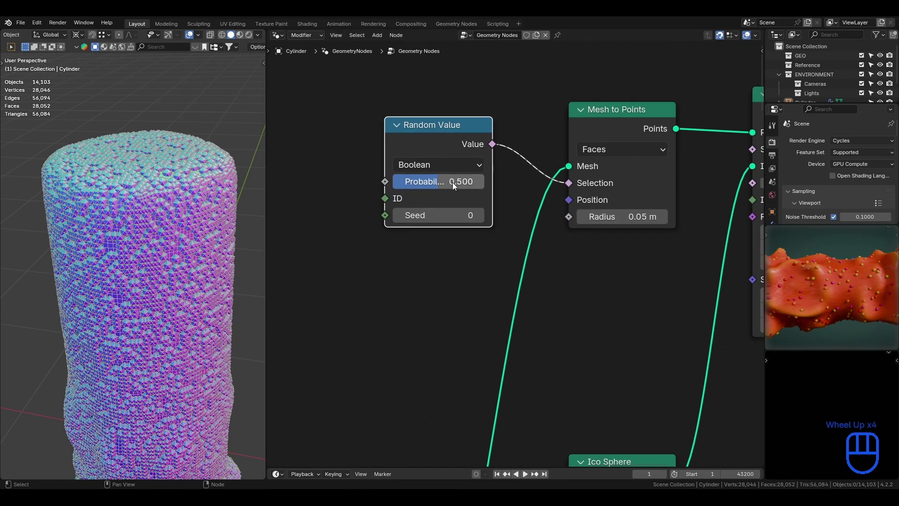
- Try a Random Value probability of 0.042 and inspect the scattered spheres along the cylinder
left_click_drag(452, 181, 410, 182)
middle_click_drag(123, 365, 120, 281, "shift")
middle_click_drag(141, 299, 154, 277)
middle_click_drag(196, 319, 184, 265, "shift")
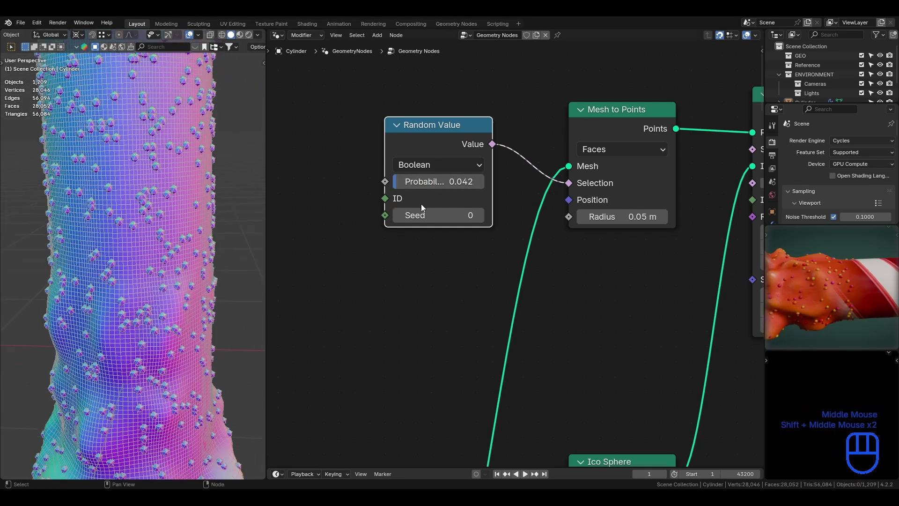
- Set the Random Value node's seed to 17 and its probability to 0.035, and save the file
left_click_drag(421, 214, 457, 215)
left_click(439, 181)
type("0.02")
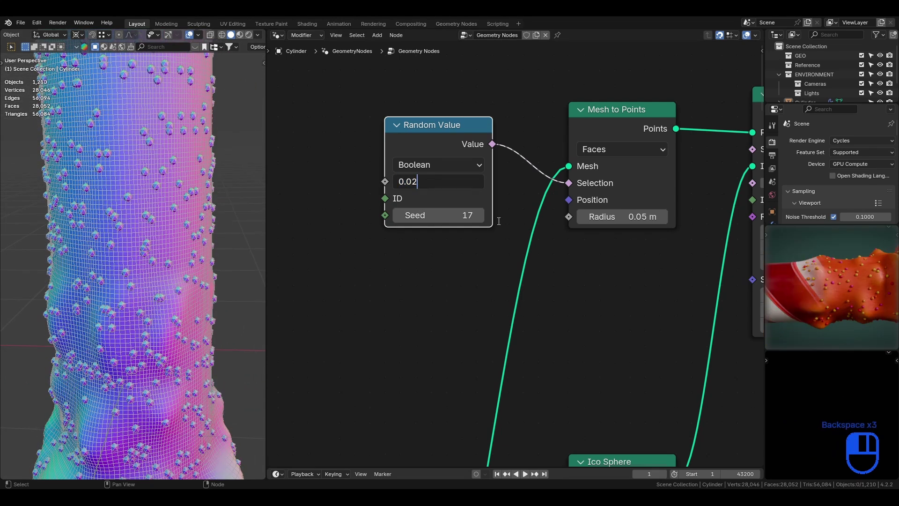
type("5")
key("Return")
double_click(440, 178)
type("5")
key("Return")
left_click(382, 290)
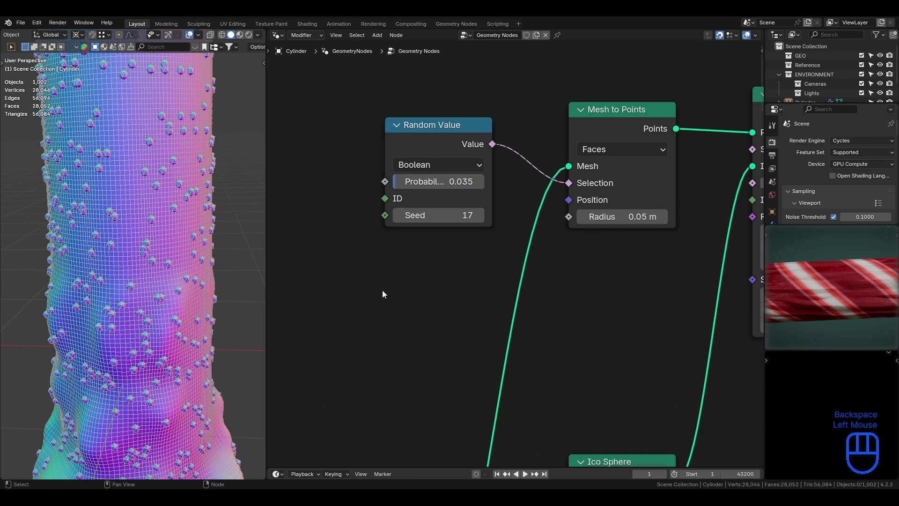
key("ctrl+s")
key("KP_1")
key("ctrl+s")
- Turn off the wireframe overlay in the 3D viewport and view the cylinder's upper end in perspective
middle_click_drag(213, 307, 188, 286, "shift")
scroll(449, 241, "down", 6)
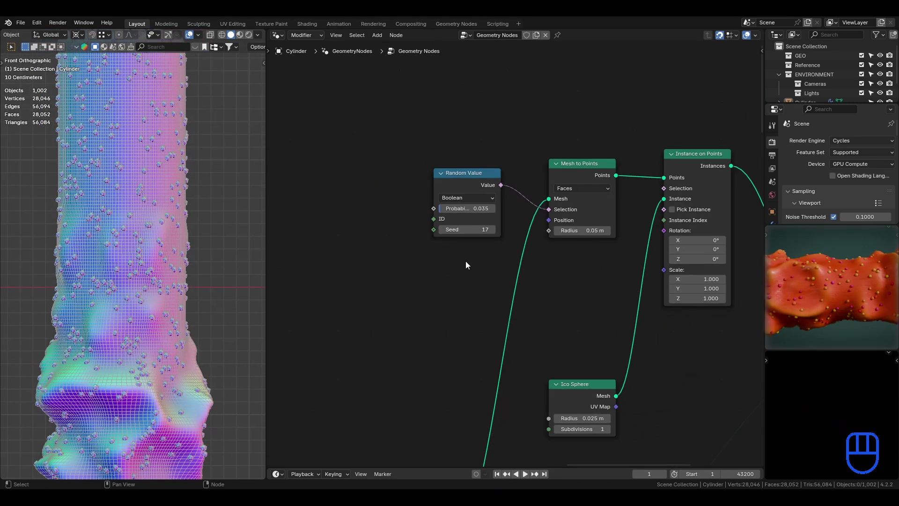
middle_click_drag(249, 191, 206, 225)
left_click(198, 35)
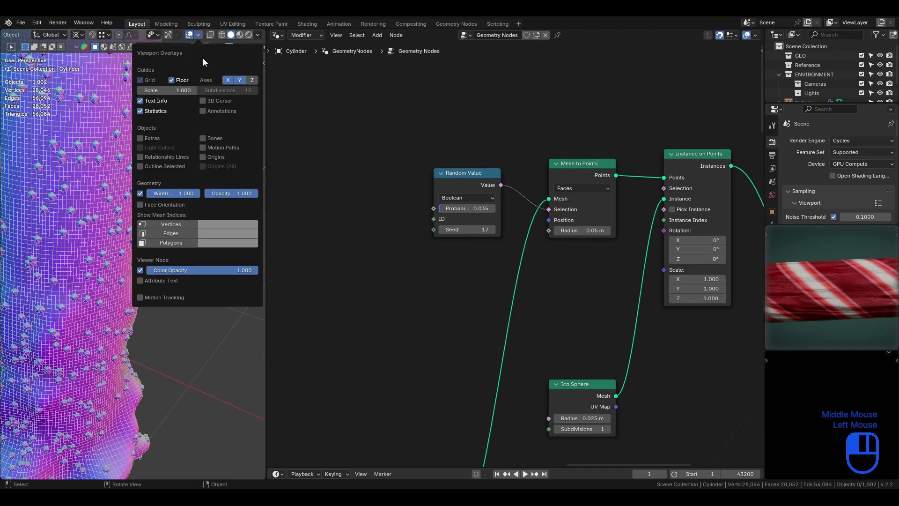
left_click(142, 193)
middle_click_drag(115, 185, 164, 306, "shift")
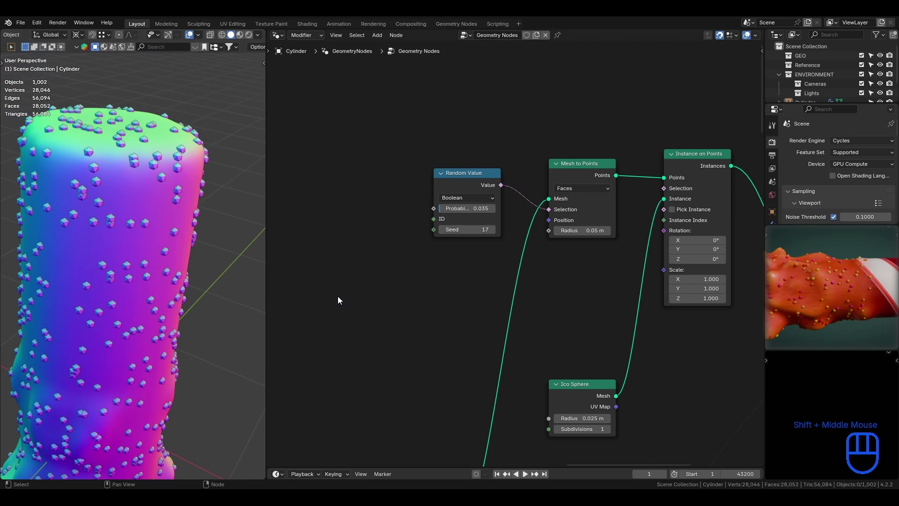
- Try higher subdivision levels on the Ico Sphere node and return its subdivisions to 1
left_click_drag(589, 393, 444, 336)
left_click(463, 371)
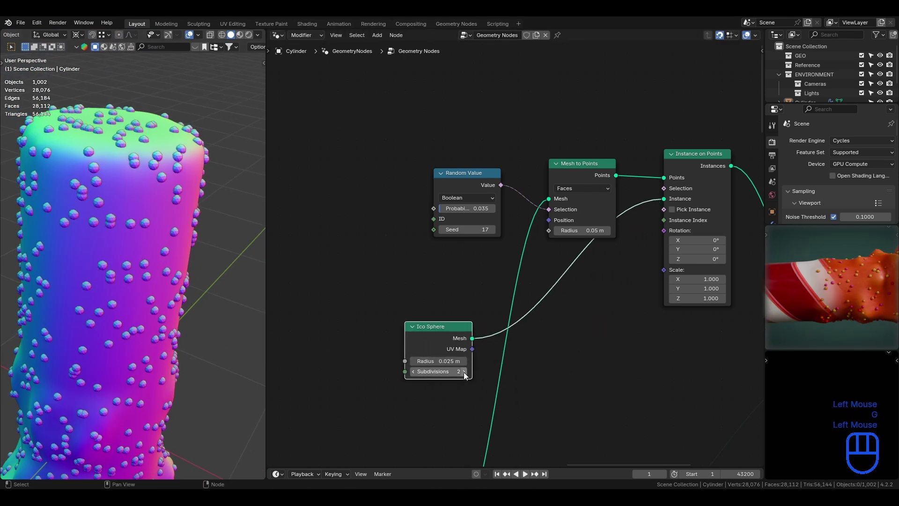
left_click(463, 372)
left_click(414, 371)
left_click(413, 371)
left_click(413, 371)
- Reposition the Ico Sphere node between Mesh to Points and Set Shade Smooth, and save the file
middle_click_drag(510, 359, 538, 264)
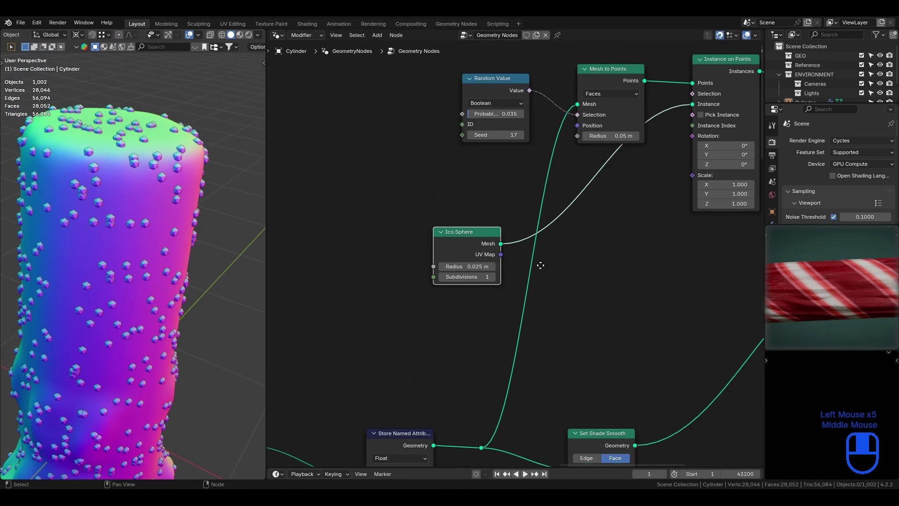
key("g")
left_click(548, 329)
middle_click_drag(610, 264, 515, 268)
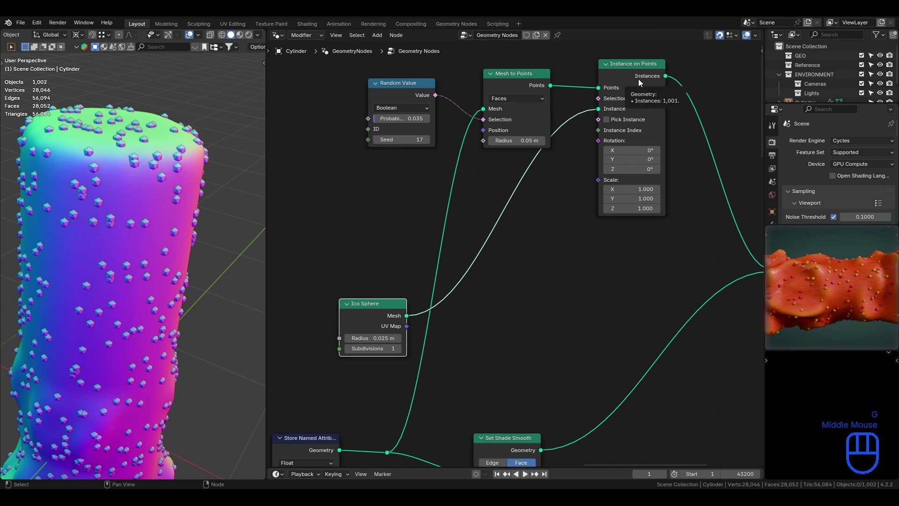
key("g")
left_click(491, 297)
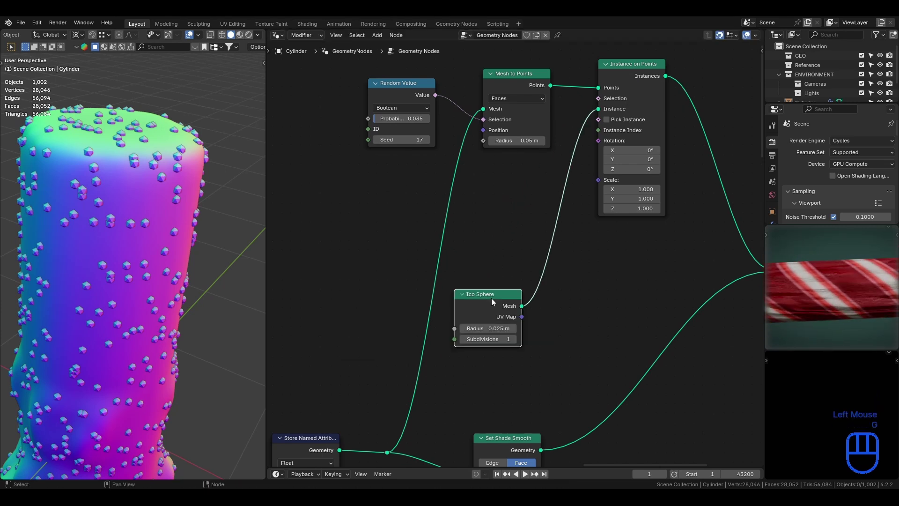
key("ctrl+s")
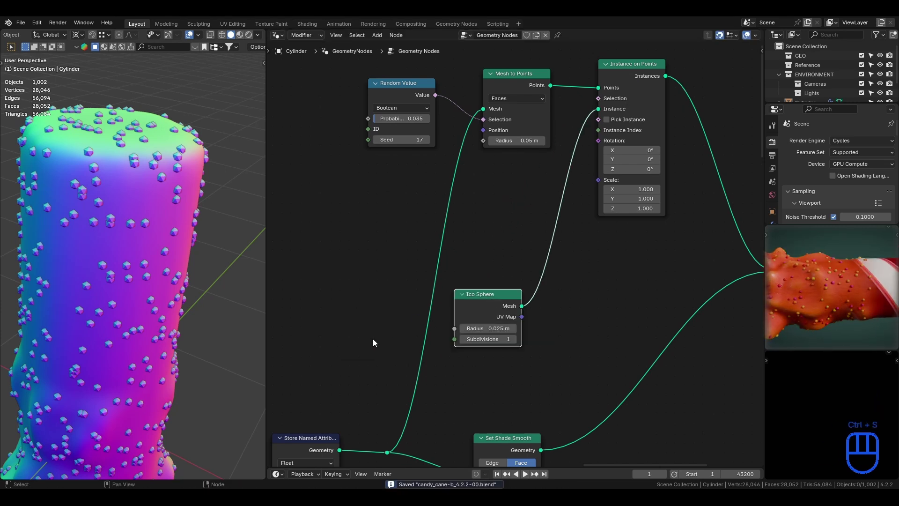
- Examine where the separator attribute is stored and read in the node tree, and compare with the cylinder in front view
middle_click_drag(374, 339, 560, 175)
scroll(525, 197, "down", 2)
middle_click_drag(395, 267, 535, 170)
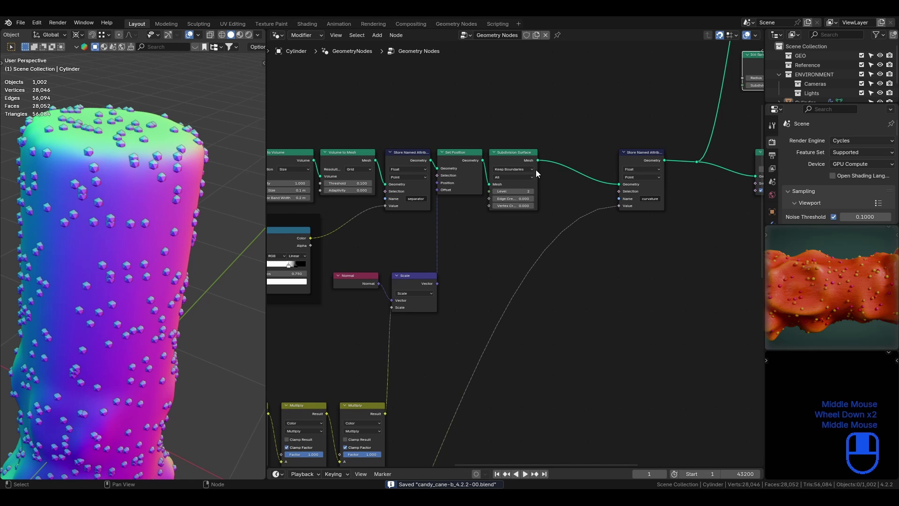
left_click(427, 159)
scroll(166, 283, "down", 3)
key("KP_1")
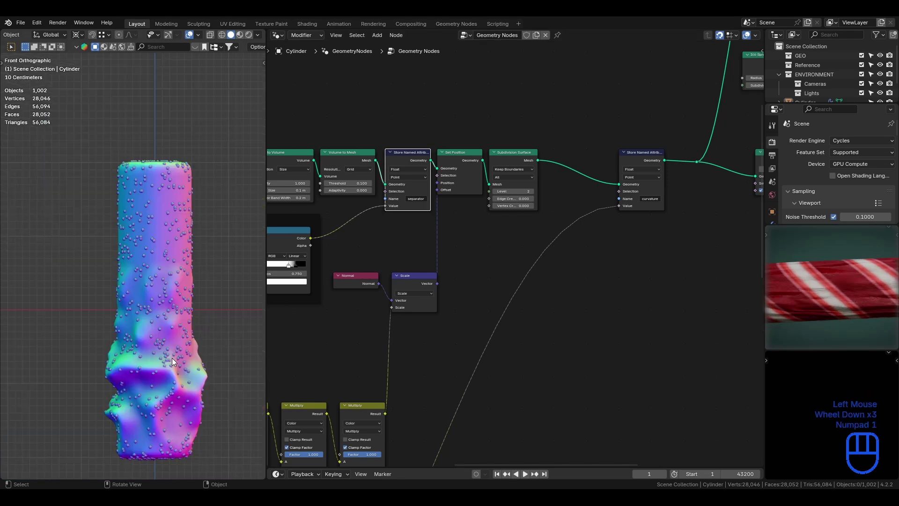
middle_click_drag(172, 358, 159, 332, "shift")
middle_click_drag(361, 285, 534, 152)
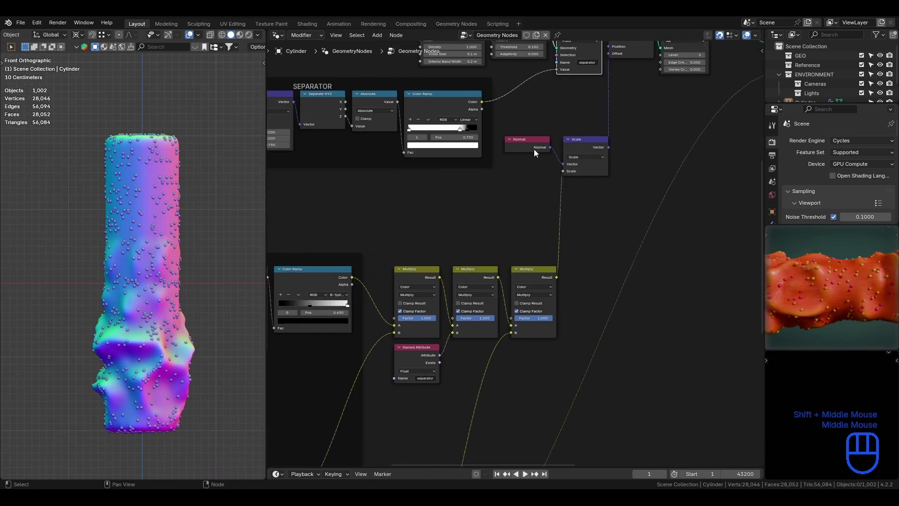
left_click(428, 352)
middle_click_drag(682, 179, 453, 345)
middle_click_drag(630, 106, 496, 264)
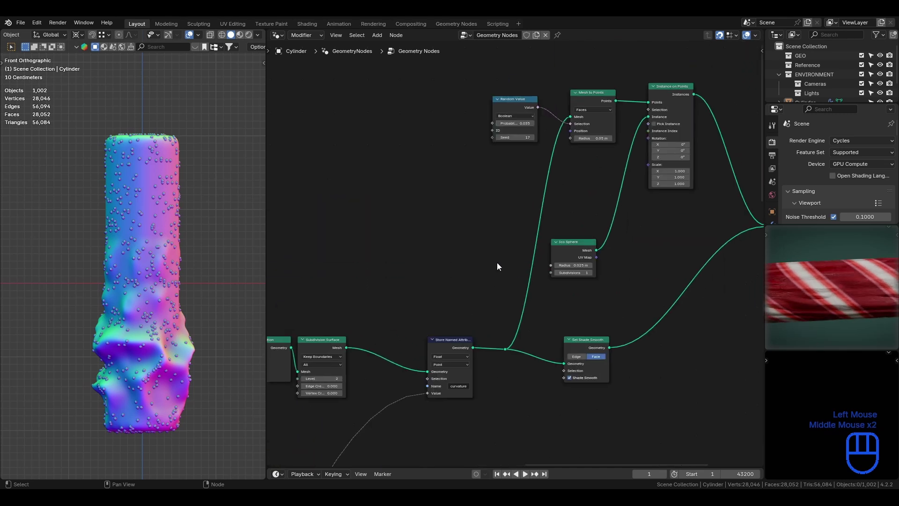
- Add a float Named Attribute node reading separator and connect its attribute output to the Instance on Points selection
scroll(501, 257, "up", 2)
key("shift+a")
left_click(504, 196)
type("nam")
key("Return")
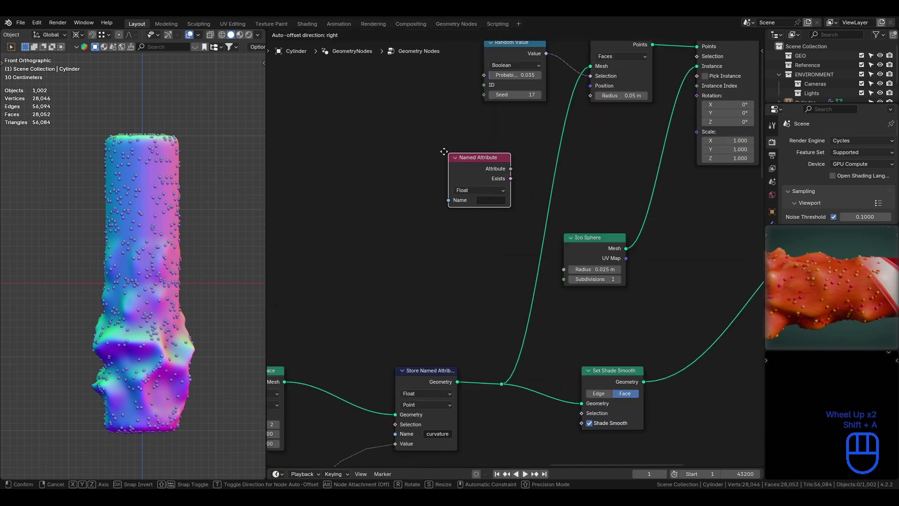
left_click(441, 151)
middle_click_drag(487, 189, 470, 246)
left_click(464, 256)
left_click(494, 282)
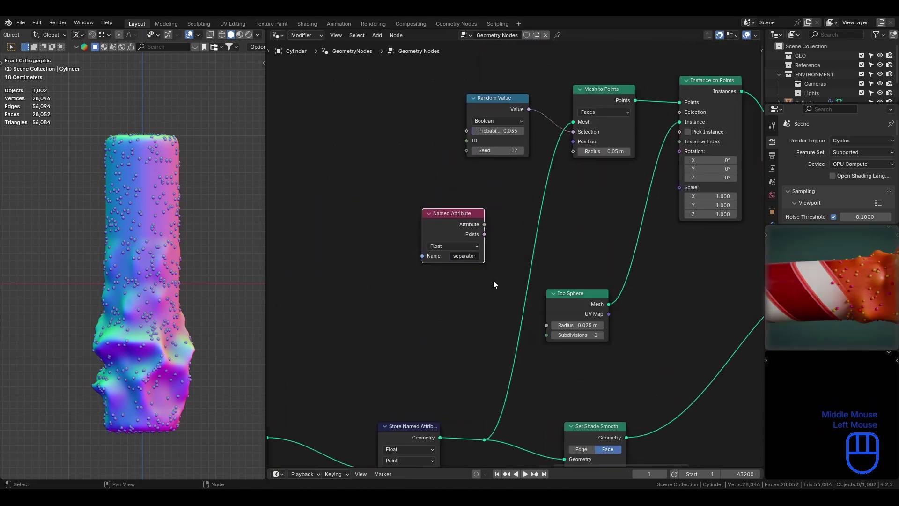
left_click_drag(485, 225, 680, 112)
- Insert a Color Ramp between the separator attribute and the instance selection, with Ease interpolation and its black stop at 0.5, and group the nodes compactly
left_click_drag(455, 214, 420, 196)
key("shift+a")
type("col")
key("Return")
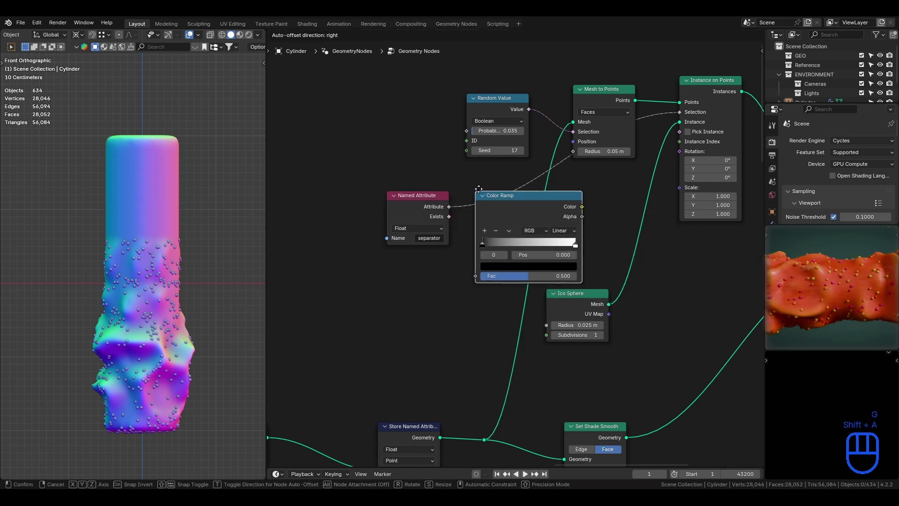
left_click(482, 237)
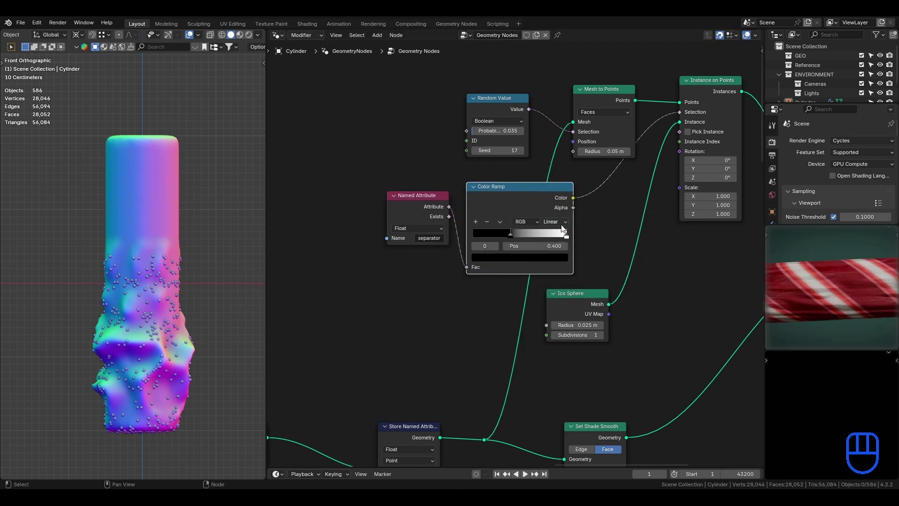
type("0.5")
key("Return")
key("ctrl+s")
left_click_drag(418, 196, 427, 187)
left_click_drag(572, 293, 492, 284)
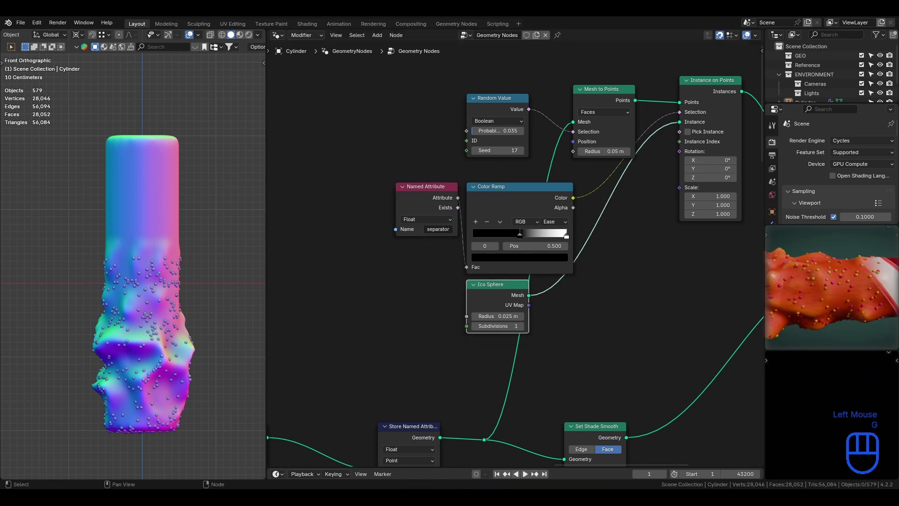
- Fine-tune the separator mask in the upstream nodes so the deformed, sprinkled area reaches slightly higher up the cylinder
middle_click_drag(206, 276, 189, 247, "shift")
middle_click_drag(190, 247, 199, 260)
scroll(355, 368, "down", 3)
middle_click_drag(356, 363, 543, 138, "shift")
middle_click_drag(398, 365, 612, 177, "shift")
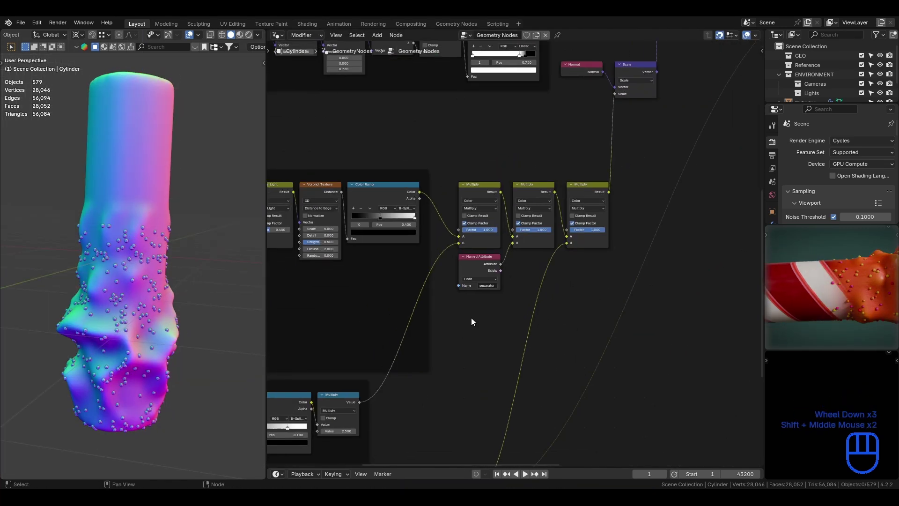
scroll(477, 304, "down", 2)
middle_click_drag(493, 201, 461, 356, "shift")
scroll(435, 344, "up", 2)
middle_click_drag(361, 301, 619, 359, "shift")
scroll(619, 358, "up", 2)
mouse_move(576, 286)
left_mouse_down("shift")
mouse_move(553, 286)
mouse_move(607, 286)
mouse_move(547, 286)
mouse_move(585, 286)
mouse_move(568, 286)
left_mouse_up("shift")
scroll(599, 293, "down", 3)
middle_click_drag(608, 285, 422, 300, "shift")
middle_click_drag(688, 233, 468, 260, "shift")
middle_click_drag(656, 206, 472, 318, "shift")
scroll(591, 311, "up", 3)
middle_click_drag(592, 311, 577, 409, "shift")
middle_click_drag(160, 287, 177, 290)
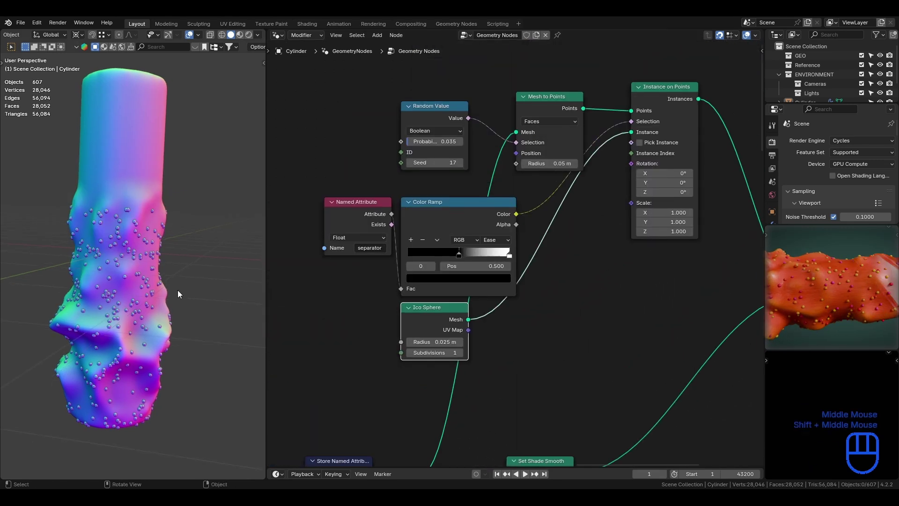
- Add a Random Value node for the Instance on Points scale and switch its data type to Float
scroll(178, 290, "up", 3)
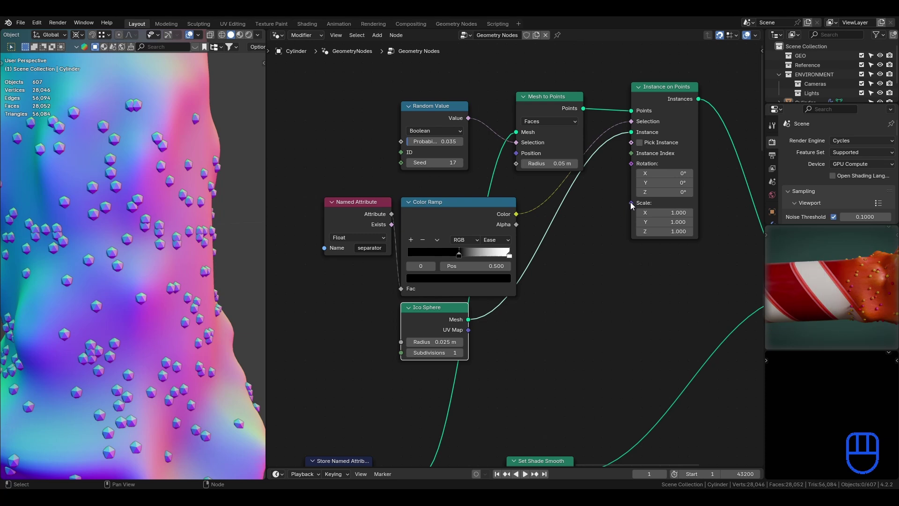
left_click_drag(630, 203, 579, 305)
type("random")
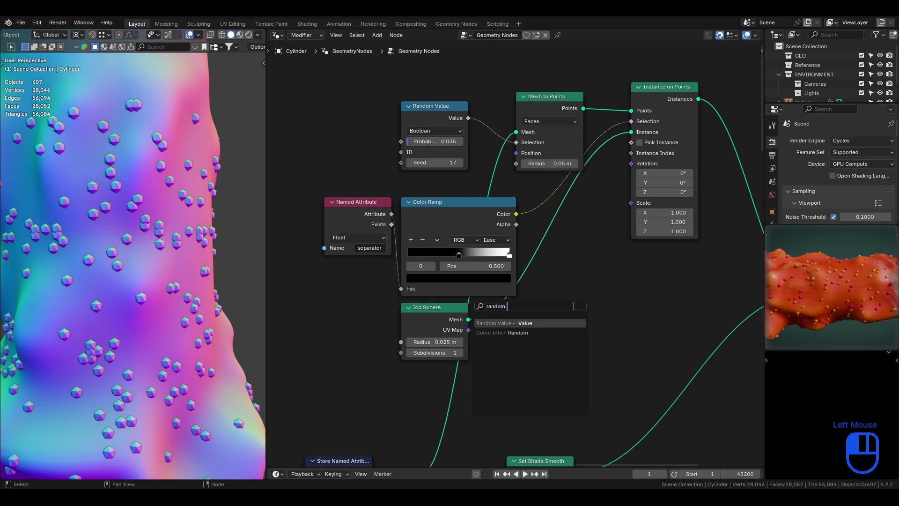
key("Return")
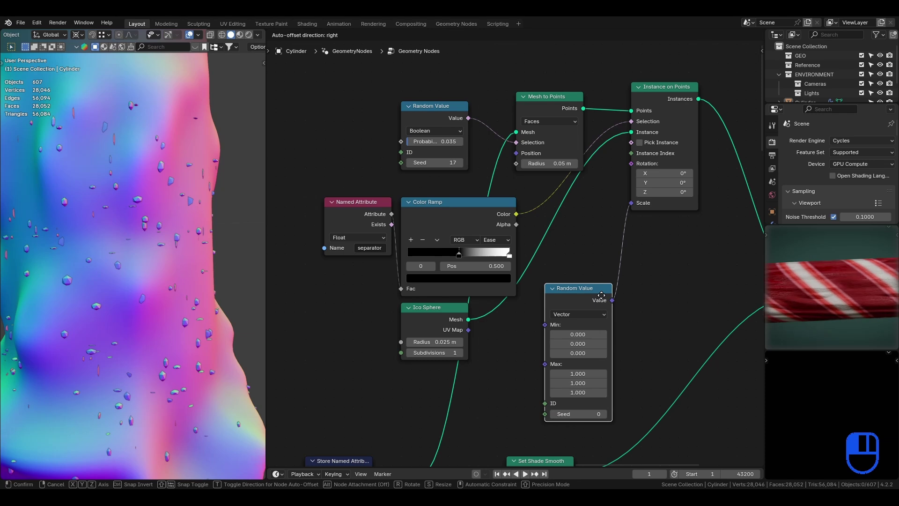
left_click(601, 294)
left_click(585, 314)
left_click(591, 341)
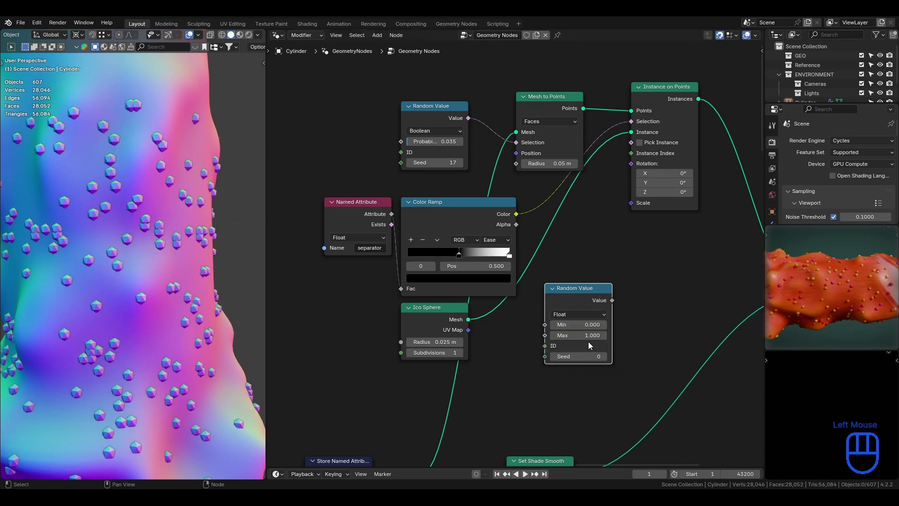
- Drive the sprinkle scale with the float Random Value, using a minimum of 0.35 and a maximum of 0.9, and save the file
left_click_drag(595, 325, 596, 325, "shift")
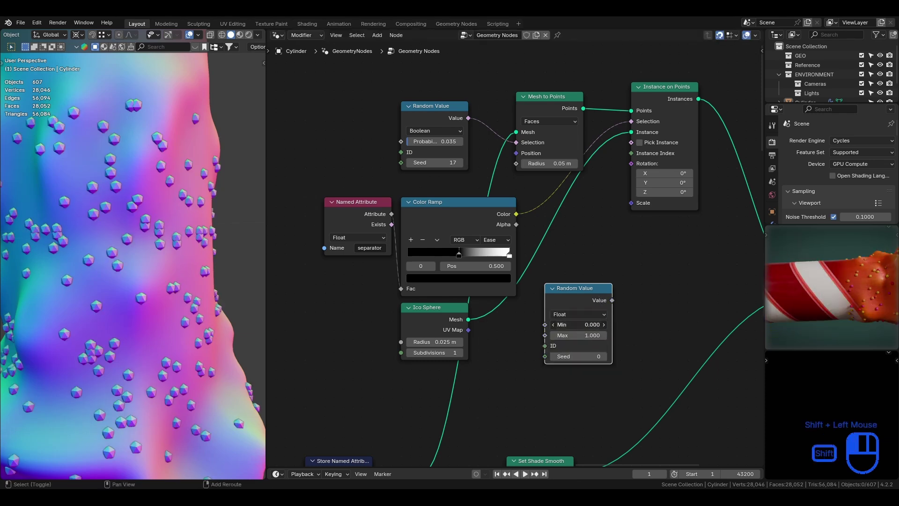
key("ctrl+z")
mouse_move(591, 335)
left_mouse_down()
mouse_move(600, 336)
mouse_move(590, 336)
left_mouse_up()
left_click_drag(612, 300, 631, 210)
left_click_drag(586, 325, 591, 325, "shift")
left_click(586, 327, "shift")
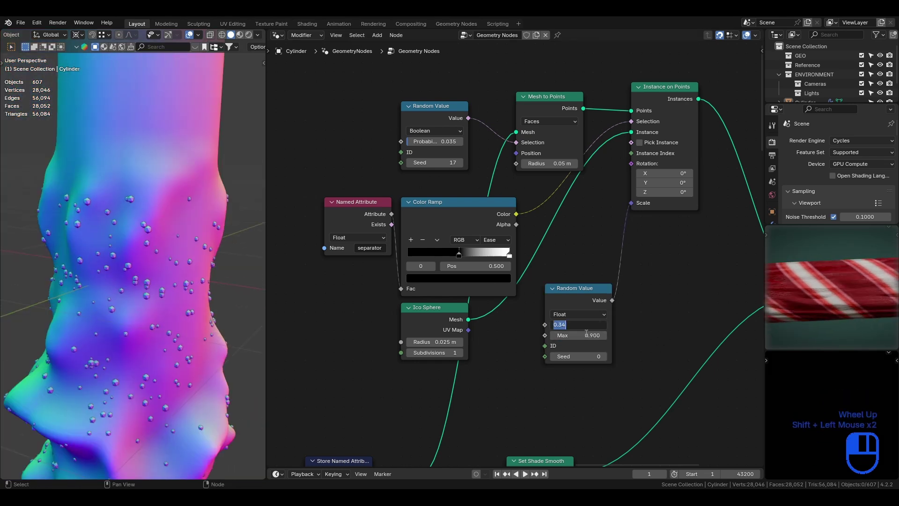
type("0.35")
key("Return")
key("ctrl+s")
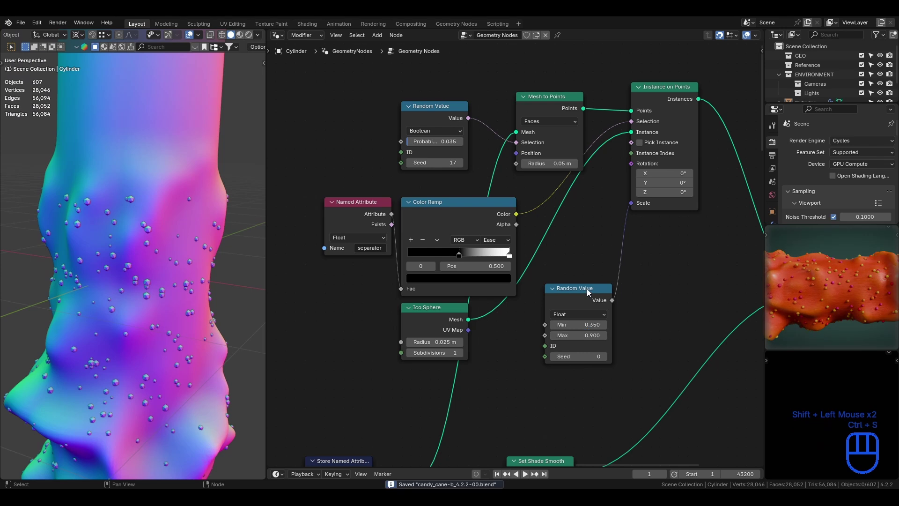
- Place the scale's Random Value node directly above Set Shade Smooth and shift the Join Geometry and output nodes further right
scroll(581, 284, "down", 2)
middle_click_drag(612, 287, 602, 283)
left_click_drag(580, 283, 550, 354)
middle_click_drag(665, 294, 541, 261)
left_click_drag(667, 233, 709, 241)
middle_click_drag(542, 251, 636, 247)
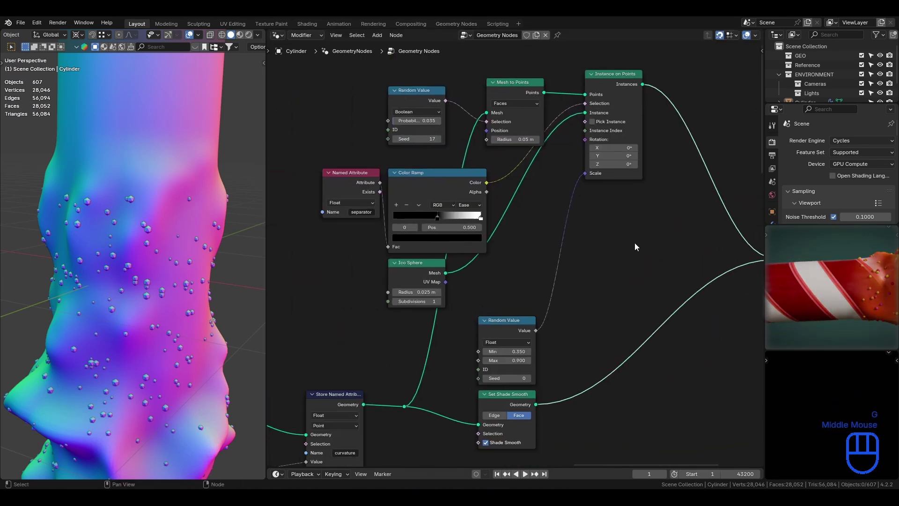
- Add reroute points to the link from Set Shade Smooth to Join Geometry and stretch it into a long horizontal run
left_click(433, 94)
middle_click_drag(437, 94, 455, 114)
scroll(598, 267, "down", 4)
middle_click_drag(598, 267, 481, 224)
right_click_drag(470, 330, 471, 346, "shift")
key("g")
key("x")
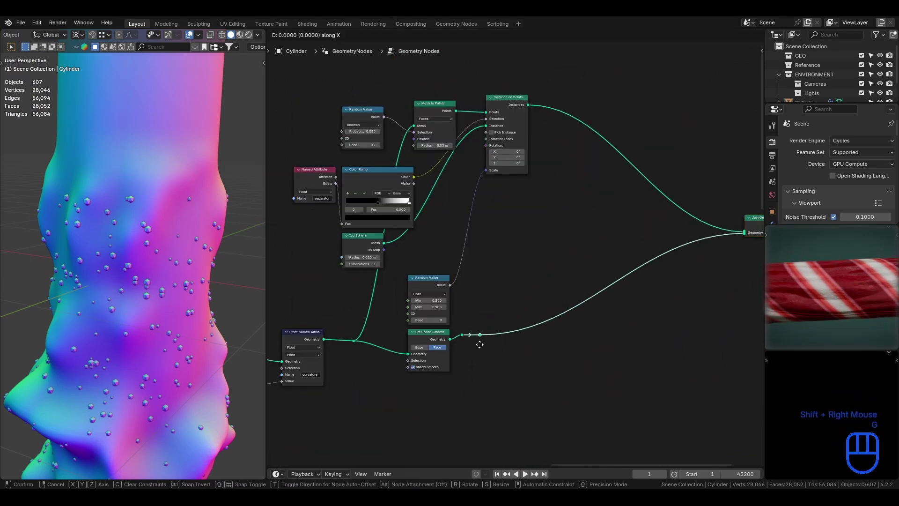
left_click(704, 343)
- Move Instance on Points close to Join Geometry and line up the Ico Sphere above the scale's Random Value node
left_click(500, 105)
key("g")
left_click(673, 230)
left_click(365, 237)
key("g")
left_click(430, 237)
- Insert a Set Shade Smooth node between the Ico Sphere and Instance on Points
scroll(217, 290, "up", 4)
scroll(459, 251, "up", 5)
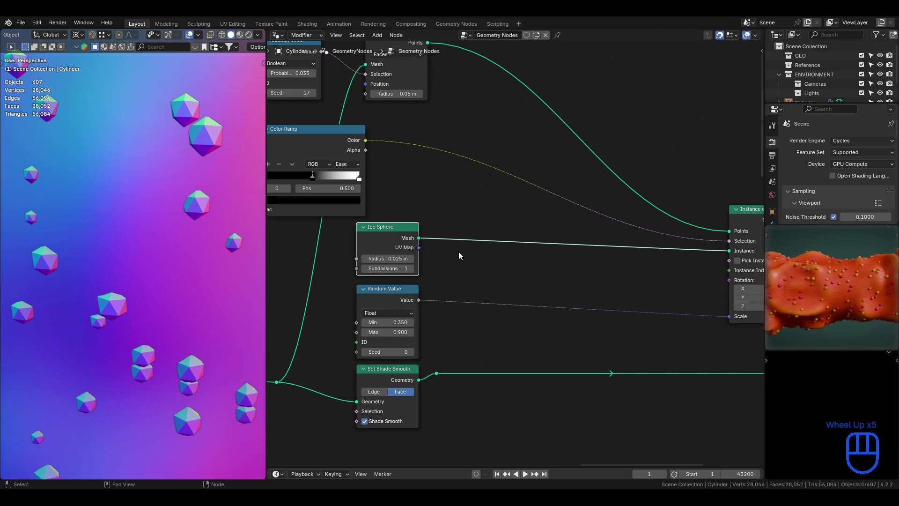
key("shift+a")
left_click(459, 252)
type("set sha")
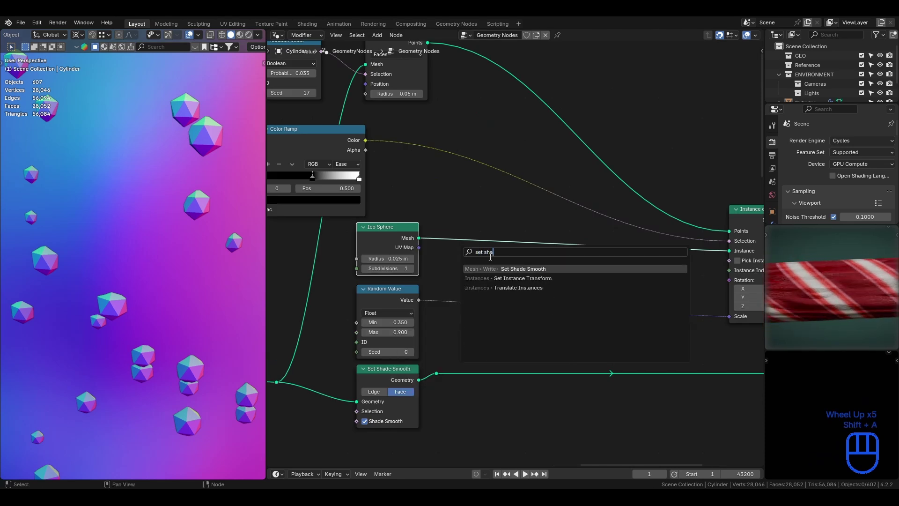
key("Return")
left_click(426, 213)
key("g")
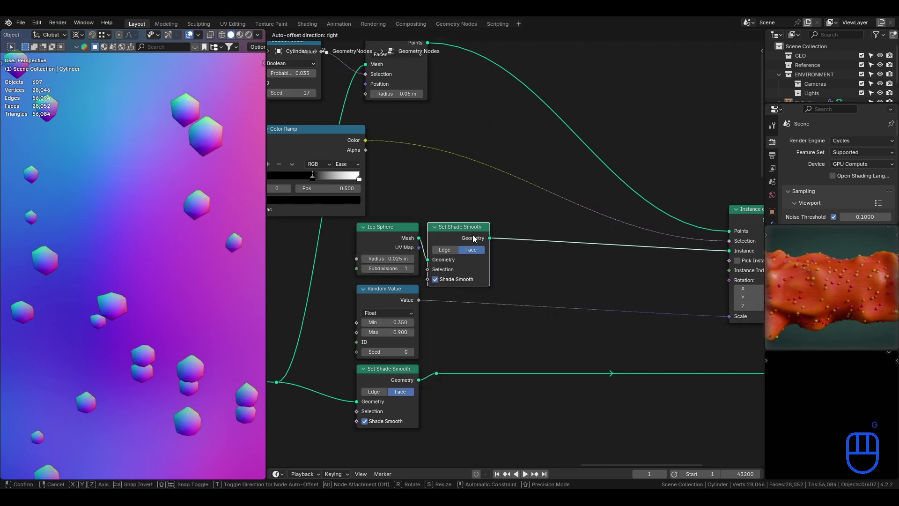
left_click(416, 265)
- Try 2 subdivisions on the smooth-shaded Ico Sphere and return the value to 1
left_click(411, 268)
left_click(410, 269)
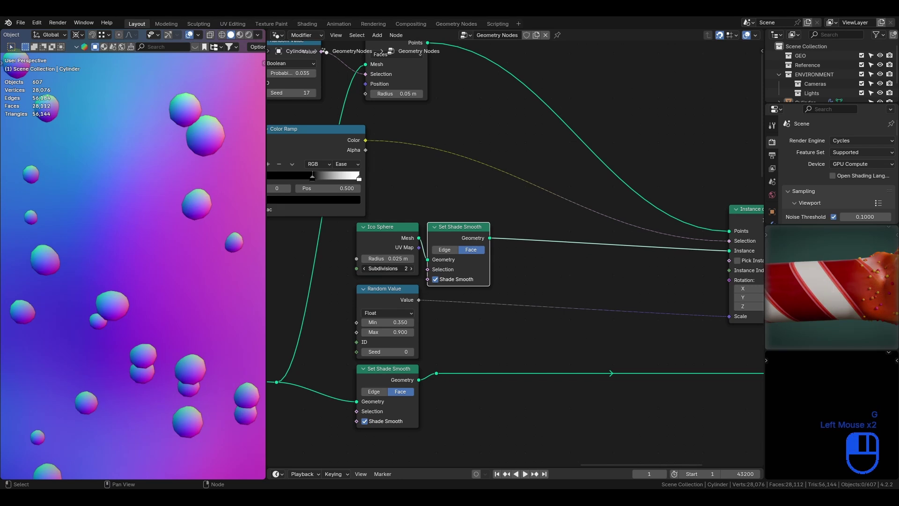
left_click(366, 268)
left_click(366, 268)
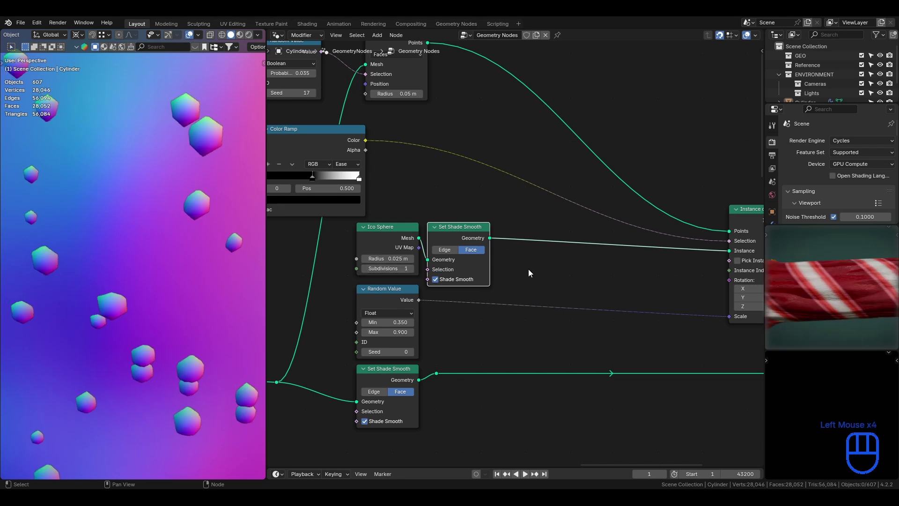
- Save the file and move the separator Named Attribute and Color Ramp nodes directly above the Ico Sphere nodes
key("ctrl+s")
scroll(529, 250, "down", 2)
middle_click_drag(529, 246, 546, 279)
left_click(308, 181)
left_click_drag(307, 181, 365, 211)
key("g")
left_click(455, 210)
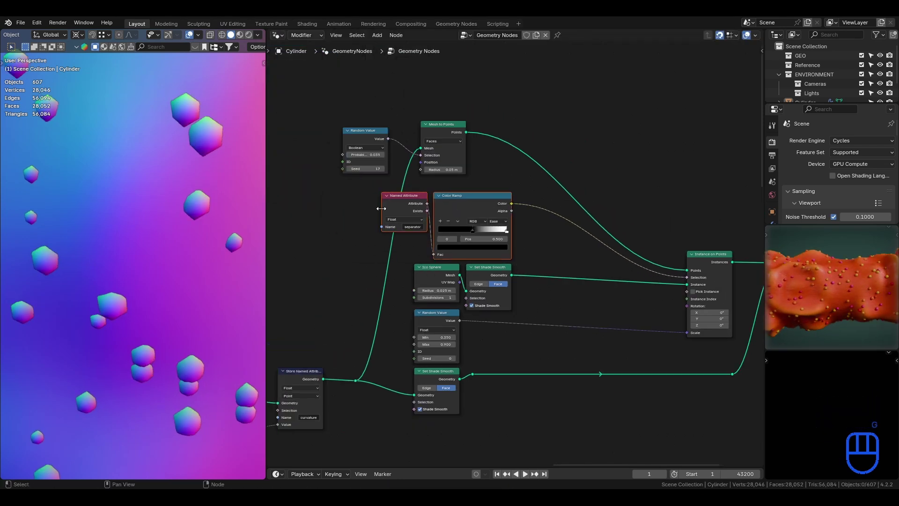
- Add reroute points to the link feeding Mesh to Points and run it straight up from the Store Named Attribute output
right_click_drag(356, 358, 381, 360, "shift")
key("g")
key("g")
key("y")
left_click(387, 122)
- Raise Mesh to Points and its boolean Random Value node, and place the Random Value lower beside it
left_click_drag(333, 97, 469, 169)
key("g")
key("y")
left_click(461, 122)
left_click(378, 87)
key("g")
left_click(396, 126)
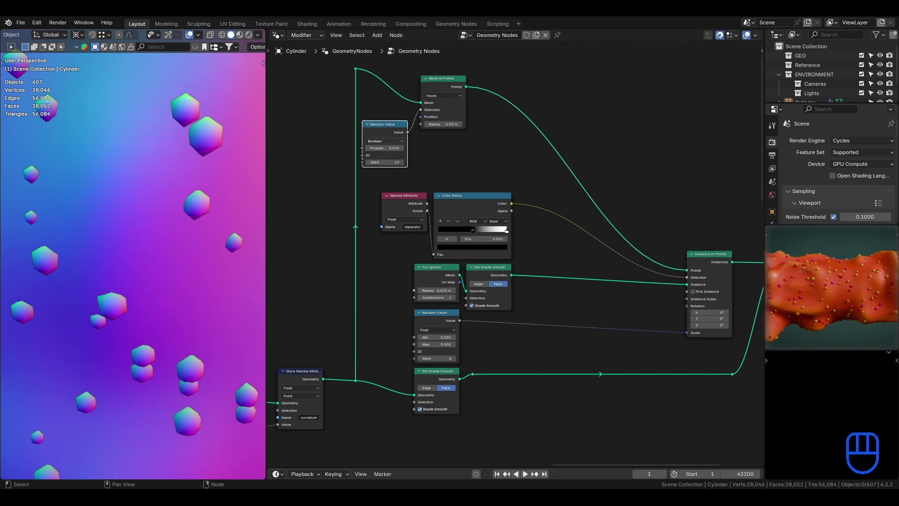
- Raise Mesh to Points further, and shift all the sprinkle nodes horizontally away from the vertical reroute line
middle_click_drag(461, 259, 468, 346)
left_click(450, 163)
key("g")
key("y")
left_click(453, 114)
scroll(468, 243, "down", 2)
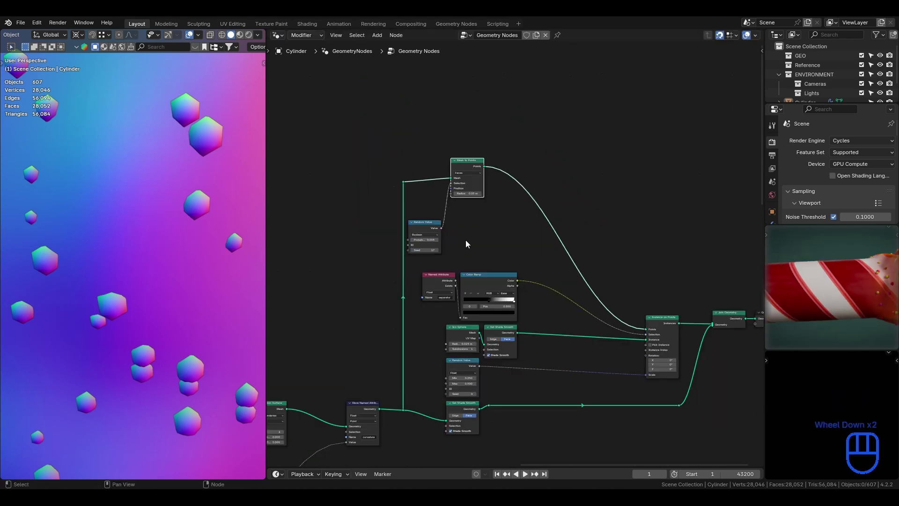
left_click_drag(413, 129, 529, 414)
key("g")
key("x")
left_click(529, 350)
scroll(517, 254, "up", 2)
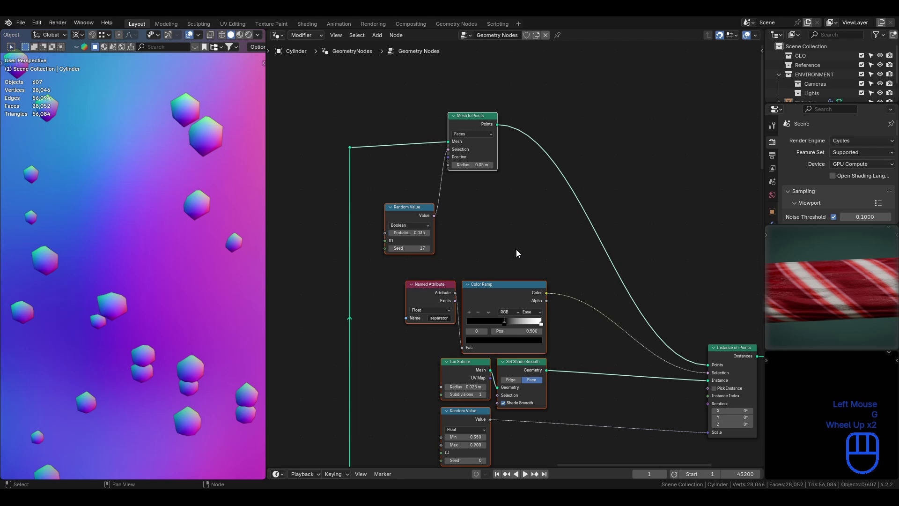
- Move the boolean Random Value closer to Mesh to Points and level the upper reroute point with the Mesh input
left_click(421, 209)
key("g")
left_click(414, 187)
left_click(351, 149)
key("g")
key("y")
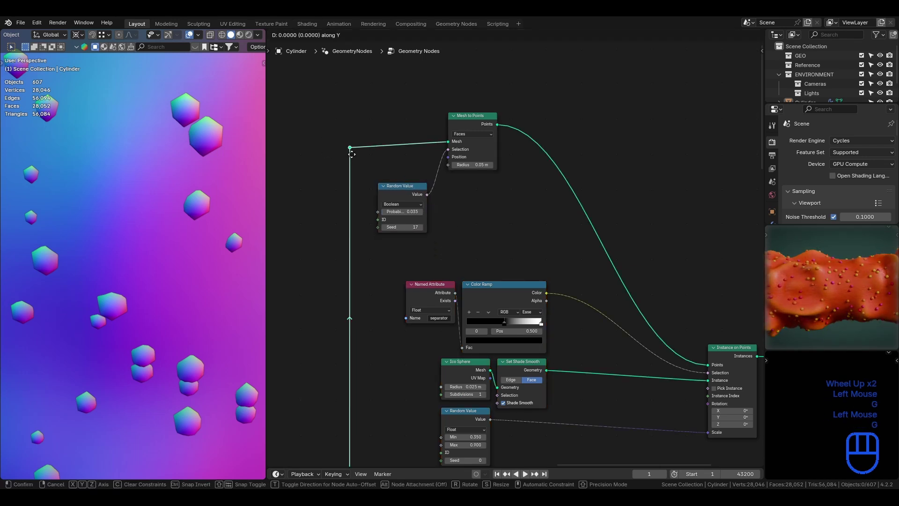
left_click(351, 147)
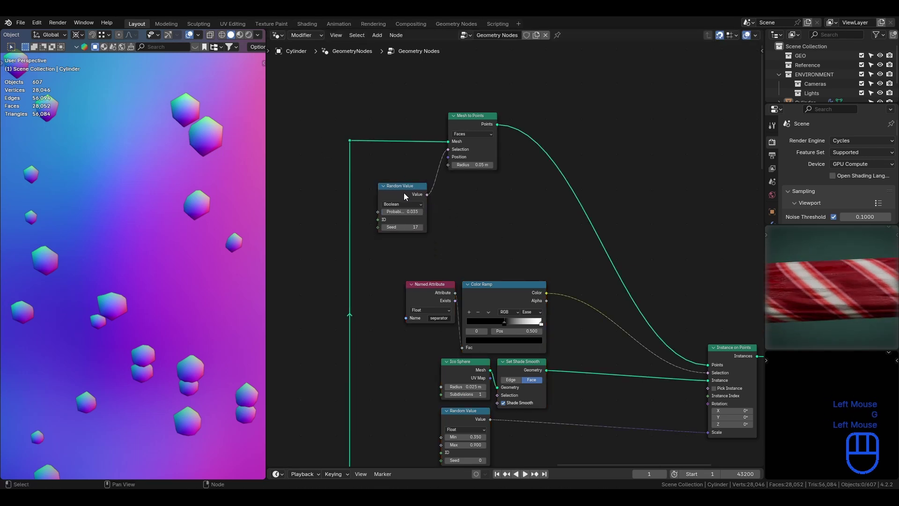
- Add a reroute point just before the Mesh to Points input to keep its link horizontal, and save the file
right_click_drag(381, 136, 382, 156, "shift")
key("g")
left_click(382, 158)
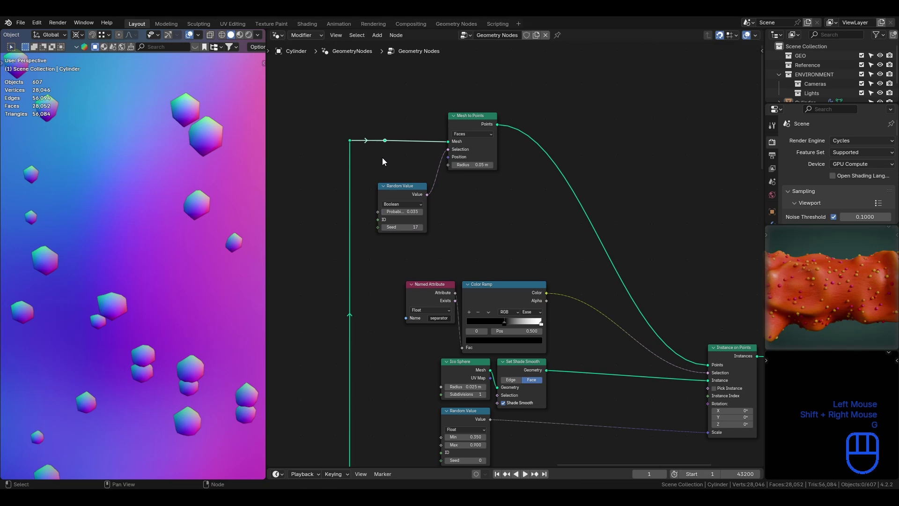
key("g")
key("g")
left_click(434, 162)
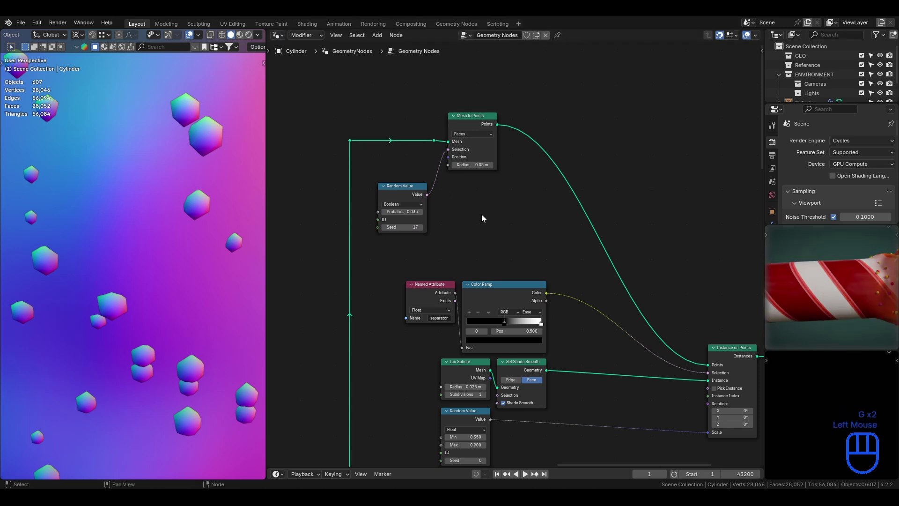
key("ctrl+s")
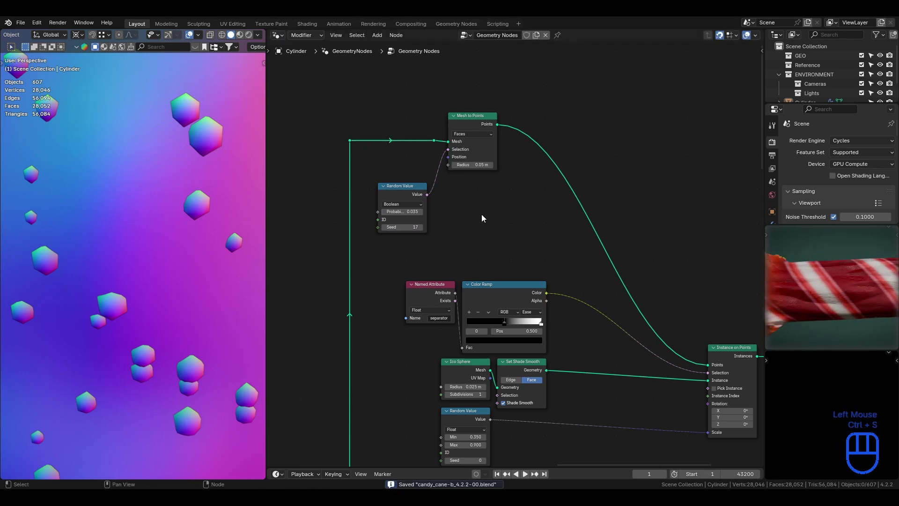
- Connect a Viewer node to the Join Geometry output to preview the combined result
scroll(660, 254, "down", 2)
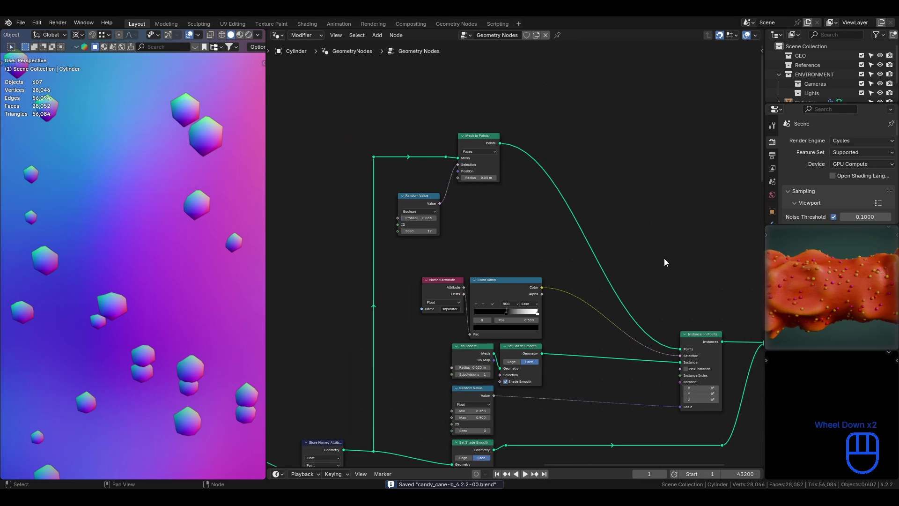
middle_click_drag(685, 281, 577, 213)
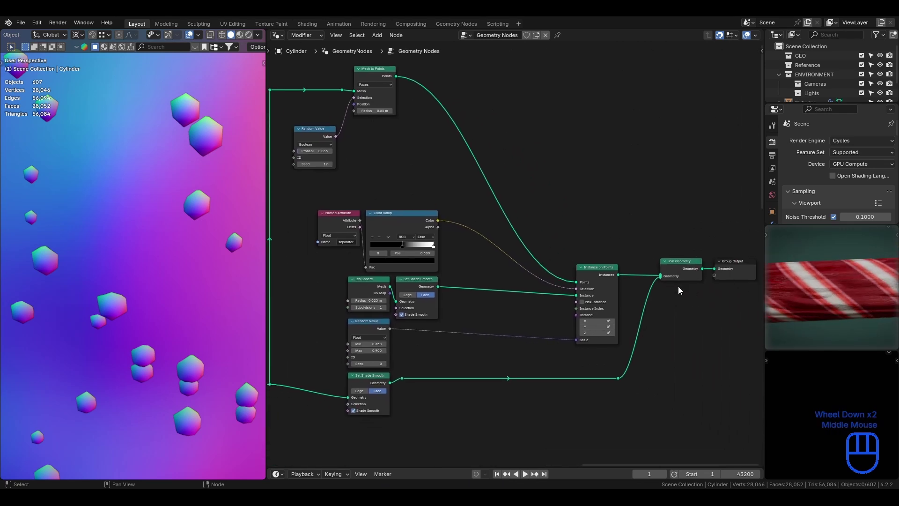
left_click(692, 269, "ctrl+shift")
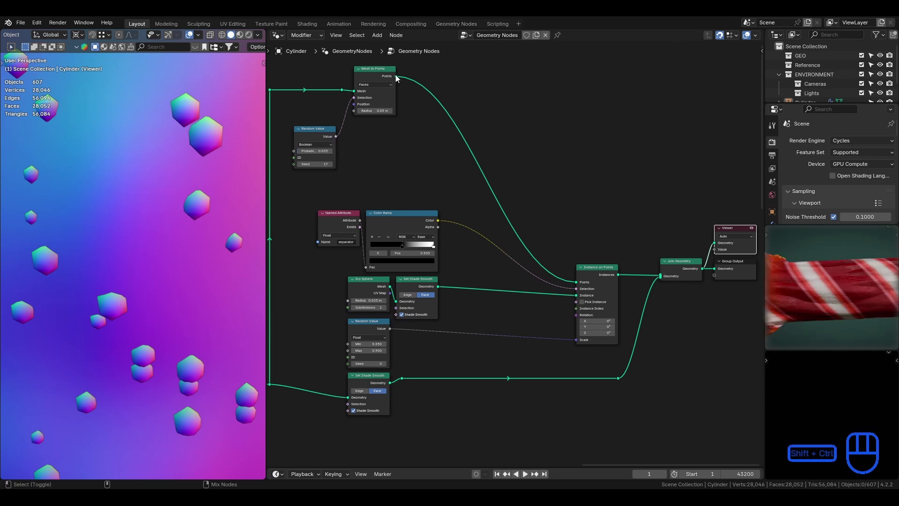
- Preview the boolean Random Value output on the cylinder, and undo the viewer change
left_click(329, 137, "ctrl+shift")
scroll(183, 257, "down", 4)
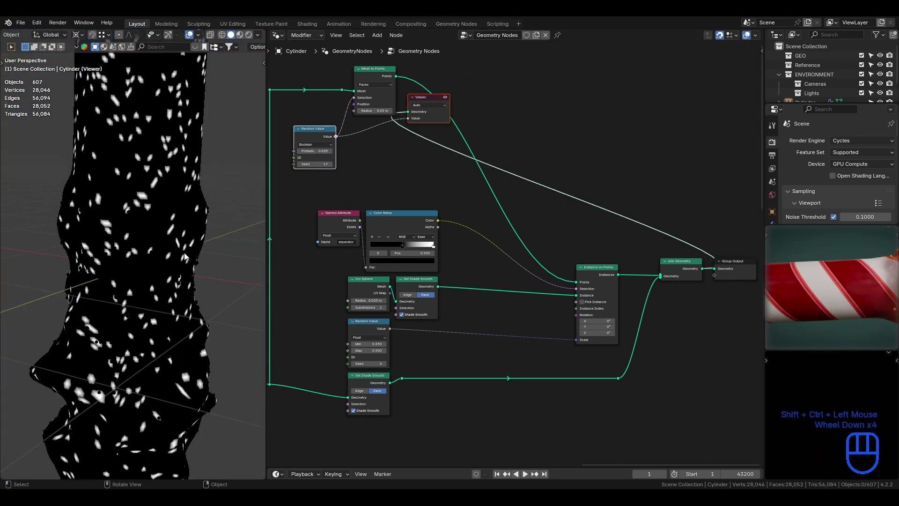
key("ctrl+z")
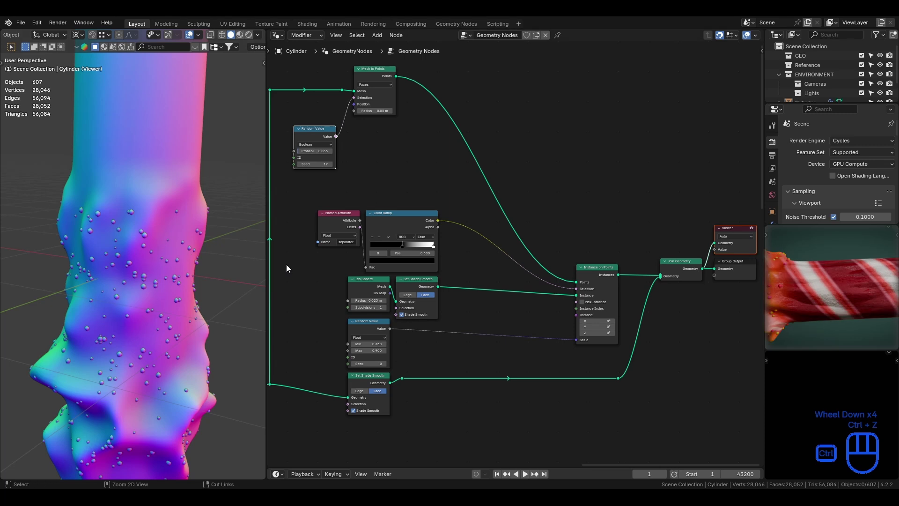
- Save the file and move the boolean Random Value node up closer to the Mesh to Points node
key("ctrl+s")
left_click(321, 137)
key("g")
left_click(322, 113)
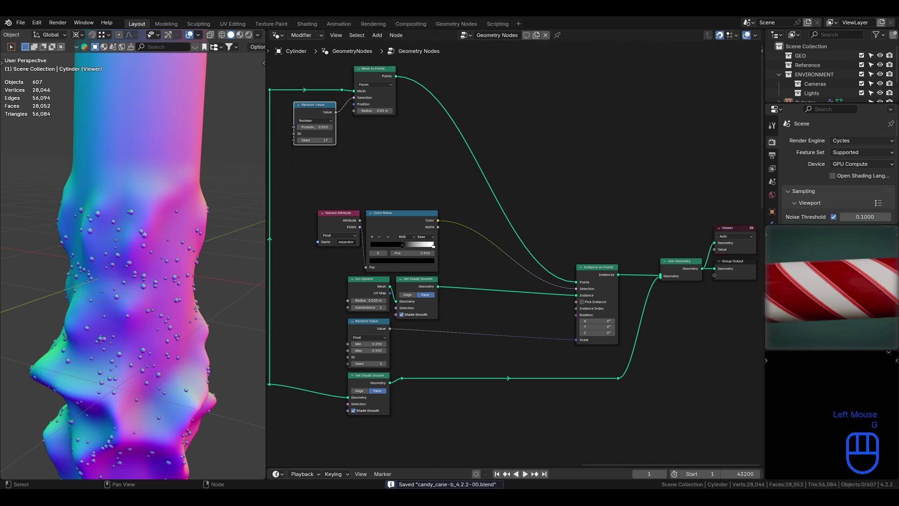
- Insert a Store Named Attribute node on the link directly after Mesh to Points, and save the file
scroll(464, 211, "up", 2)
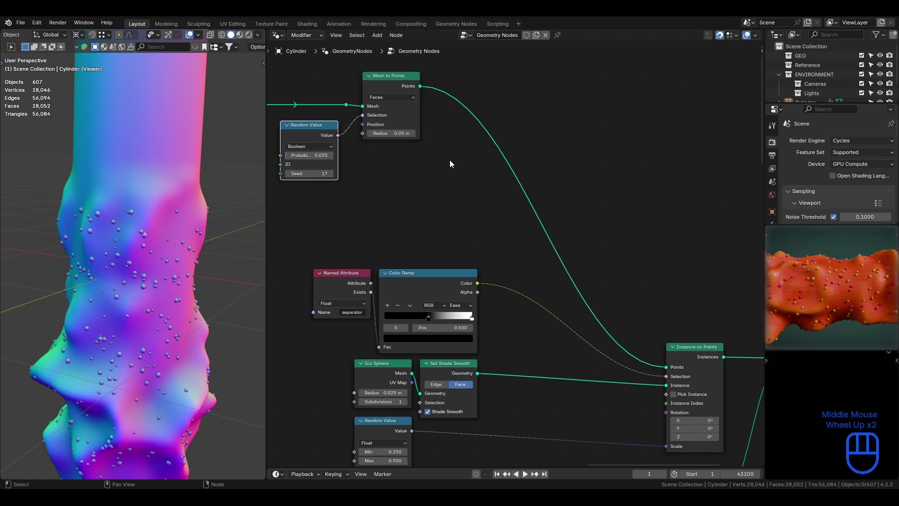
key("shift+a")
type("store a")
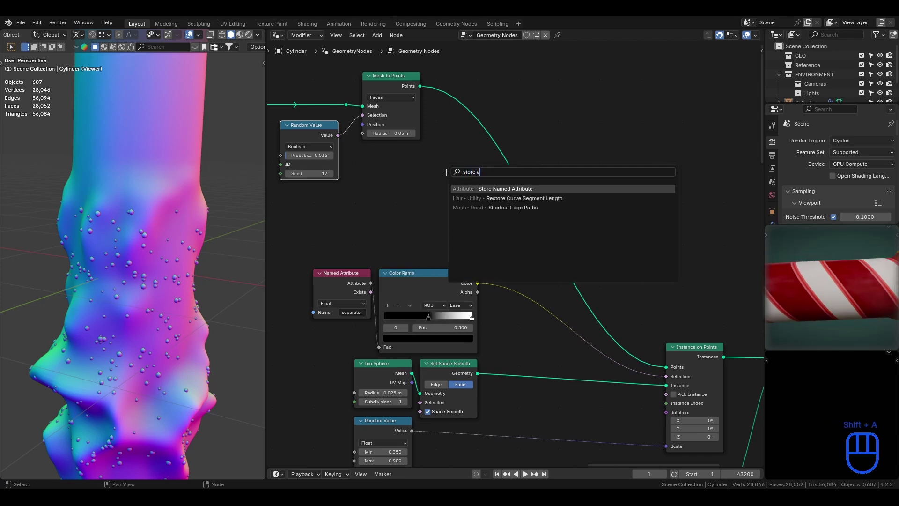
key("Return")
left_click(445, 81)
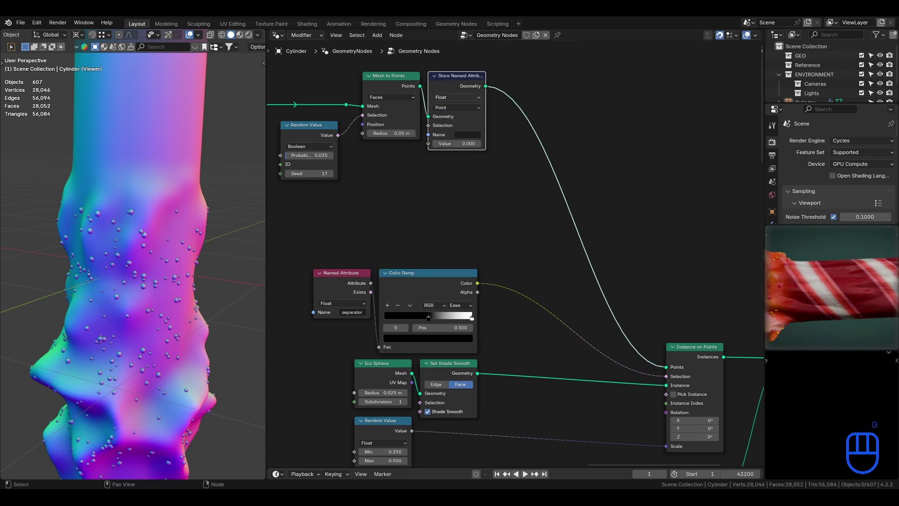
key("ctrl+s")
- Name the new stored attribute "points" and save the file
scroll(132, 253, "up", 3)
left_click(467, 134)
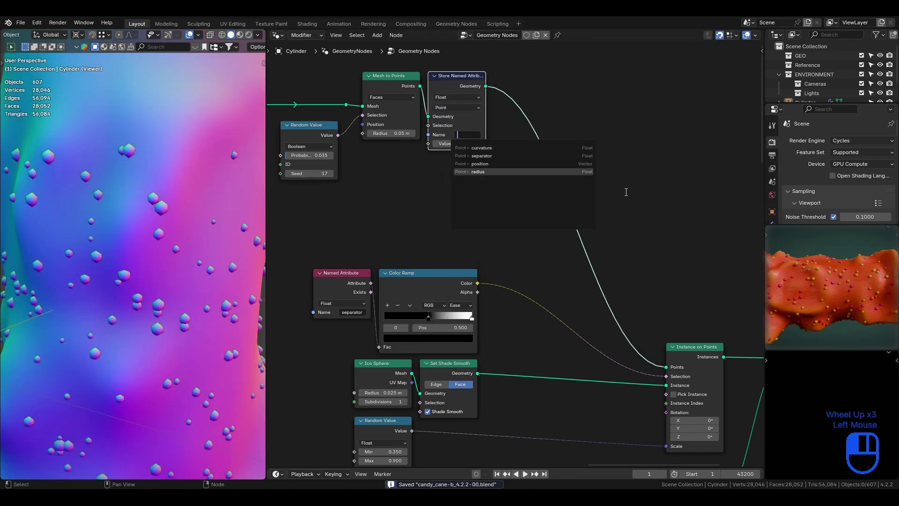
type("points")
left_click(586, 121)
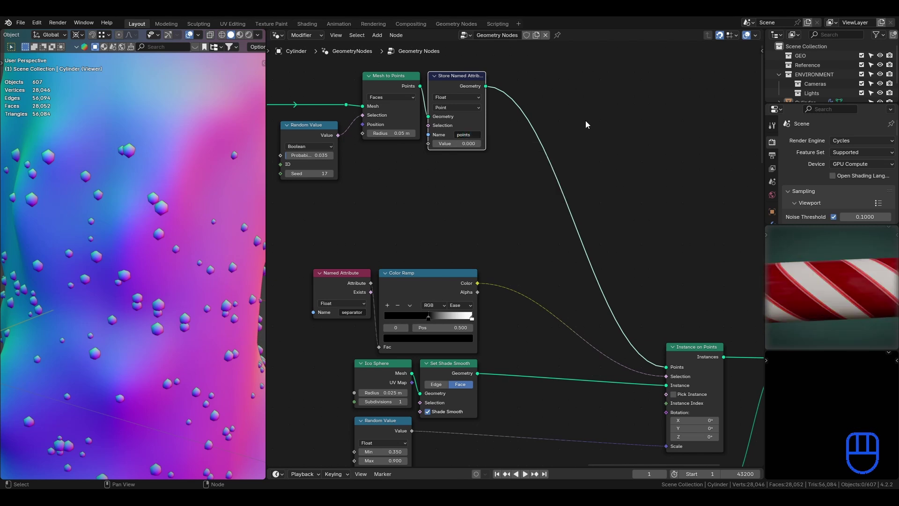
key("ctrl+s")
- Duplicate the boolean Random Value below the original, switch the copy to Float, and connect it to the points attribute's Value
left_click(306, 130)
key("shift+d")
left_click(314, 197)
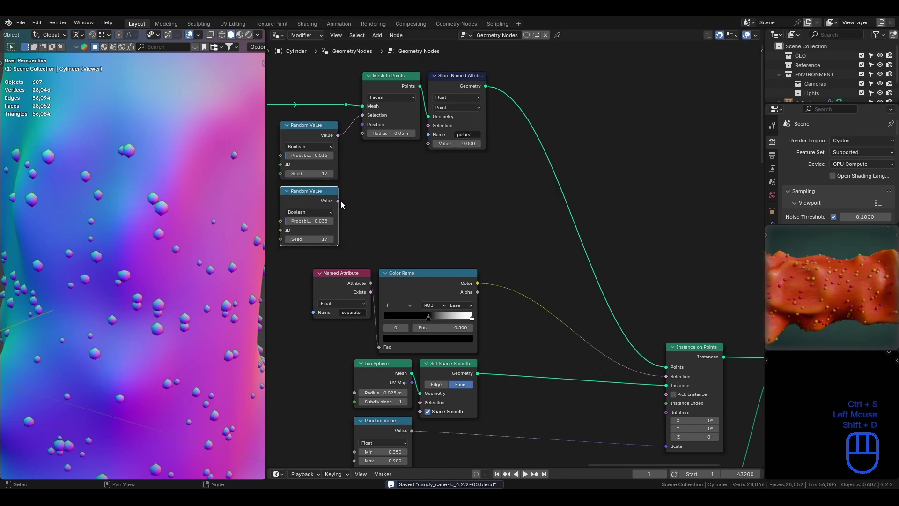
left_click_drag(338, 200, 427, 144)
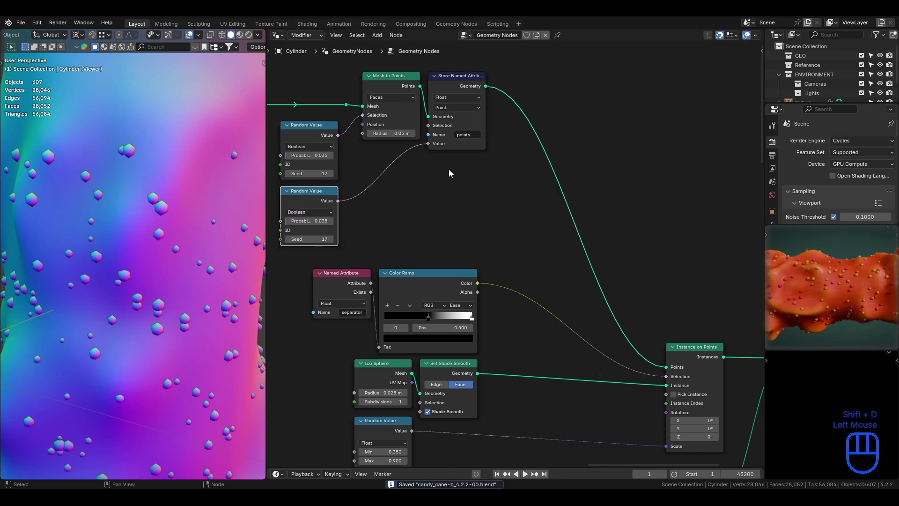
left_click(327, 212)
left_click(316, 234)
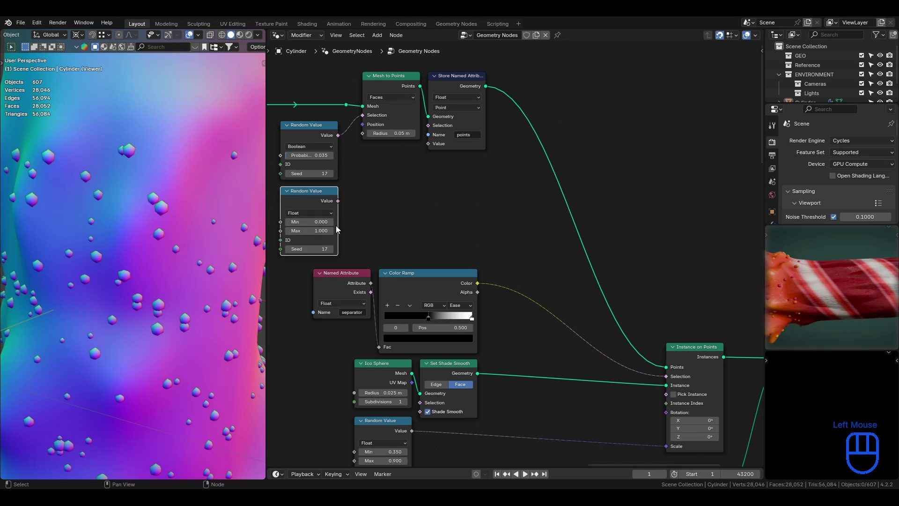
left_click_drag(338, 201, 427, 144)
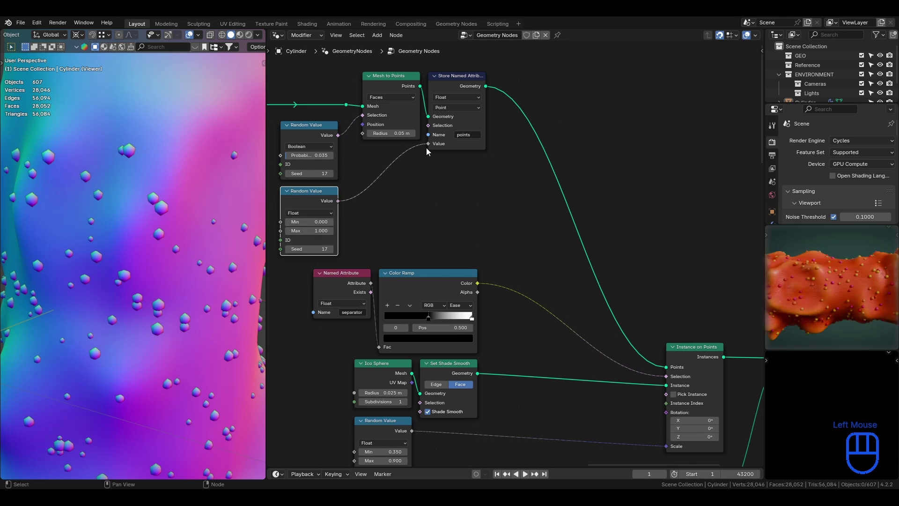
- Preview the float Random Value on the Instance on Points output through a Viewer node
left_click(335, 201, "ctrl+shift")
left_click(475, 96, "ctrl+shift")
scroll(244, 254, "down", 4)
middle_click_drag(609, 346, 534, 281)
left_click(608, 299, "ctrl+shift")
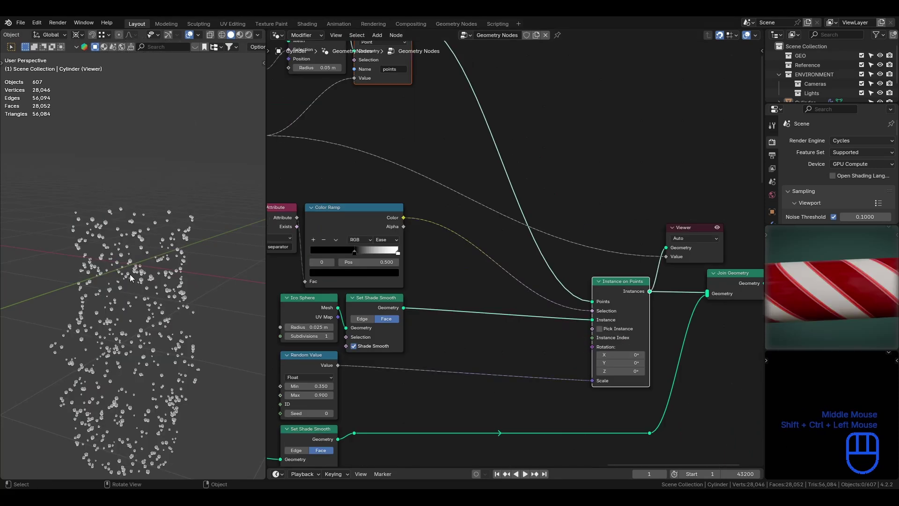
- Examine the previewed values from the front view, preview the points attribute's Store Named Attribute output, and save the file
key("KP_1")
scroll(130, 278, "up", 5)
middle_click_drag(130, 278, 193, 259, "shift")
scroll(193, 259, "up", 3)
key("ctrl+s")
scroll(421, 140, "down", 3)
left_click(433, 83, "ctrl+shift")
scroll(205, 201, "down", 8)
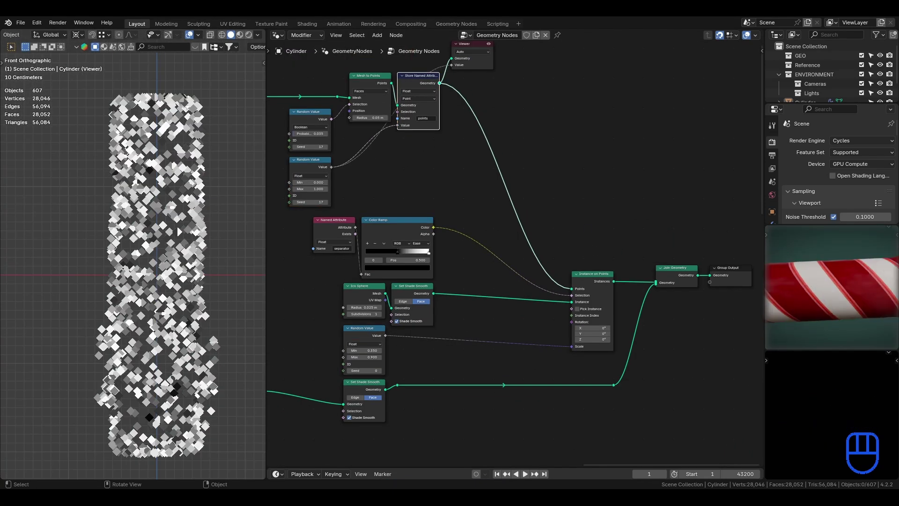
scroll(179, 231, "up", 3)
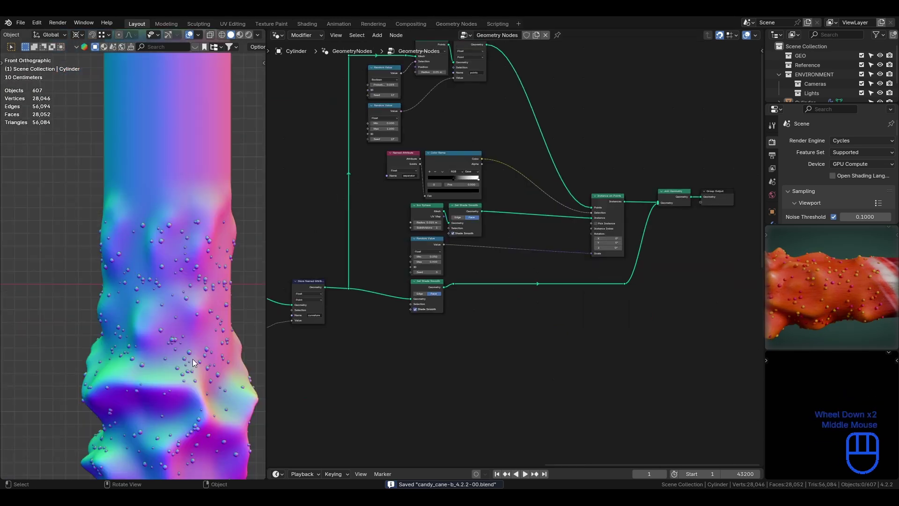
scroll(192, 359, "down", 4)
key("ctrl+s")
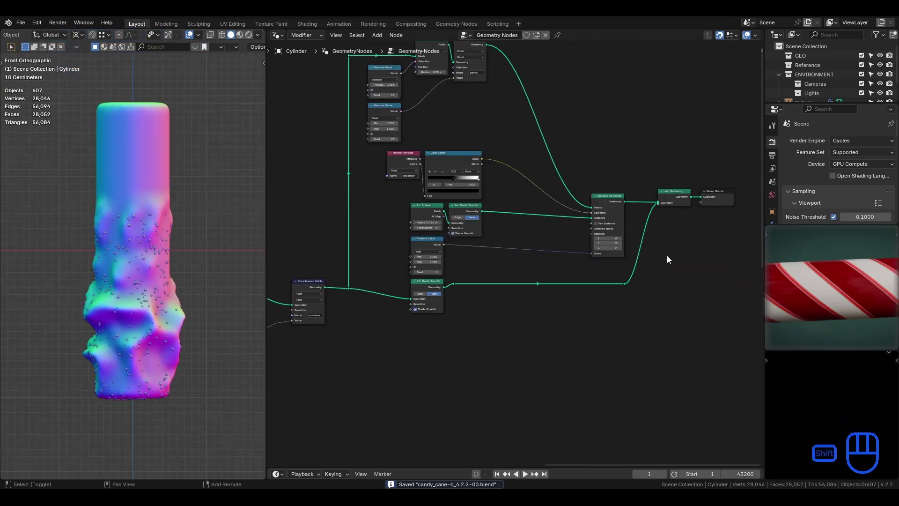
- Move the Group Output node away from Join Geometry to make room for another node
middle_click_drag(667, 255, 547, 337, "shift")
middle_click_drag(555, 388, 589, 335, "shift")
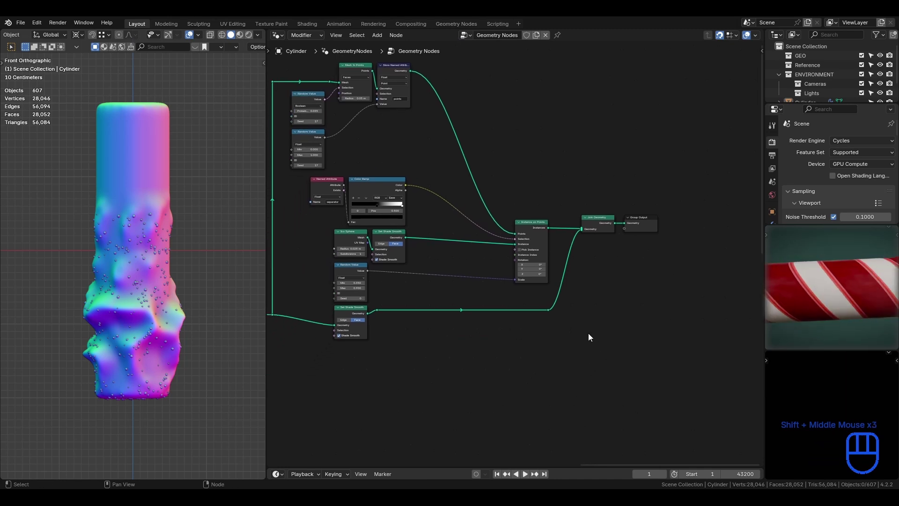
scroll(588, 333, "up", 5)
scroll(607, 336, "up", 3)
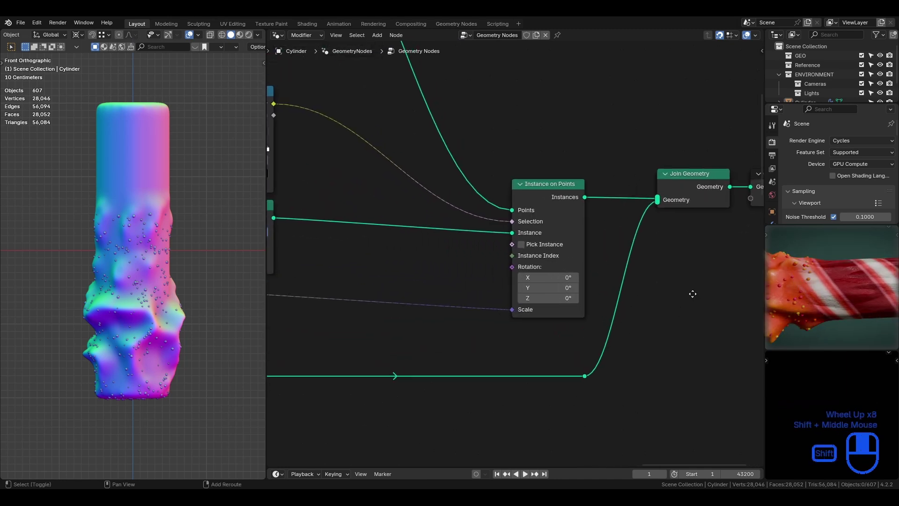
middle_click_drag(690, 295, 467, 331, "shift")
left_click(572, 235)
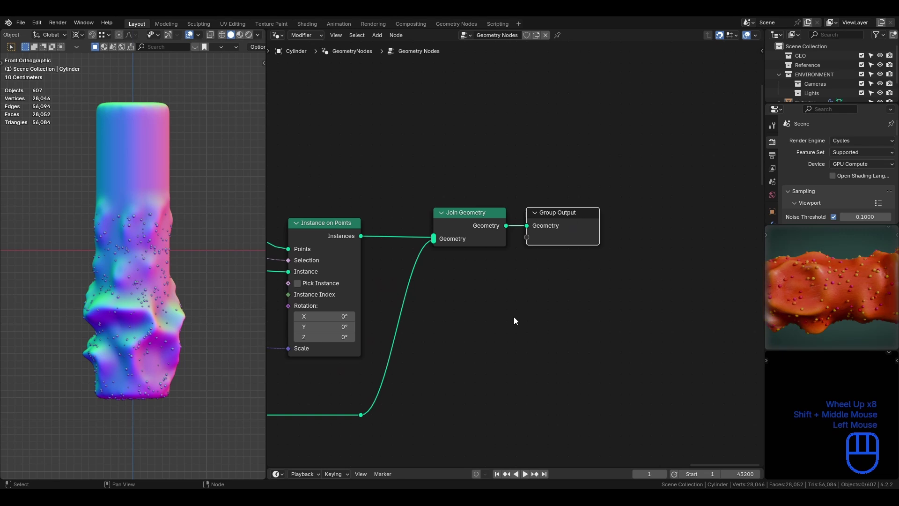
key("g")
left_click(678, 285)
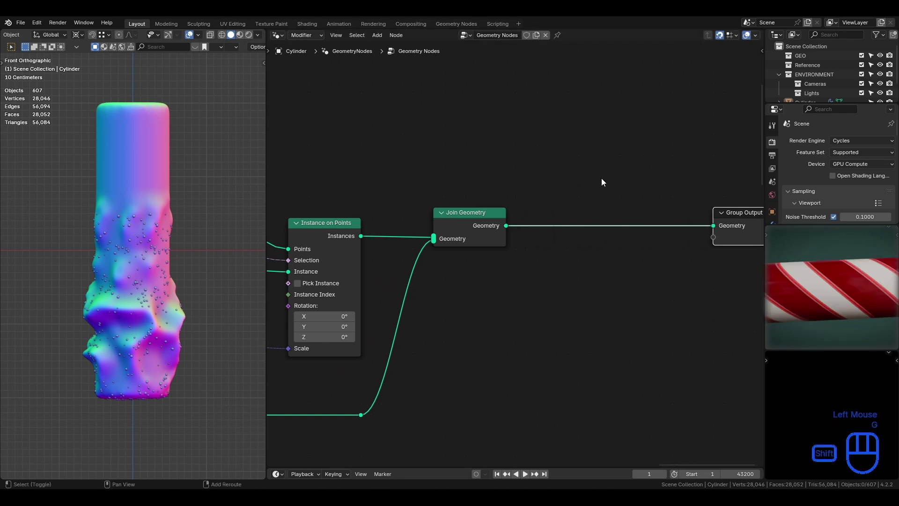
- Insert a Set Material node between Join Geometry and Group Output, shifted horizontally closer to Group Output
key("shift+a")
type("set mat")
key("Return")
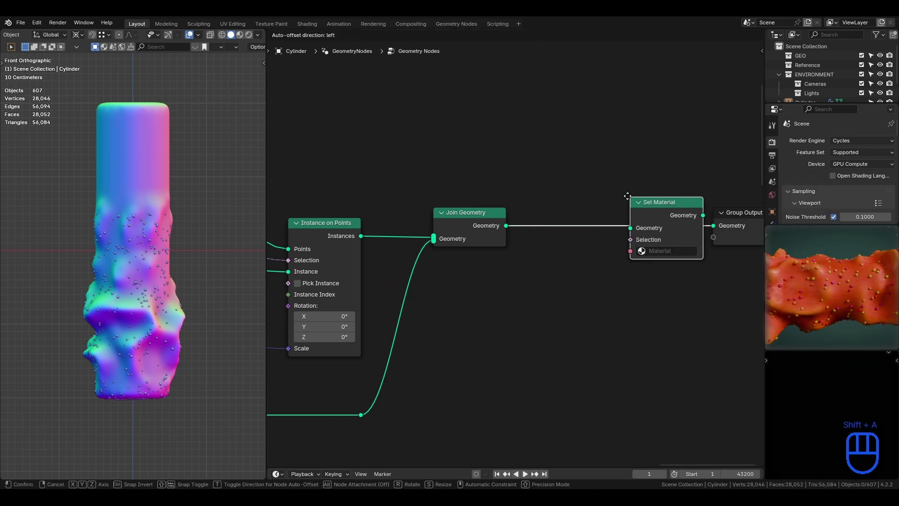
left_click(555, 205)
key("g")
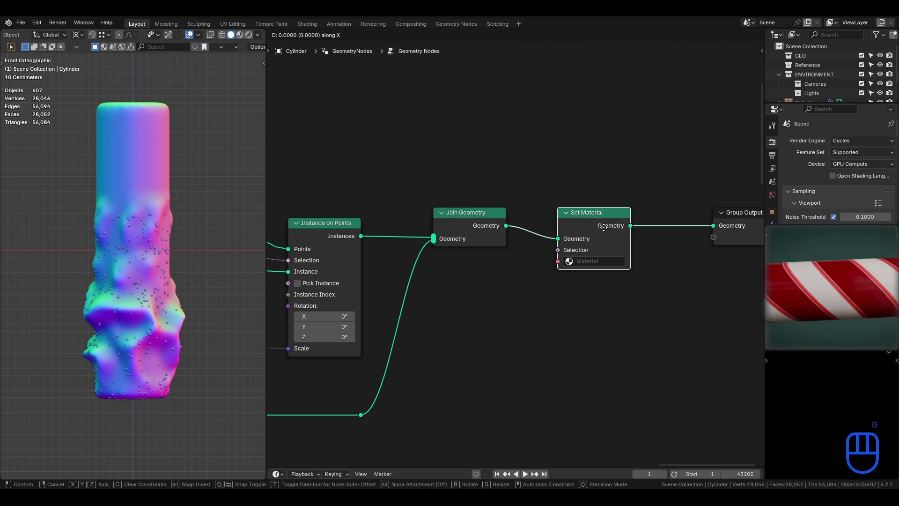
left_click(647, 228)
- Assign the existing material named Material in the Set Material node and save the file
left_click(647, 262)
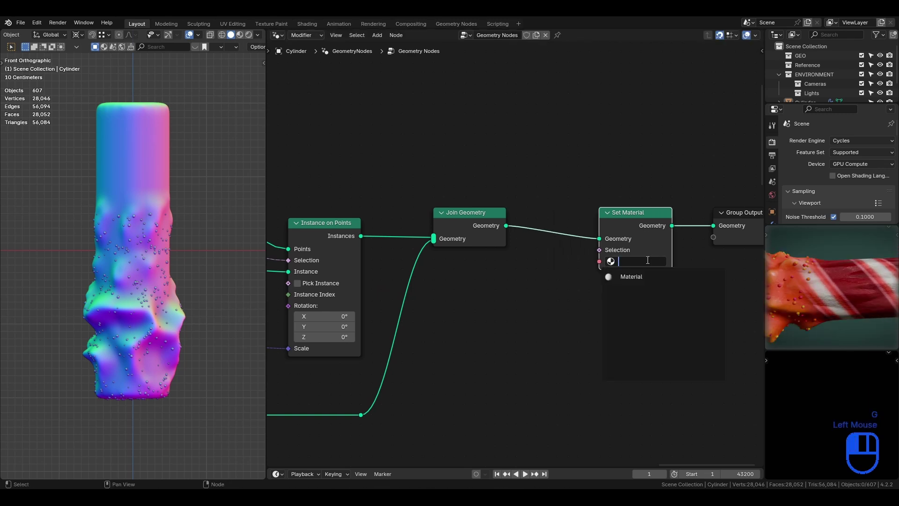
left_click(642, 277)
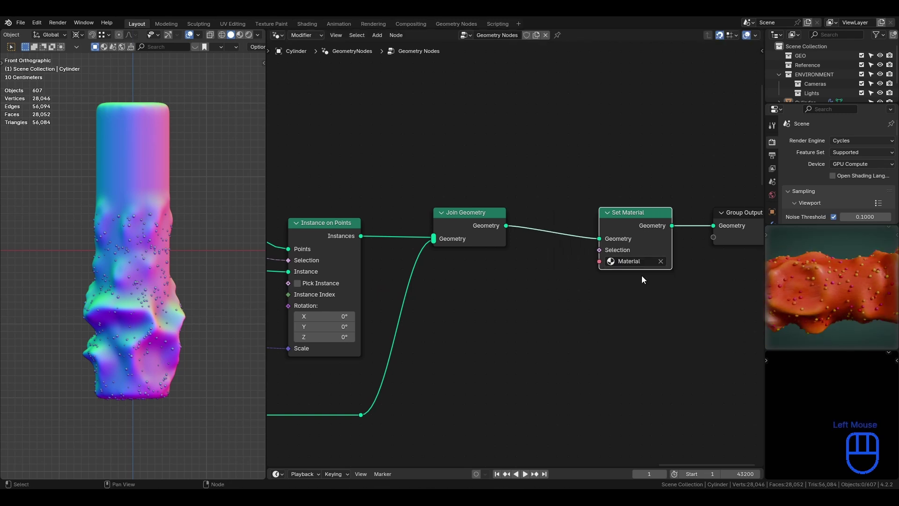
key("ctrl+s")
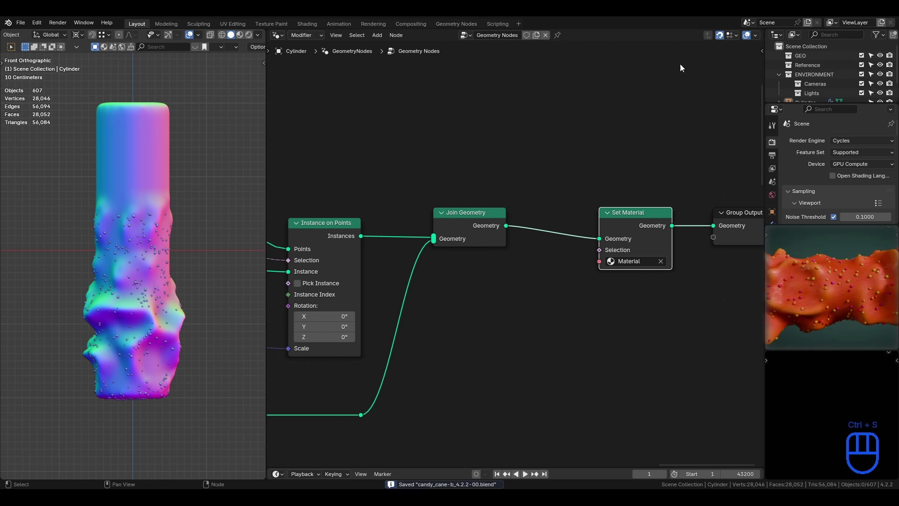
- Split the node editor horizontally and change the upper area to a Shader Editor
left_click_drag(760, 29, 746, 112)
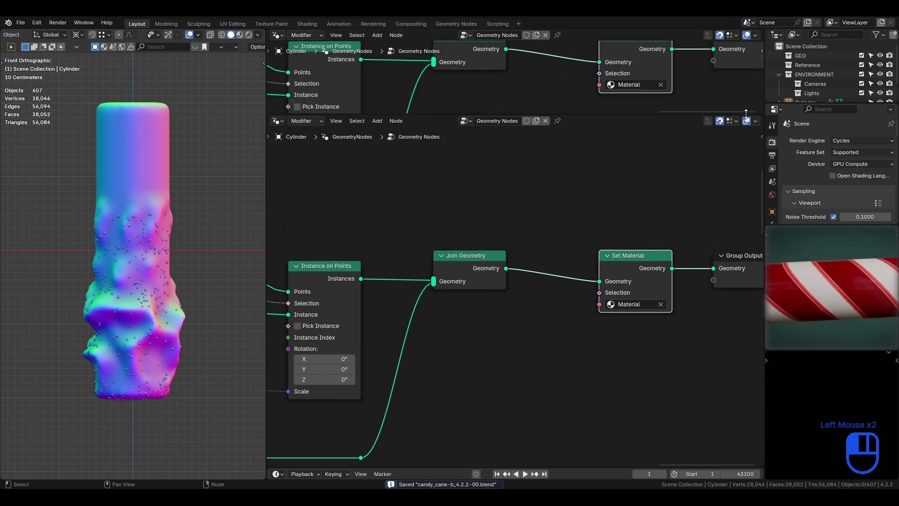
left_click(280, 36)
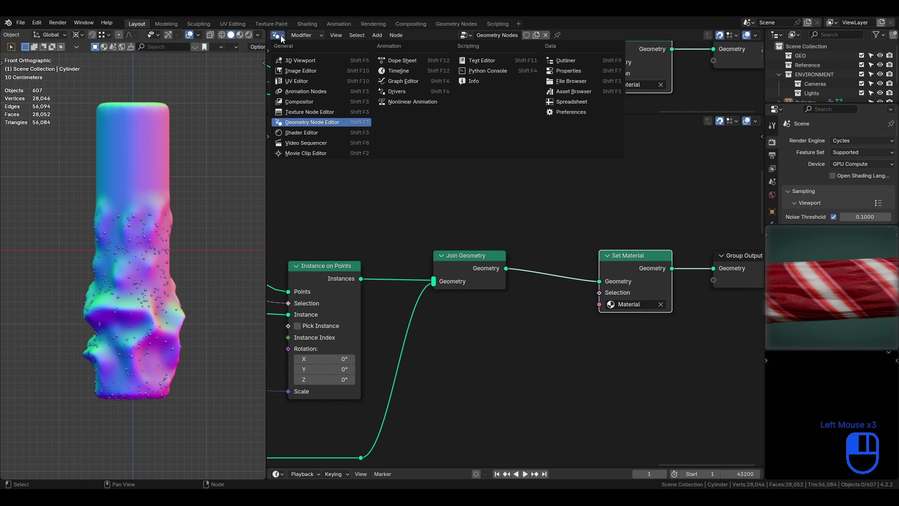
left_click(319, 121)
- Rename the cylinder's material to candy_cane and save the file
left_click(538, 35)
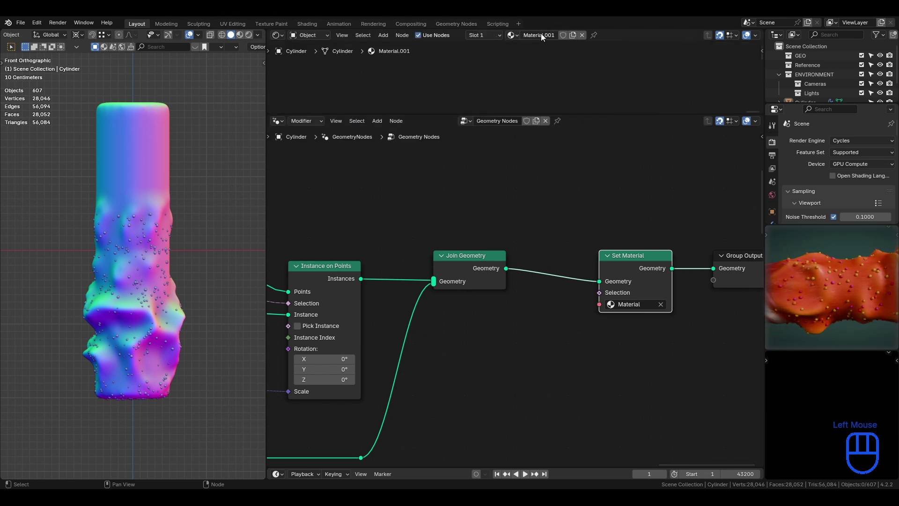
double_click(541, 35)
type("candy_cane")
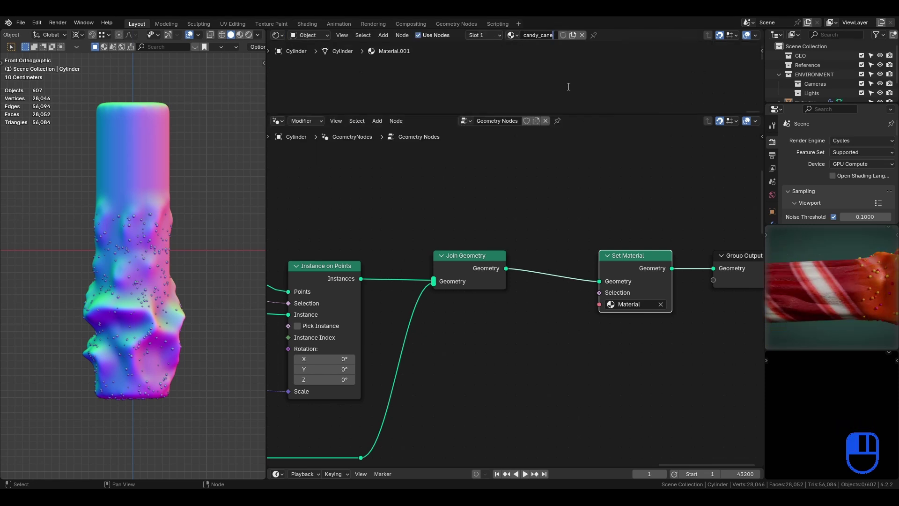
key("Return")
key("ctrl+s")
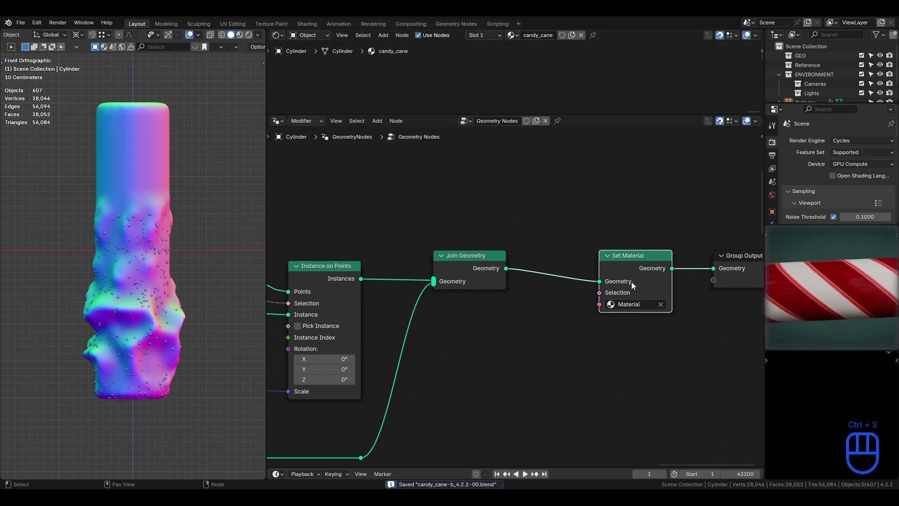
- Set the Set Material node's material to candy_cane and save the file
left_click(637, 304)
left_click(648, 319)
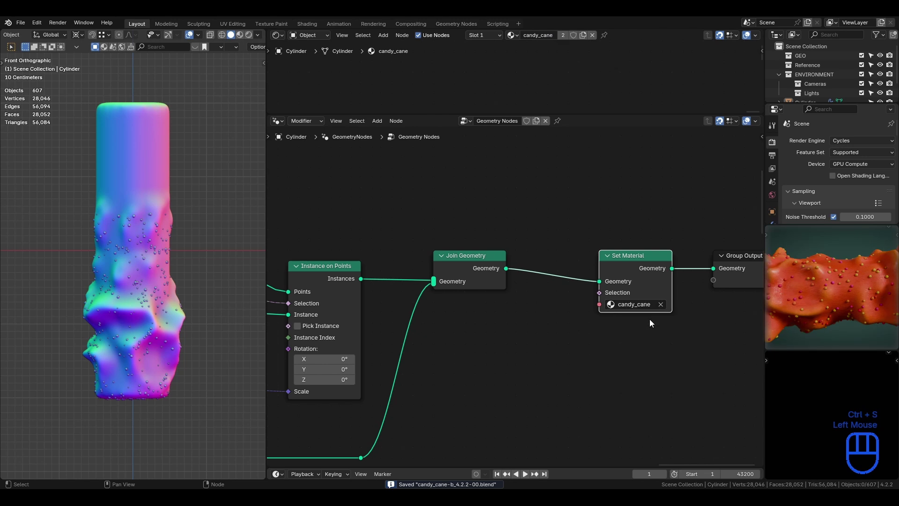
left_click(612, 333)
key("ctrl+s")
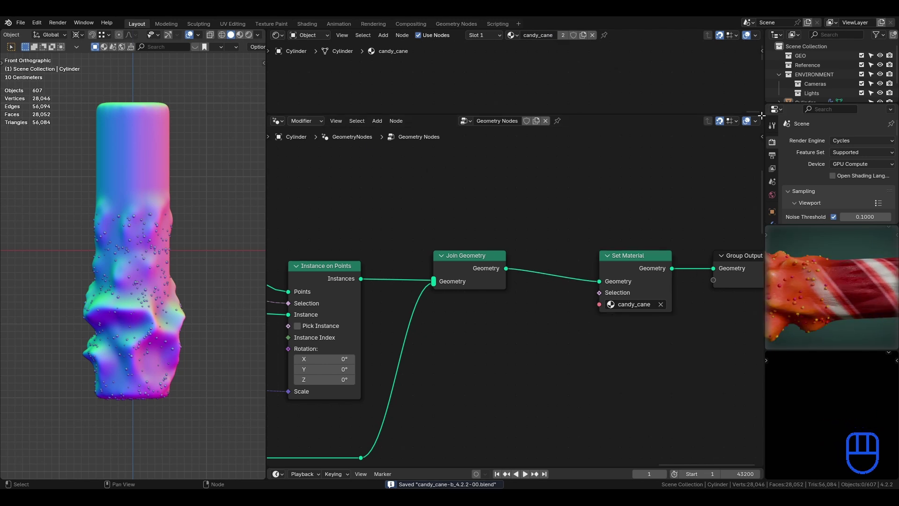
- Merge the two node areas so the Shader Editor fills the whole space, and save the file
left_click_drag(751, 114, 745, 207)
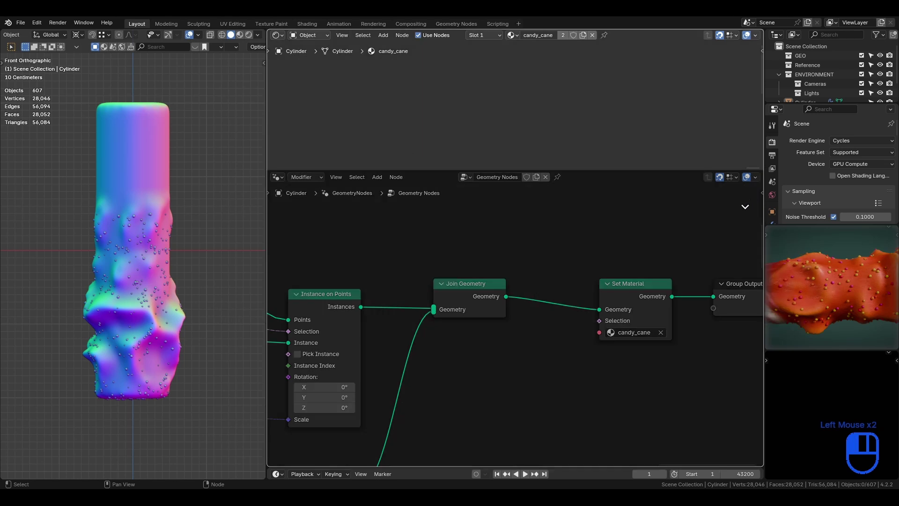
left_click_drag(668, 255, 670, 256)
left_click(546, 262)
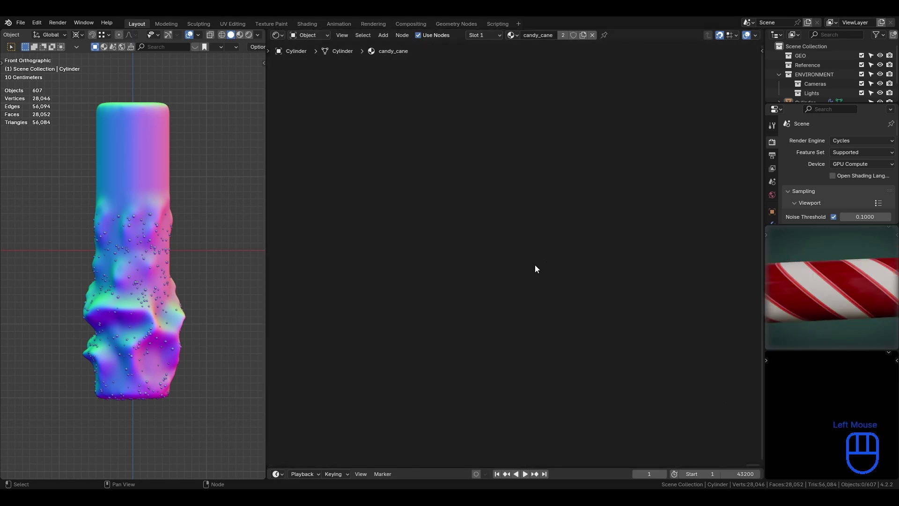
key("ctrl+s")
left_click(278, 39)
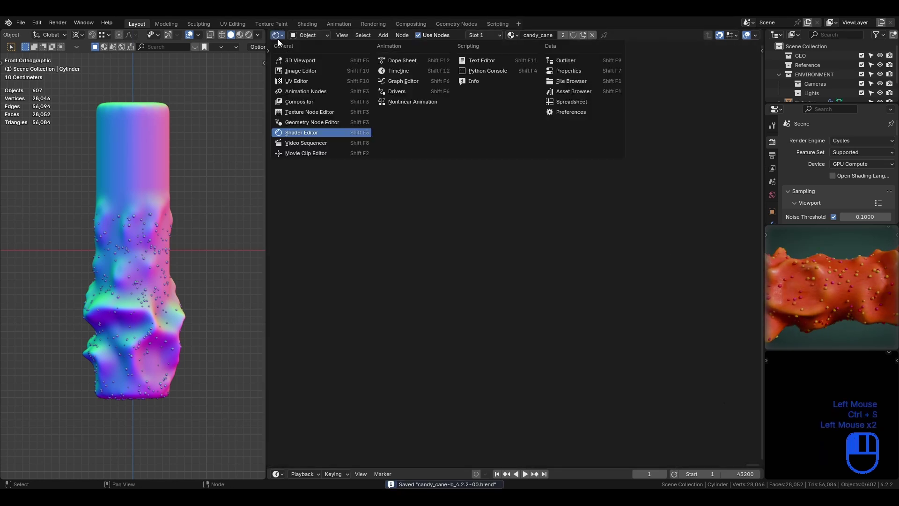
left_click(277, 39)
- Switch the 3D viewport to rendered shading and look closely at the candy cane
key("z")
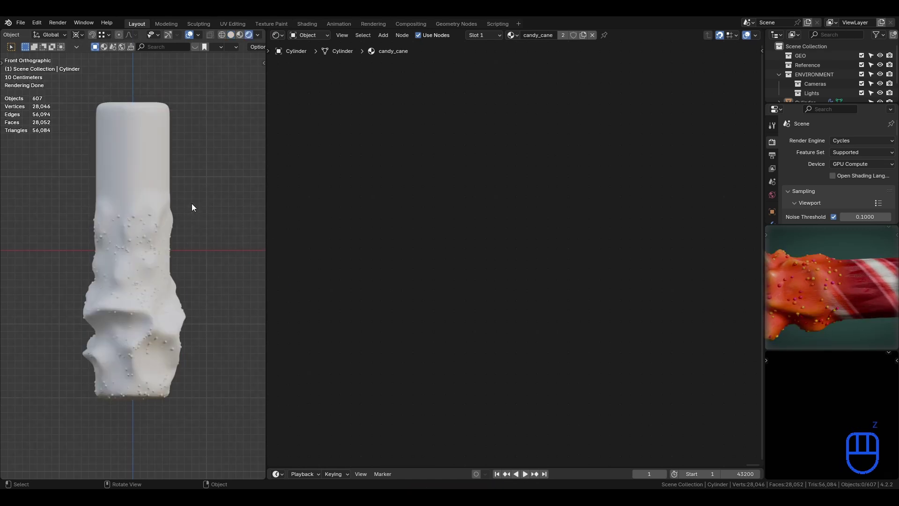
scroll(199, 199, "up", 2)
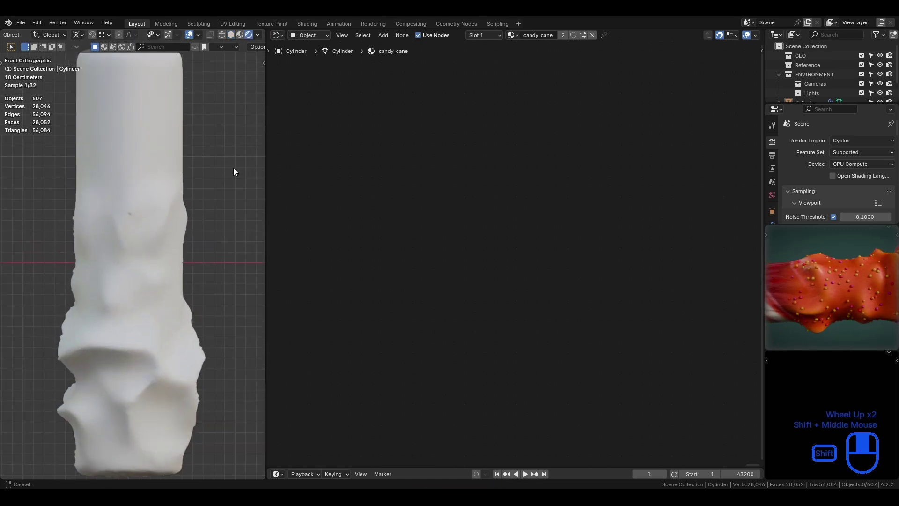
- Bring the candy_cane material's nodes into view in the Shader Editor, deselect them and save the file
middle_click_drag(234, 170, 228, 191, "shift")
key("ctrl+s")
scroll(483, 239, "down", 5)
key("a")
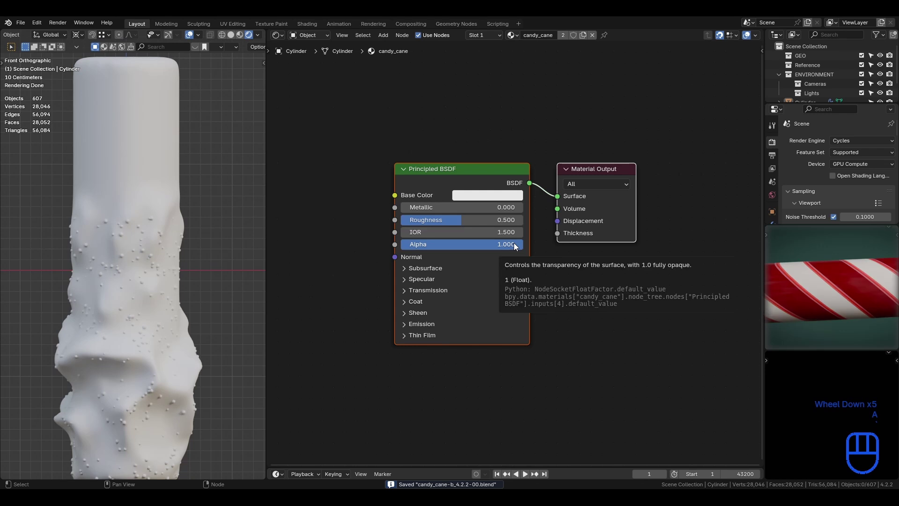
key("grave")
left_click(581, 252)
key("a")
key("a")
key("a")
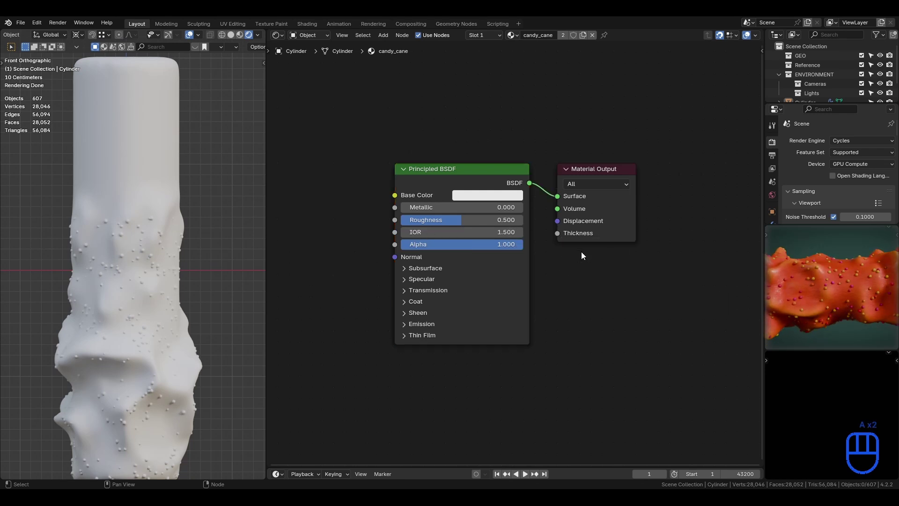
key("ctrl+s")
left_click(483, 197)
mouse_move(507, 254)
left_mouse_down()
mouse_move(527, 258)
mouse_move(507, 240)
left_mouse_up()
key("ctrl+z")
- Add an Attribute node reading separator to the candy_cane material and preview its Color output on the model
scroll(525, 270, "down", 2)
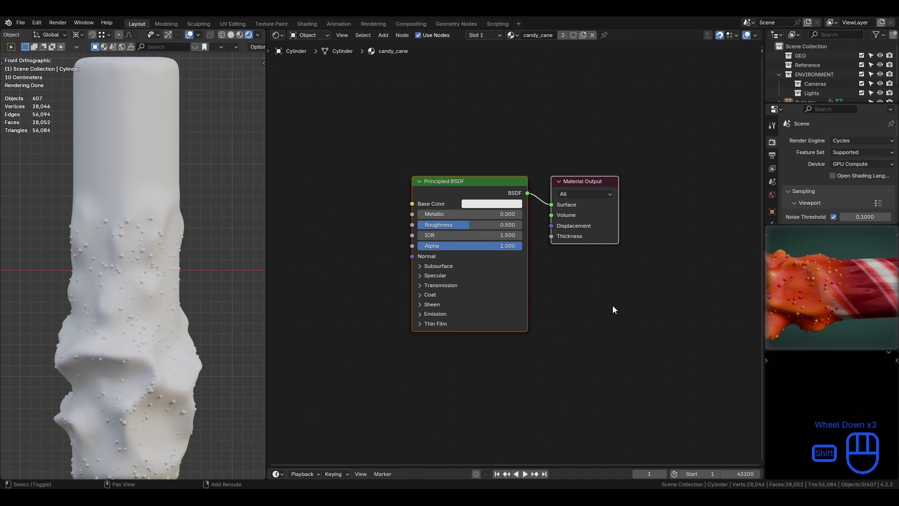
middle_click_drag(516, 236, 623, 264, "shift")
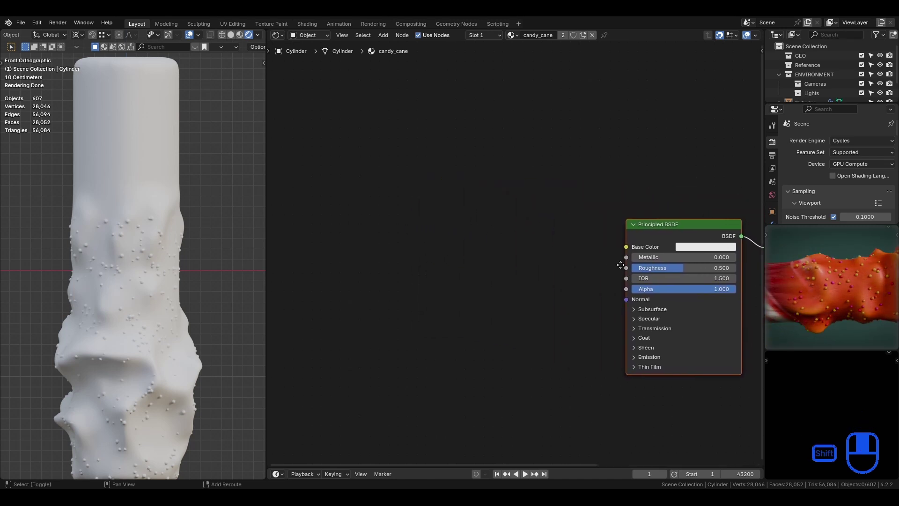
key("shift+a")
left_click(419, 227)
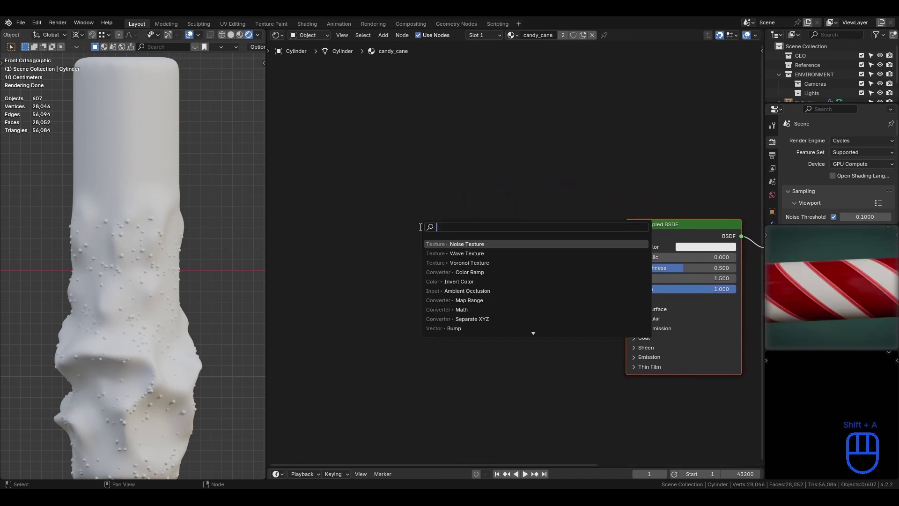
type("att")
key("Return")
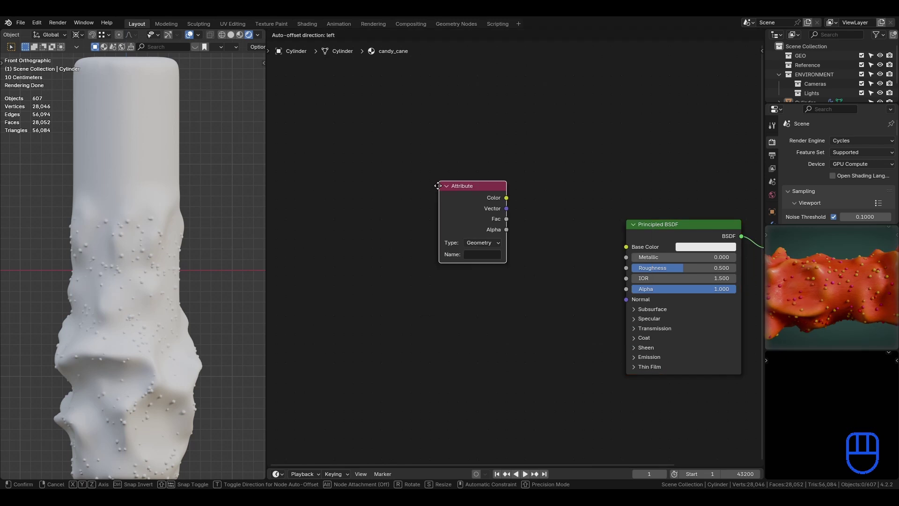
left_click(395, 182)
left_click(445, 254)
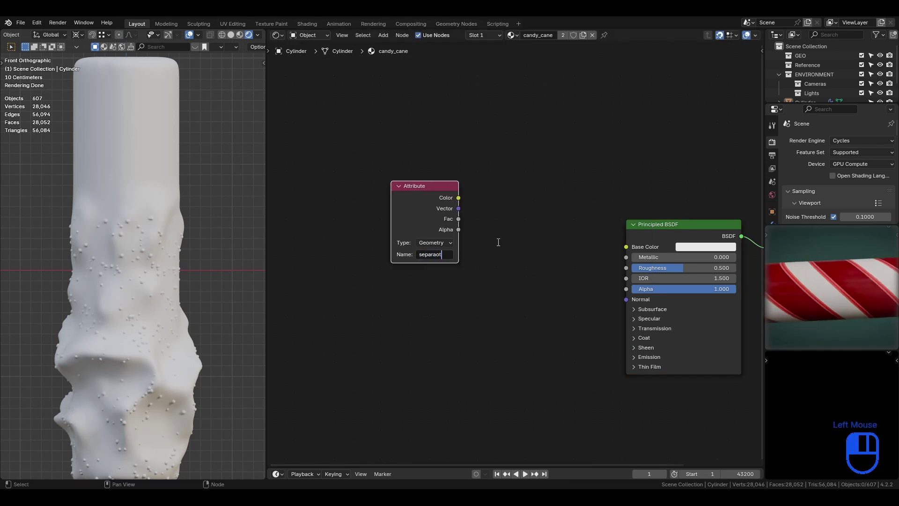
type("separator")
key("Return")
left_click(442, 195, "ctrl+shift")
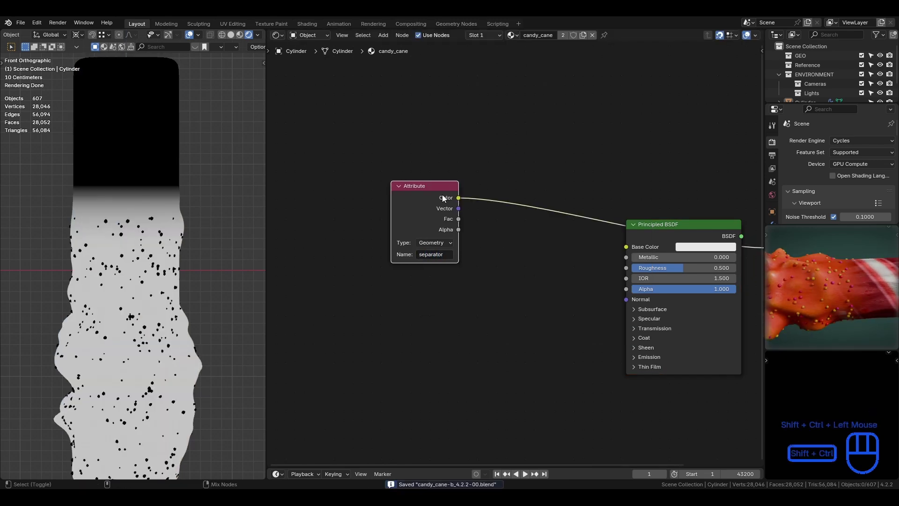
- Duplicate the Attribute node, name the copy's attribute curvature, save the file and preview the copy's Color output
key("shift+d")
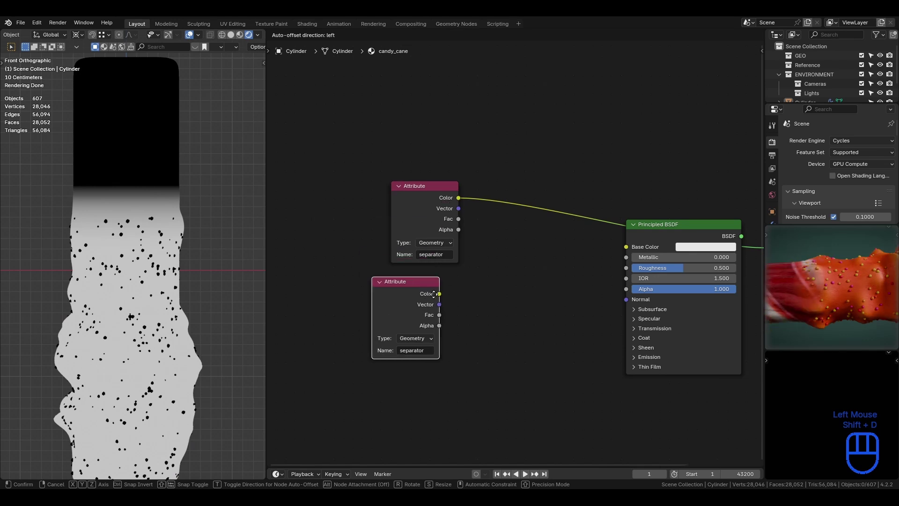
left_click(447, 284)
middle_click_drag(495, 317, 507, 242)
scroll(507, 241, "up", 2)
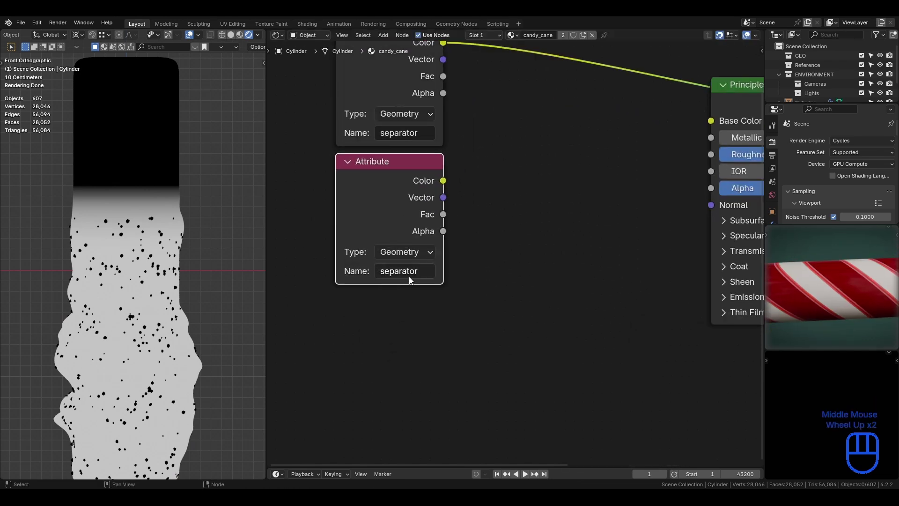
left_click(408, 271)
type("curvatu")
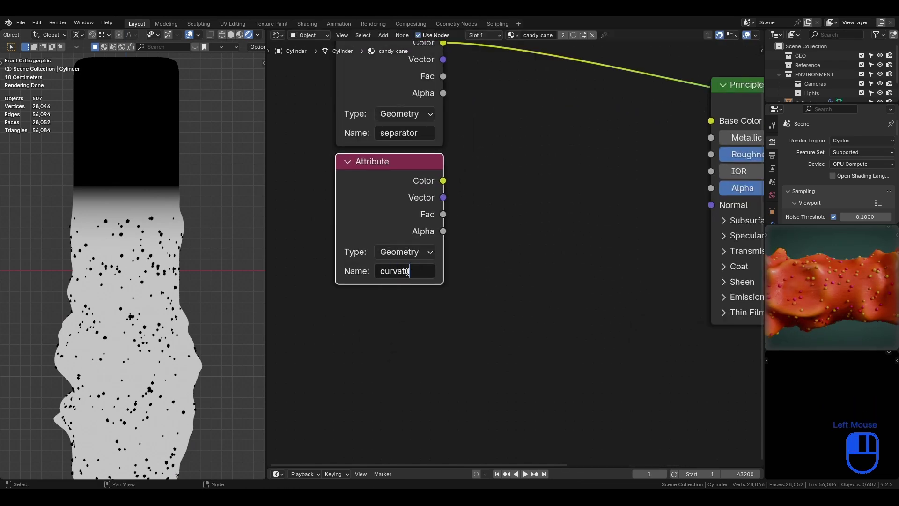
type("re")
key("Return")
key("ctrl+s")
left_click(436, 182, "ctrl+shift")
- Duplicate the curvature Attribute node, set the copy to points with type Instancer, preview it and save the file
key("shift+d")
left_click(470, 336)
type("poin")
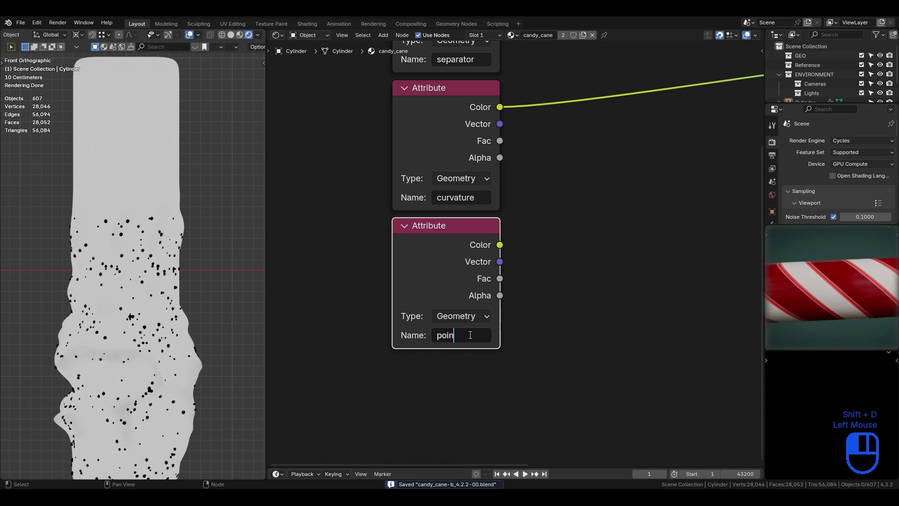
type("ts")
key("Return")
left_click(481, 250, "ctrl+shift")
left_click(487, 315)
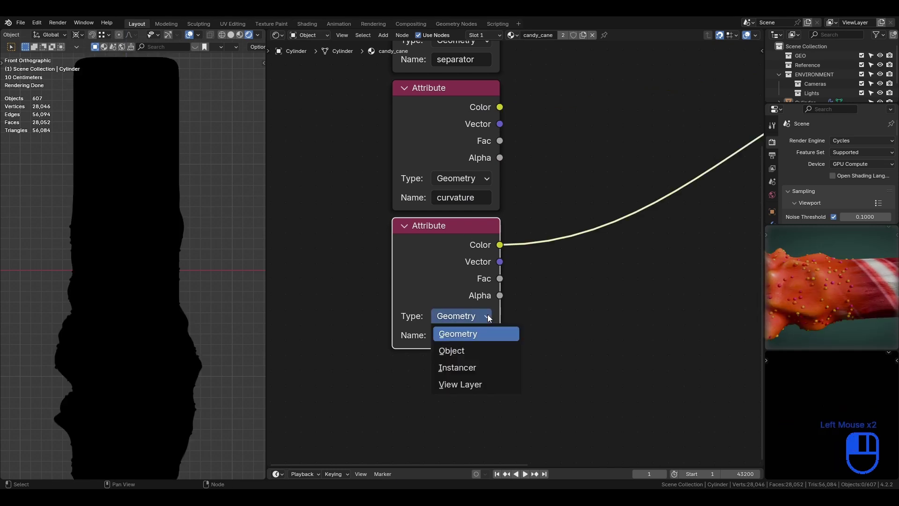
left_click(499, 367)
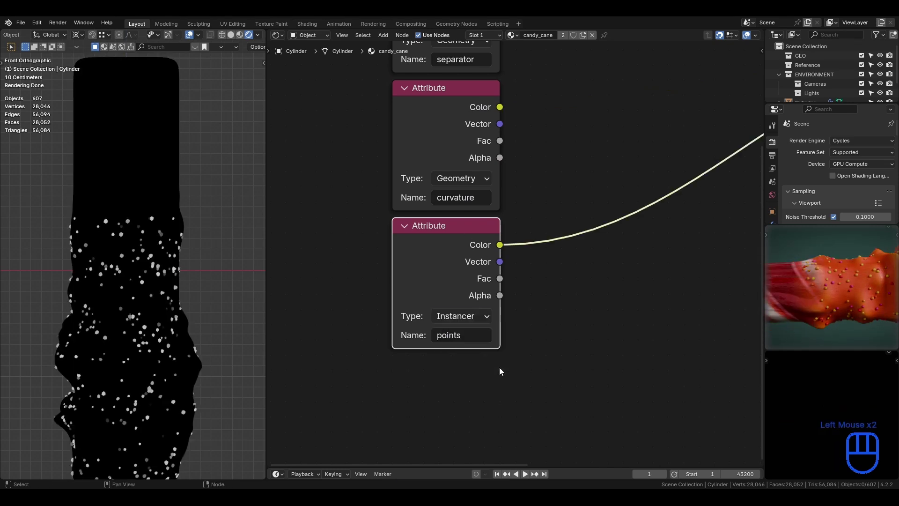
key("ctrl+s")
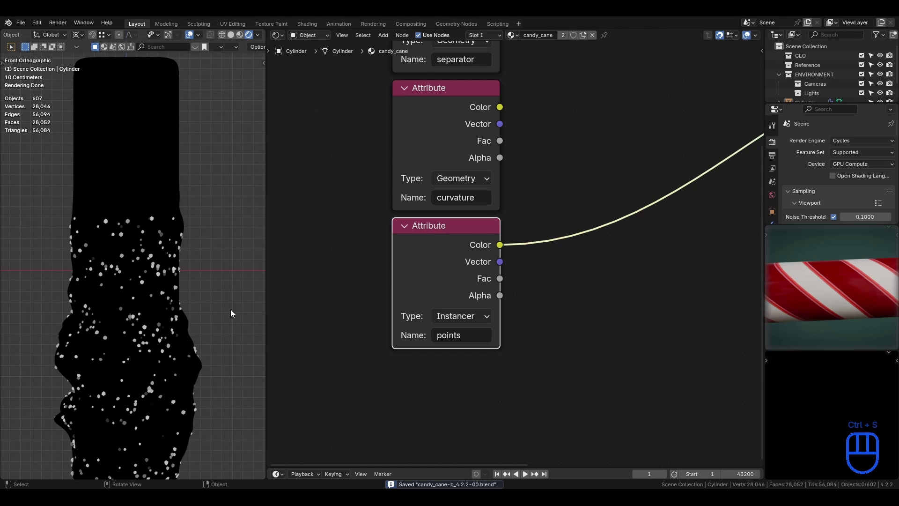
key("ctrl+s")
- Cut the preview link from the points Attribute node, save, and move the Principled BSDF closer to the Attribute nodes
right_click_drag(540, 237, 535, 264, "ctrl")
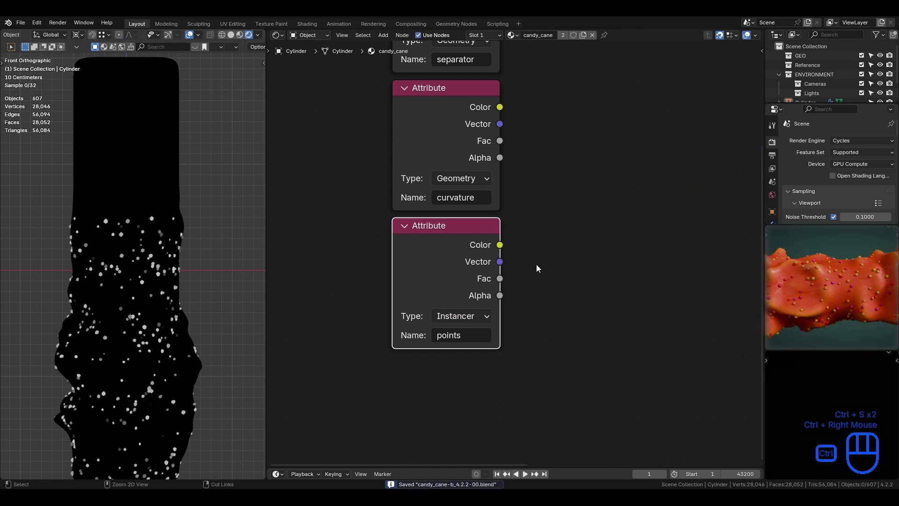
key("ctrl+s")
scroll(549, 241, "down", 7)
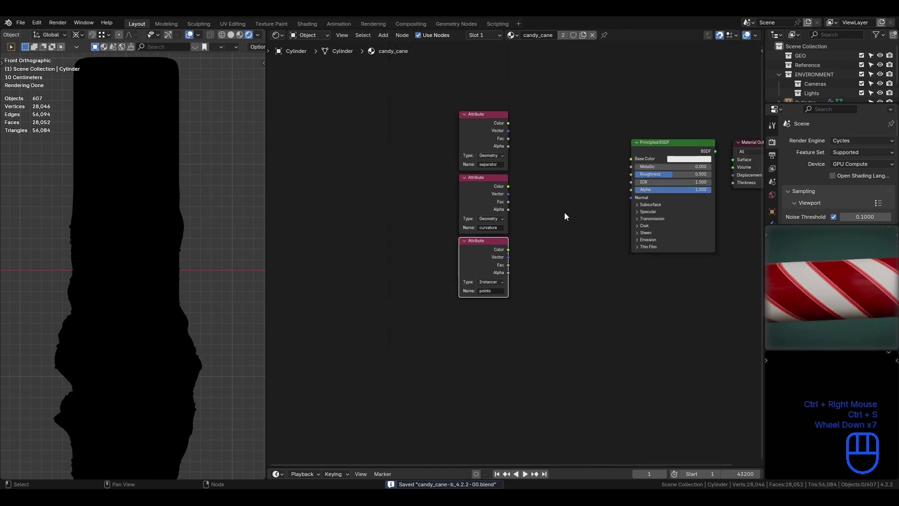
scroll(564, 211, "up", 2)
scroll(565, 209, "up", 1)
middle_click_drag(597, 158, 535, 237)
left_click(690, 178)
key("g")
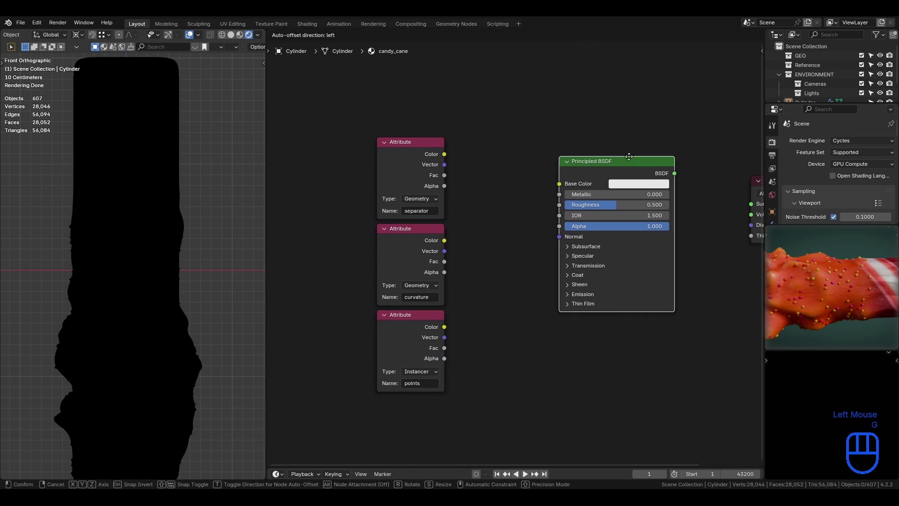
left_click(595, 141)
- Move the curvature and points Attribute nodes together out of the way above the Material Output
left_click(428, 350)
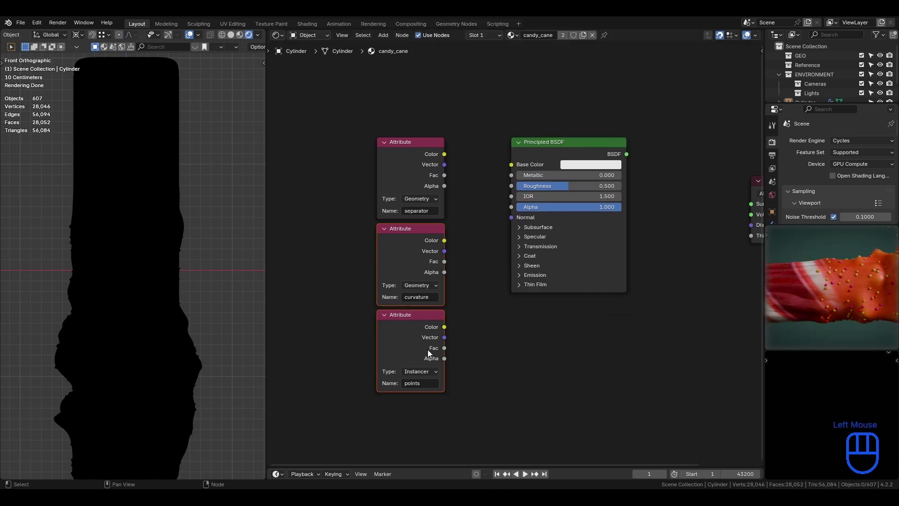
key("g")
left_click(633, 330)
scroll(638, 332, "down", 2)
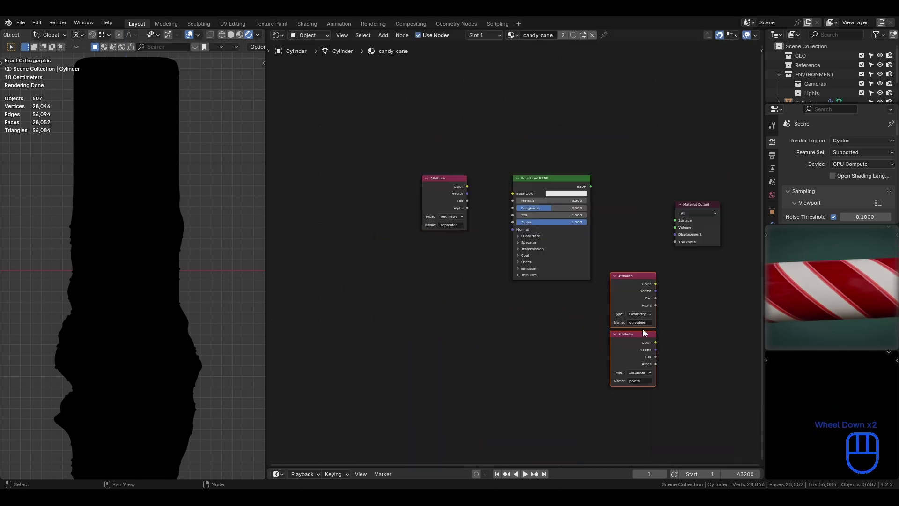
key("g")
left_click(707, 131)
scroll(602, 261, "up", 2)
- Move the Principled BSDF below the separator Attribute node
left_click(444, 174)
left_click(534, 159)
key("g")
left_click(430, 256)
- Add a Mix Shader between the Principled BSDF and Material Output, driven by the separator Color as Fac, and save
key("shift+a")
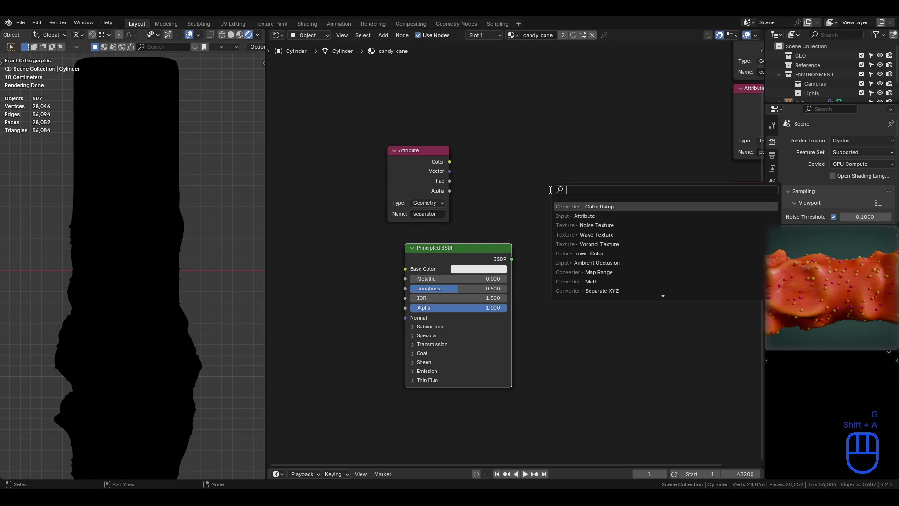
type("mix s")
key("Return")
left_click(568, 181)
left_click_drag(449, 161, 565, 208)
left_click_drag(512, 259, 565, 218)
left_click_drag(627, 197, 733, 208)
key("ctrl+s")
- Align the Principled BSDF directly under the separator Attribute node and set its base color to blue
left_click(482, 253)
key("g")
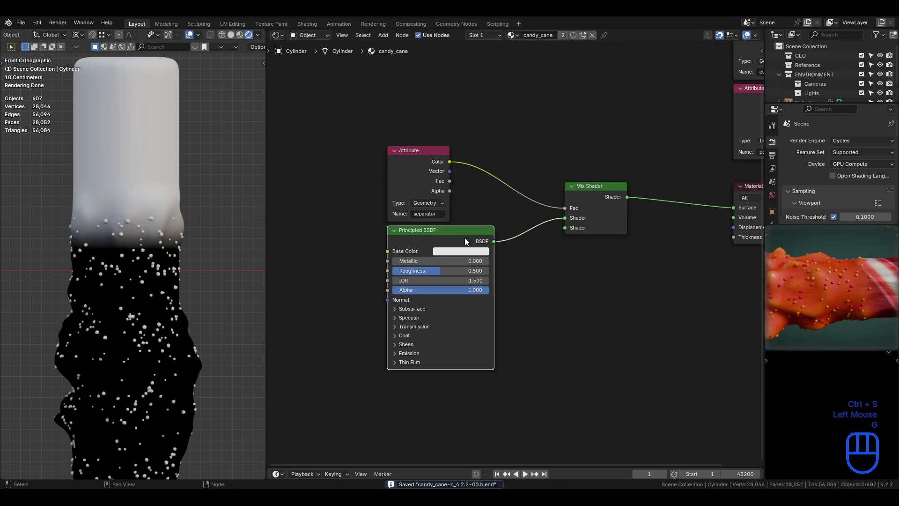
left_click(463, 237)
left_click(438, 190)
left_click(477, 231)
middle_click_drag(529, 260, 533, 140)
left_click(496, 182)
left_click(530, 64)
left_click(514, 170)
- Duplicate the Principled BSDF into the Mix Shader's second Shader input, make its base color green and save the file
key("shift+d")
left_click(533, 291)
left_click_drag(528, 262, 599, 107)
left_click(497, 272)
left_click(488, 157)
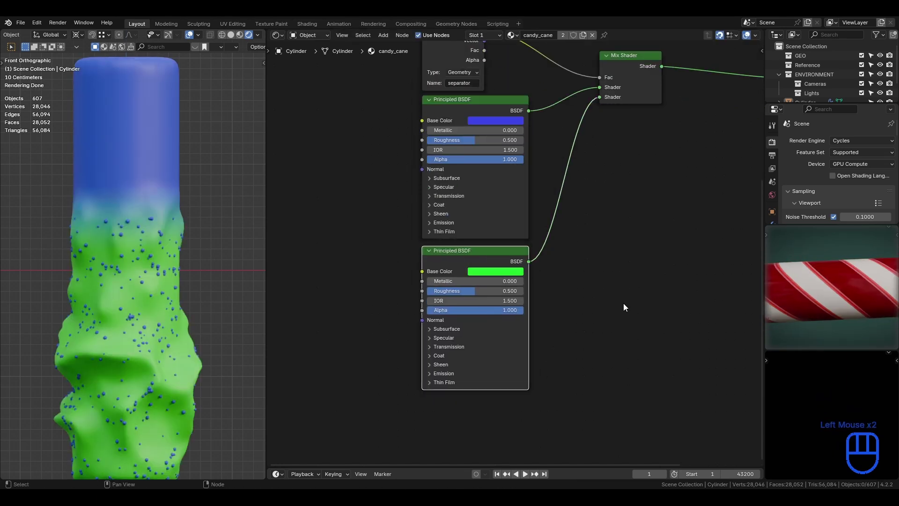
left_click(623, 302)
key("ctrl+s")
- Move the curvature Attribute node beside the green Principled BSDF
scroll(515, 250, "down", 1)
scroll(167, 316, "down", 1)
middle_click_drag(166, 315, 160, 300, "shift")
middle_click_drag(615, 149, 499, 290)
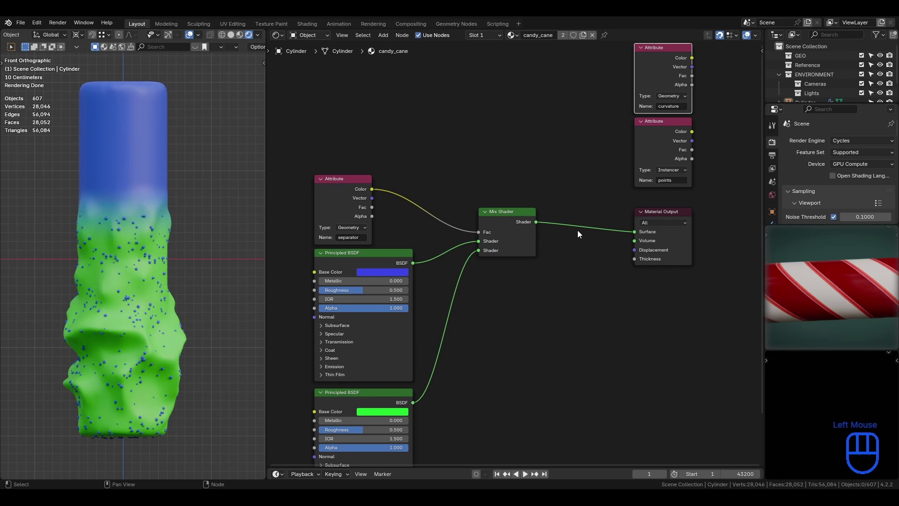
middle_click_drag(534, 233, 623, 149)
key("g")
left_click(289, 378)
middle_click_drag(423, 214, 493, 142)
key("g")
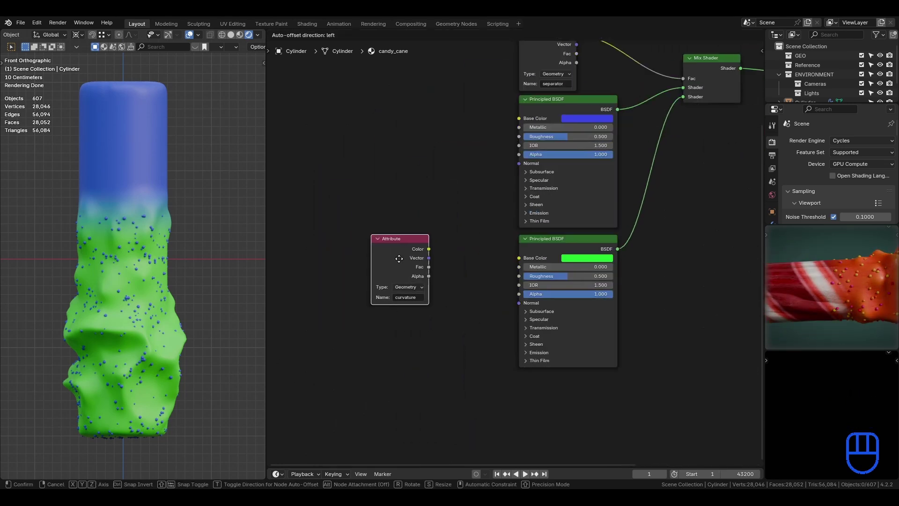
left_click(396, 255)
- Add a second Mix Shader whose Fac is driven by the curvature Attribute's Color output
scroll(484, 257, "up", 3)
middle_click_drag(484, 256, 582, 206)
key("shift+a")
left_click_drag(454, 183, 482, 289)
type("mix")
key("Return")
left_click(476, 256)
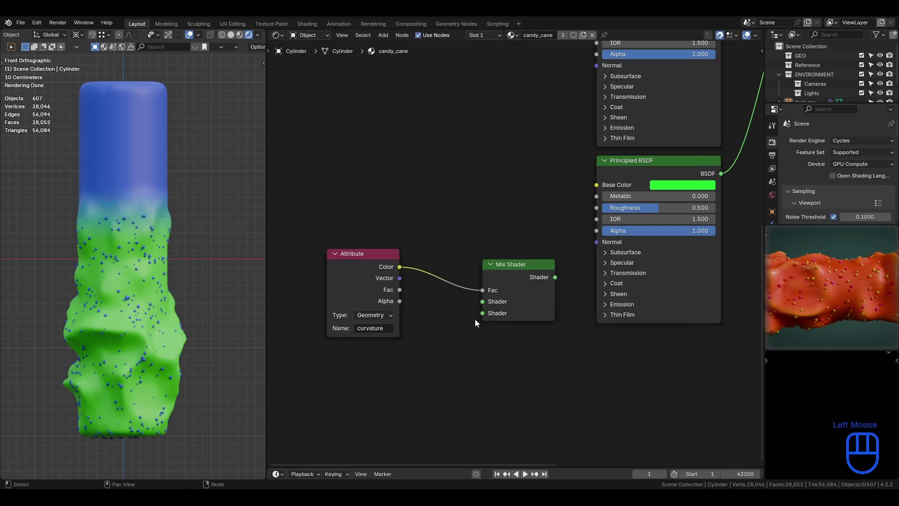
- Place two copies of the green Principled BSDF stacked beneath the curvature Attribute node
scroll(500, 298, "down", 2)
left_click(613, 188)
key("shift+d")
left_click(400, 337)
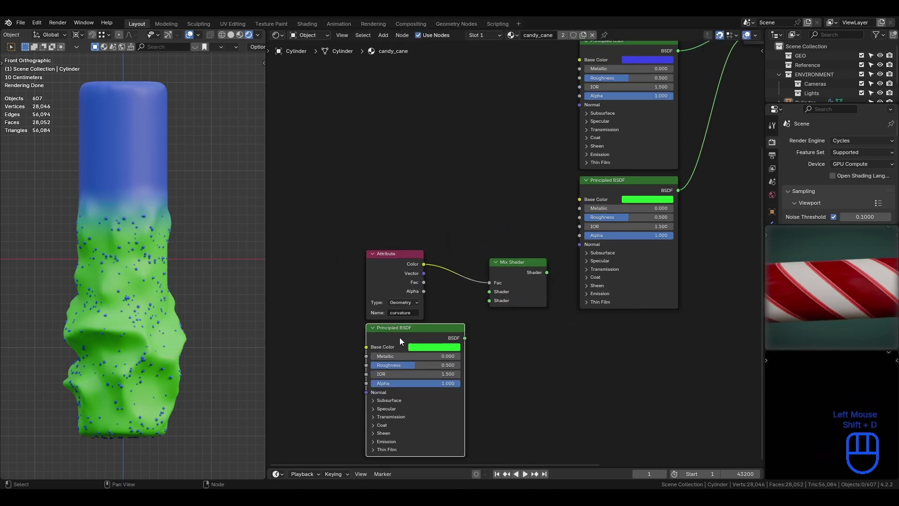
middle_click_drag(459, 339, 482, 225)
key("shift+d")
left_click(483, 365)
left_click_drag(317, 286, 471, 374)
key("g")
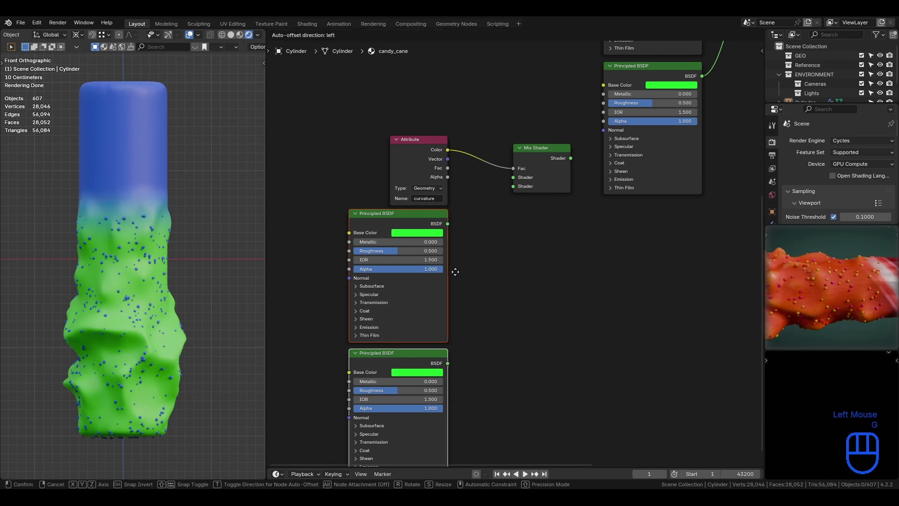
left_click(448, 235)
- Connect both copied Principled BSDFs to the curvature Mix Shader and set their base colors to red and magenta
left_click_drag(448, 224, 513, 177)
left_click_drag(448, 363, 513, 186)
left_click(430, 233)
left_click(416, 372)
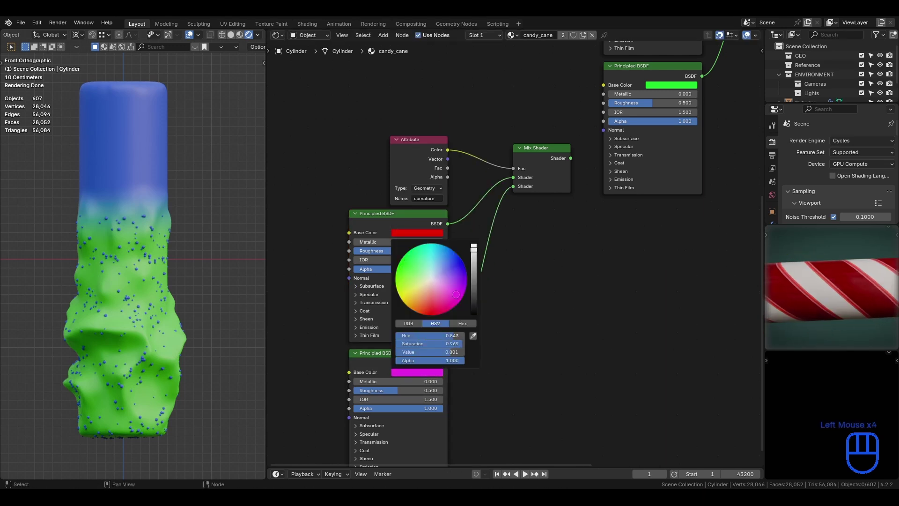
- Delete the original green Principled BSDF and feed the curvature Mix Shader into the separator Mix Shader's second Shader input
middle_click_drag(691, 83, 576, 187)
left_click(576, 175)
scroll(625, 156, "down", 2)
middle_click_drag(625, 156, 618, 182)
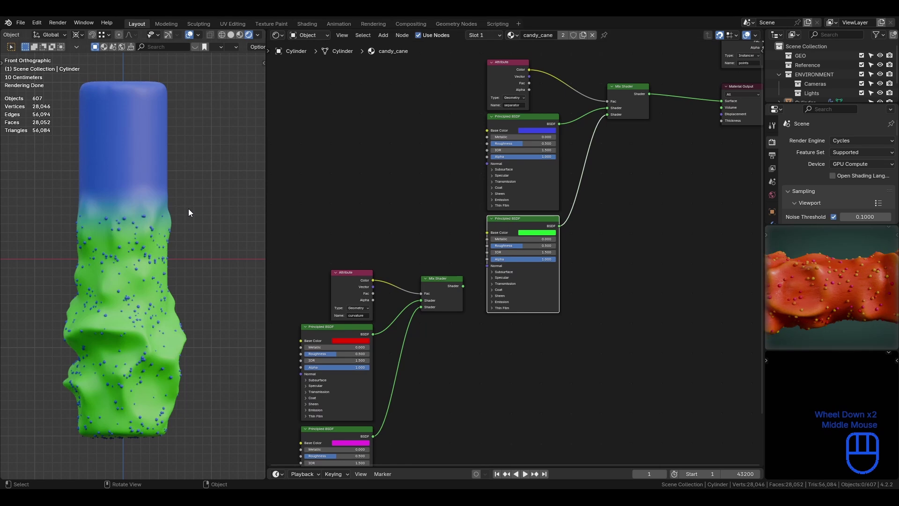
key("x")
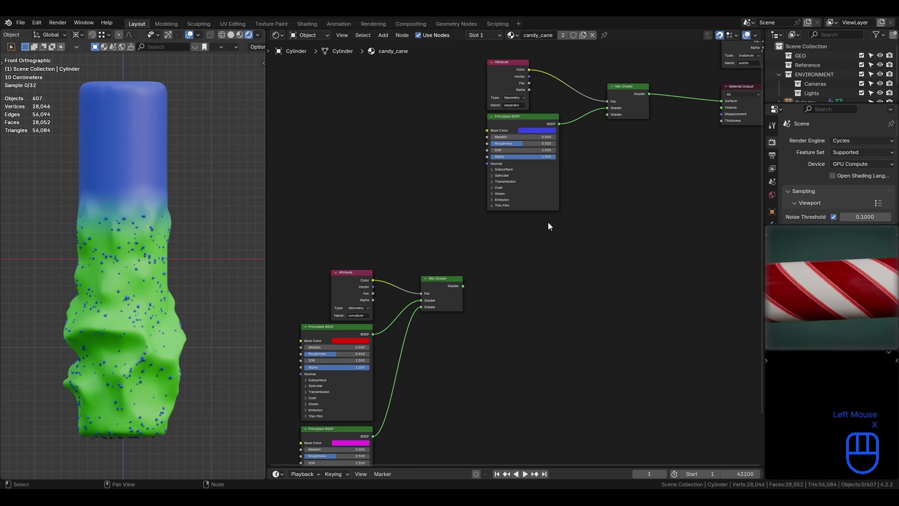
left_click_drag(462, 285, 607, 115)
- Move the curvature node group beneath the blue Principled BSDF and change the red shader's base color to green
left_click_drag(298, 276, 434, 441)
key("g")
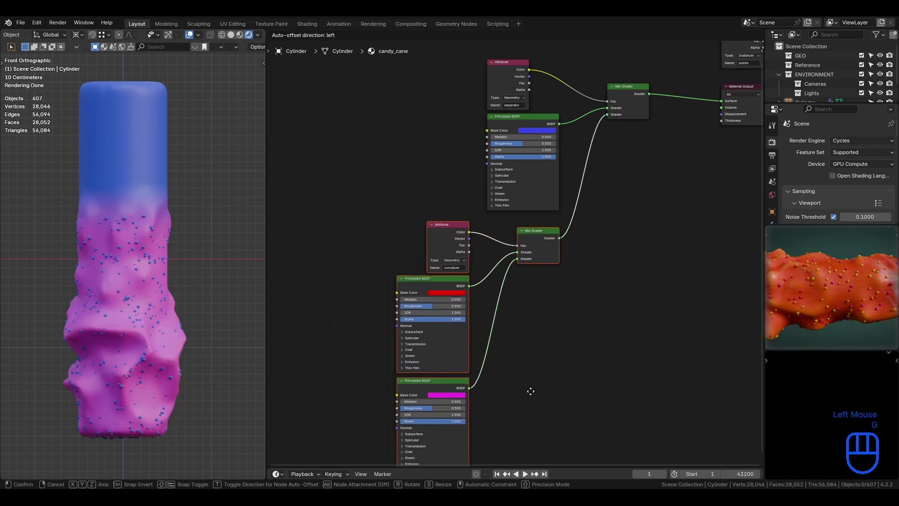
left_click(537, 377)
middle_click_drag(534, 338, 557, 315)
scroll(556, 315, "up", 3)
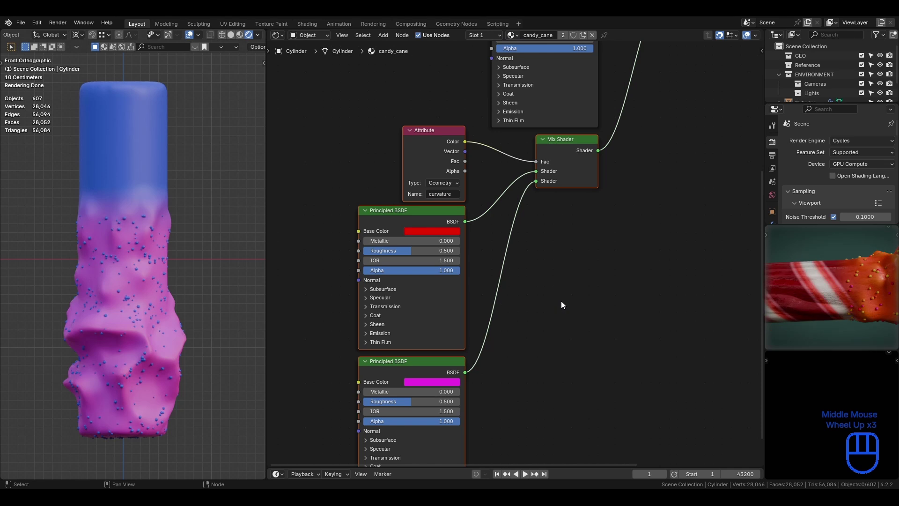
left_click(426, 230)
left_click_drag(465, 142, 457, 113)
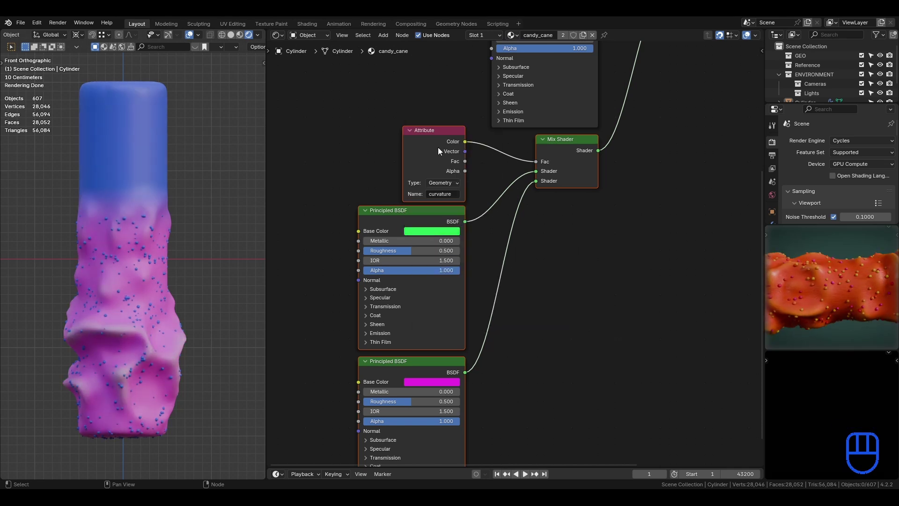
- Make room beside the curvature Attribute node and insert a Color Ramp between it and the Mix Shader's Fac
left_click(438, 148)
key("g")
left_click(394, 147)
key("shift+a")
type("c")
key("Return")
left_click(444, 131)
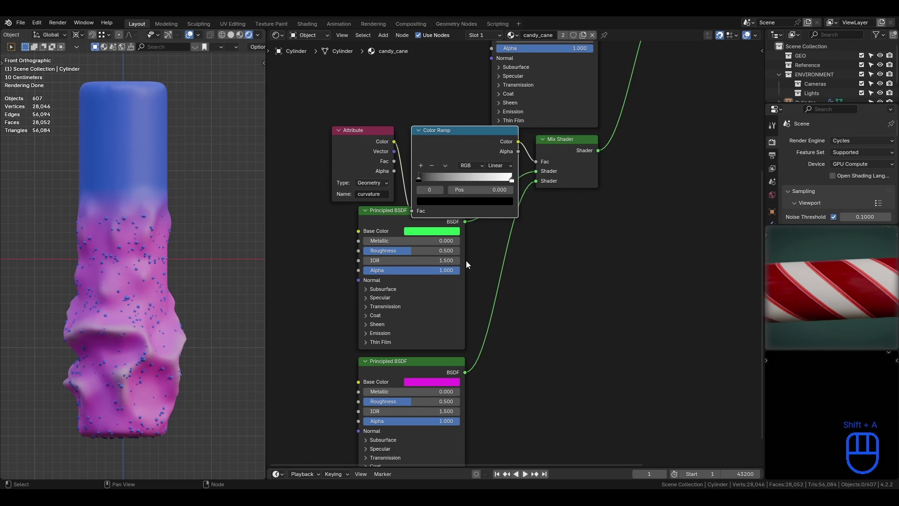
- Align the green and magenta Principled BSDFs beneath the Color Ramp node
left_click_drag(320, 431, 507, 253)
key("g")
left_click(545, 243)
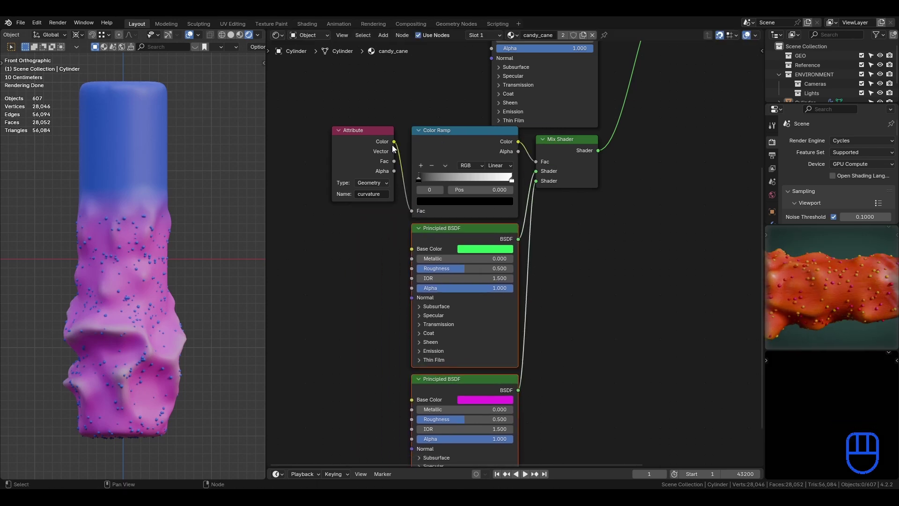
- Set the curvature Color Ramp's black stop to position 0.5 and save the file
left_click_drag(419, 177, 473, 181)
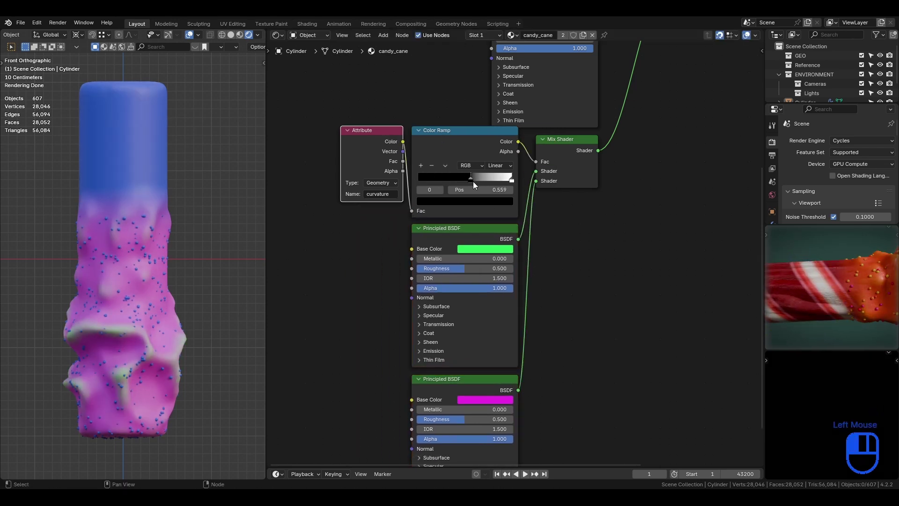
left_click(491, 190)
type("0.5")
key("Return")
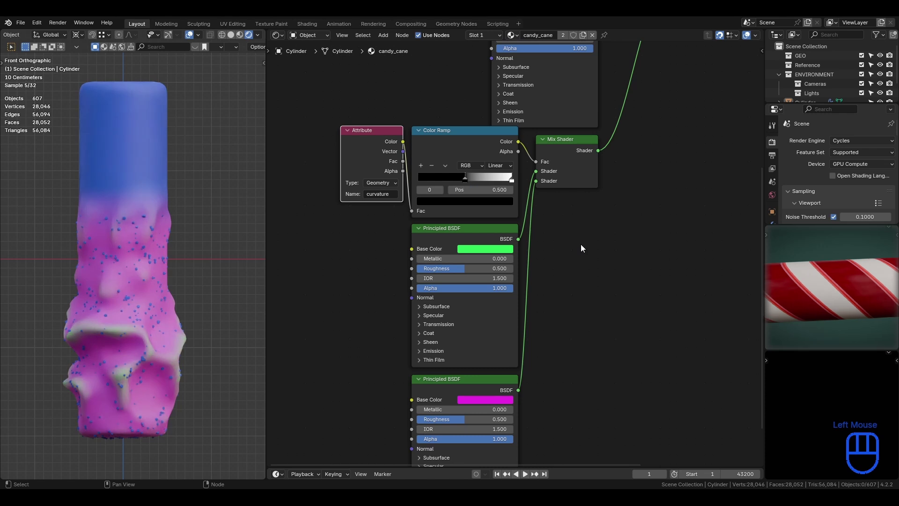
key("ctrl+s")
- Change the magenta shader's base color to red-orange and the green one's to yellow with hue 0.174 and saturation 0.878, and save
middle_click_drag(190, 352, 179, 314, "shift")
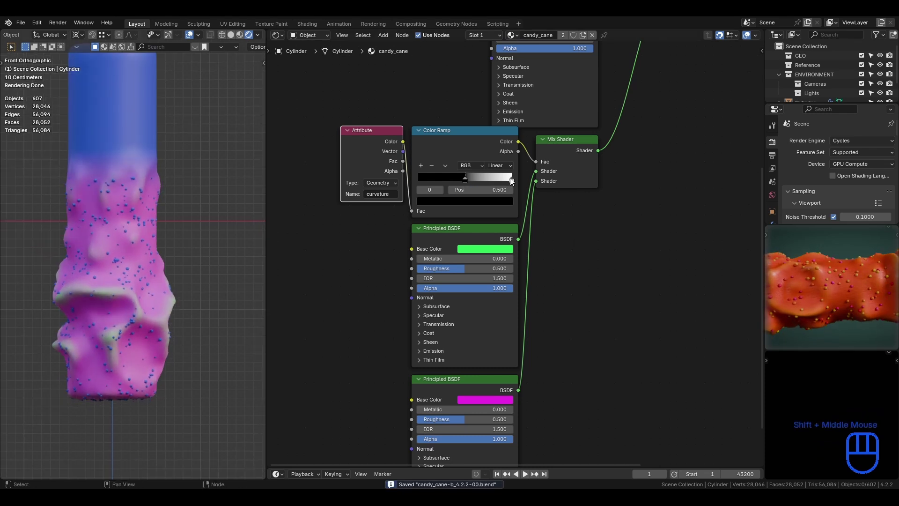
left_click(475, 401)
mouse_move(489, 304)
left_mouse_down()
mouse_move(491, 291)
mouse_move(497, 330)
left_mouse_up()
left_click(485, 251)
left_click_drag(482, 164, 479, 159)
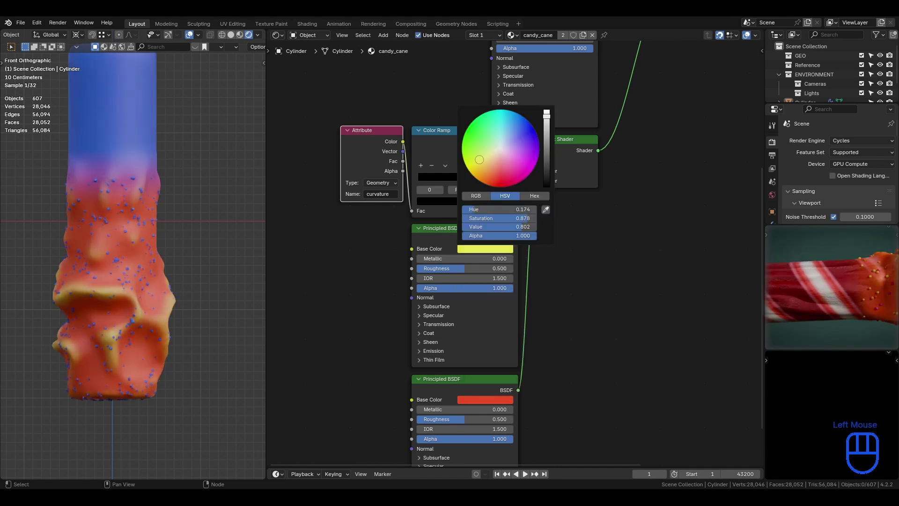
key("ctrl+s")
- Rearrange the shader nodes to leave room between the separator Mix Shader and the Material Output, saving the file
middle_click_drag(198, 192, 189, 251, "shift")
scroll(604, 125, "down", 5)
middle_click_drag(604, 125, 571, 311)
left_click_drag(580, 285, 525, 202)
left_click_drag(525, 248, 475, 241)
key("ctrl+s")
middle_click_drag(669, 251, 525, 334)
left_click_drag(616, 273, 682, 267)
scroll(100, 315, "up", 4)
scroll(99, 316, "down", 3)
- Preview the points attribute on the model, undo the preview, and move its Attribute node above the separator Mix Shader
left_click(609, 215, "ctrl+shift")
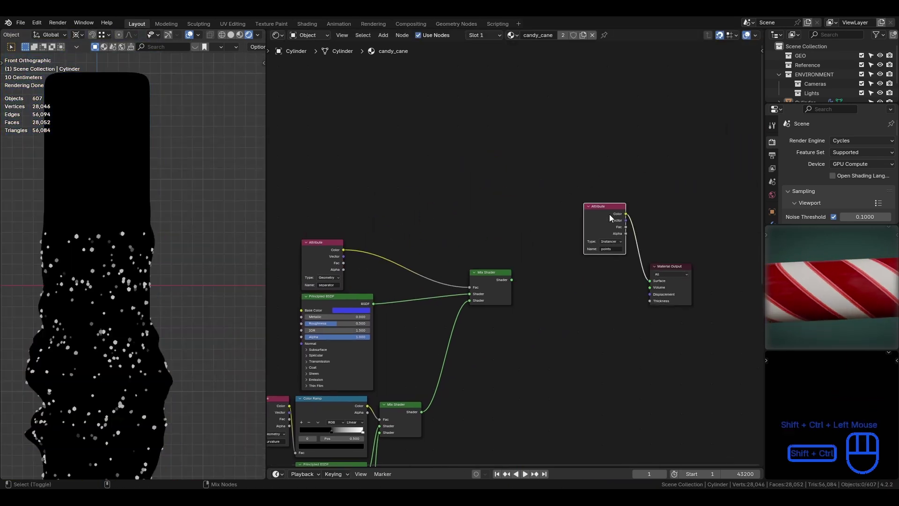
key("ctrl+z")
left_click(608, 219)
key("g")
left_click(503, 176)
scroll(503, 175, "up", 4)
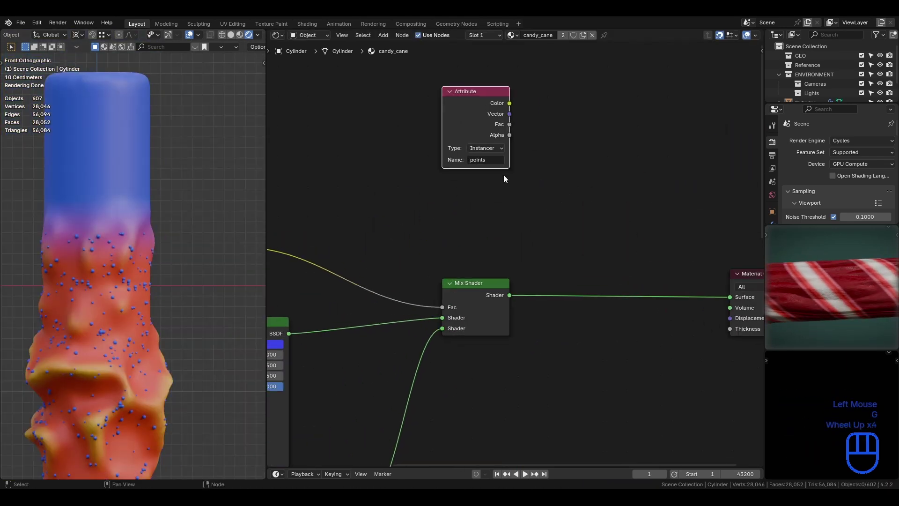
- Check the points attribute by previewing it through the Material Output, restoring the shader connection after each preview
left_click(499, 102)
left_click(499, 102, "ctrl+shift")
key("ctrl+z")
left_click(478, 100, "ctrl+shift")
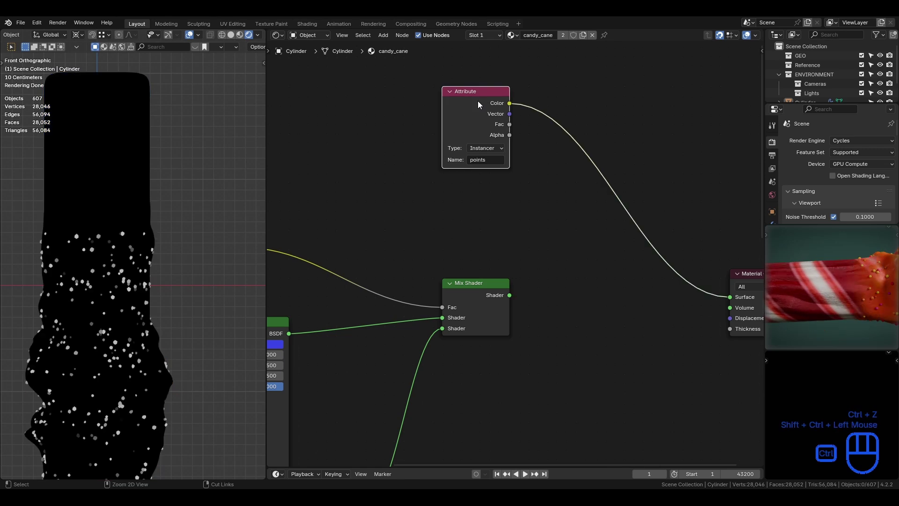
key("ctrl+z")
- Add a Math node beside the points Attribute node and set its operation to Greater Than
left_click_drag(509, 103, 579, 114)
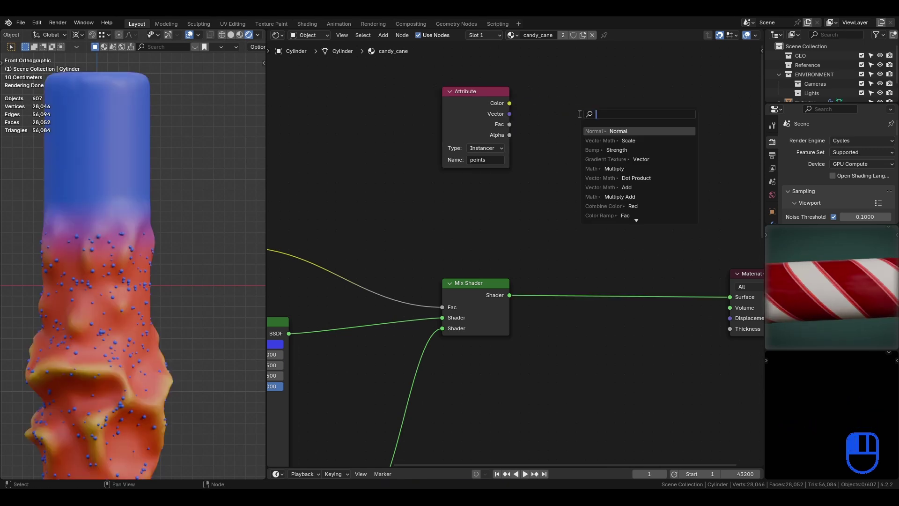
key("Escape")
key("shift+a")
type("math")
key("Return")
left_click(579, 114)
left_click(623, 143)
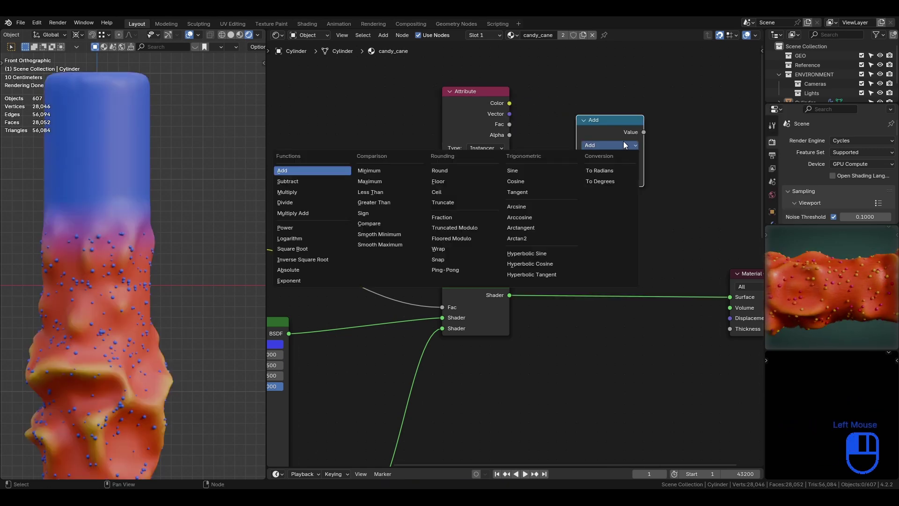
left_click(625, 143)
left_click(627, 143)
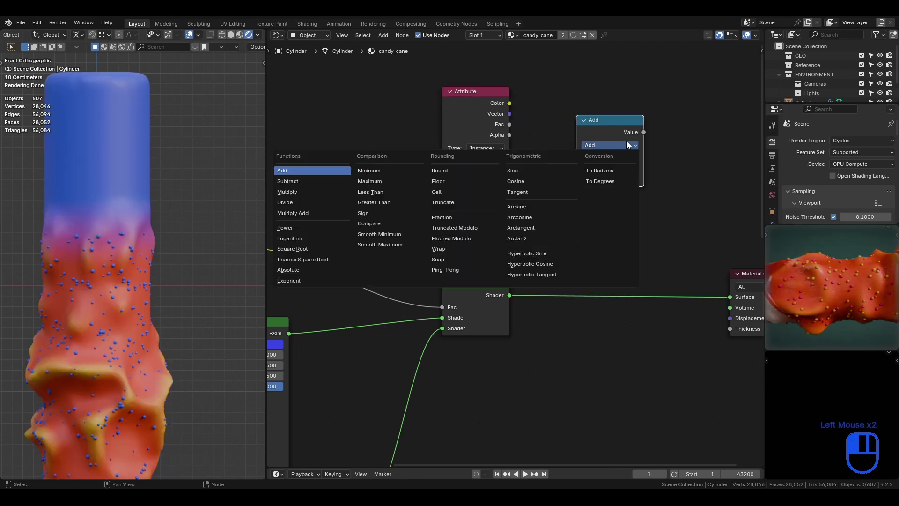
left_click(408, 203)
- Place the Greater Than node next to the points Attribute, feed it the attribute's Color, and set the threshold to 0
left_click_drag(614, 128, 567, 99)
left_click_drag(509, 103, 557, 140)
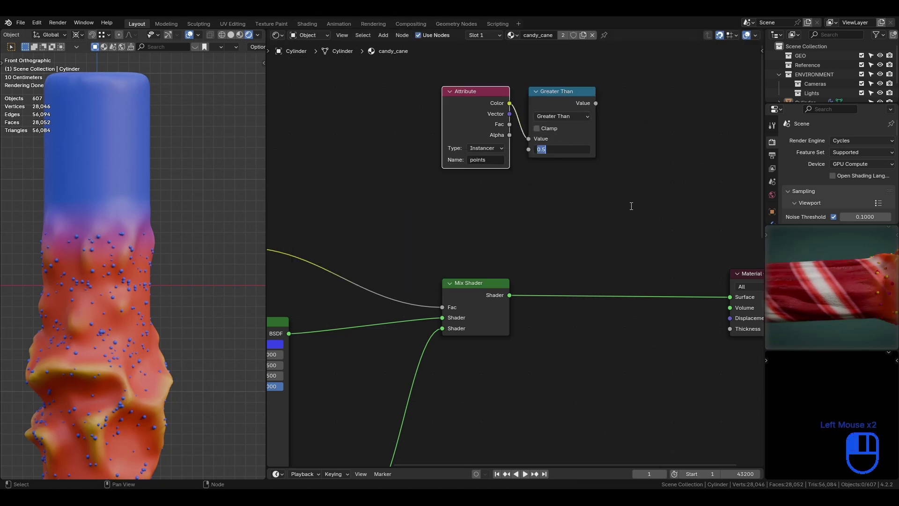
key("ctrl+s")
left_click(555, 93)
key("g")
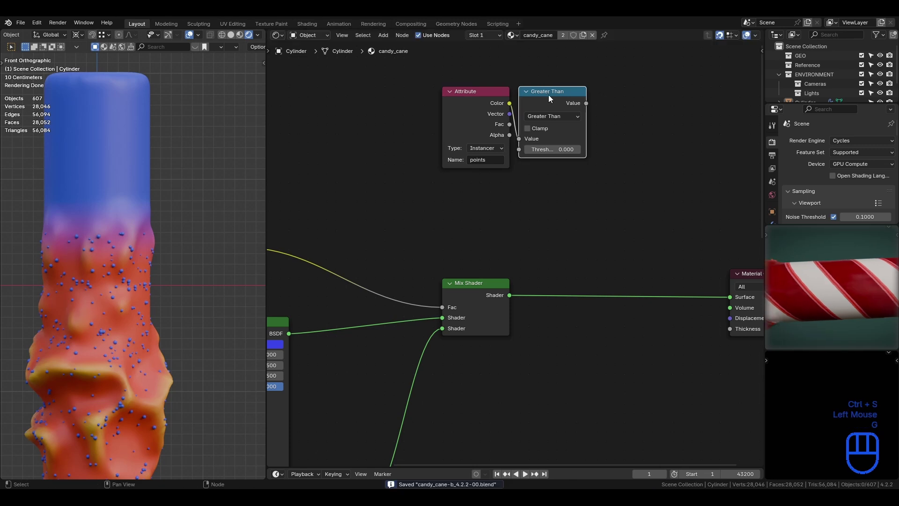
- Duplicate the separator Mix Shader and insert the copy into the link before the Material Output
left_click(492, 284)
key("shift+d")
left_click(664, 265)
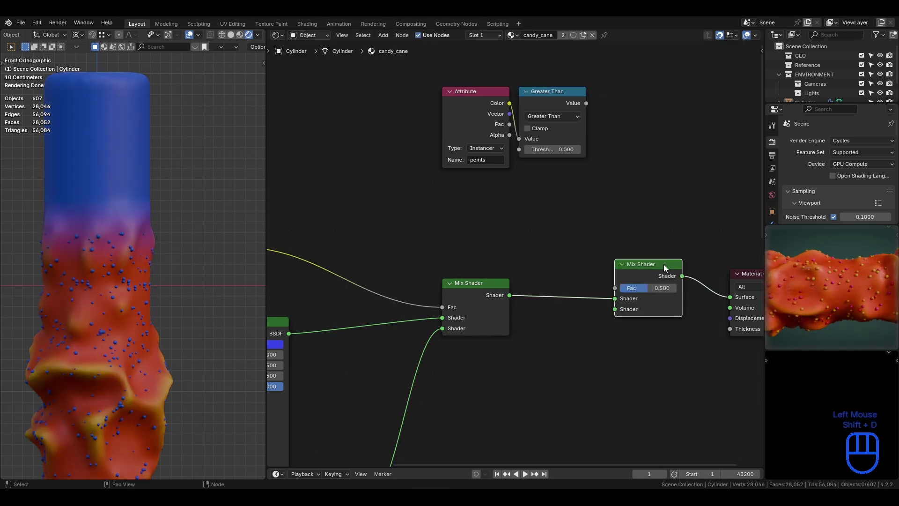
- Connect the Greater Than value to the new Mix Shader's Fac and place the points nodes directly above the separator Mix Shader
left_click_drag(454, 77, 567, 168)
key("g")
left_click(499, 197)
left_click_drag(520, 132, 618, 292)
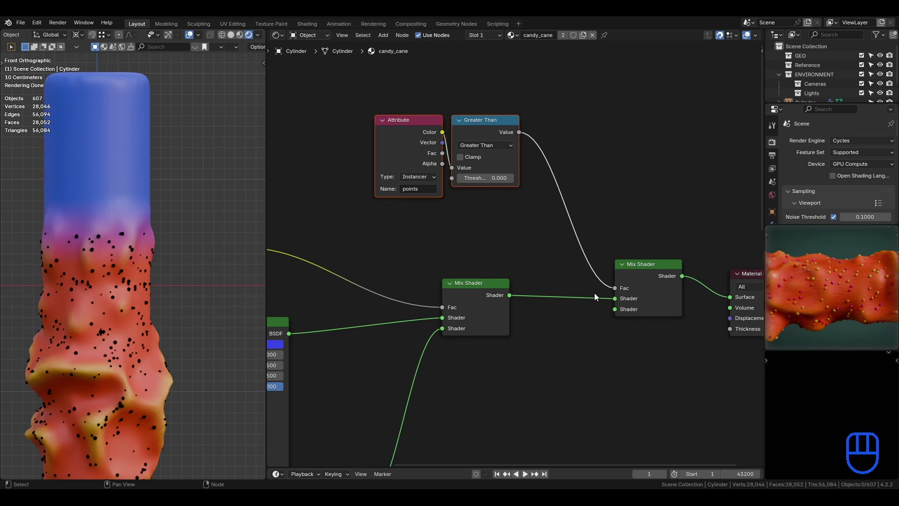
left_click(484, 292)
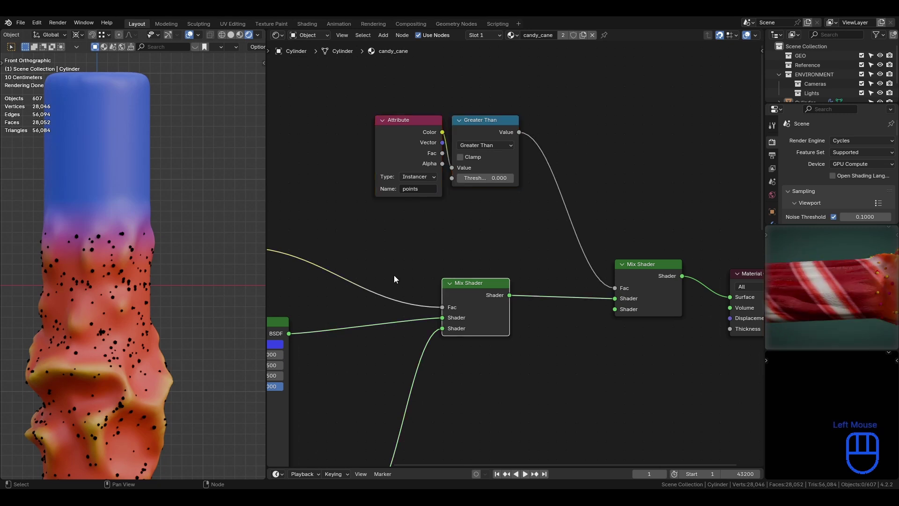
left_click_drag(484, 117, 475, 204)
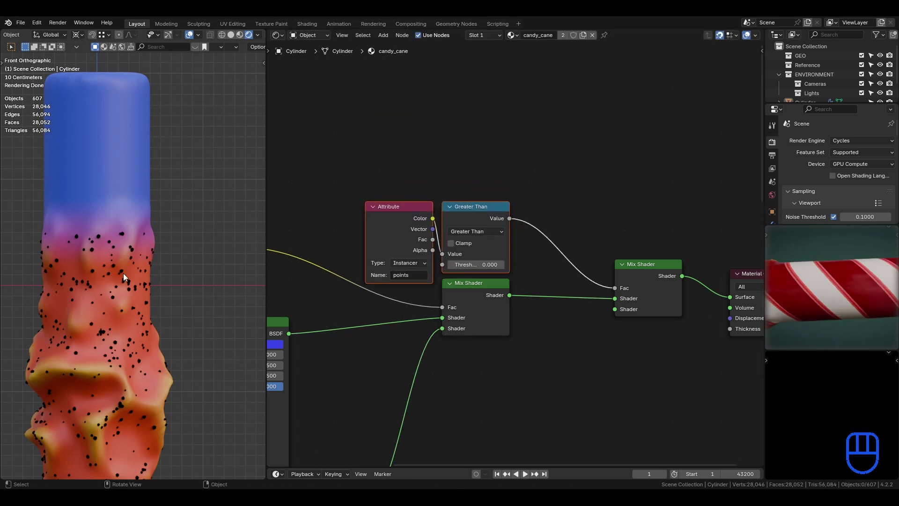
key("ctrl+s")
- Duplicate the blue Principled BSDF into the new Mix Shader's second Shader input and place the copy beneath the red shader
scroll(576, 299, "down", 4)
left_click(389, 296)
key("shift+d")
left_click(527, 315)
scroll(545, 334, "up", 3)
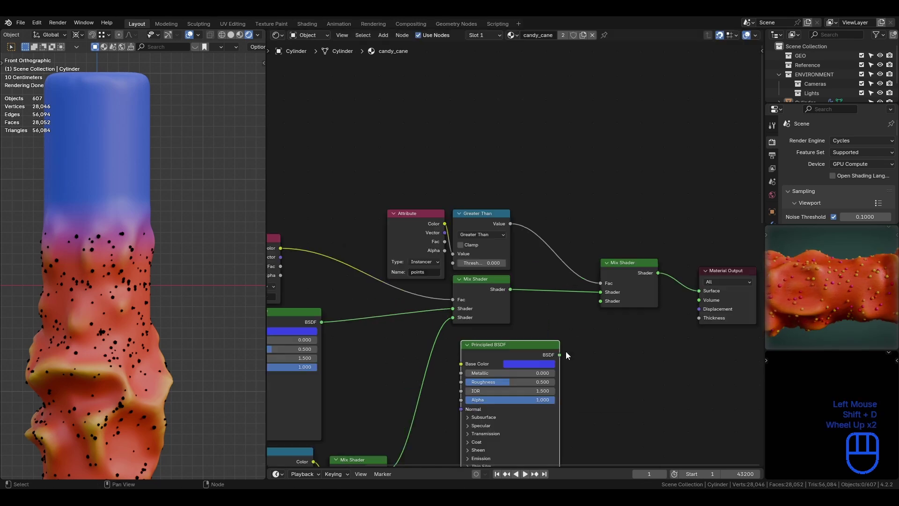
left_click_drag(560, 354, 602, 302)
key("g")
left_click(435, 422)
key("ctrl+s")
- Examine the full node tree and inspect the sprinkles on the candy cane up close, saving the file
scroll(661, 215, "down", 3)
middle_click_drag(661, 215, 614, 337)
middle_click_drag(103, 287, 122, 252, "shift")
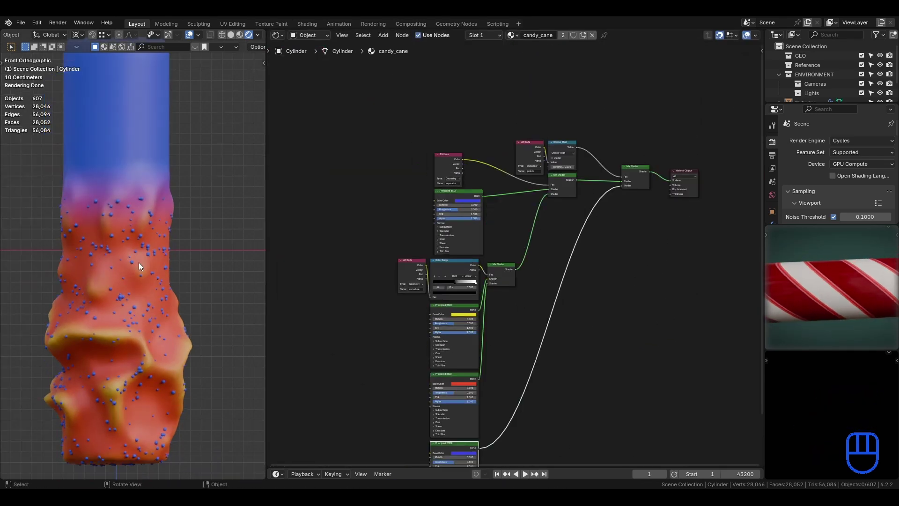
key("ctrl+s")
middle_click_drag(183, 292, 140, 241)
scroll(140, 240, "up", 4)
scroll(139, 300, "down", 1)
middle_click_drag(140, 309, 168, 251, "shift")
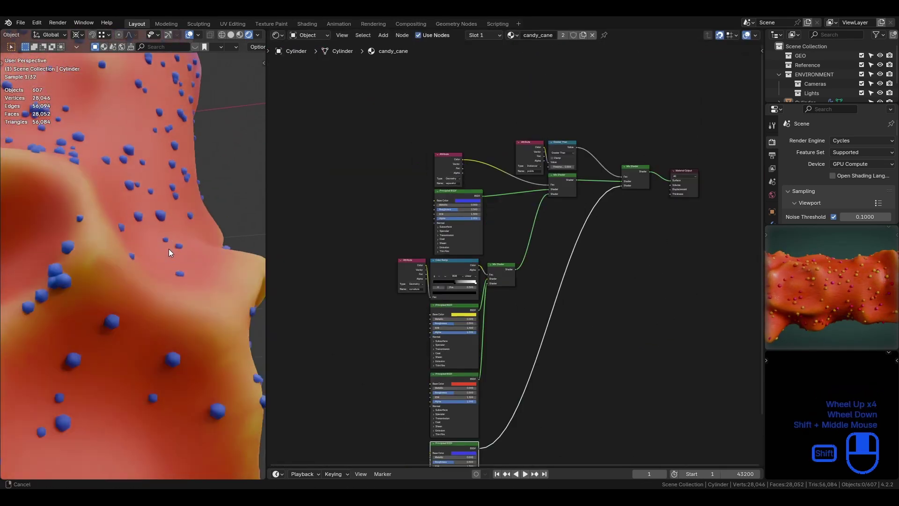
key("ctrl+s")
- Add a new Attribute node ahead of the duplicated blue Principled BSDF for the sprinkles
scroll(586, 227, "up", 6)
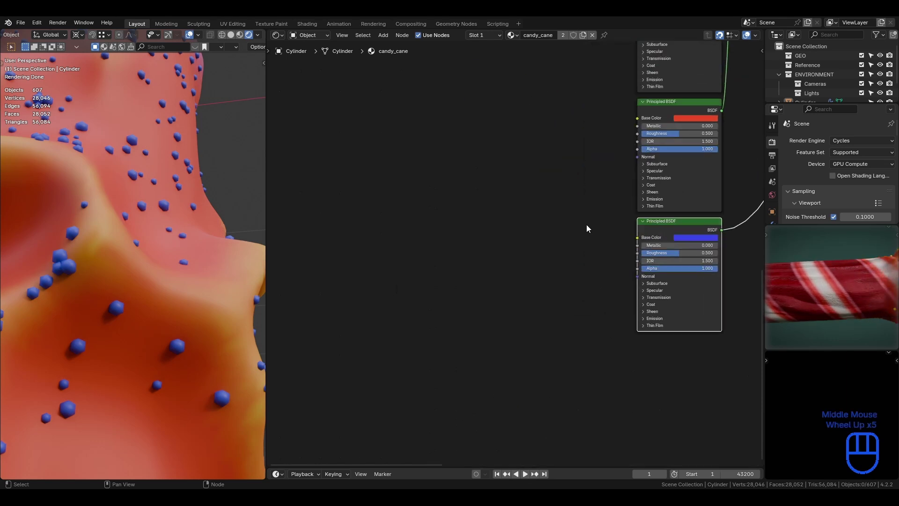
scroll(449, 247, "down", 1)
key("shift+a")
type("atri")
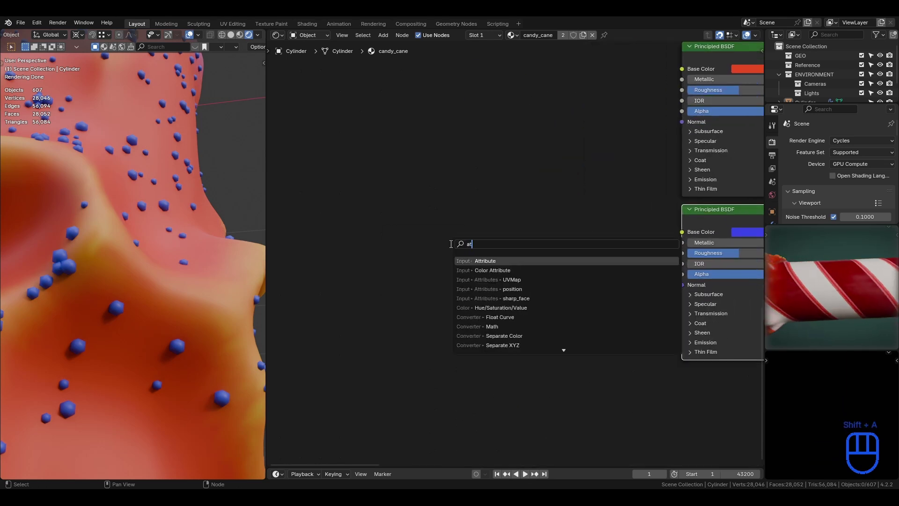
key("BackSpace")
key("BackSpace")
type("tr")
key("Return")
left_click(393, 205)
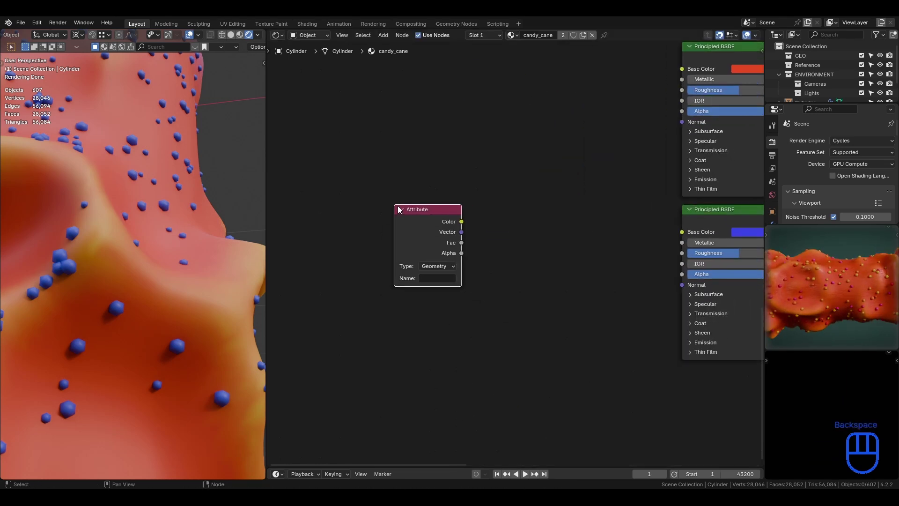
- Set the new Attribute node to Instancer type with the name points, save, and move it farther from the Principled BSDF
left_click(443, 266)
left_click(441, 288)
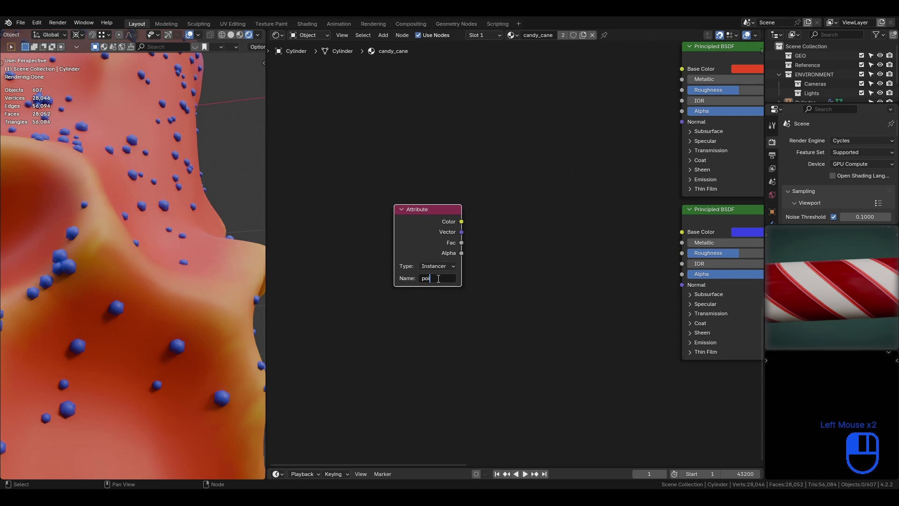
key("Return")
key("ctrl+s")
middle_click_drag(605, 222, 625, 212)
key("g")
left_click(568, 231)
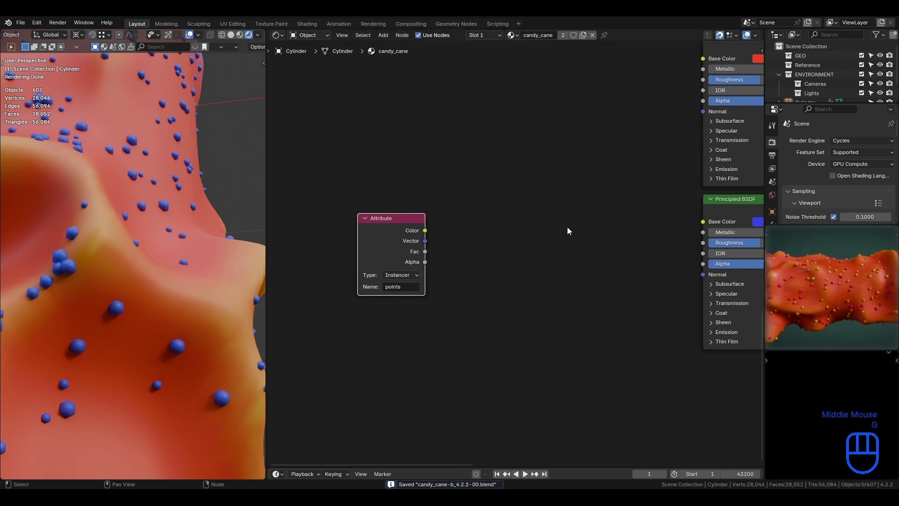
- Drive a new Hue/Saturation/Value node's Hue with the points Color and connect its output to the sprinkle shader's Base Color
scroll(103, 276, "up", 4)
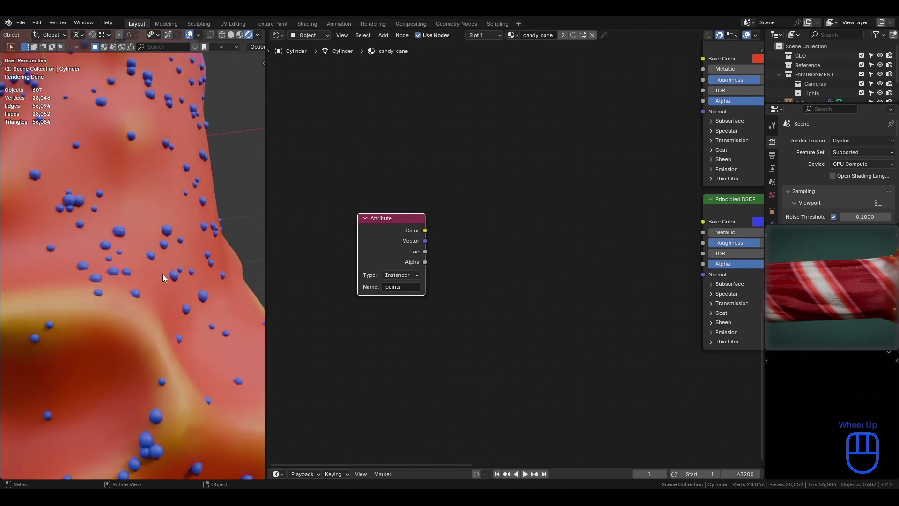
left_click_drag(425, 232, 470, 240)
type("hue")
key("Return")
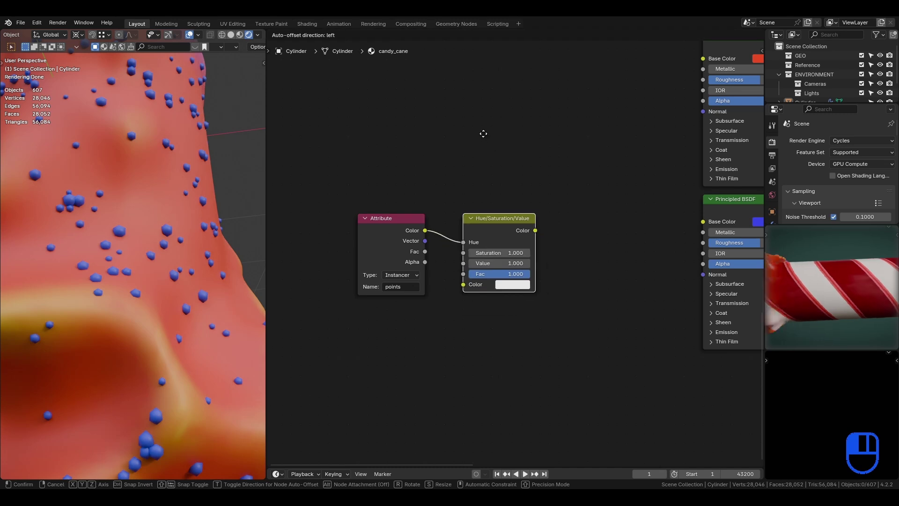
left_click(484, 134)
left_click_drag(535, 231, 703, 221)
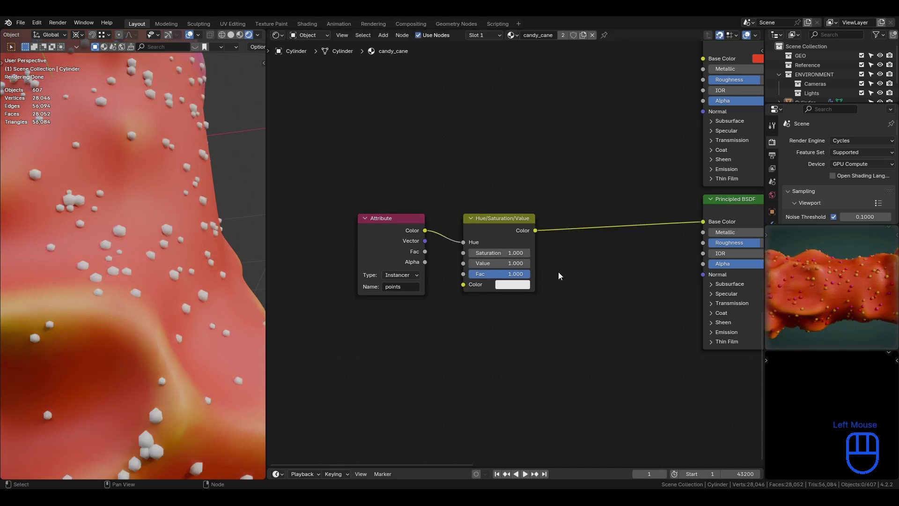
- Set the Hue/Saturation/Value color to blue with hue 0.664 and saturation 0.987, and move the node nearer the Principled BSDF
left_click(528, 283)
mouse_move(537, 177)
left_mouse_down()
mouse_move(557, 162)
mouse_move(518, 167)
mouse_move(520, 194)
mouse_move(563, 180)
mouse_move(549, 207)
mouse_move(573, 155)
left_mouse_up()
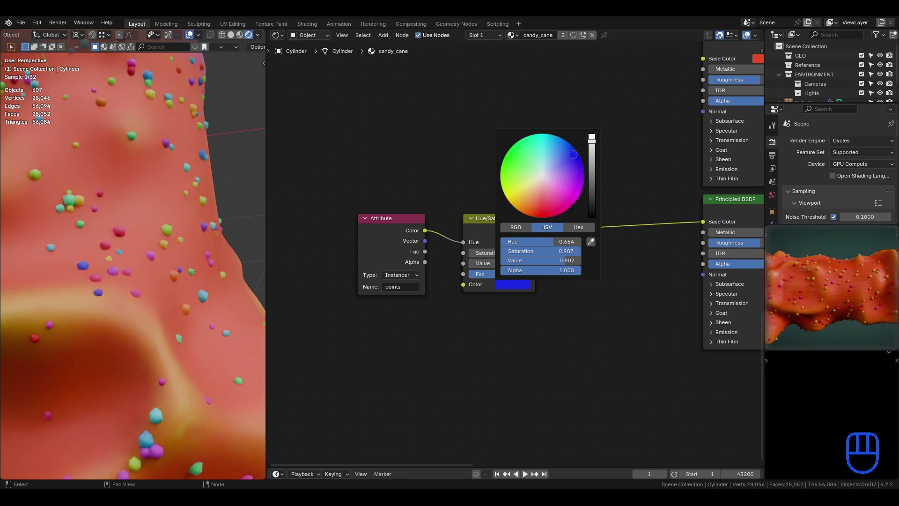
left_click(471, 246)
key("g")
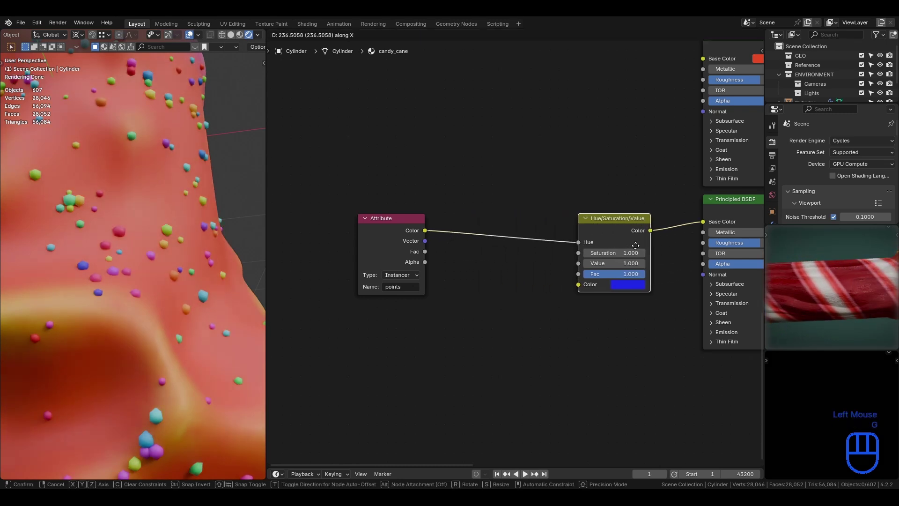
left_click(643, 247)
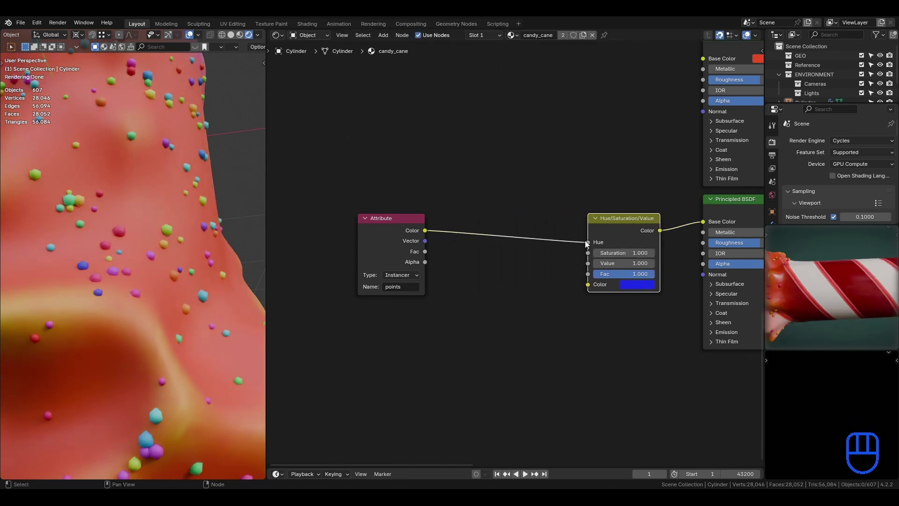
scroll(117, 210, "down", 1)
scroll(116, 210, "up", 4)
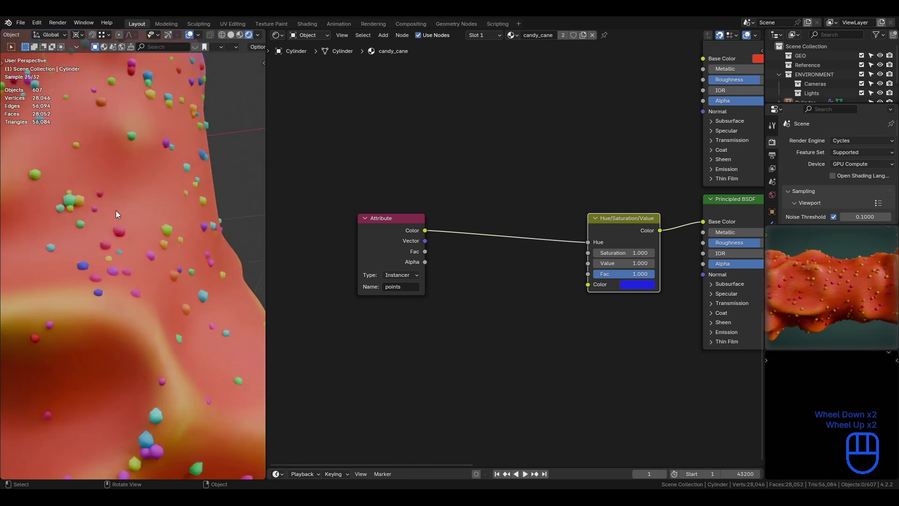
scroll(116, 210, "down", 1)
scroll(116, 214, "down", 1)
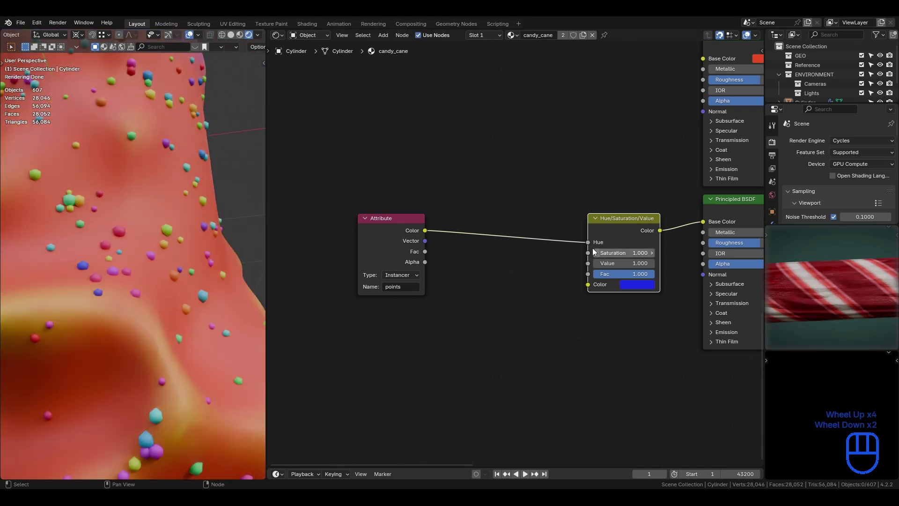
- Detach the Hue input from the points Attribute node and feed the attribute's Color into a new Map Range node set to Float
left_click_drag(588, 242, 518, 238)
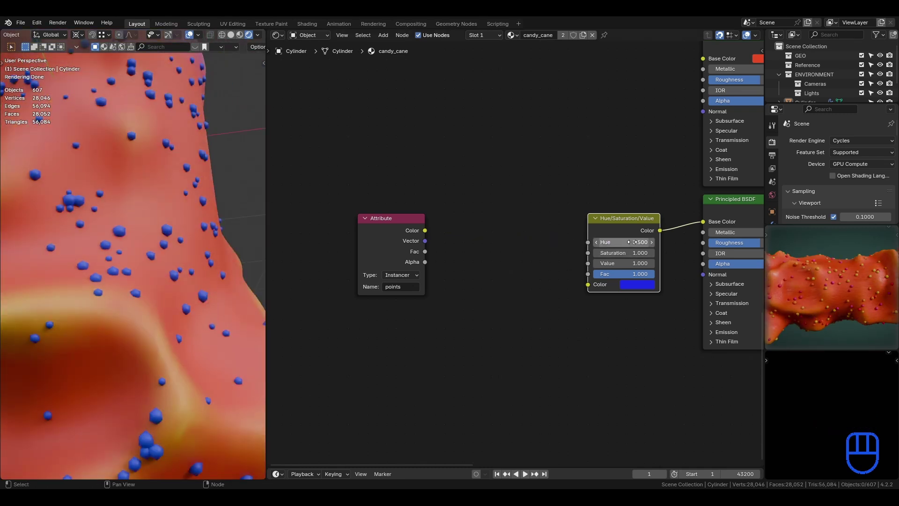
key("ctrl+c")
left_click_drag(588, 242, 490, 222)
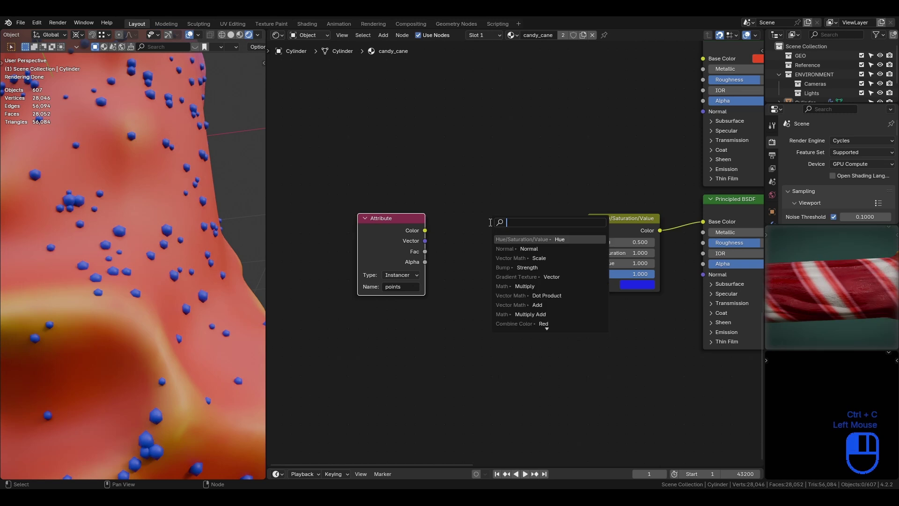
type("map")
key("Return")
left_click(525, 243)
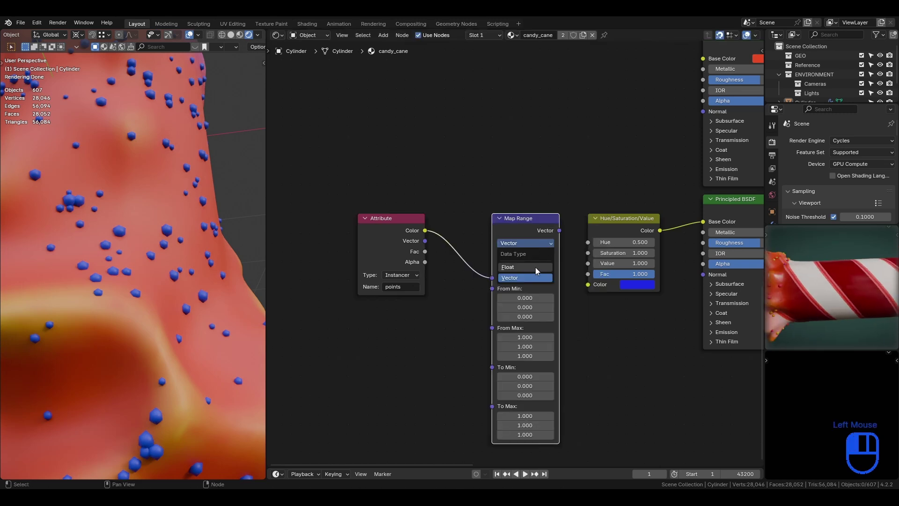
left_click(535, 267)
- Position the Map Range node between the Attribute and Hue/Saturation/Value nodes and connect its Result to Hue
left_click_drag(424, 230, 492, 279)
left_click(538, 225)
key("g")
left_click(530, 226)
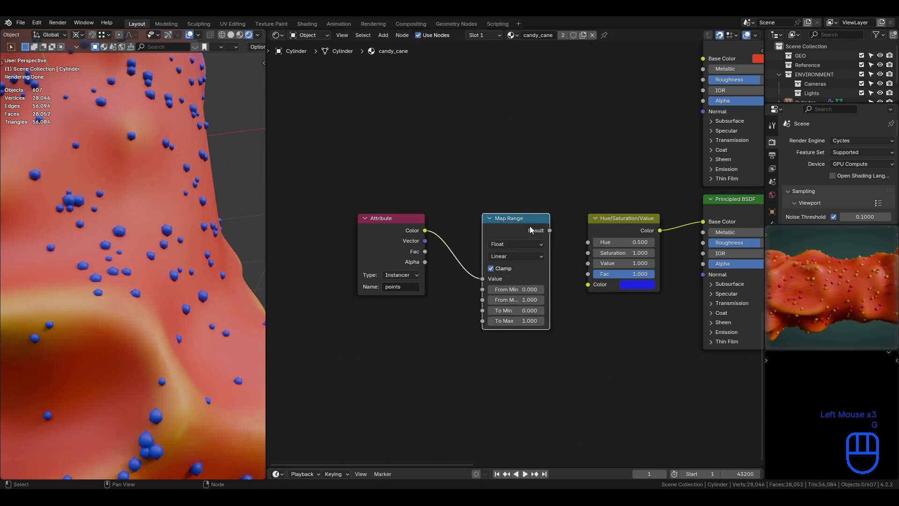
left_click_drag(550, 230, 588, 241)
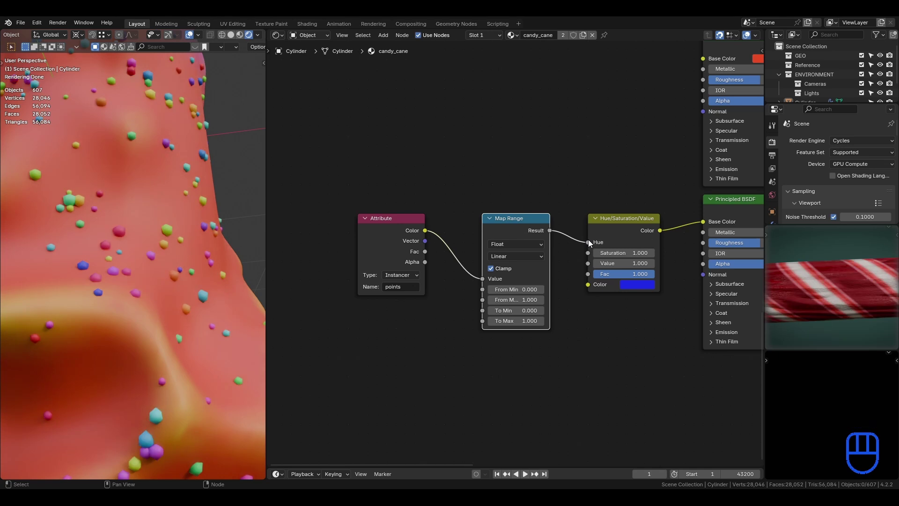
- Try 0.5 for both To Min and To Max of the Map Range node
left_click(529, 310)
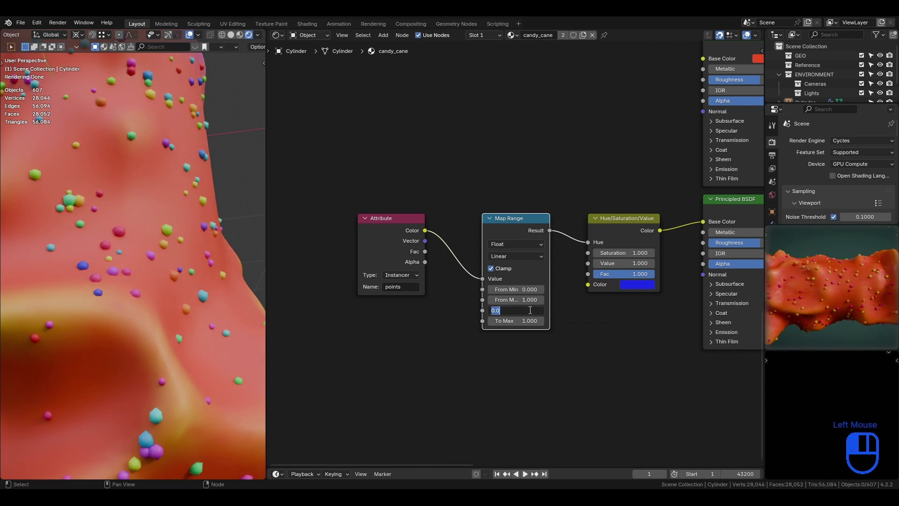
type(".5")
key("Tab")
key("Return")
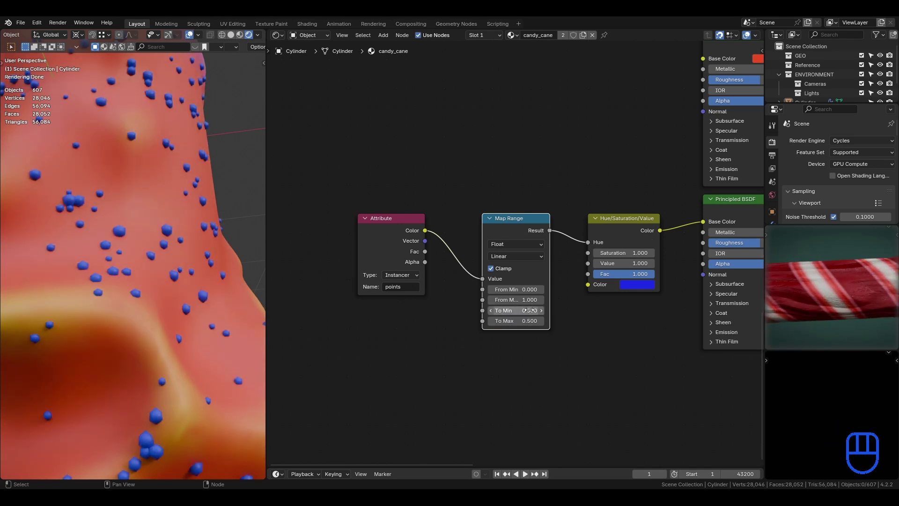
- Set the Map Range's To Min to 0.45 and To Max to 0.55, then save the file
left_click(528, 311)
type(".45")
key("Tab")
type(".")
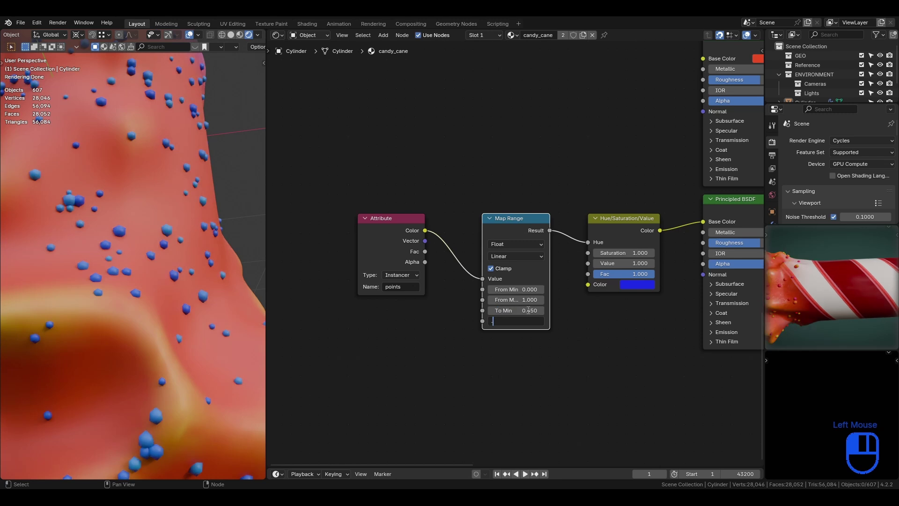
type("550")
left_click(604, 357)
key("ctrl+s")
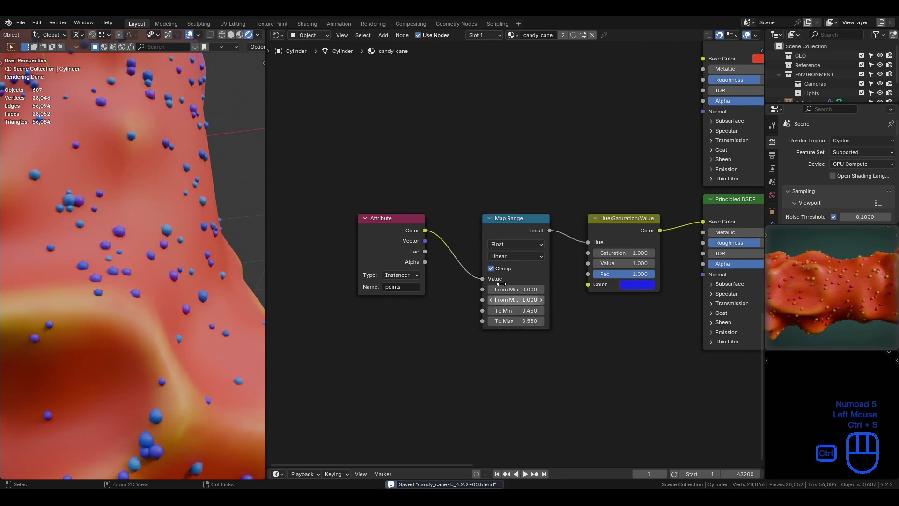
- Move the Attribute node next to the Map Range and bring both closer to the Hue/Saturation/Value node
left_click(387, 220)
key("g")
left_click(428, 218)
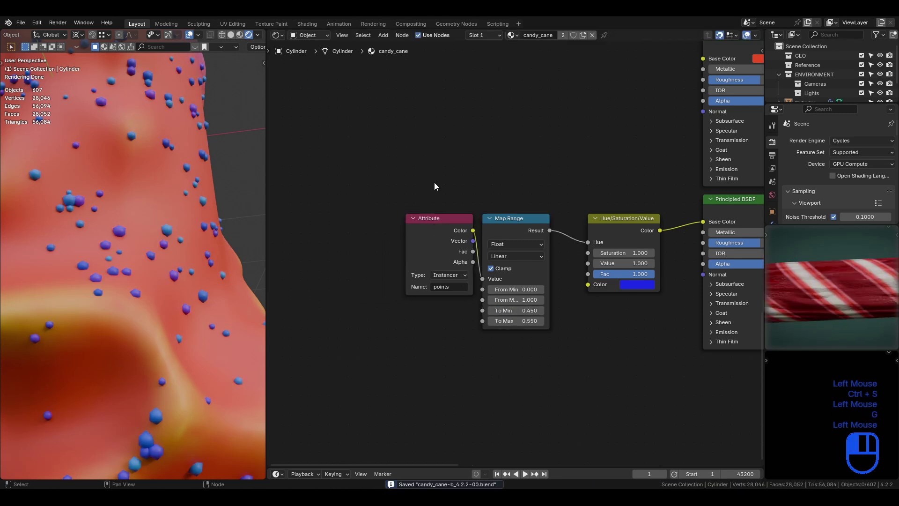
key("g")
left_click(556, 278)
- Change the Hue/Saturation/Value node's color to orange-red and check the whole candy cane from the front
left_click(643, 290)
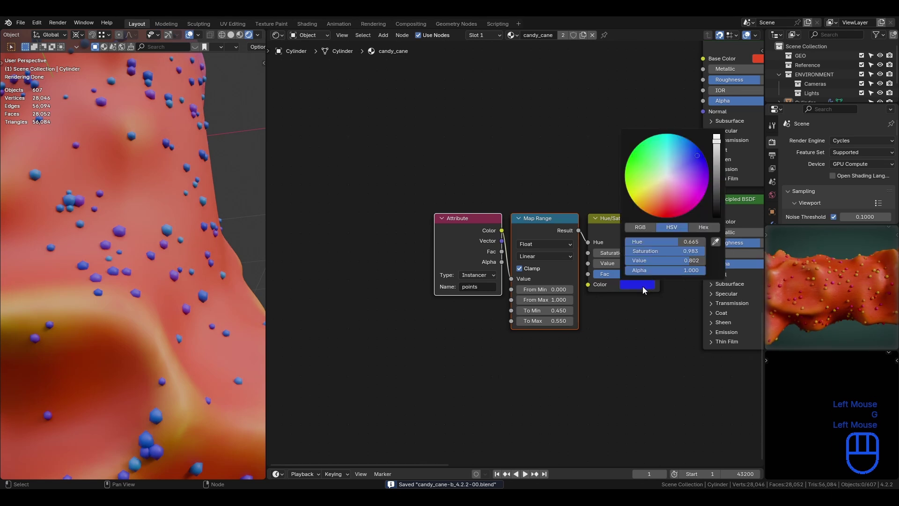
mouse_move(663, 185)
left_mouse_down()
mouse_move(676, 197)
mouse_move(656, 208)
left_mouse_up()
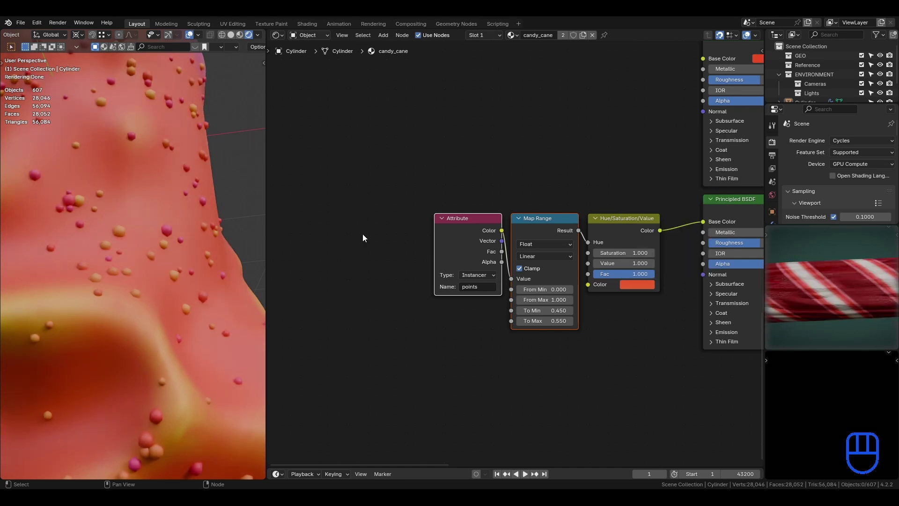
scroll(85, 228, "down", 2)
key("KP_1")
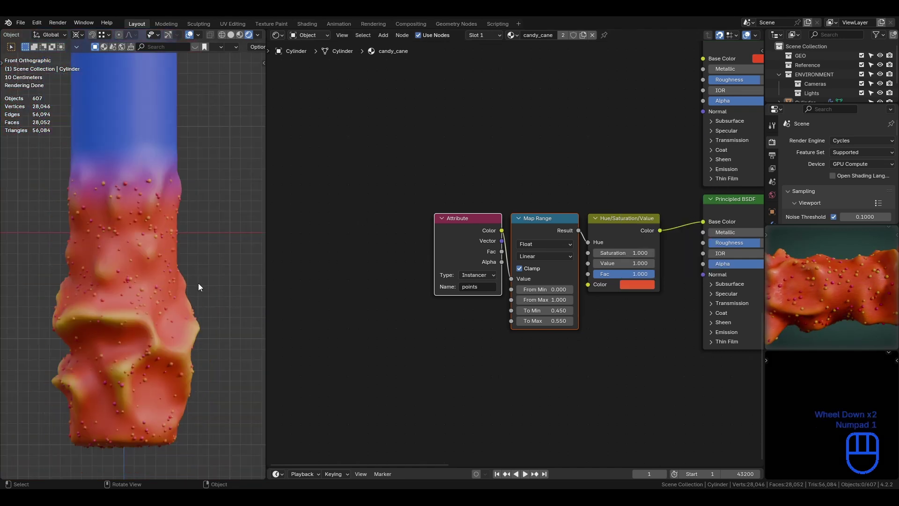
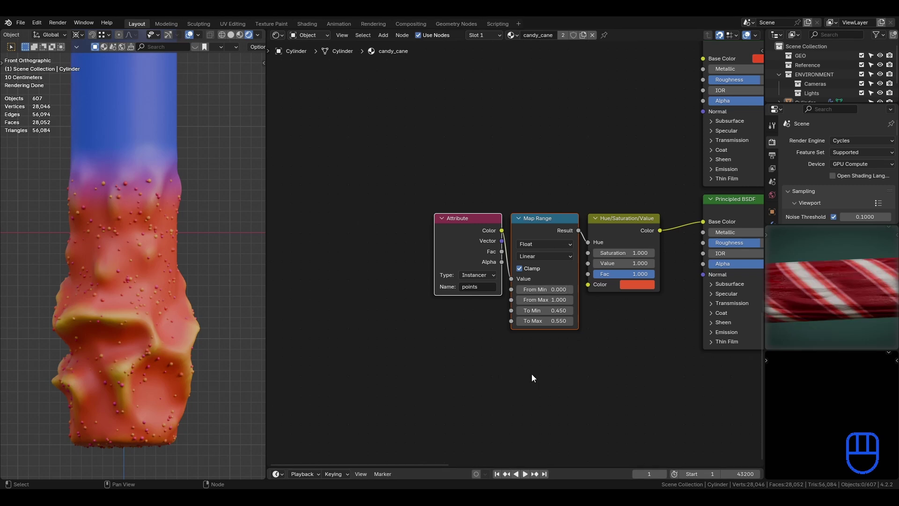
- Move the Attribute, Map Range and Hue/Saturation/Value nodes together up against the sprinkles' Principled BSDF
middle_click_drag(122, 328, 90, 357)
scroll(152, 285, "up", 5)
key("g")
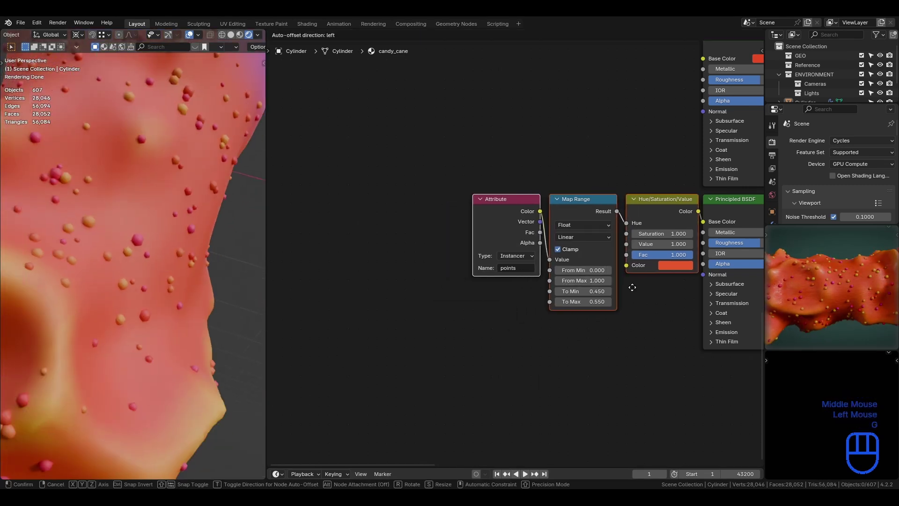
left_click(632, 287)
middle_click_drag(632, 287, 435, 295)
- Set the sprinkles' Principled BSDF roughness to 0.3 and save the file
left_click(581, 250)
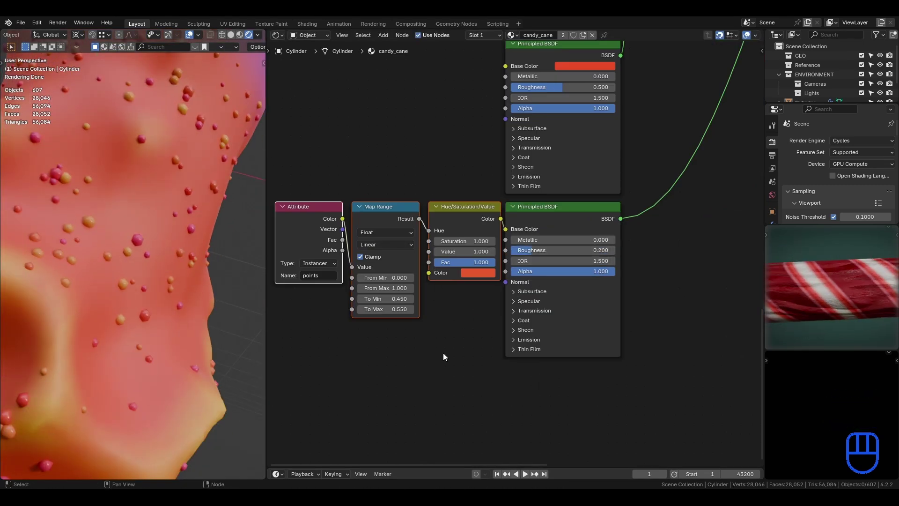
left_click(443, 353)
key("ctrl+s")
middle_click_drag(215, 260, 213, 299, "shift")
left_click(595, 250)
type(".3")
key("Return")
key("ctrl+s")
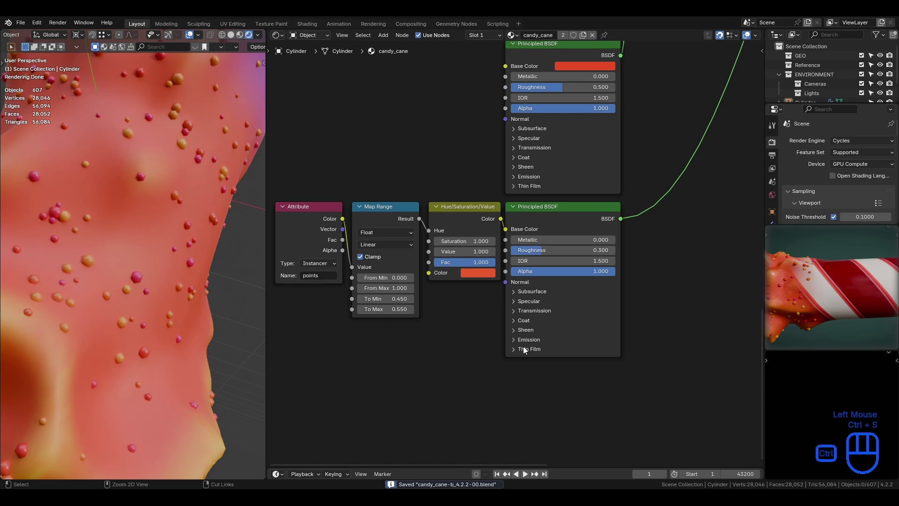
- Save the file and move the sprinkle shader with its color nodes farther below the red Principled BSDF
scroll(138, 258, "down", 3)
key("KP_1")
middle_click_drag(140, 259, 138, 286, "shift")
scroll(157, 271, "up", 8)
scroll(137, 286, "down", 8)
key("ctrl+s")
left_click_drag(568, 368, 313, 224)
scroll(548, 241, "down", 2)
key("g")
key("y")
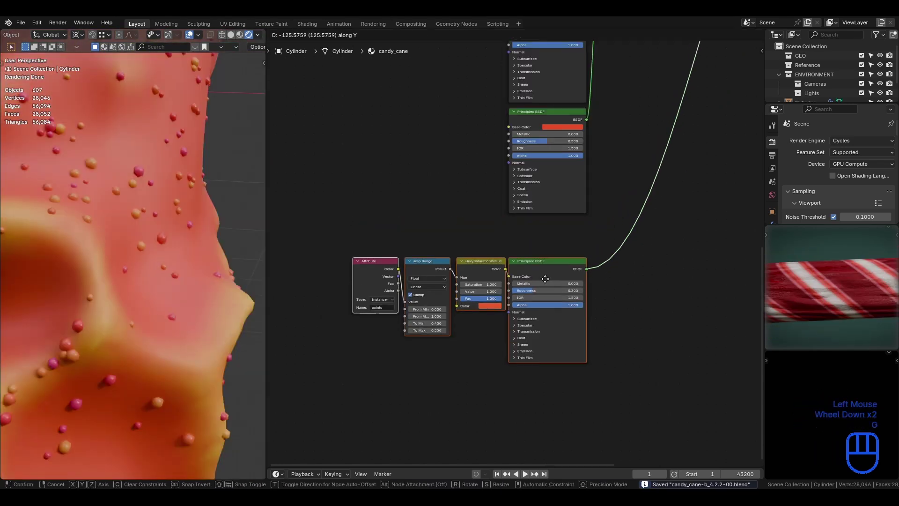
left_click(544, 377)
- Shift the red Principled BSDF's Base Color from orange-red to a purer red
middle_click_drag(415, 171, 458, 305, "shift")
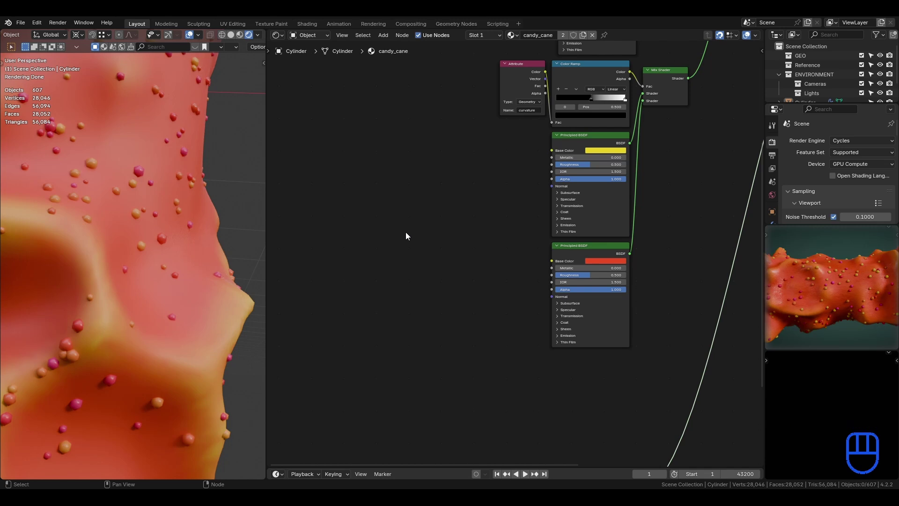
scroll(407, 232, "up", 6)
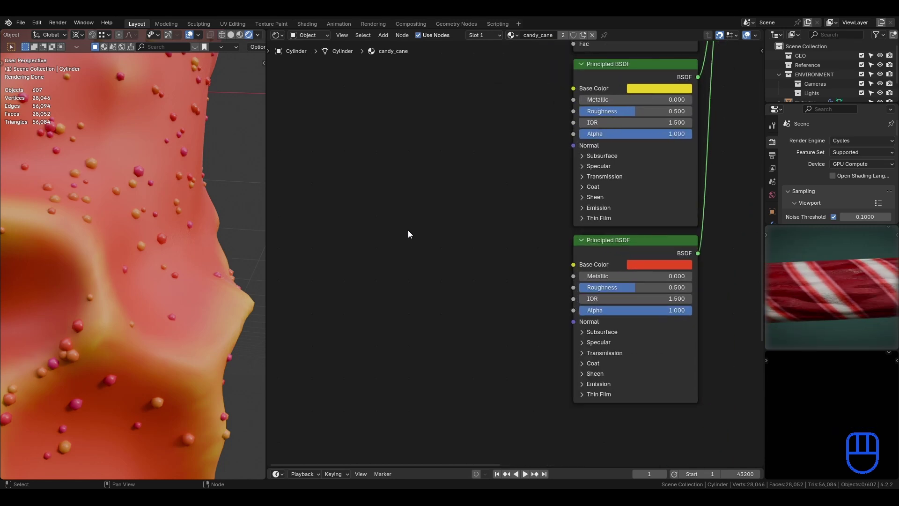
left_click(652, 266)
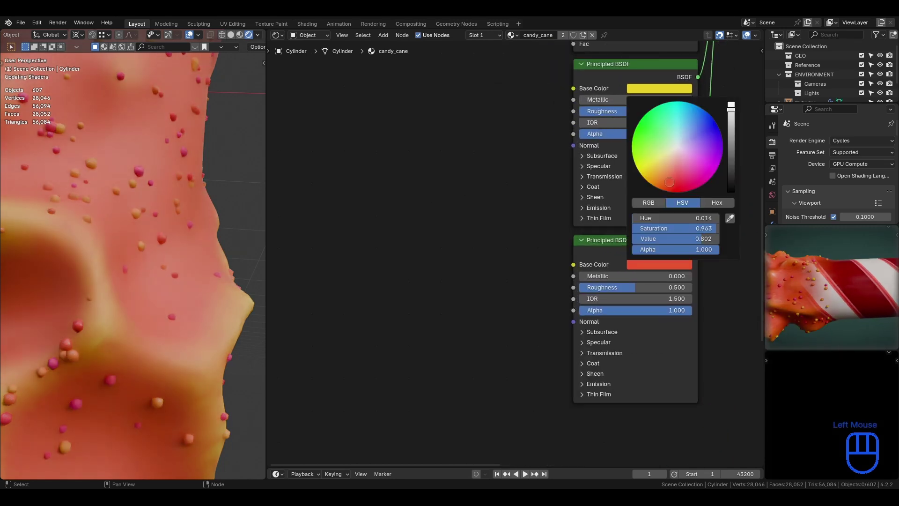
left_click_drag(669, 182, 645, 163)
- Adjust the yellow Principled BSDF's Base Color to a brighter, warmer yellow and save the file
left_click(661, 89)
left_click_drag(731, 107, 730, 104)
left_click_drag(648, 165, 659, 162)
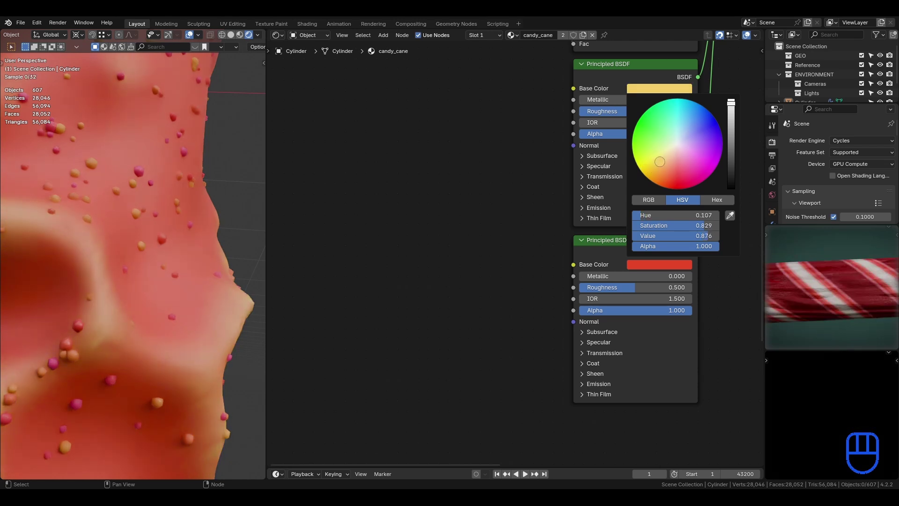
scroll(164, 282, "down", 2)
key("ctrl+s")
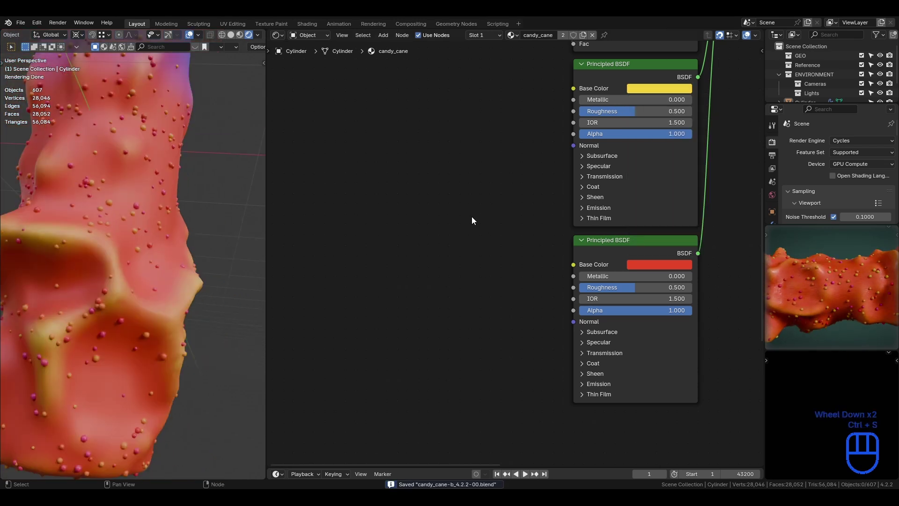
- Add a Noise Texture ahead of the yellow and red shaders, with Mapping and Texture Coordinate nodes attached
left_click(484, 223)
middle_click_drag(425, 195, 461, 207, "shift")
scroll(225, 215, "up", 1)
key("shift+a")
type("nois")
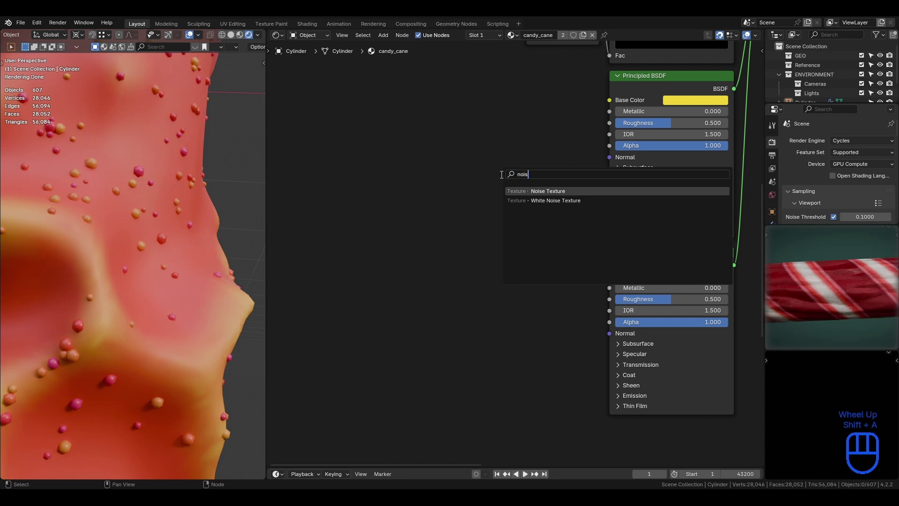
key("Return")
left_click(319, 155)
middle_click_drag(361, 167, 455, 170, "shift")
key("ctrl+t")
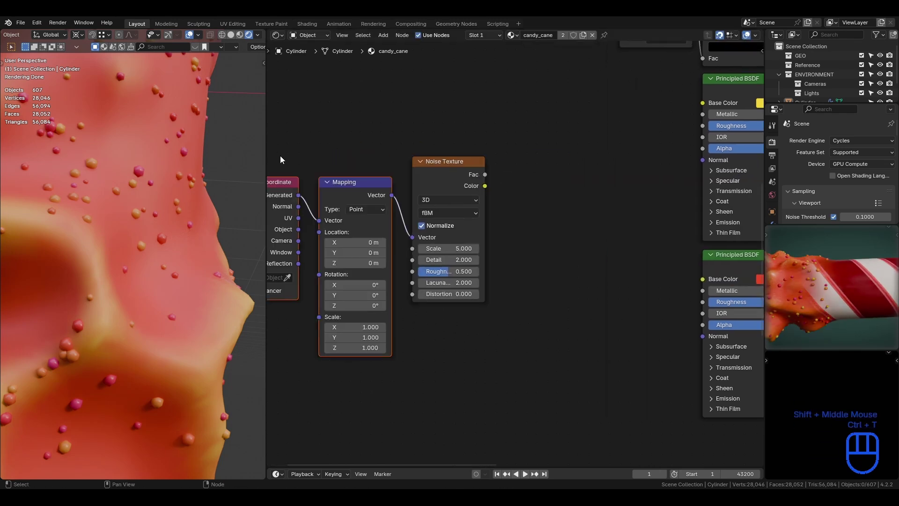
- Align the Mapping and Texture Coordinate nodes closely beside the Noise Texture
left_click_drag(339, 199, 349, 178)
left_click(294, 174)
key("g")
left_click(305, 174)
- Preview the Noise Texture's Fac on the candy cane and feed the Mapping node with Object coordinates
left_click(465, 170, "ctrl+shift")
key("ctrl+z")
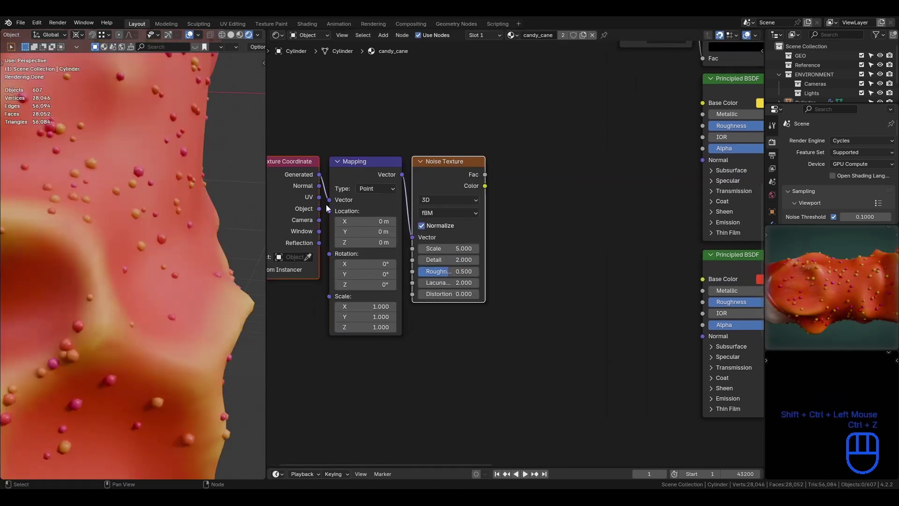
left_click(445, 175, "ctrl+shift")
left_click_drag(320, 209, 329, 200)
scroll(170, 192, "down", 3)
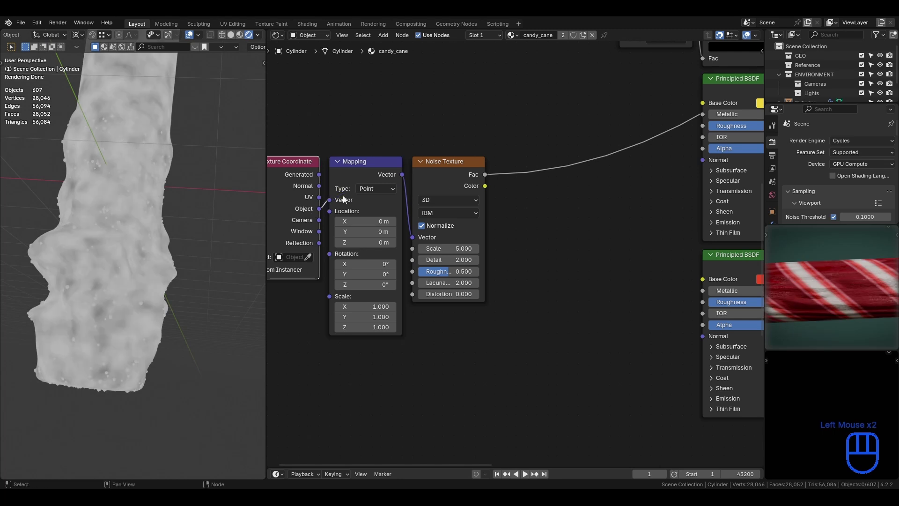
- Switch the Noise Texture to 4D and set its W to 0.5
scroll(543, 188, "up", 2)
left_click(459, 182)
left_click(445, 262)
left_click_drag(435, 246, 439, 247)
left_click(561, 208)
- Reposition the noise nodes and insert a Color Ramp on the Noise Texture's Fac output
scroll(561, 209, "down", 2)
left_click_drag(561, 209, 323, 234)
key("g")
key("shift+a")
type("co")
key("Return")
left_click(501, 182)
key("g")
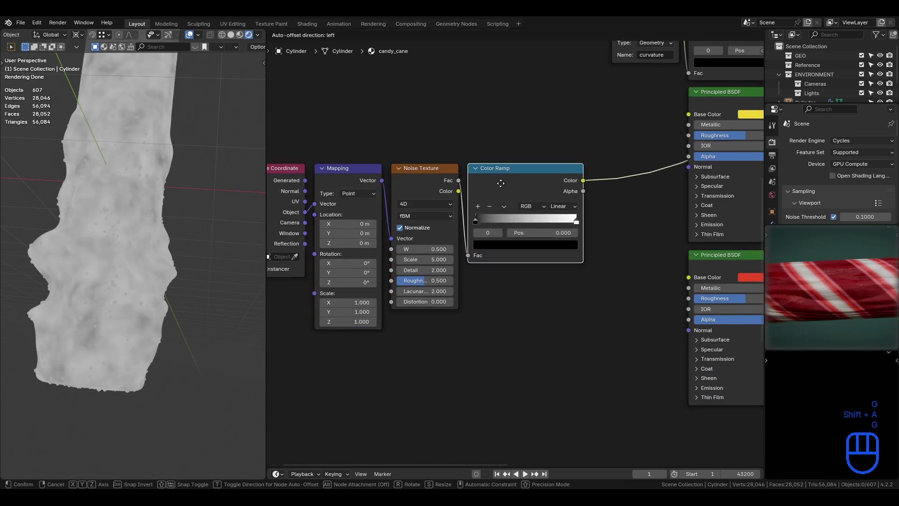
- Switch the preview back from the noise to the full candy cane shader and save the file
scroll(655, 161, "down", 2)
middle_click_drag(723, 155, 493, 229)
scroll(493, 228, "down", 4)
left_click(632, 111, "ctrl+shift")
key("ctrl+s")
- Add a Bump node with the Color Ramp's Color as Height and connect its Normal to the yellow and red Principled BSDFs
scroll(497, 260, "up", 4)
middle_click_drag(354, 250, 569, 164, "shift")
scroll(569, 164, "up", 3)
scroll(548, 183, "up", 2)
scroll(163, 257, "up", 6)
scroll(166, 262, "down", 1)
middle_click_drag(530, 232, 557, 242, "shift")
scroll(632, 235, "down", 1)
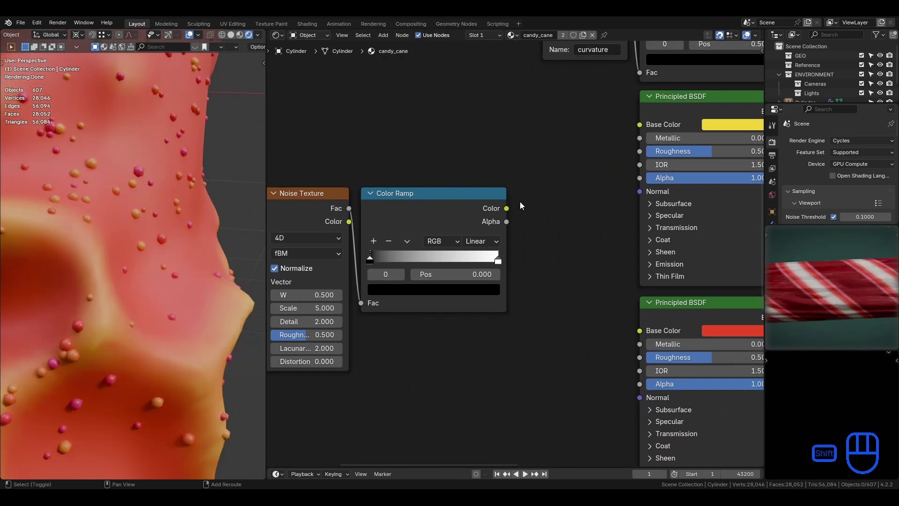
key("shift+a")
type("bum")
key("Return")
left_click(538, 201)
left_click_drag(507, 209, 516, 221)
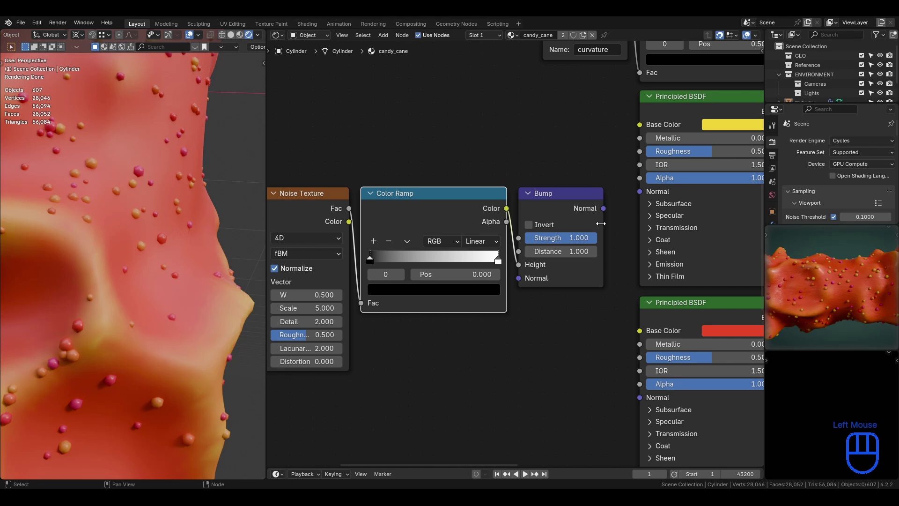
left_click_drag(603, 208, 639, 397)
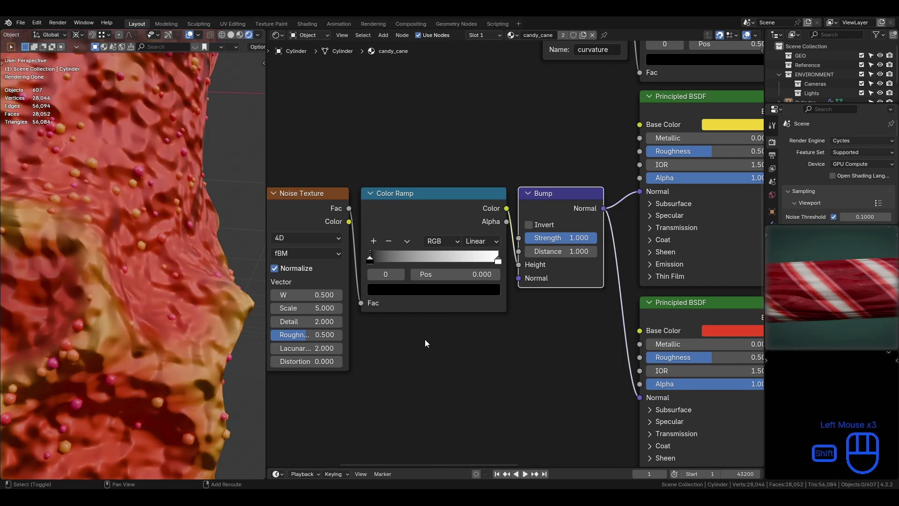
- Set the Noise Texture's Detail to 8 and Roughness to 0.75, then save the file
middle_click_drag(425, 340, 564, 318, "shift")
left_click(461, 299)
type("8")
key("Tab")
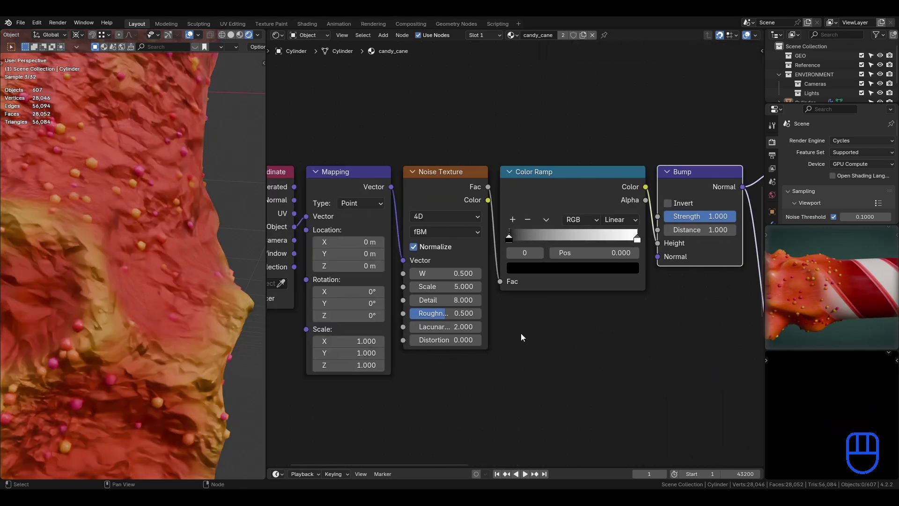
key("Return")
left_click(458, 314)
type(".75")
key("Return")
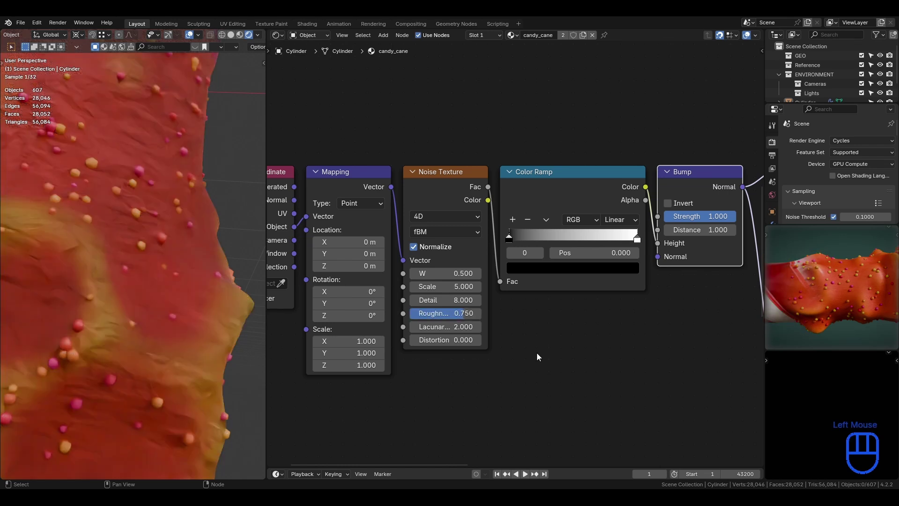
key("ctrl+s")
- Move the Color Ramp's black stop toward the middle, set its color Value to 0.35, and save the file
left_click_drag(513, 235, 567, 240)
left_click(588, 269)
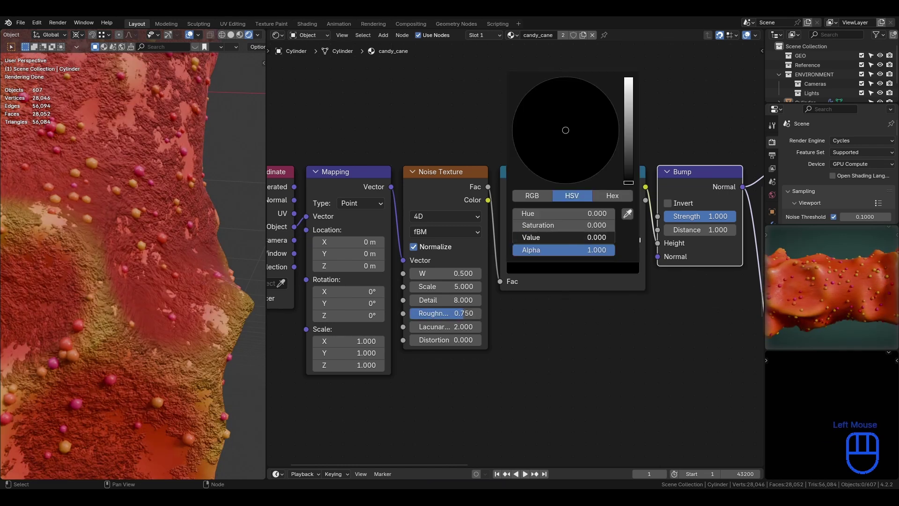
left_click(585, 240)
type(".35")
key("Return")
key("ctrl+s")
- Darken the Color Ramp's middle stop to a very dark grey and move it to position 0.509
left_click(591, 268)
left_click(570, 237)
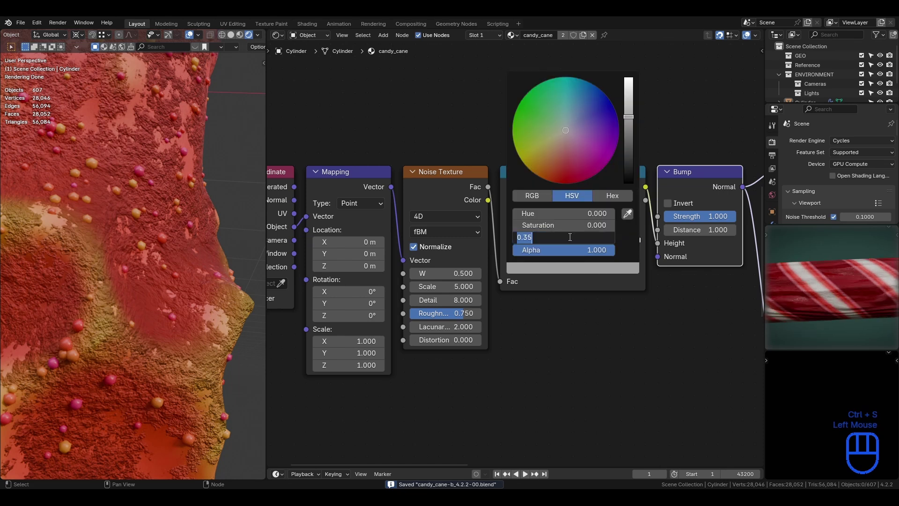
left_click(623, 219)
left_click(620, 286)
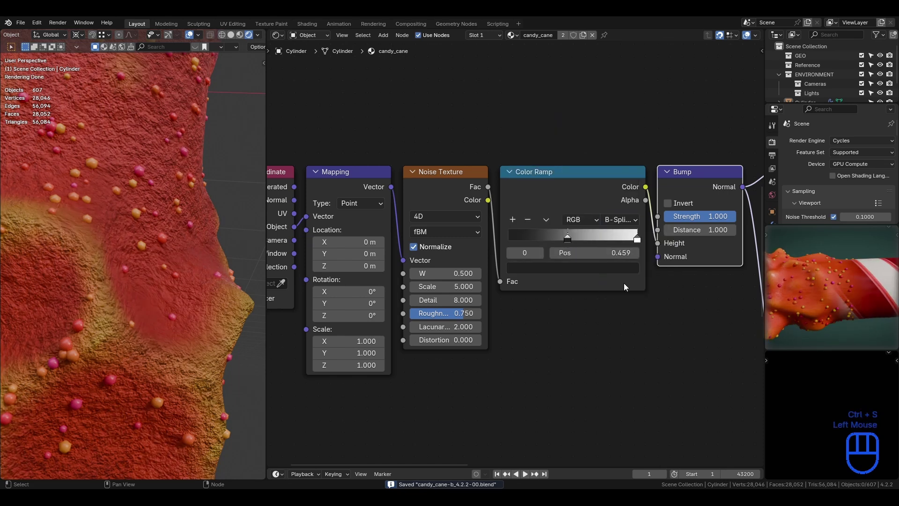
mouse_move(568, 239)
left_mouse_down()
mouse_move(586, 239)
mouse_move(574, 239)
left_mouse_up()
- Lower the Bump node's Strength to 0.1, check the surface relief on the model, and save the file
scroll(234, 256, "down", 3)
middle_click_drag(234, 256, 180, 257, "shift")
middle_click_drag(181, 257, 138, 259)
scroll(140, 250, "up", 2)
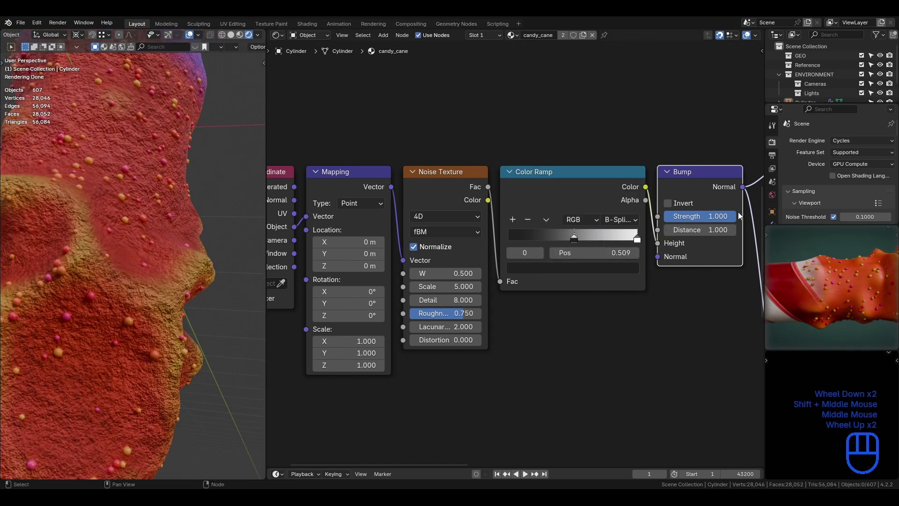
left_click_drag(702, 218, 637, 218)
scroll(128, 306, "up", 1)
middle_click_drag(129, 306, 170, 264, "shift")
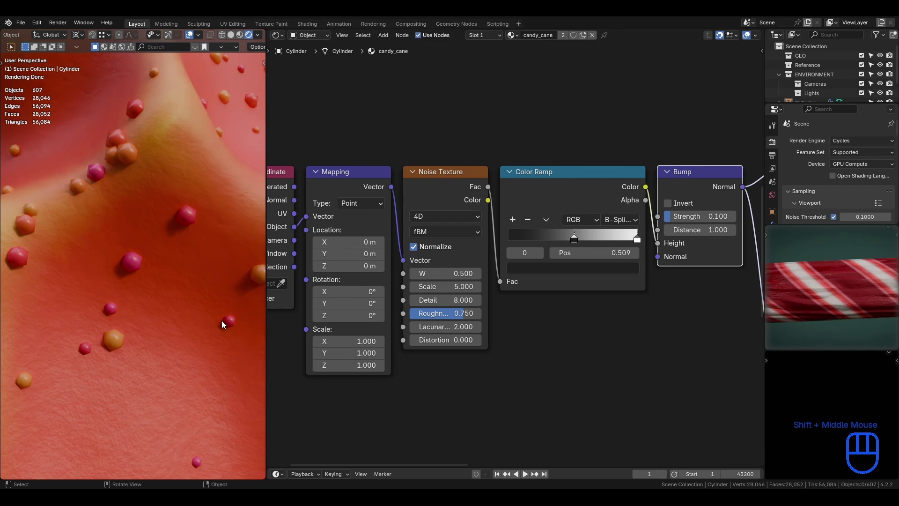
scroll(151, 308, "down", 2)
scroll(150, 309, "up", 2)
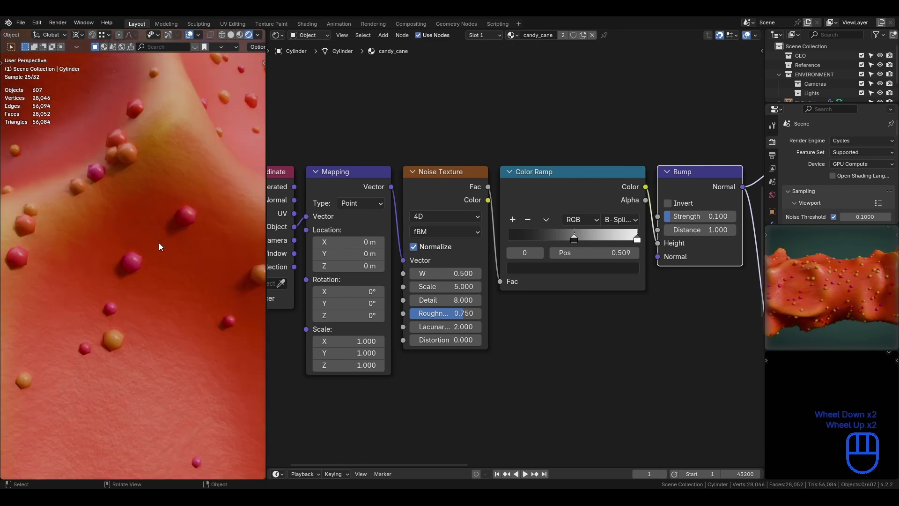
key("ctrl+s")
scroll(138, 239, "down", 2)
middle_click_drag(138, 238, 139, 287)
- Set the Bump node's Strength to 0.15 and save the file
middle_click_drag(682, 211, 476, 240)
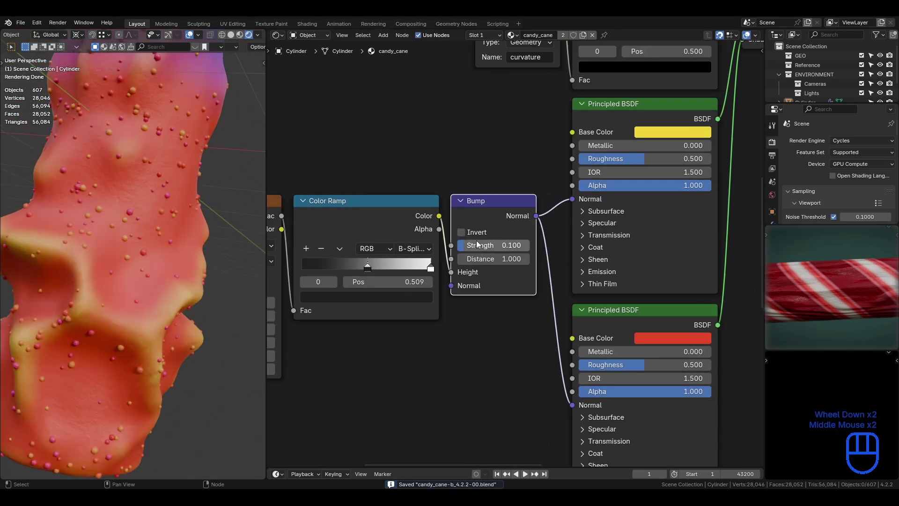
key("ctrl+s")
scroll(165, 265, "up", 2)
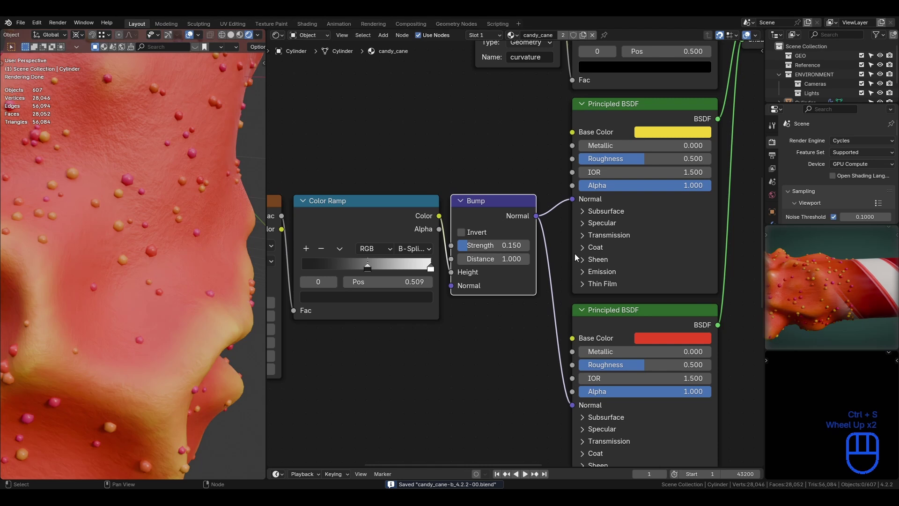
- Set Roughness to 0.15 on the yellow Principled BSDF and 0.35 on the red one, then save the file
key("ctrl+z")
key("ctrl+z")
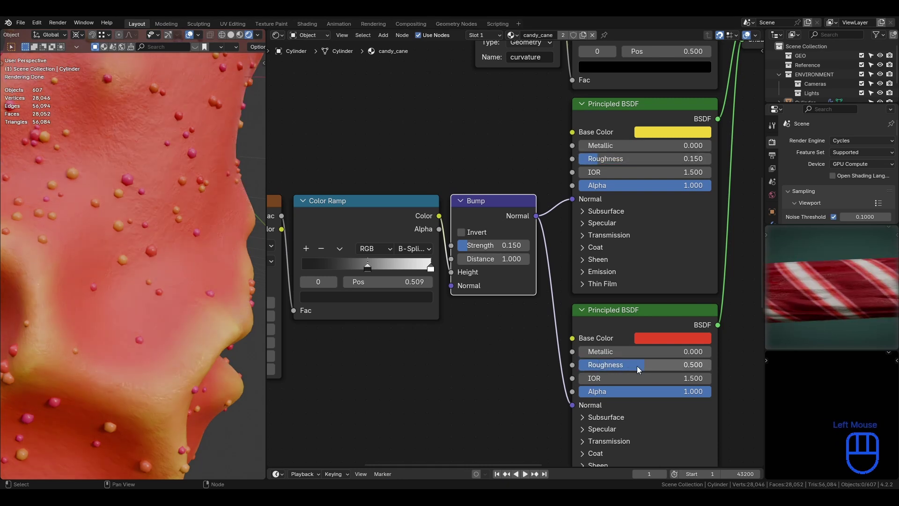
left_click_drag(636, 367, 617, 366)
key("ctrl+s")
- Duplicate the bump's Color Ramp with its noise link kept, and connect the copy's Color to the red Principled BSDF's Roughness
scroll(506, 323, "down", 2)
middle_click_drag(121, 211, 132, 223, "shift")
scroll(413, 237, "down", 1)
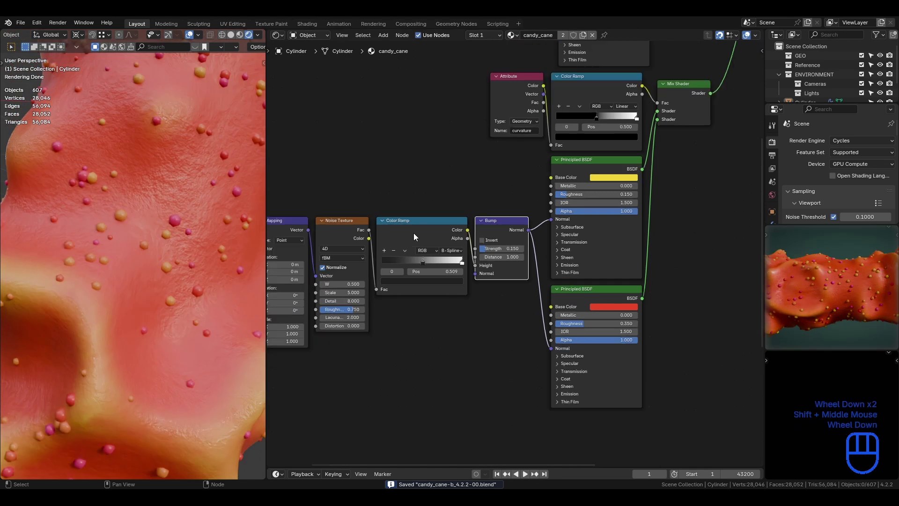
left_click(414, 237)
key("ctrl+shift+d")
left_click(414, 320)
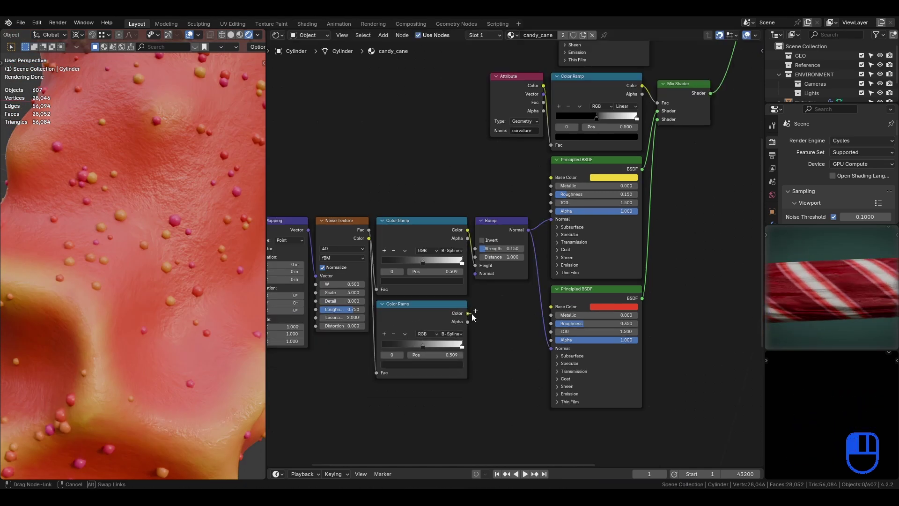
middle_click_drag(204, 262, 159, 237)
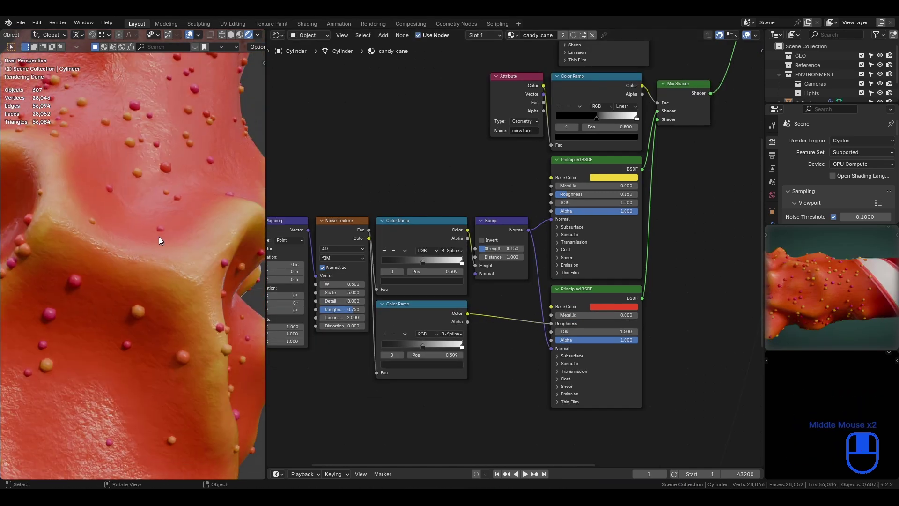
- Set the color Value of the duplicated Color Ramp's dark stop to 0.35
scroll(487, 342, "up", 3)
middle_click_drag(450, 340, 487, 305)
scroll(486, 304, "up", 1)
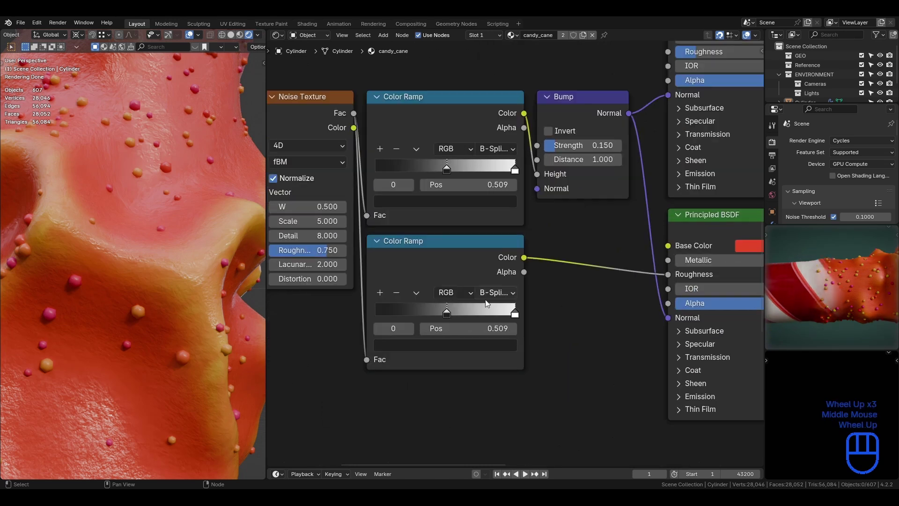
left_click(466, 344)
type(".35")
key("Return")
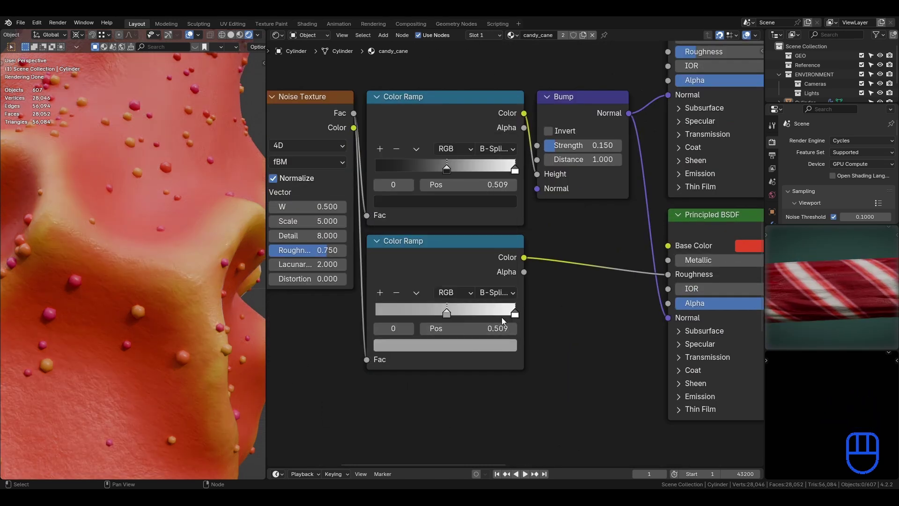
- Set the color Value of the duplicated Color Ramp's white stop to 0.5 and save the file
left_click(517, 316)
left_click(478, 345)
left_click(473, 312)
type(".5")
key("Return")
key("ctrl+s")
- Move the roughness ramp's lighter stop inward and its darker stop to position 0.514, then save the file
left_click_drag(445, 313, 434, 313)
left_click_drag(514, 314, 492, 314)
left_click_drag(435, 314, 448, 315)
key("ctrl+s")
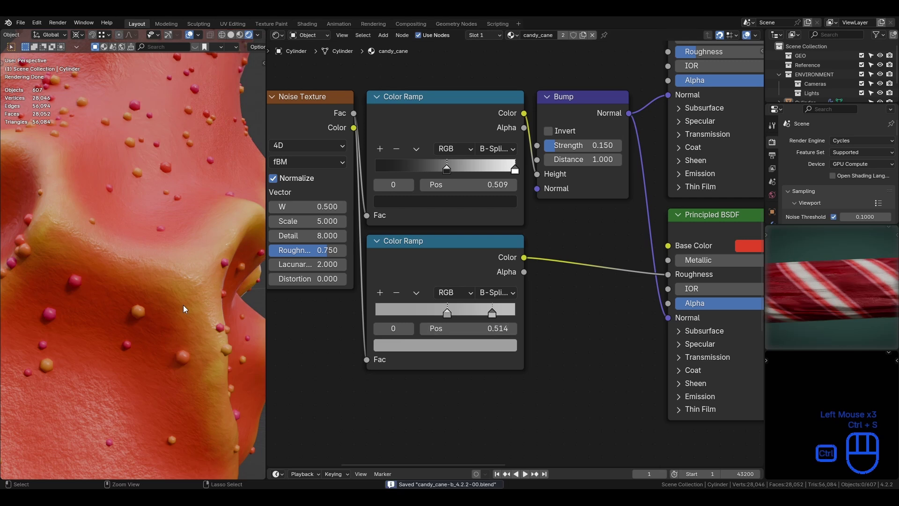
- Inspect the dipped coating up close, frame the candy cane's uncoated top in front view, and save the file
scroll(183, 305, "down", 2)
middle_click_drag(184, 305, 148, 266, "shift")
scroll(148, 266, "up", 3)
scroll(148, 268, "down", 1)
key("KP_1")
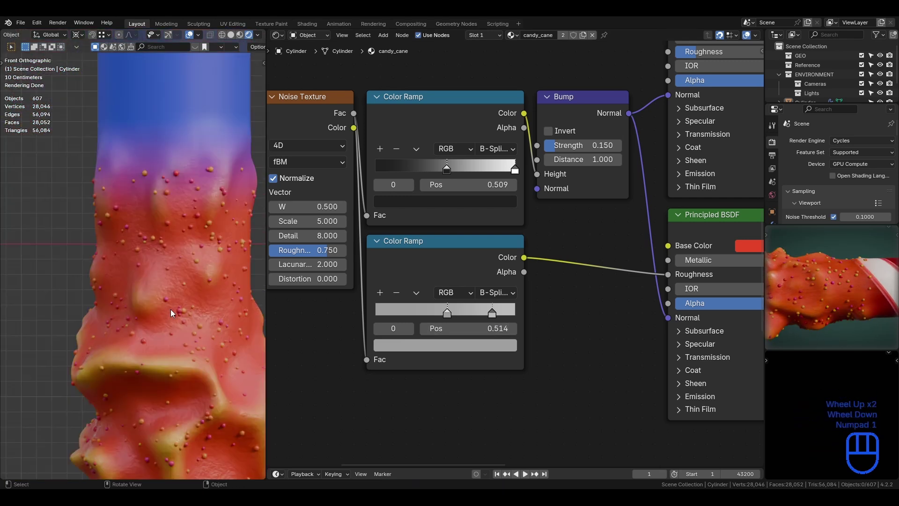
key("ctrl+s")
middle_click_drag(223, 344, 176, 294, "shift")
middle_click_drag(185, 117, 185, 332, "shift")
key("ctrl+s")
- Save the file and change the blue Principled BSDF's Base Color to a pale mint green
scroll(523, 260, "down", 6)
middle_click_drag(561, 136, 527, 338, "shift")
key("ctrl+s")
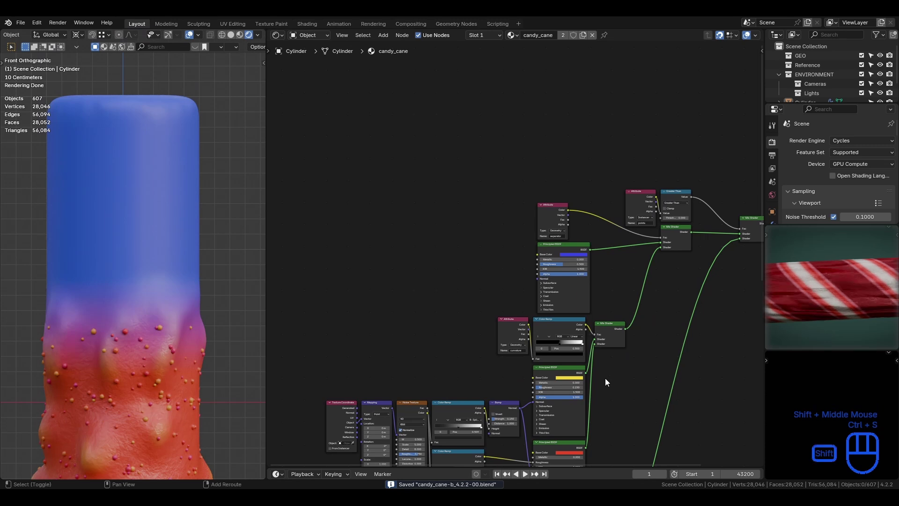
key("ctrl+s")
middle_click_drag(605, 379, 595, 295, "shift")
scroll(595, 295, "up", 6)
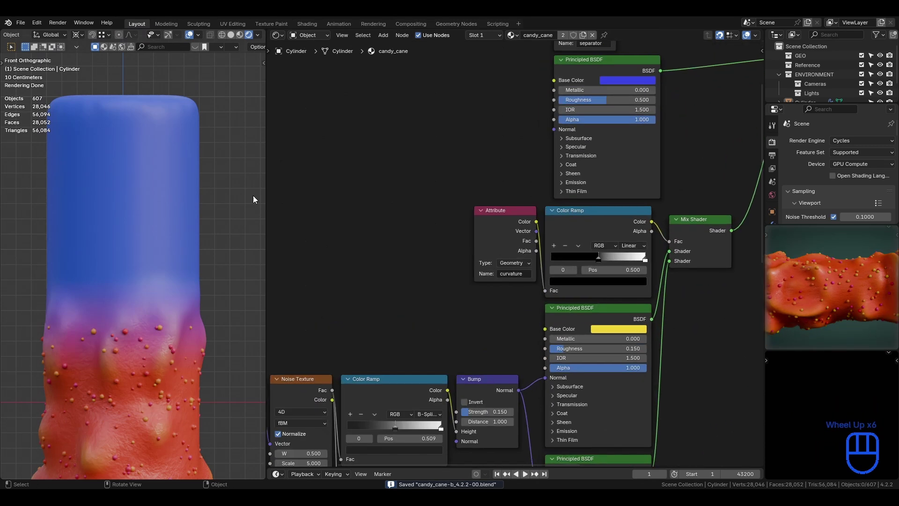
middle_click_drag(410, 122, 375, 257, "shift")
scroll(456, 286, "up", 3)
key("ctrl+s")
left_click(674, 242)
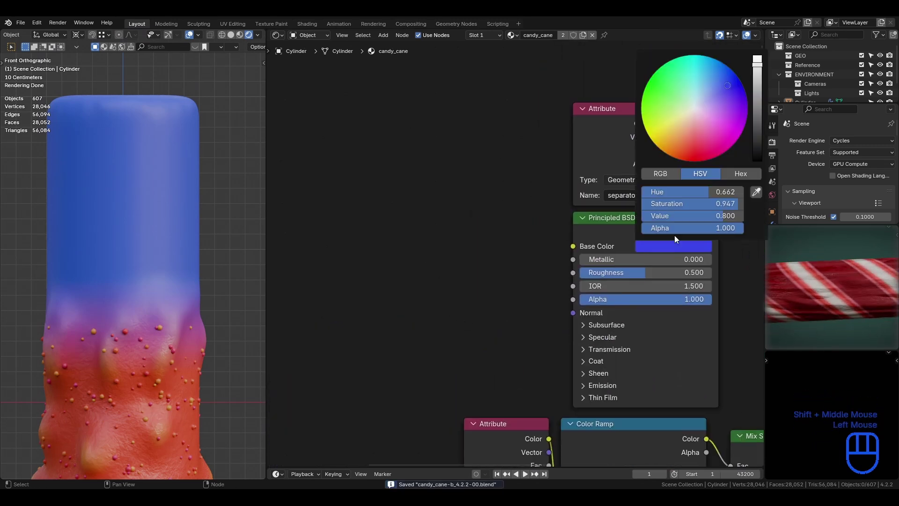
left_click(666, 94)
- Add a Wave Texture and connect its Color to the Base Color of the uncoated part's Principled BSDF
middle_click_drag(515, 245, 610, 288, "shift")
left_click_drag(654, 249, 519, 194)
type("wave")
key("Down")
key("Return")
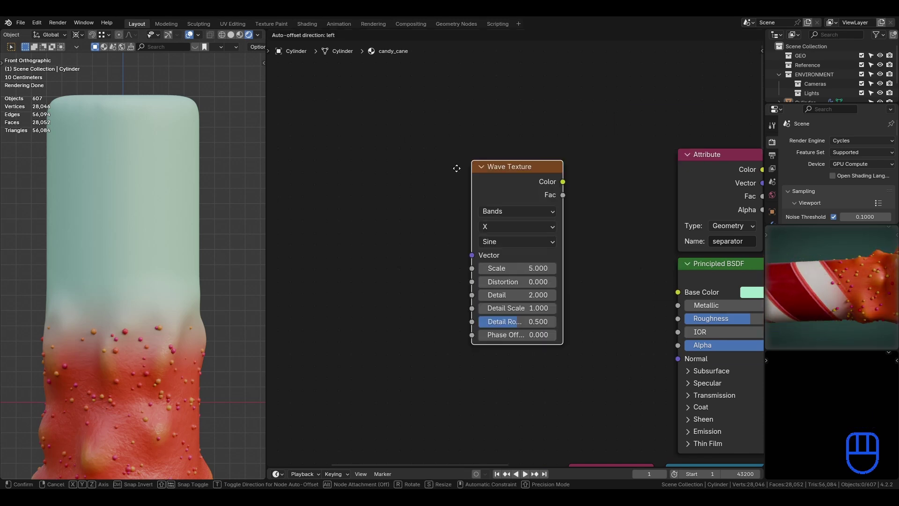
left_click(372, 192)
left_click_drag(669, 291, 675, 292)
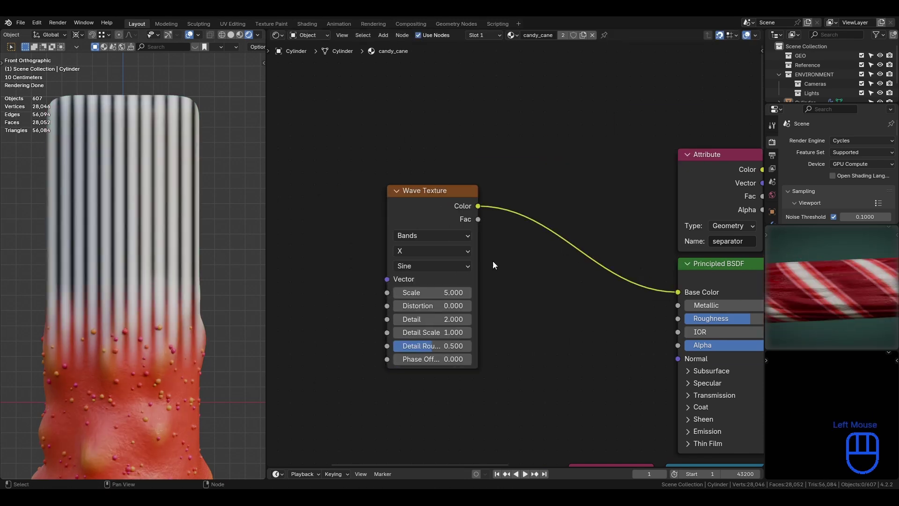
- Add Mapping and Texture Coordinate nodes to the Wave Texture, align them, and feed the Object coordinates into the Mapping node
left_click(433, 193)
key("ctrl+t")
middle_click_drag(442, 202, 579, 193)
key("g")
left_click(459, 210)
left_click(375, 185)
key("g")
key("x")
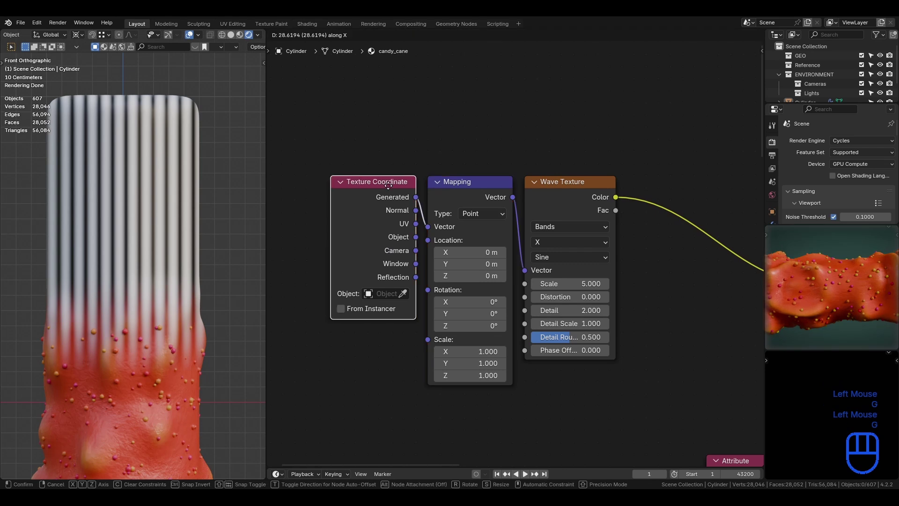
left_click(388, 186)
left_click_drag(415, 236, 428, 226)
- Set the Wave Texture's Scale to 1 and its bands direction to Z
double_click(560, 282)
type("1")
key("Return")
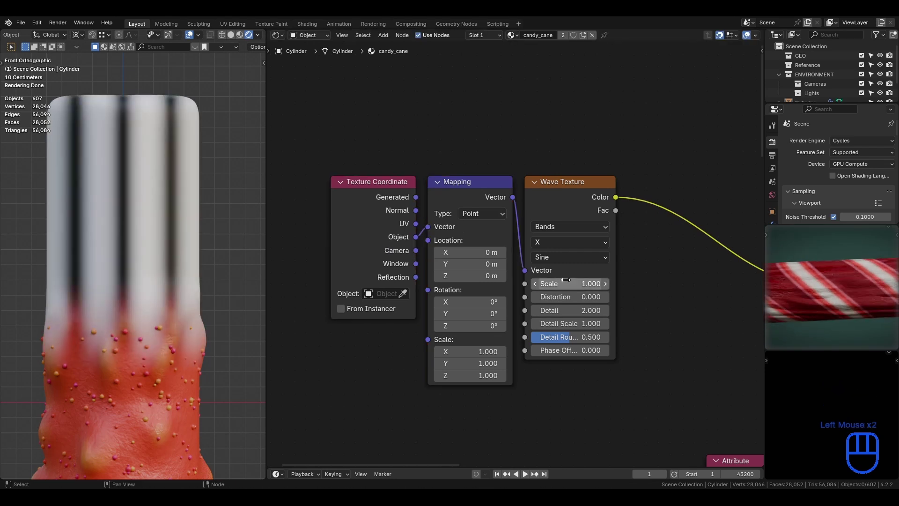
left_click_drag(591, 244, 577, 297)
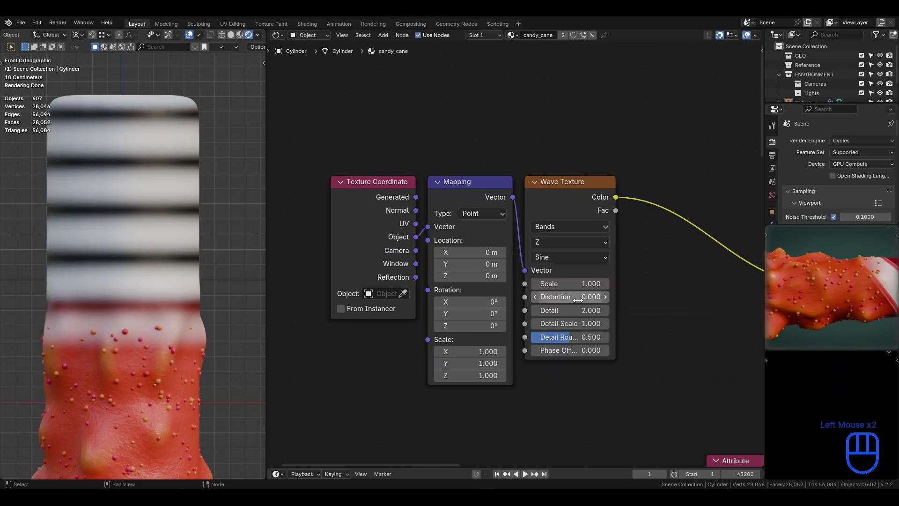
left_click(576, 270)
key("ctrl+z")
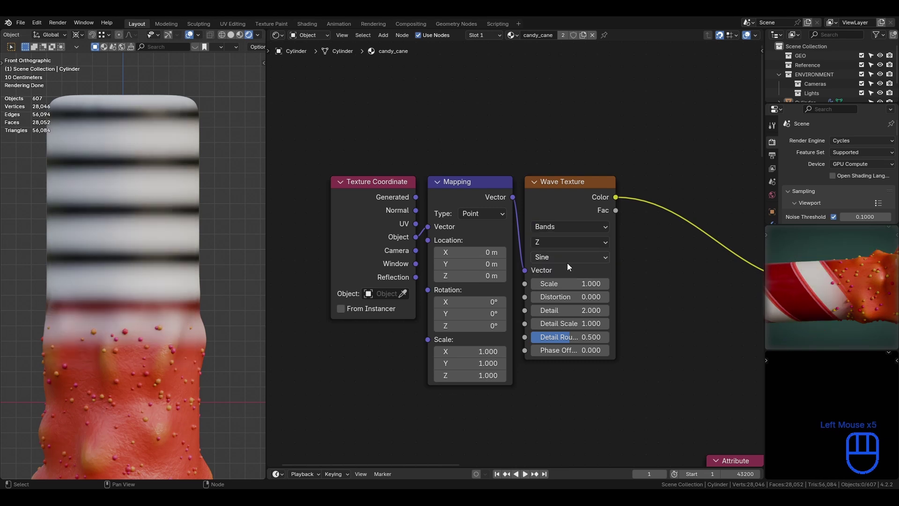
- Set the Mapping node's Y rotation to 17.5° to tilt the stripes, and save the file
left_click_drag(468, 314, 474, 311)
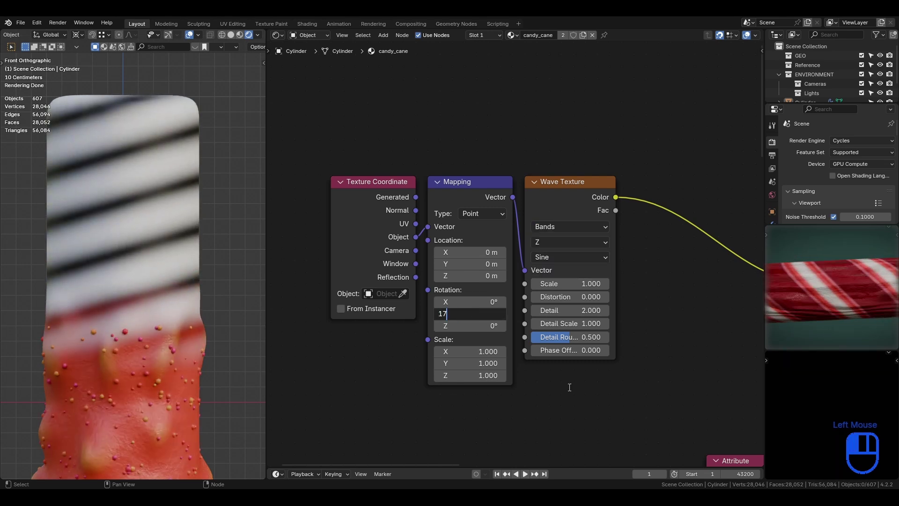
type(".5")
key("Return")
key("ctrl+s")
- Make room beside the Wave Texture nodes and insert a Color Ramp between the Wave Texture and the Base Color
left_click_drag(566, 152, 345, 331)
key("g")
left_click(562, 187)
key("shift+a")
type("c")
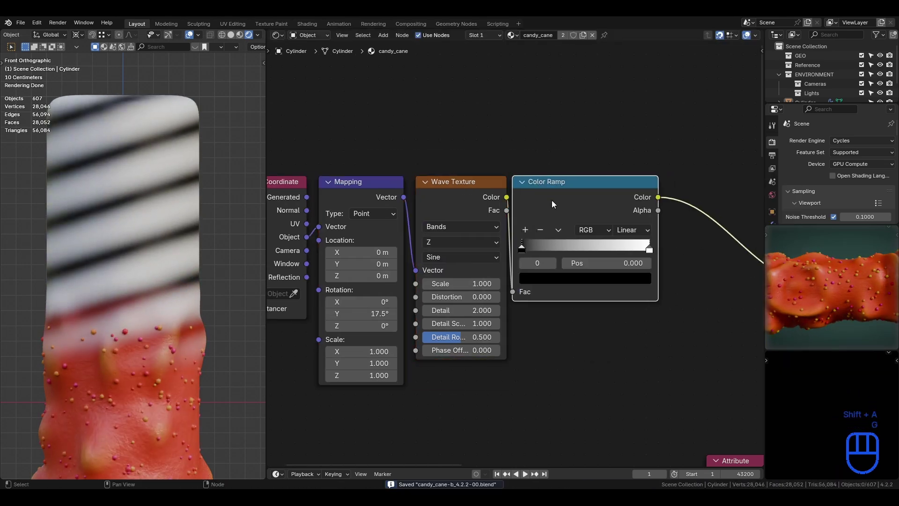
- Move the stripe Color Ramp's black stop to position 0.423 and paste a dark red color onto it
left_click_drag(522, 247, 580, 255)
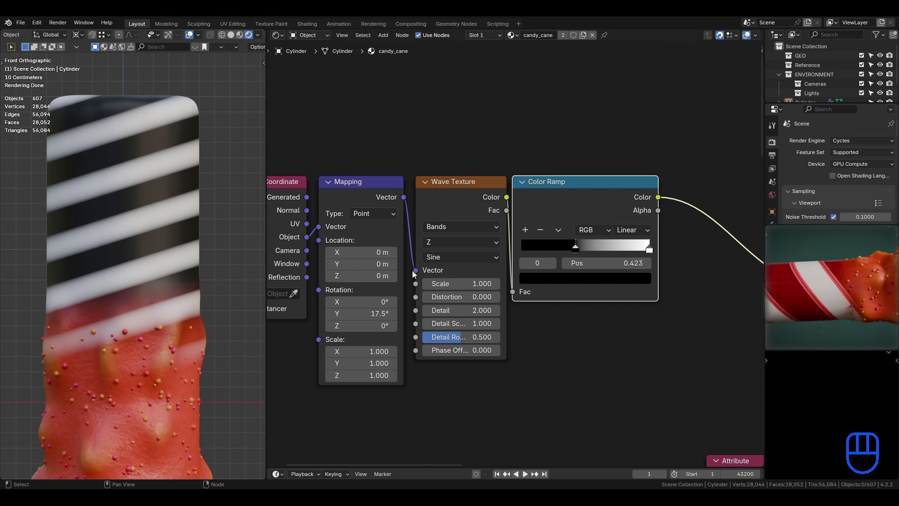
left_click(584, 278)
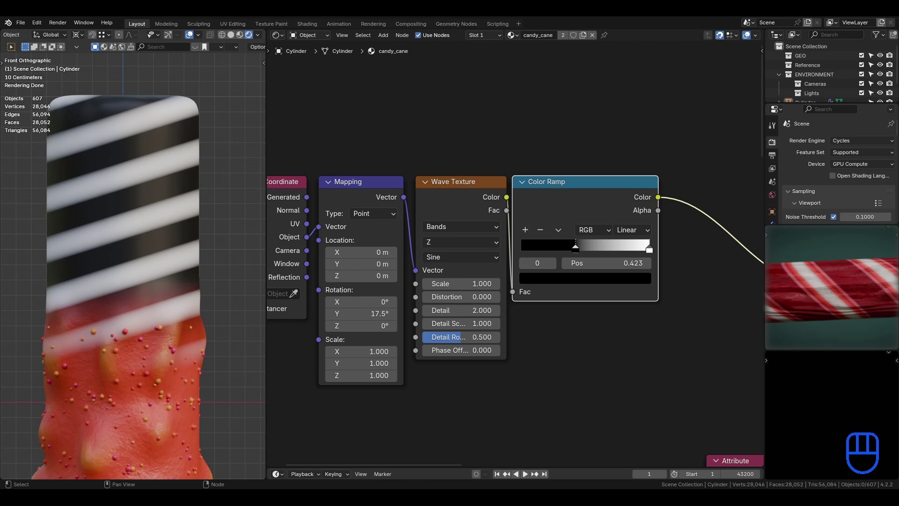
left_click(606, 282)
key("ctrl+v")
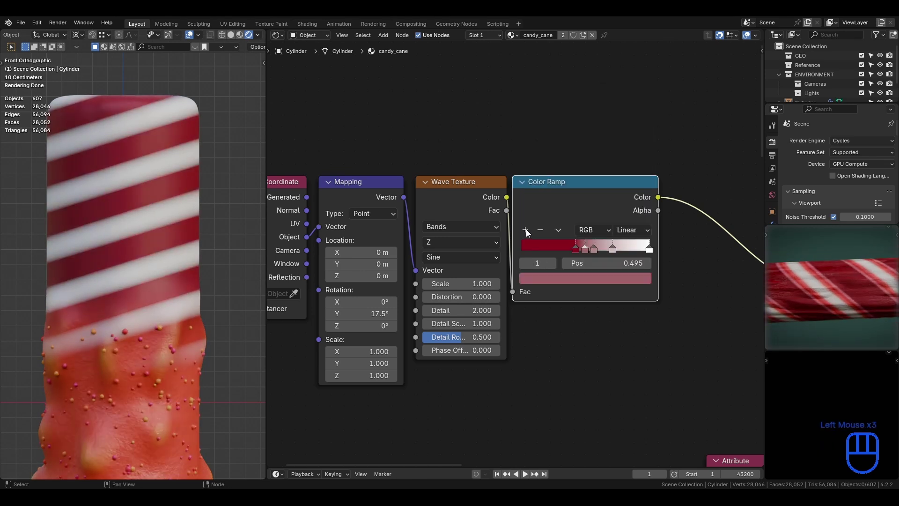
- Add intermediate stops between dark red and white, coloring them pink D96C80, salmon pink and light pink in that order
left_click(585, 248)
left_click(583, 278)
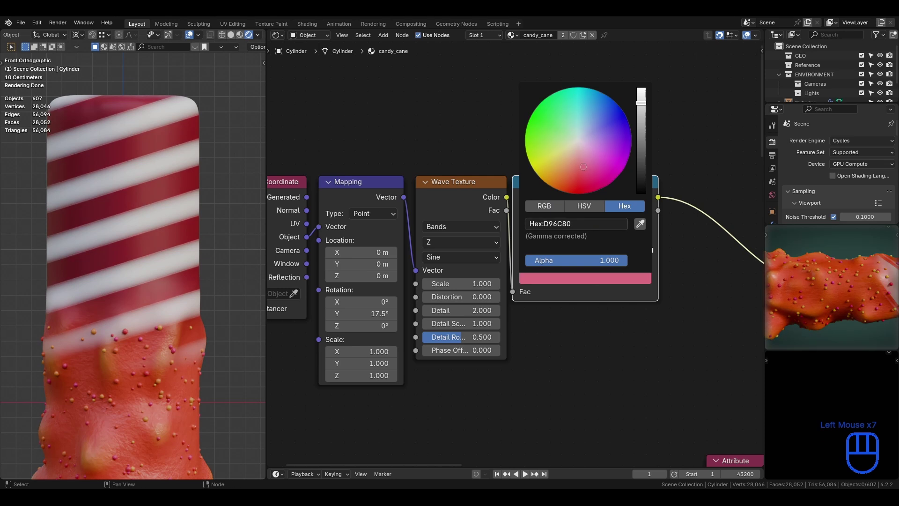
left_click(586, 249)
left_click(583, 278)
key("ctrl+v")
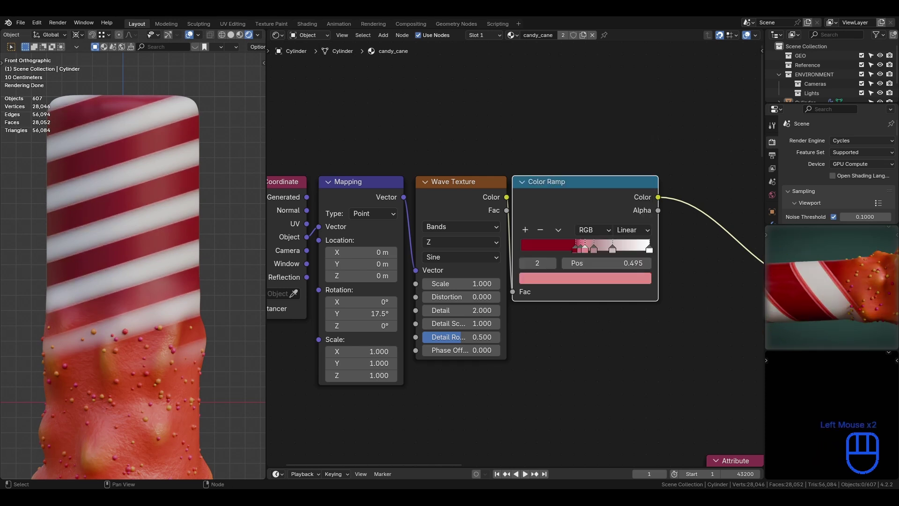
left_click(594, 251)
left_click(583, 278)
key("ctrl+v")
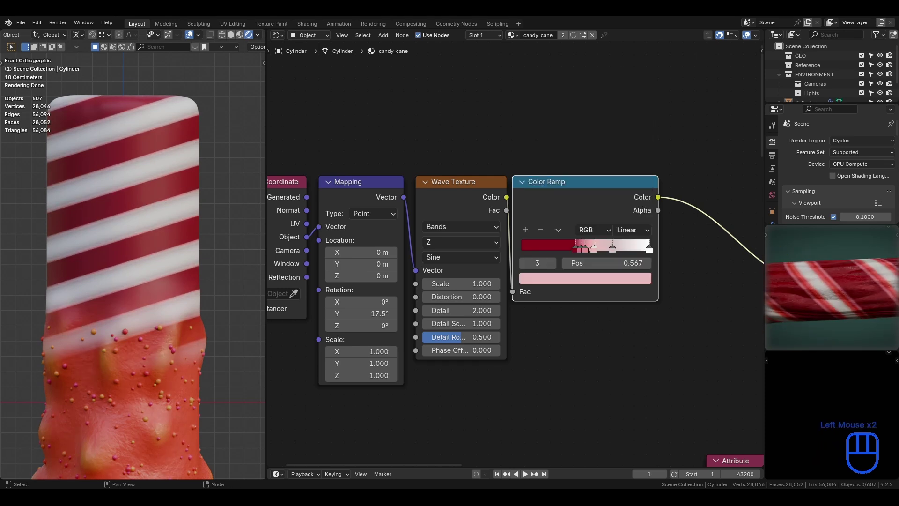
- Delete the surplus Color Ramp stop at position 0.711, next to the white one
left_click(613, 248)
left_click(583, 279)
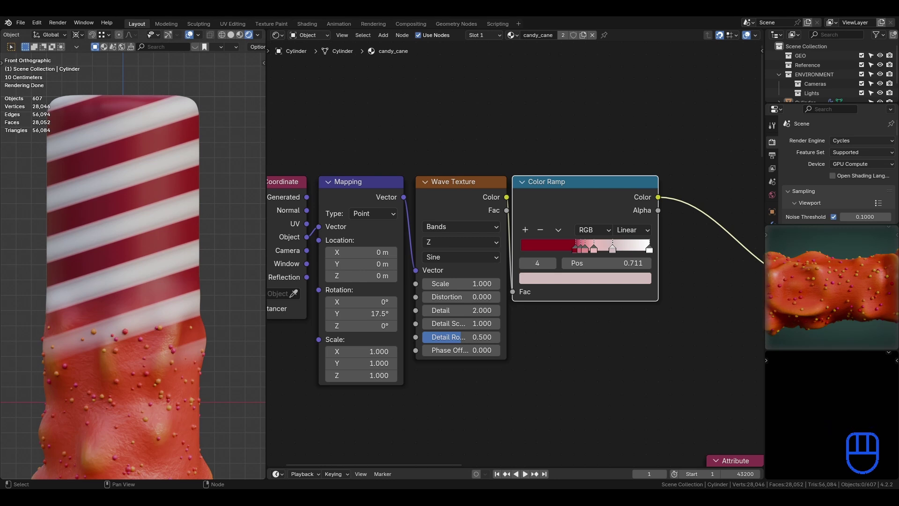
left_click(540, 230)
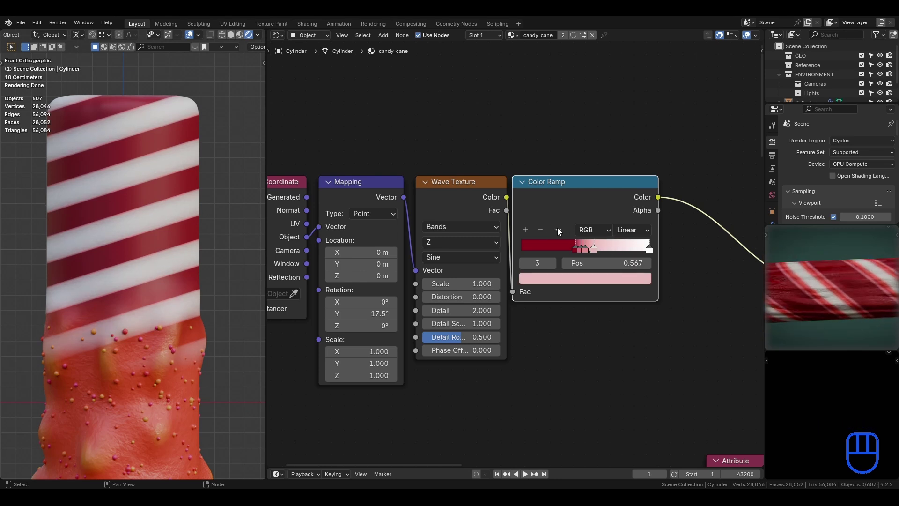
- Distribute the stripe Color Ramp's stops evenly and set its interpolation to Constant
left_click(557, 230)
left_click(575, 266)
left_click(632, 229)
left_click(625, 253)
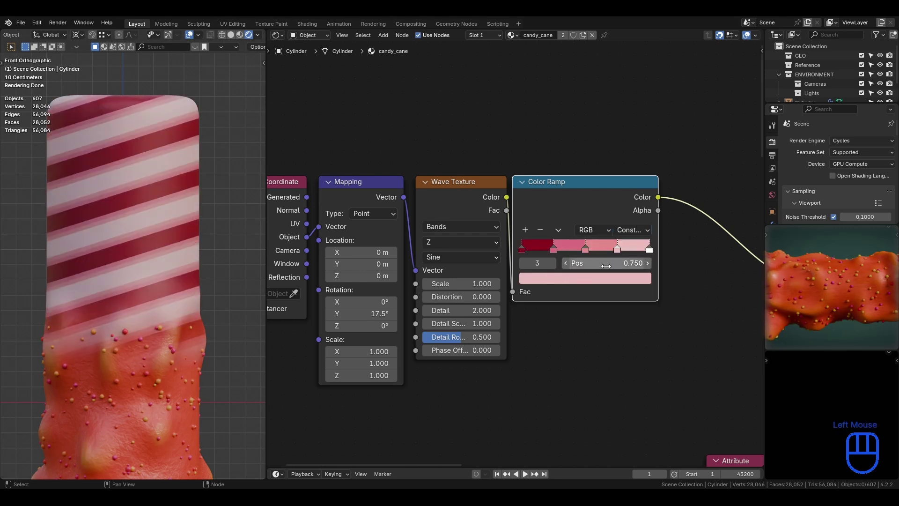
- Gather the three pink stops of the stripe Color Ramp just past its middle and move the white stop to position 0.823
mouse_move(615, 250)
left_mouse_down()
mouse_move(632, 249)
mouse_move(613, 251)
left_mouse_up()
key("ctrl+z")
left_click_drag(553, 250, 611, 249)
left_click_drag(602, 249, 597, 249)
type("0.563636")
key("Return")
left_click_drag(633, 250, 599, 249)
left_click_drag(629, 249, 620, 249)
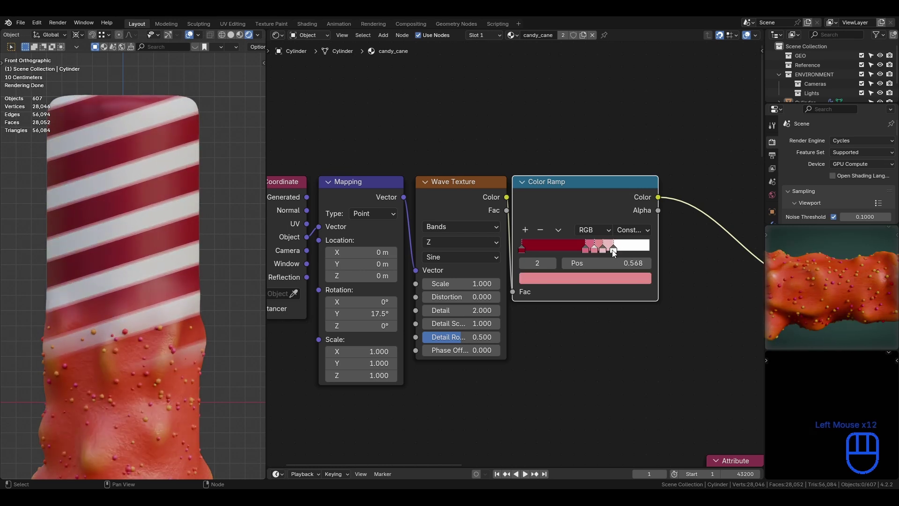
left_click_drag(602, 249, 605, 249)
left_click_drag(613, 249, 618, 248)
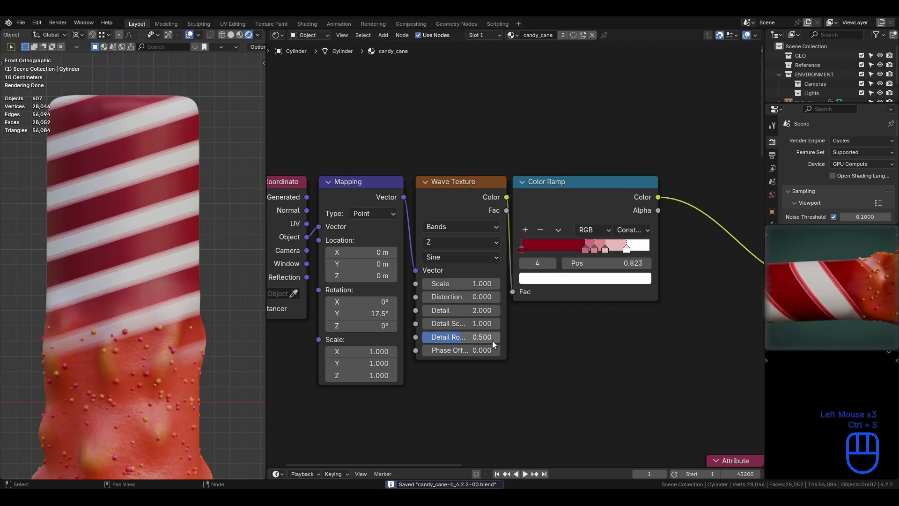
- Move the Texture Coordinate, Mapping, Wave Texture and stripe Color Ramp nodes together, closer to the stripes' Principled BSDF
scroll(493, 342, "down", 3)
middle_click_drag(150, 302, 101, 304)
middle_click_drag(638, 348, 523, 300)
scroll(519, 297, "down", 2)
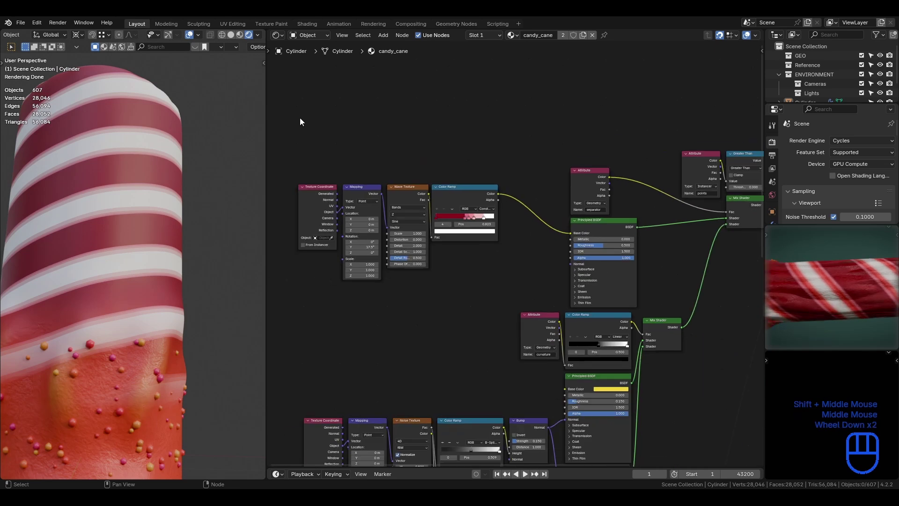
left_click_drag(291, 128, 456, 260)
key("g")
key("g")
left_click(514, 242)
- Add a Noise Texture node below the Wave Texture
scroll(466, 263, "up", 2)
middle_click_drag(466, 263, 476, 215)
key("shift+a")
left_click(477, 221)
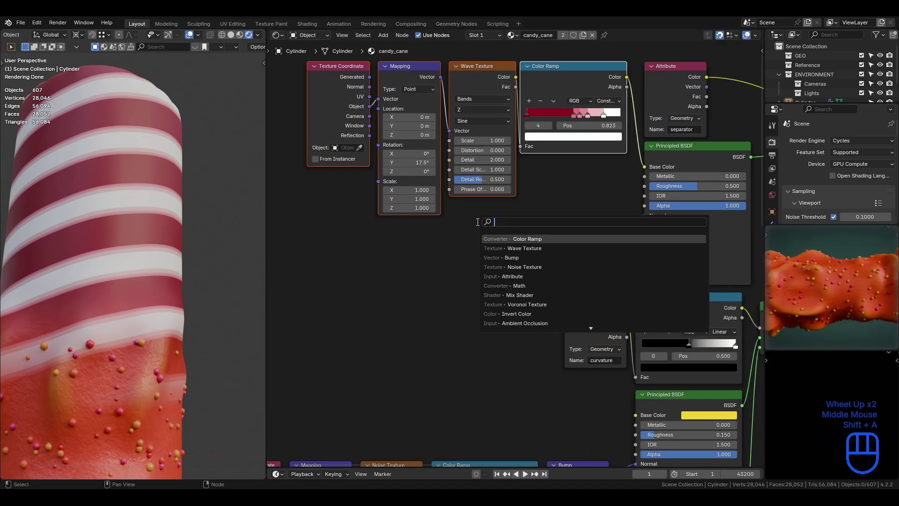
type("noi")
key("Return")
left_click(450, 199)
- Add a Color Ramp beside the new Noise Texture, driven by the noise's Fac output
scroll(531, 233, "up", 2)
key("shift+a")
left_click(528, 214)
type("col")
key("Return")
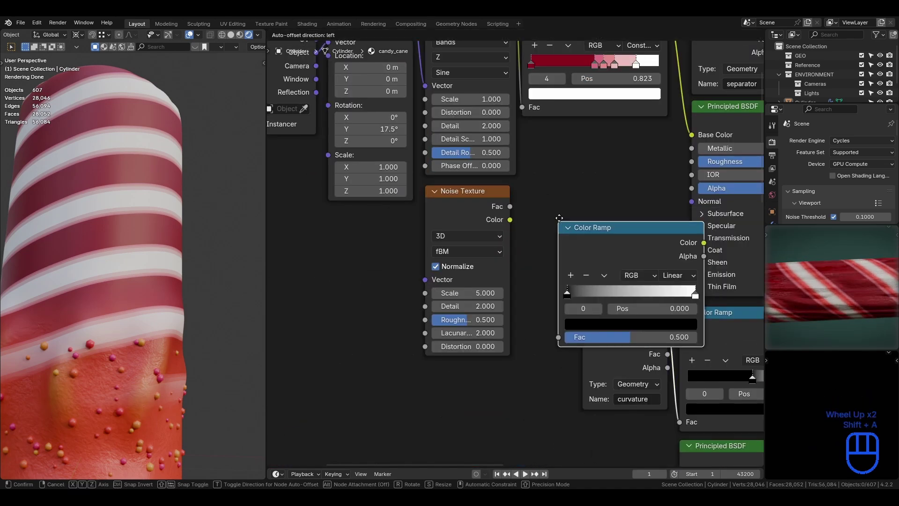
left_click(523, 170)
middle_click_drag(629, 199, 532, 230)
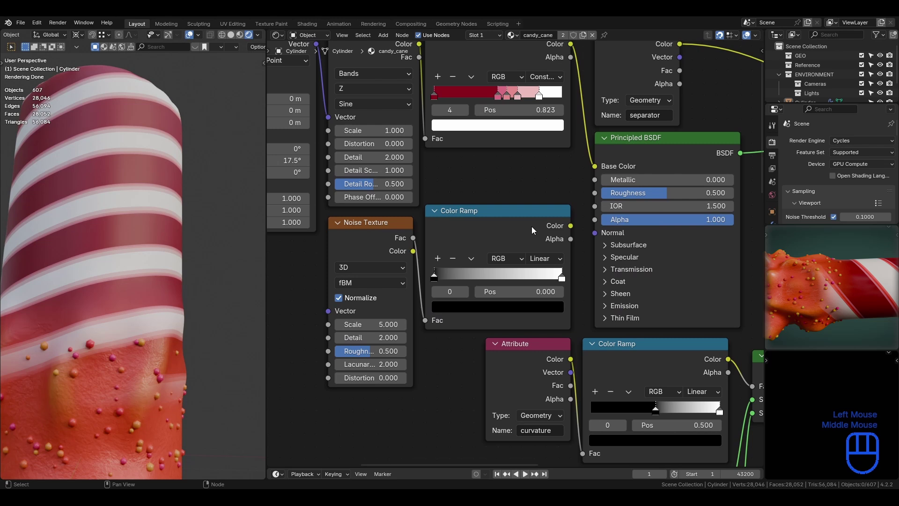
- Try Roughness values of 0.2 and 0.1 on the stripes' Principled BSDF
double_click(621, 196)
type("0.2")
key("Return")
middle_click_drag(175, 248, 133, 241)
double_click(687, 193)
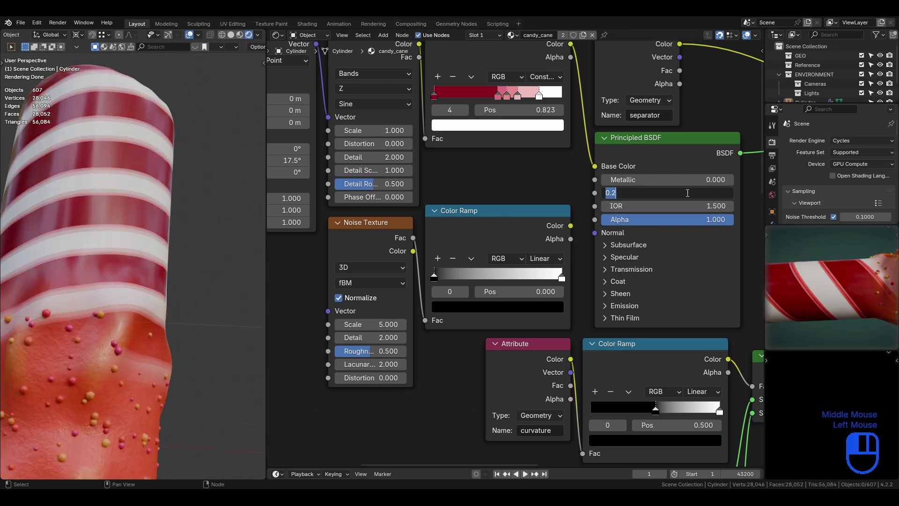
type("0.1")
key("Return")
middle_click_drag(154, 281, 177, 262)
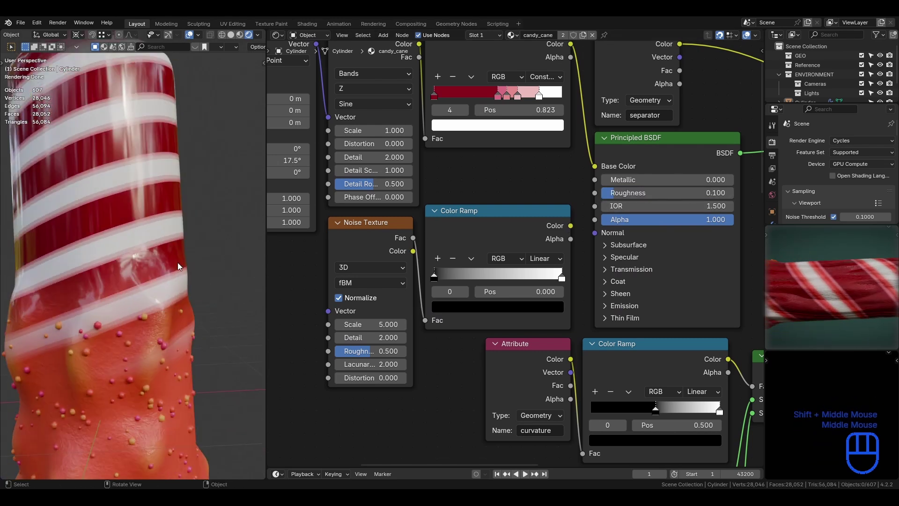
- Make the noise Color Ramp's black stop dark grey, set its white stop's value to 0.15, and connect its Color to the BSDF's Roughness
left_click(470, 307)
left_click(499, 235)
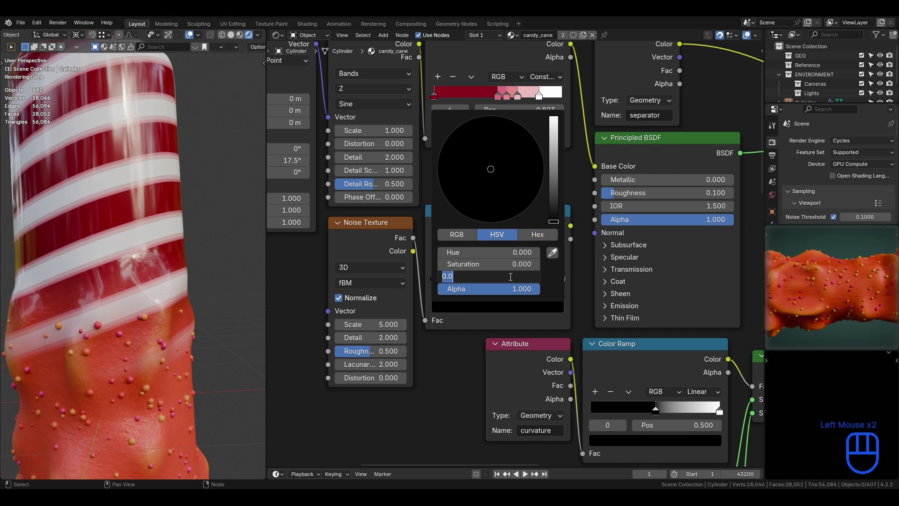
left_click_drag(447, 276, 509, 276)
left_click(561, 277)
left_click(510, 306)
double_click(510, 276)
type(".")
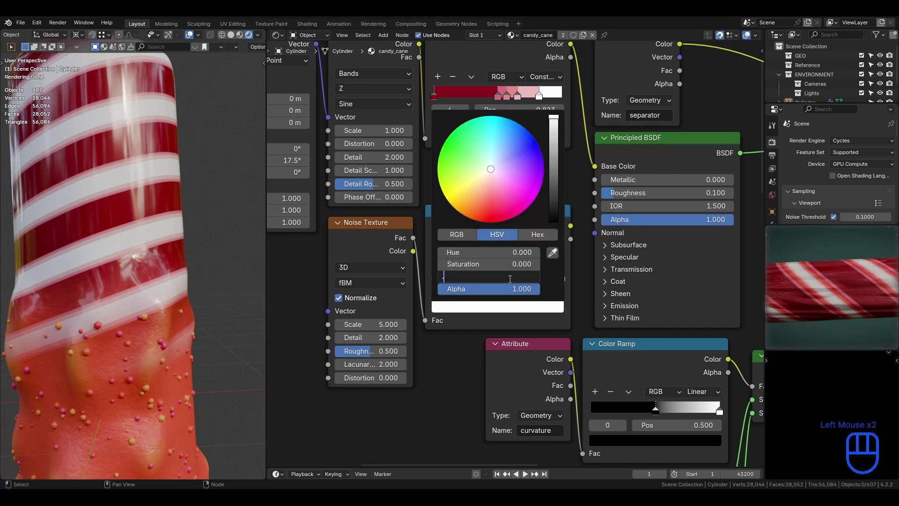
type("15")
key("Return")
left_click_drag(589, 199, 589, 200)
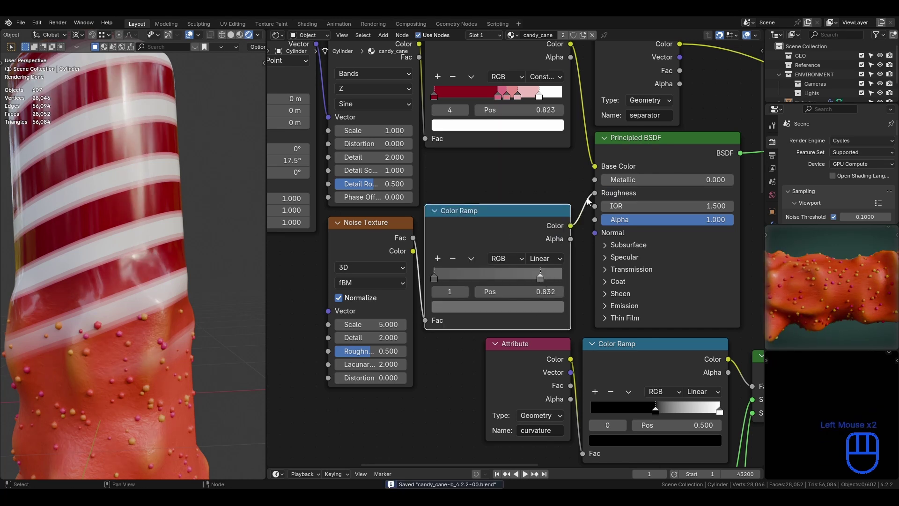
- Brighten the roughness Color Ramp's second stop to a lighter grey
left_click_drag(377, 324, 412, 324)
key("ctrl+z")
left_click(482, 307)
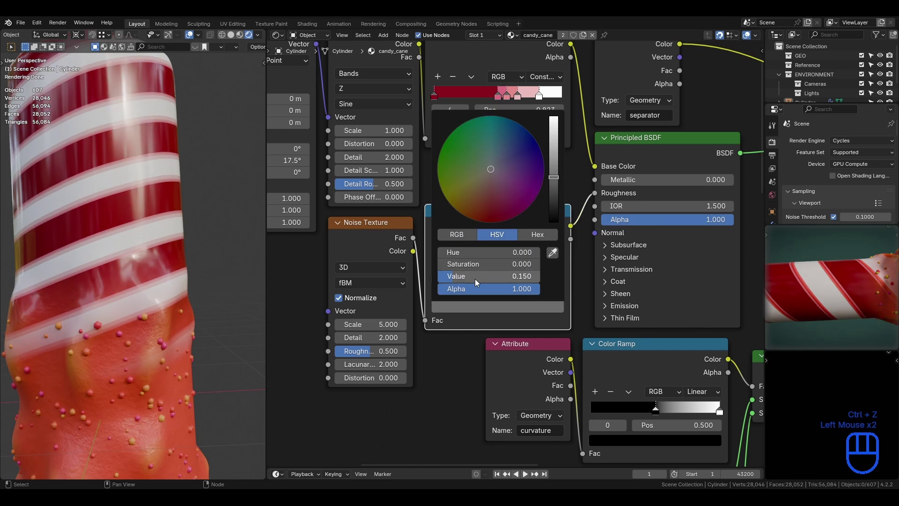
left_click_drag(475, 278, 516, 277)
- Set the Noise Texture's Scale to 7.9, Detail to 5 and Roughness to 0.65, and save the file
left_click_drag(387, 325, 406, 325)
left_click(388, 337)
type("5")
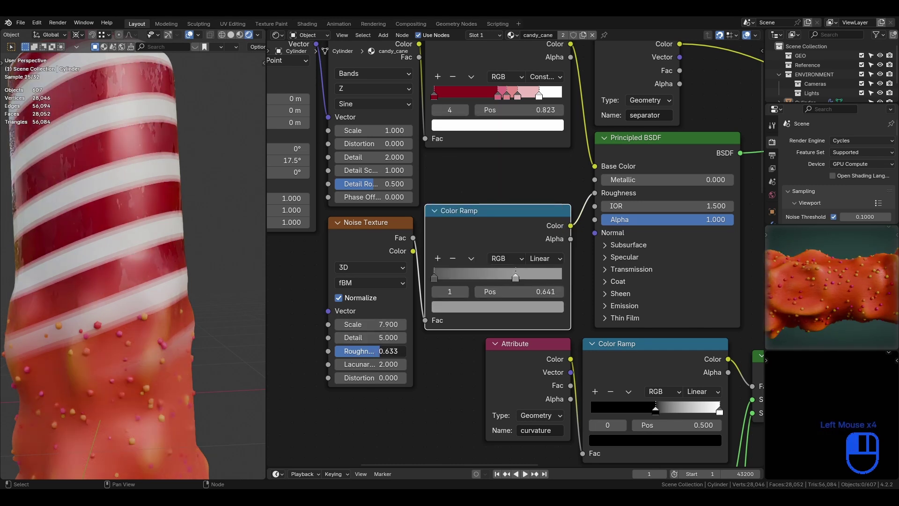
left_click(380, 354)
type("0.65")
key("Return")
key("ctrl+s")
- Duplicate the Texture Coordinate node next to the Noise Texture and connect its Object output to the noise's Vector
left_click(378, 231)
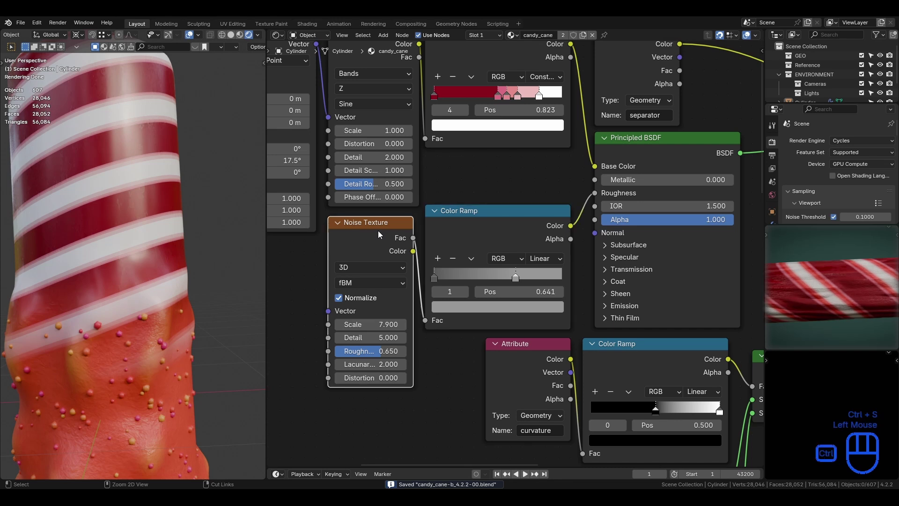
scroll(377, 230, "down", 2)
middle_click_drag(311, 131, 329, 130)
left_click_drag(318, 129, 293, 122)
key("shift+d")
left_click(363, 282)
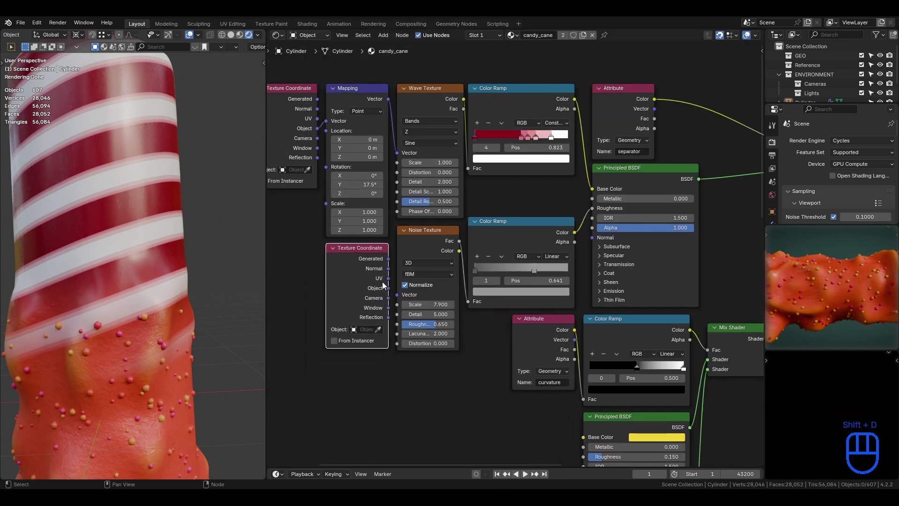
left_click_drag(400, 297, 400, 297)
- Move the roughness Color Ramp's dark stop toward the middle and set the ramp's interpolation to B-Spline
middle_click_drag(182, 344, 206, 243)
middle_click_drag(206, 243, 221, 294, "shift")
scroll(221, 294, "up", 4)
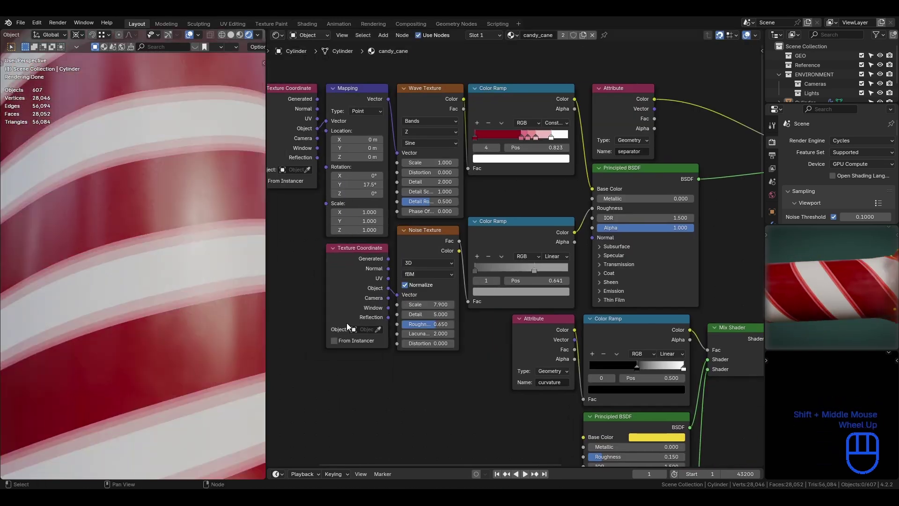
left_click(473, 331)
left_click_drag(476, 272, 541, 274)
left_click(555, 256)
left_click(552, 307)
- Set the roughness ramp's lighter stop to value 0.4 and position 0.805, and save the file
left_click(532, 292)
left_click(529, 270)
type(".4")
key("Return")
left_click(538, 271)
key("KP_1")
key("ctrl+s")
middle_click_drag(207, 285, 154, 260)
left_click_drag(548, 270, 549, 270)
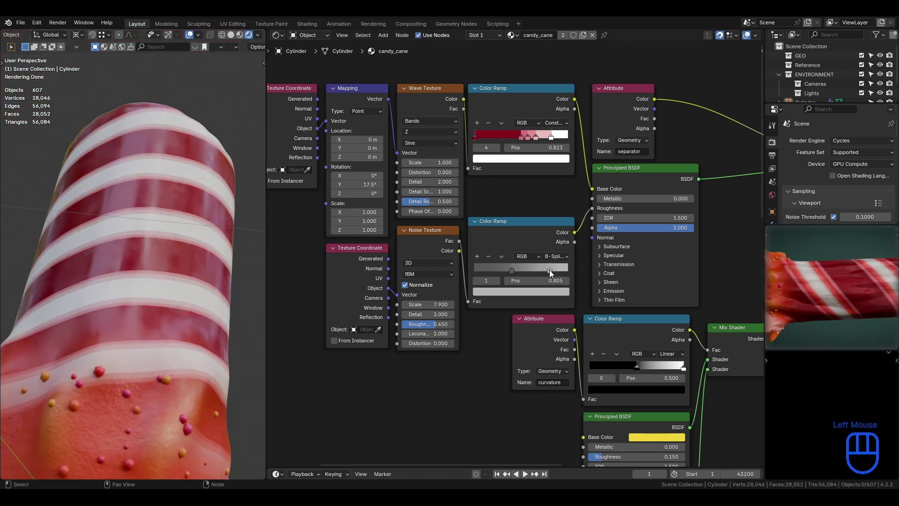
middle_click_drag(211, 262, 105, 290)
key("ctrl+s")
key("KP_1")
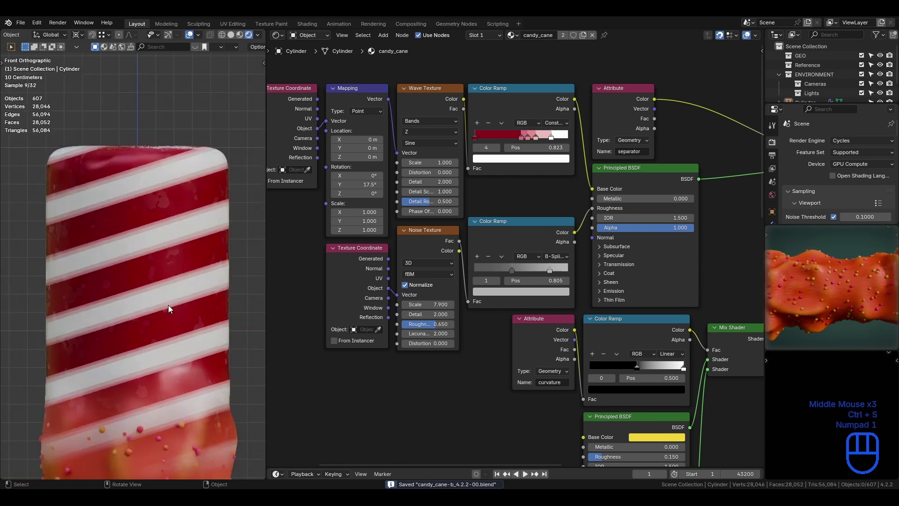
- Examine the candy cane's striped end, bumpy coating and sprinkles from several angles and distances
scroll(168, 305, "down", 2)
key("ctrl+s")
scroll(187, 269, "down", 2)
middle_click_drag(172, 365, 170, 300, "shift")
scroll(170, 290, "up", 2)
middle_click_drag(170, 285, 140, 271)
middle_click_drag(173, 281, 201, 290)
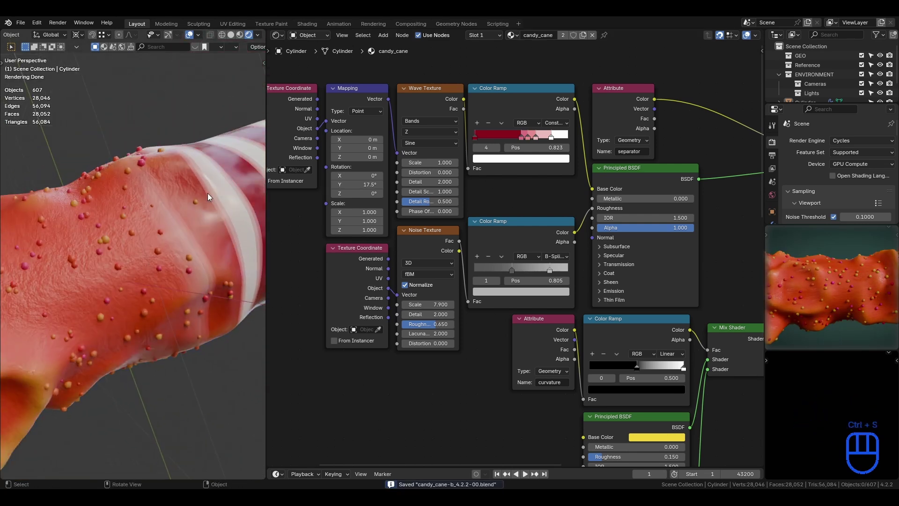
scroll(207, 193, "down", 3)
middle_click_drag(201, 194, 182, 178)
scroll(186, 185, "up", 2)
- Switch the node editor to the geometry node tree and raise the Z value of the Add node in the SEPARATOR frame
left_click(278, 35)
left_click(312, 122)
scroll(440, 264, "down", 3)
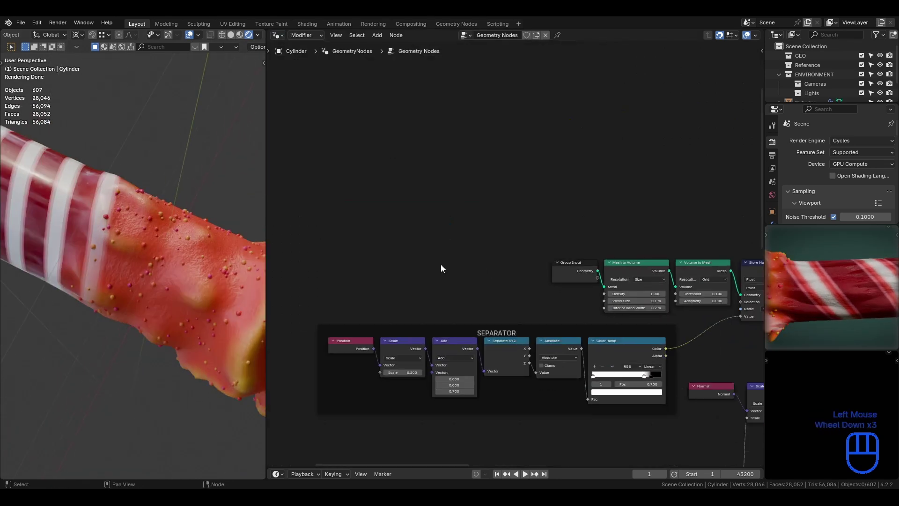
middle_click_drag(374, 349, 373, 288, "shift")
scroll(508, 281, "up", 5)
middle_click_drag(491, 383, 482, 279, "shift")
scroll(421, 279, "down", 2)
scroll(409, 282, "up", 3)
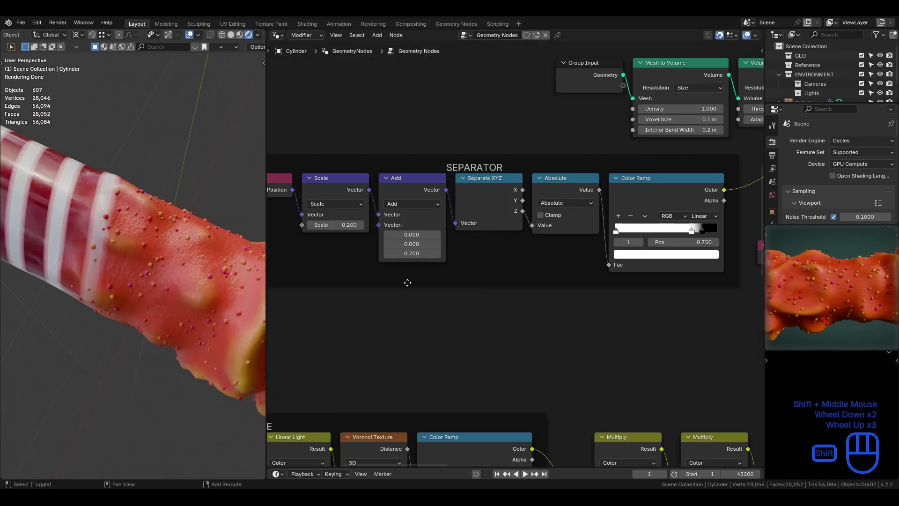
middle_click_drag(407, 283, 502, 293, "shift")
scroll(502, 293, "up", 4)
scroll(86, 286, "down", 3)
middle_click_drag(86, 285, 63, 271, "shift")
scroll(173, 294, "down", 1)
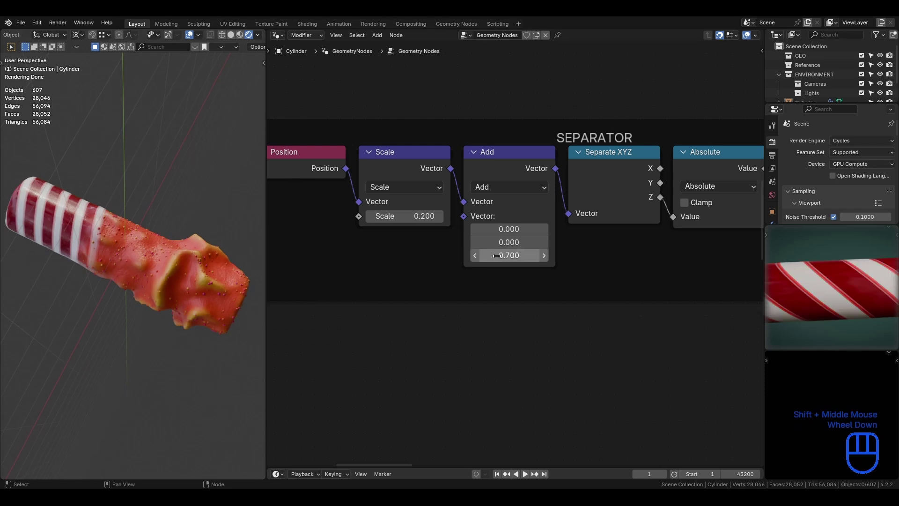
mouse_move(497, 256)
left_mouse_down("shift")
mouse_move(516, 256)
mouse_move(394, 256)
mouse_move(502, 256)
left_mouse_up("shift")
- Set the W of the 4D Noise Texture in the CURVATURE frame to 24.440 and save the file
scroll(438, 311, "down", 5)
middle_click_drag(576, 367, 587, 175, "shift")
middle_click_drag(587, 384, 547, 134, "shift")
scroll(578, 292, "up", 9)
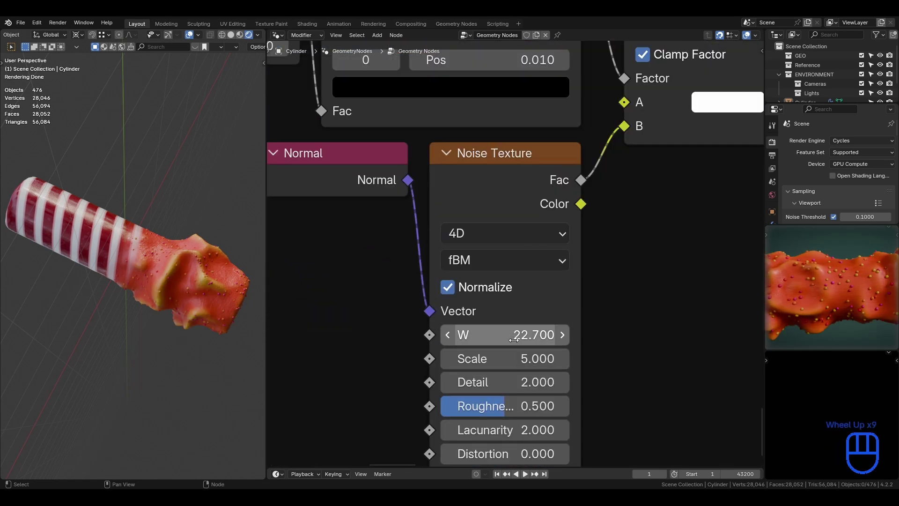
left_click_drag(513, 339, 546, 339, "shift")
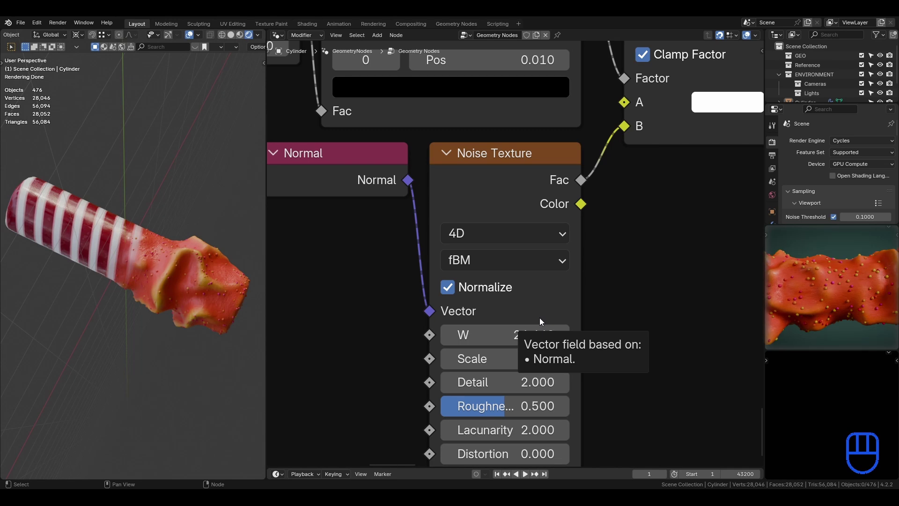
key("ctrl+s")
key("KP_1")
middle_click_drag(205, 276, 57, 335)
scroll(437, 254, "down", 9)
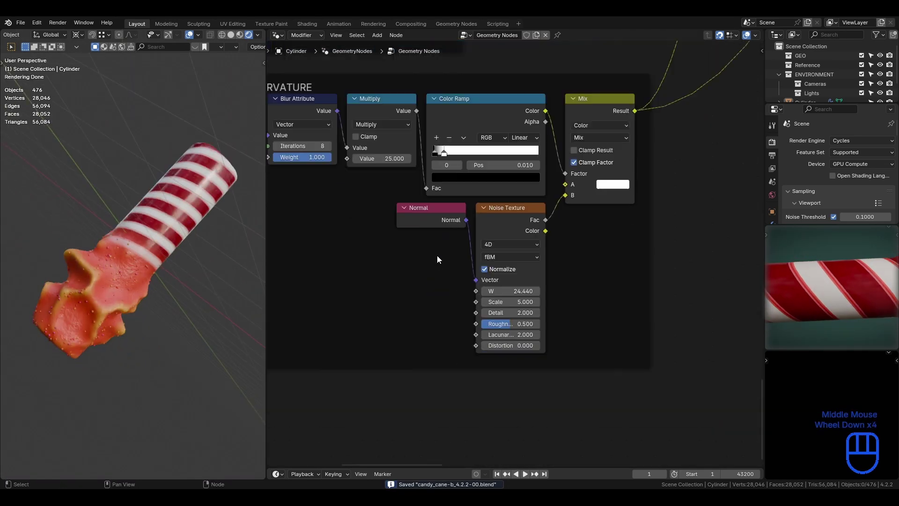
middle_click_drag(576, 163, 466, 340, "shift")
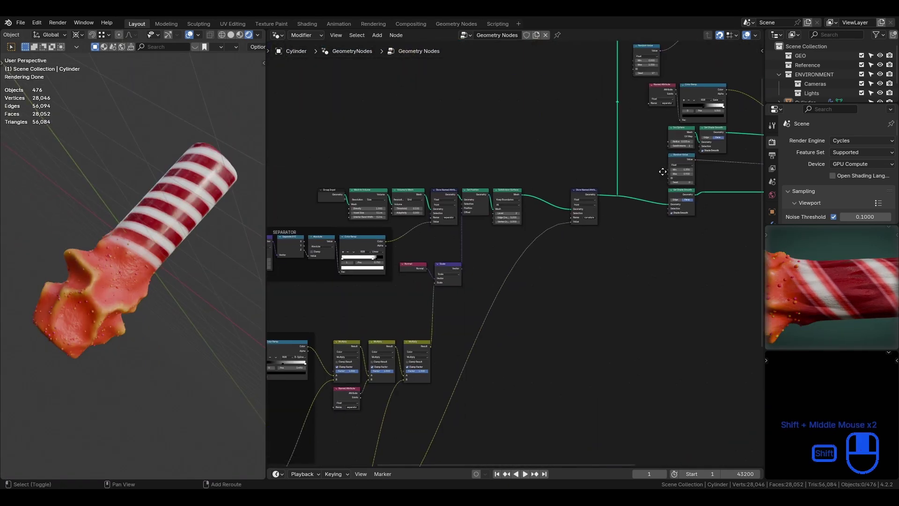